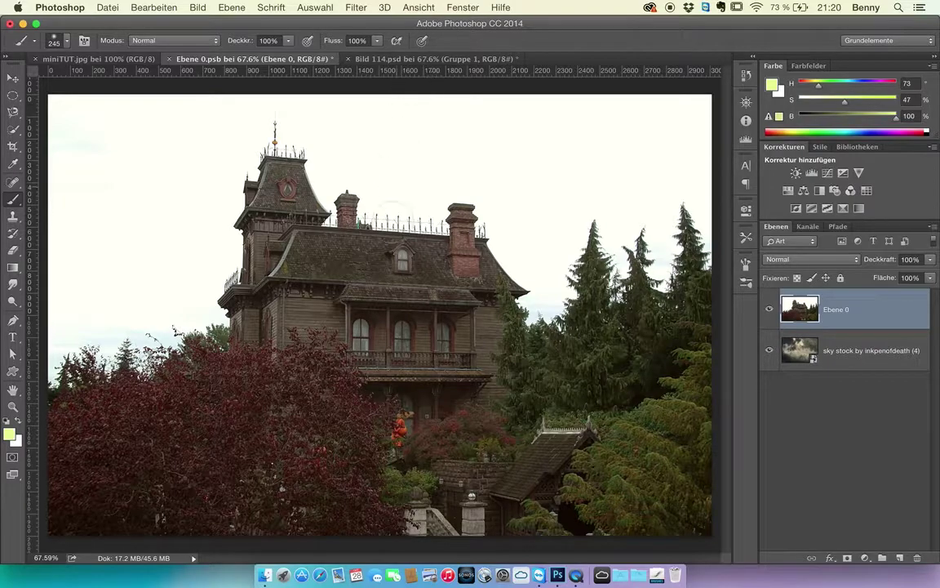
# - Compare the finished night composite in Bild 114.psd with the unedited house photo in Ebene 0.psb
pyautogui.click(448, 59)
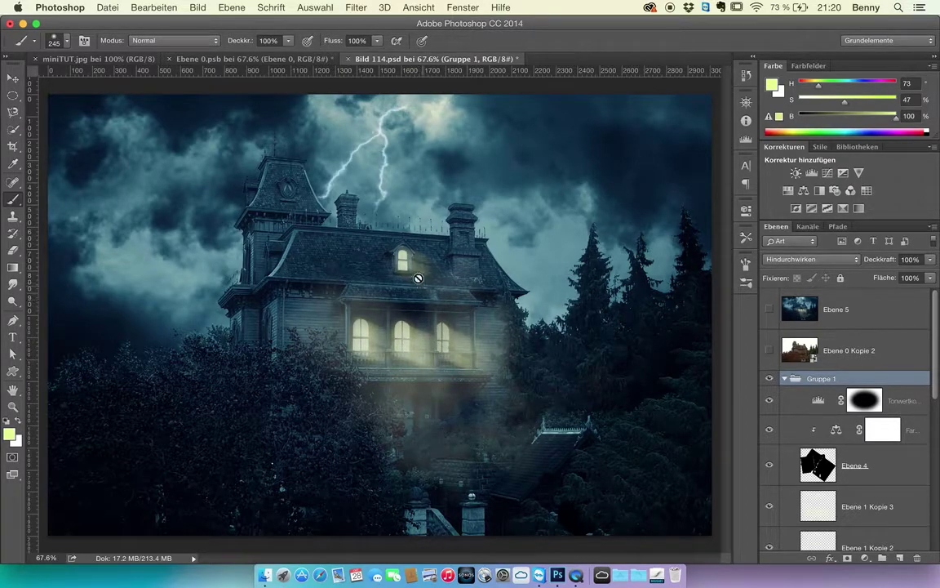
pyautogui.click(247, 60)
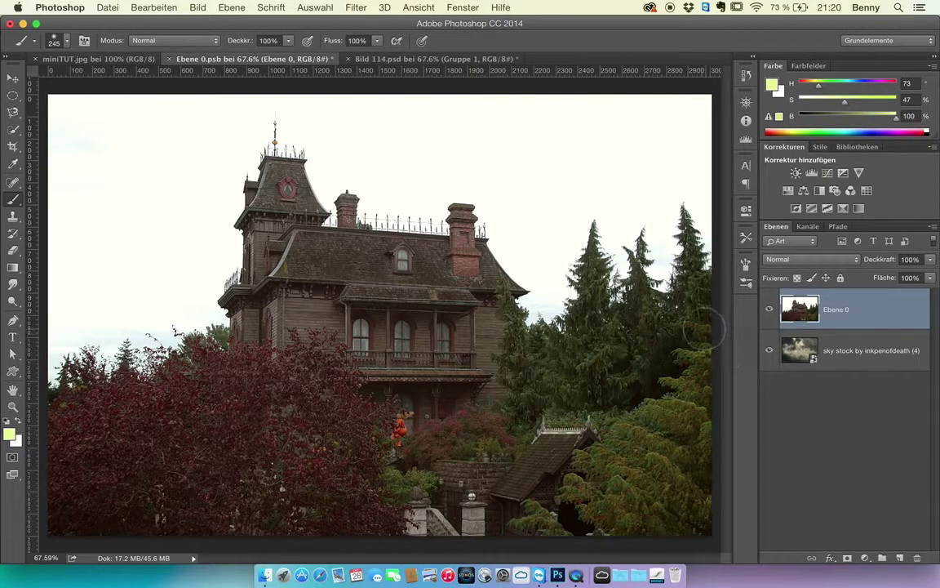
pyautogui.click(404, 59)
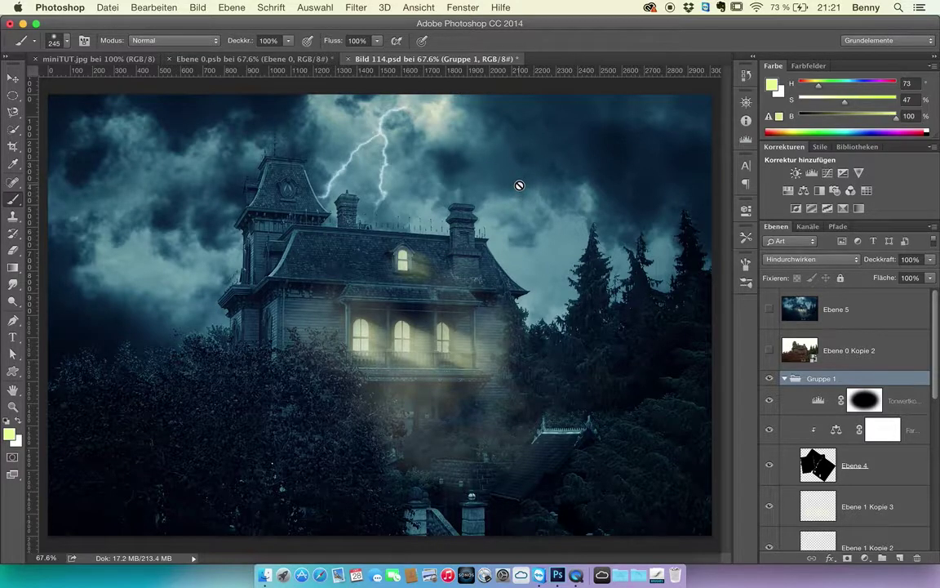
pyautogui.click(228, 58)
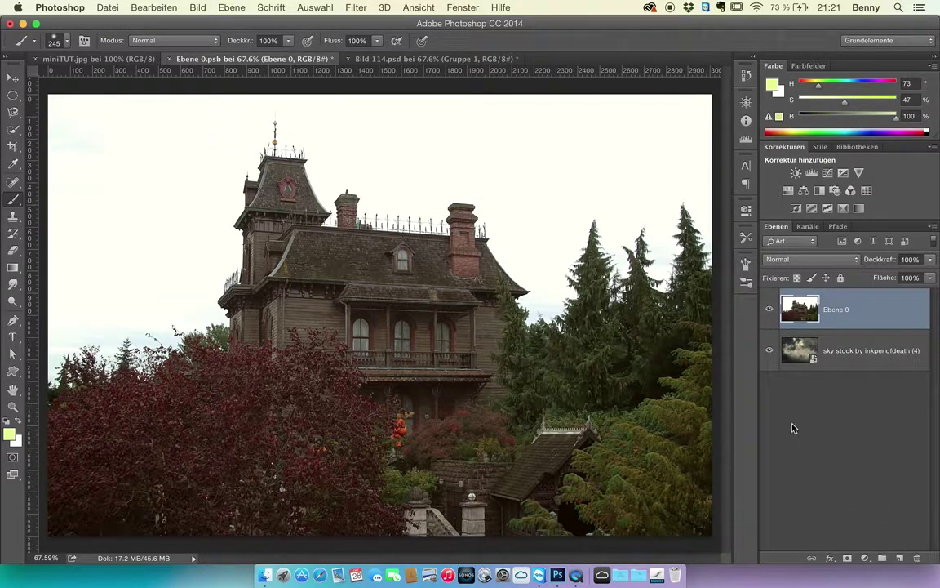
# - Delete the existing Blau Kopie channel from the house photo
pyautogui.click(808, 227)
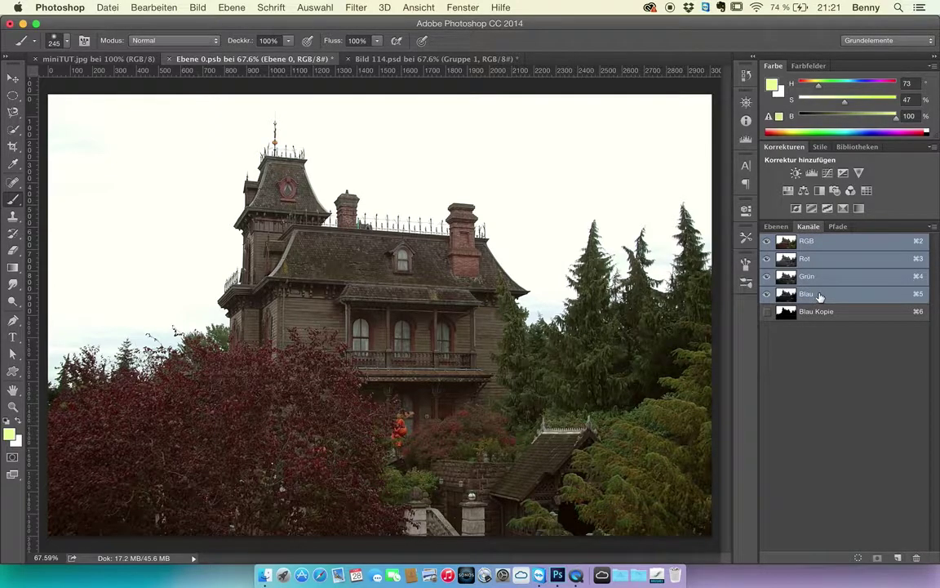
pyautogui.click(818, 296)
pyautogui.moveTo(784, 310); pyautogui.dragTo(914, 559)
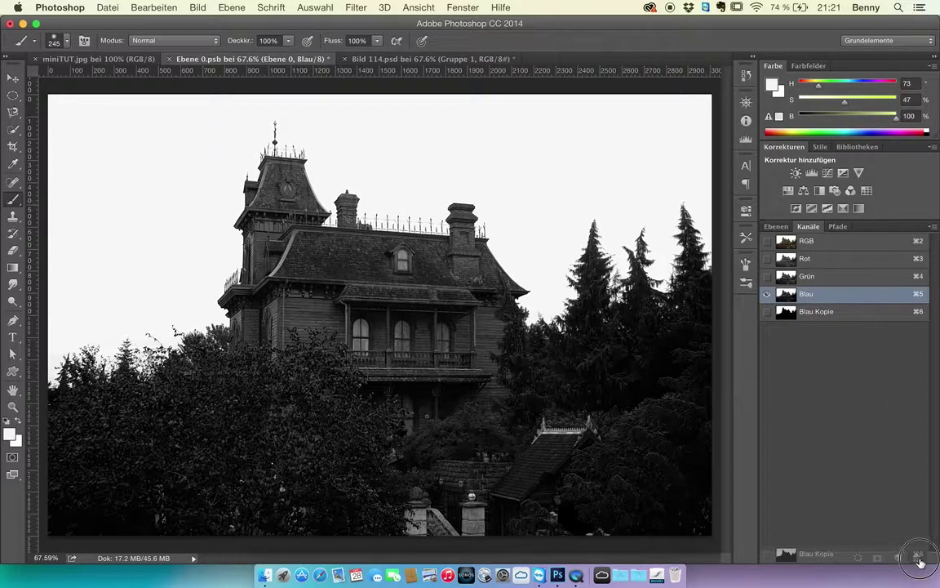
# - Compare the Grün, Rot and Blau channels individually for contrast between the sky and the house
pyautogui.click(815, 277)
pyautogui.click(823, 263)
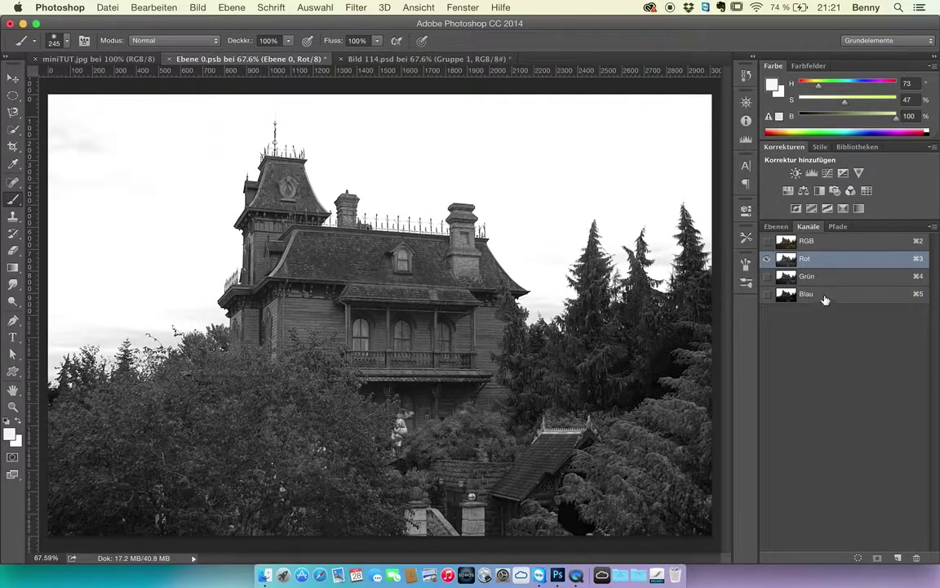
pyautogui.click(824, 297)
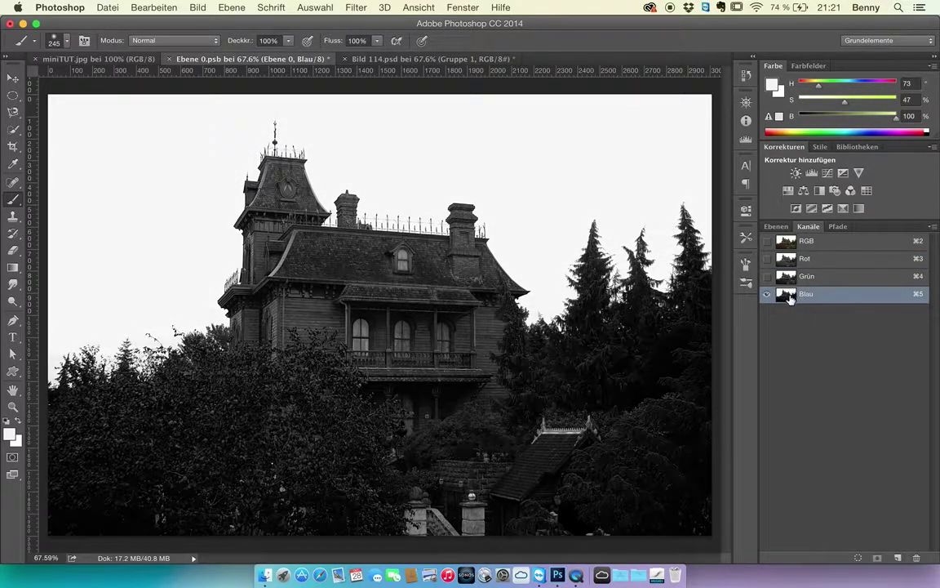
# - Duplicate the Blau channel as Blau Kopie within Ebene 0.psb and make the copy the active channel
pyautogui.rightClick(855, 296)
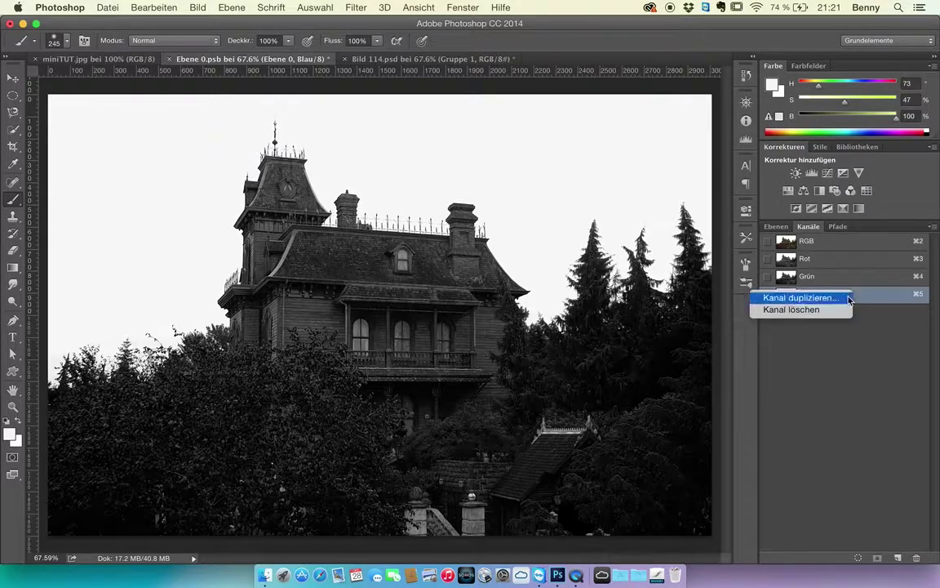
pyautogui.click(779, 298)
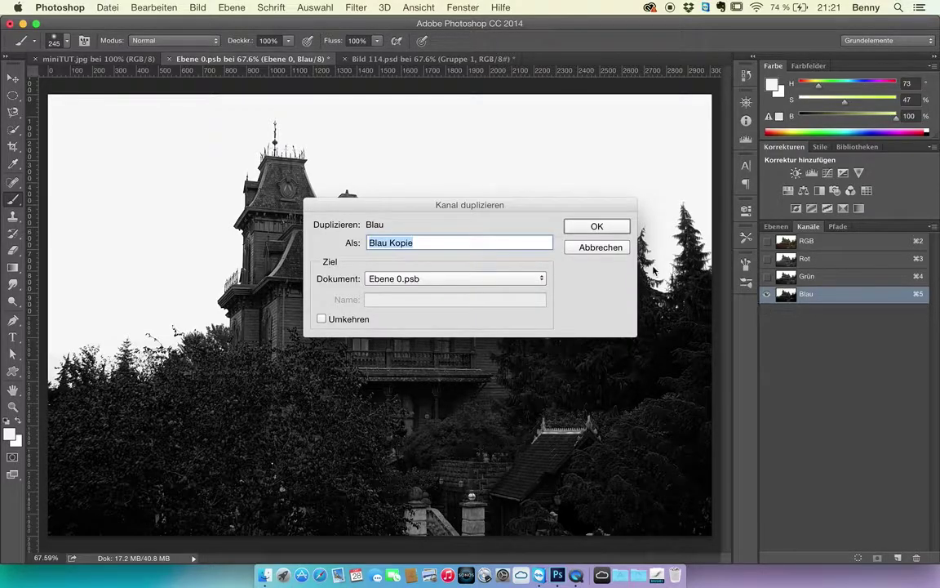
pyautogui.click(604, 226)
pyautogui.click(769, 317)
pyautogui.click(785, 312)
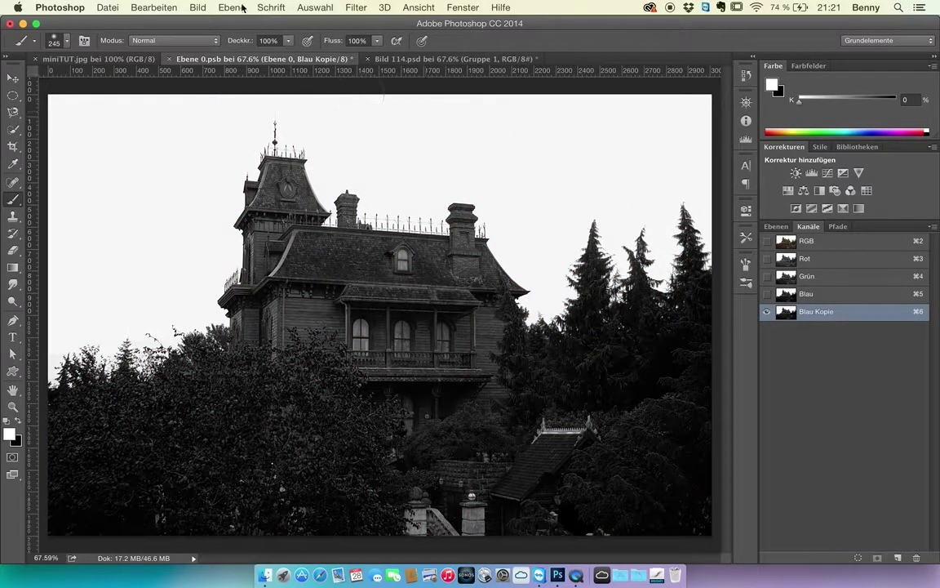
# - Apply a Levels correction (Tonwertkorrektur) to Blau Kopie with the black input at 216 and the white input at 244
pyautogui.click(198, 7)
pyautogui.moveTo(265, 43)
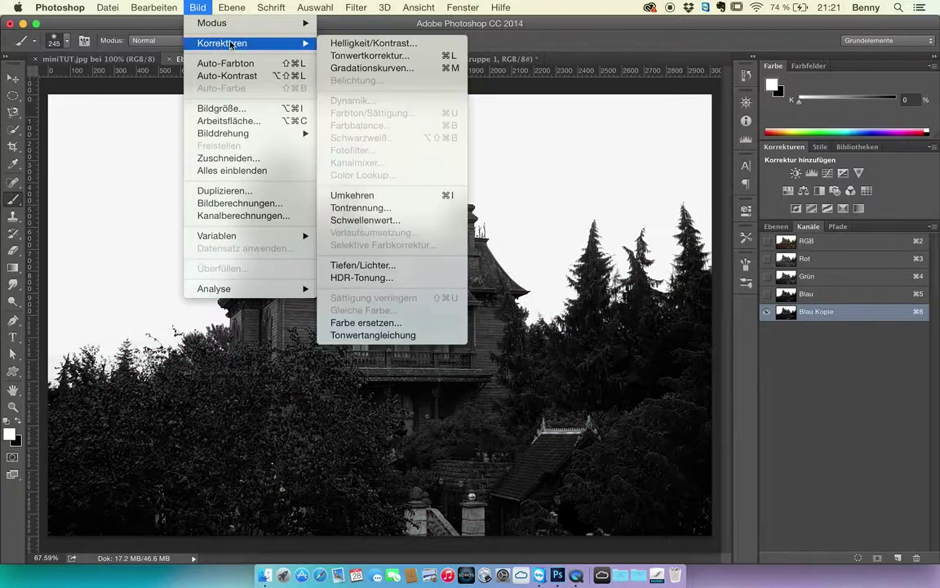
pyautogui.click(377, 57)
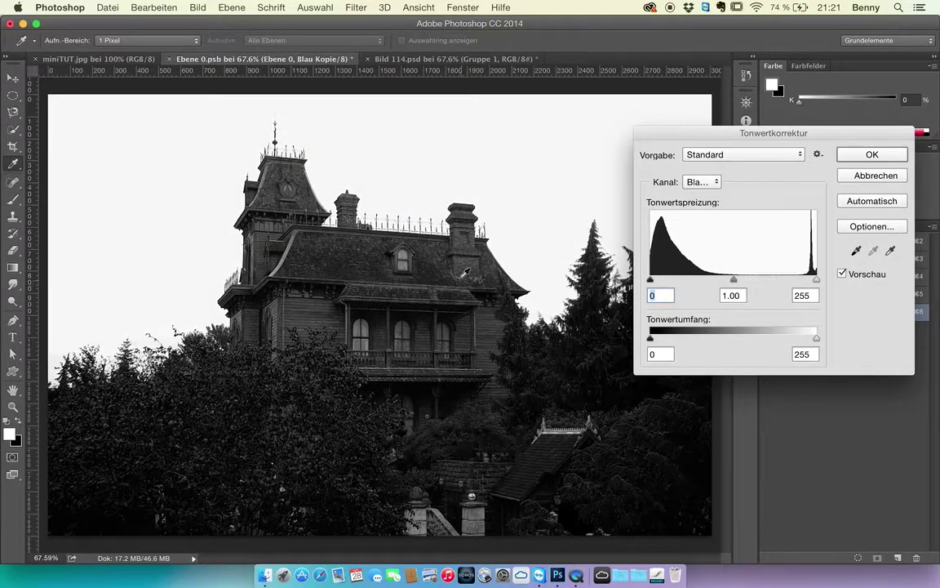
pyautogui.moveTo(650, 283); pyautogui.dragTo(791, 279)
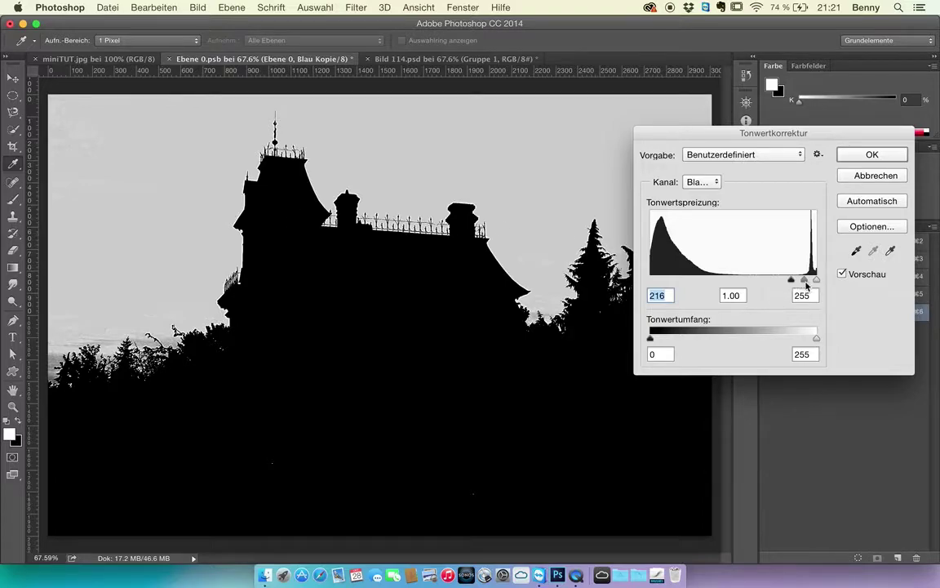
pyautogui.moveTo(816, 280); pyautogui.dragTo(809, 280)
pyautogui.doubleClick(803, 295)
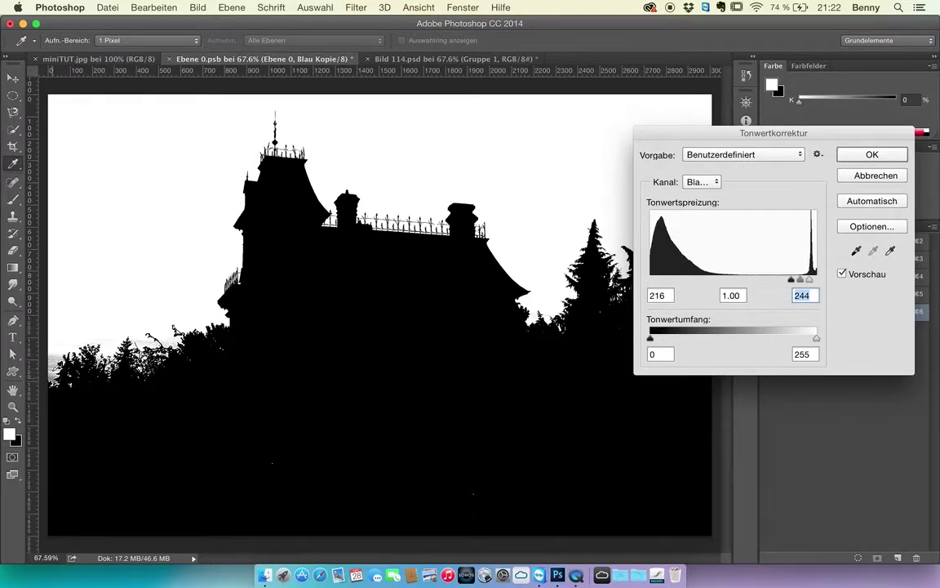
pyautogui.click(870, 155)
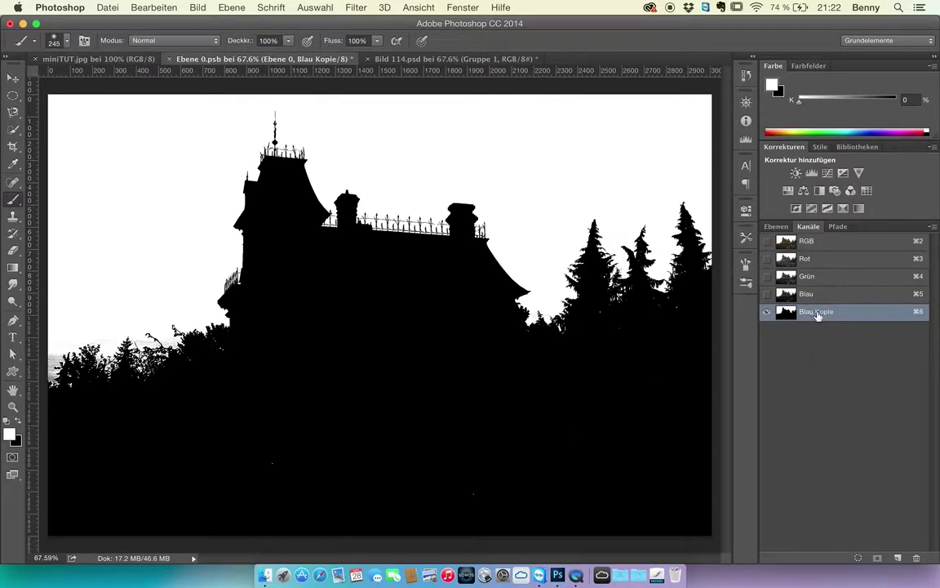
# - Dodge the grey sky remnants around the left treetops to white, using the Lichter range at 51% exposure
pyautogui.click(12, 301)
pyautogui.click(163, 40)
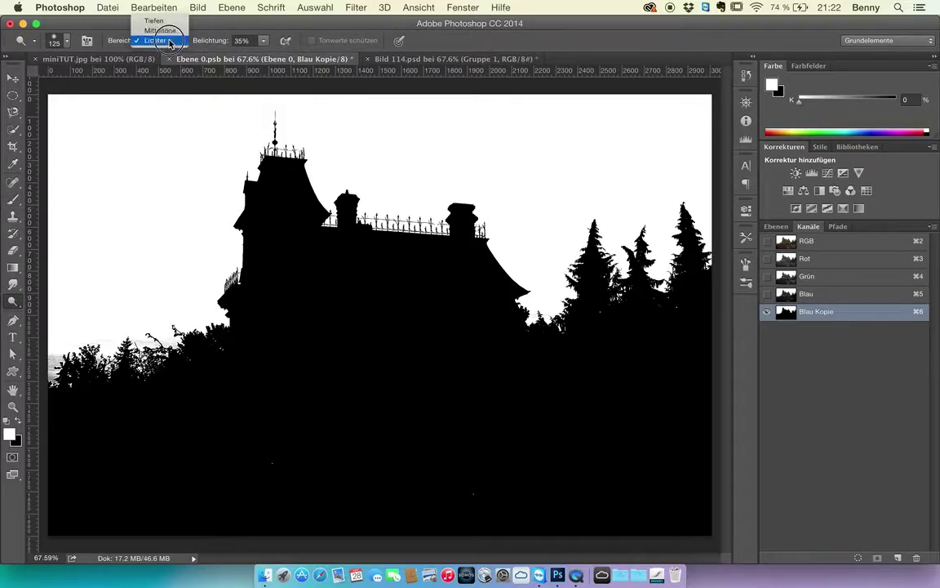
pyautogui.click(167, 40)
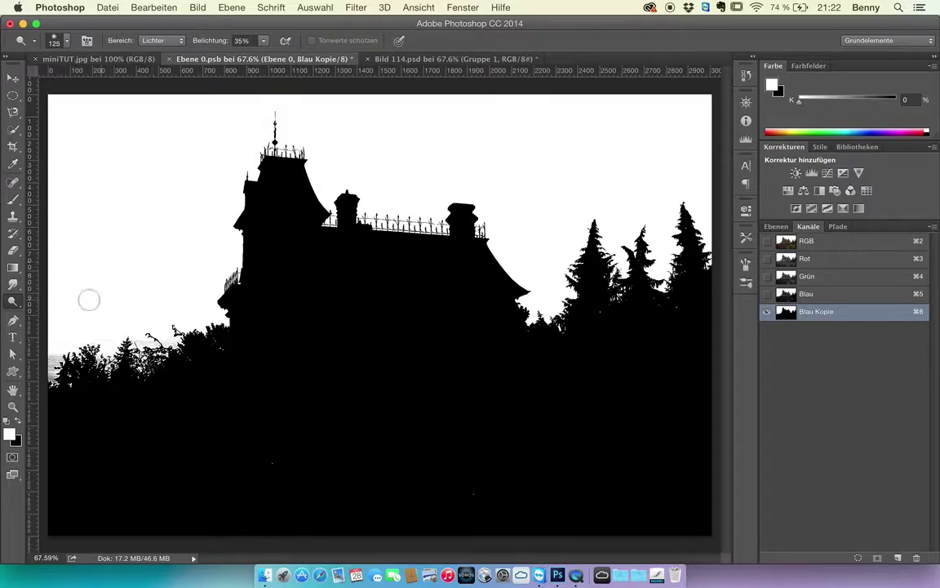
pyautogui.moveTo(210, 44); pyautogui.dragTo(218, 40)
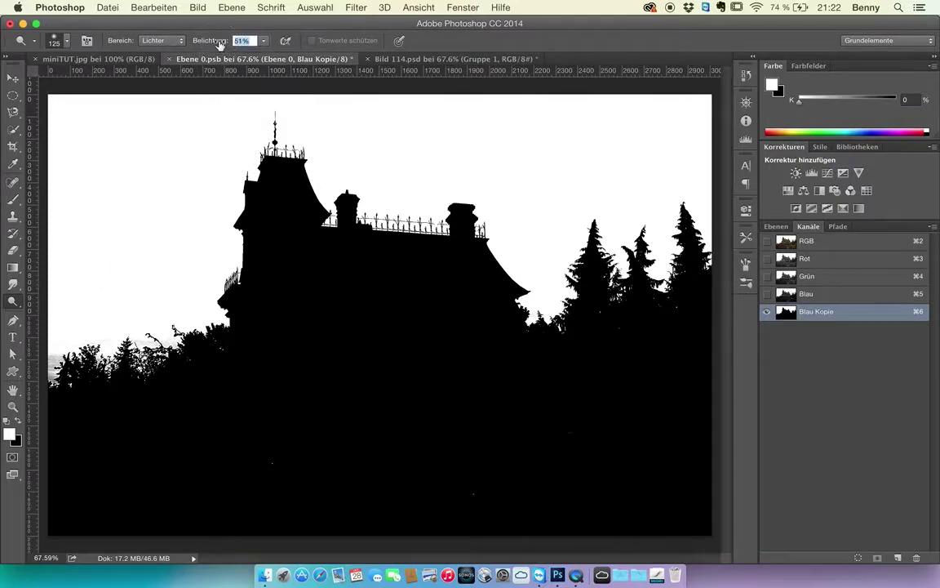
pyautogui.moveTo(70, 336); pyautogui.dragTo(114, 335)
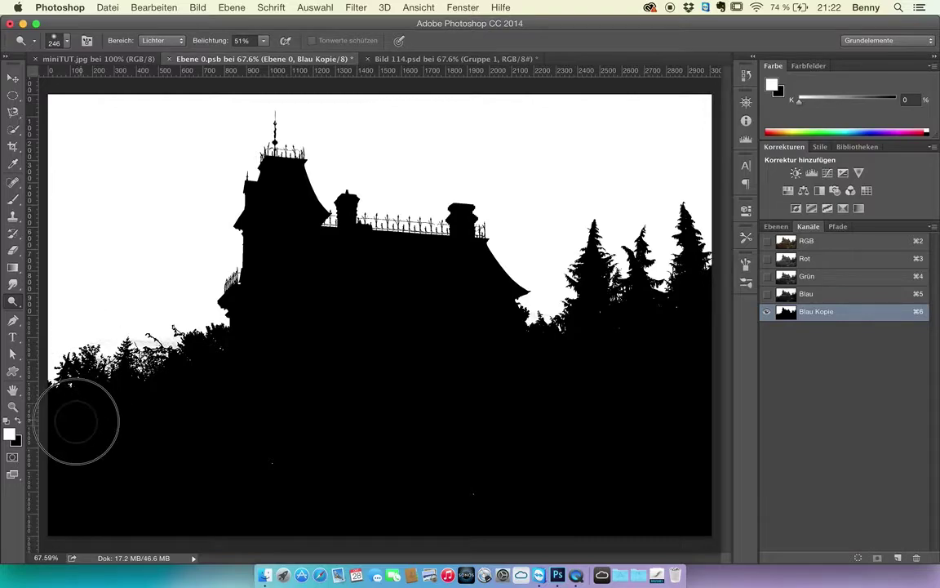
pyautogui.moveTo(95, 418)
pyautogui.mouseDown()
pyautogui.moveTo(135, 321)
pyautogui.moveTo(151, 314)
pyautogui.moveTo(167, 378)
pyautogui.moveTo(183, 312)
pyautogui.moveTo(143, 327)
pyautogui.moveTo(101, 384)
pyautogui.moveTo(86, 350)
pyautogui.moveTo(67, 376)
pyautogui.mouseUp()
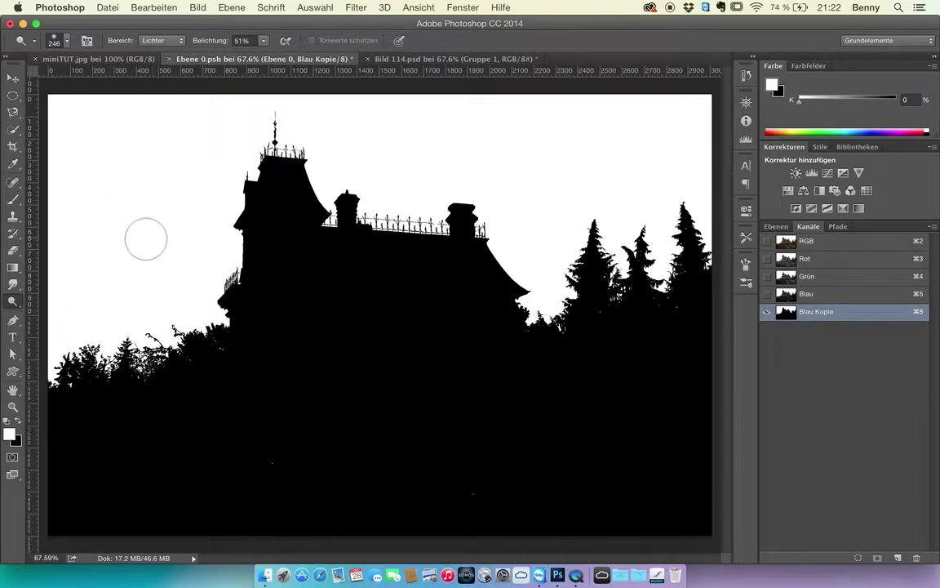
pyautogui.moveTo(153, 253); pyautogui.dragTo(183, 252)
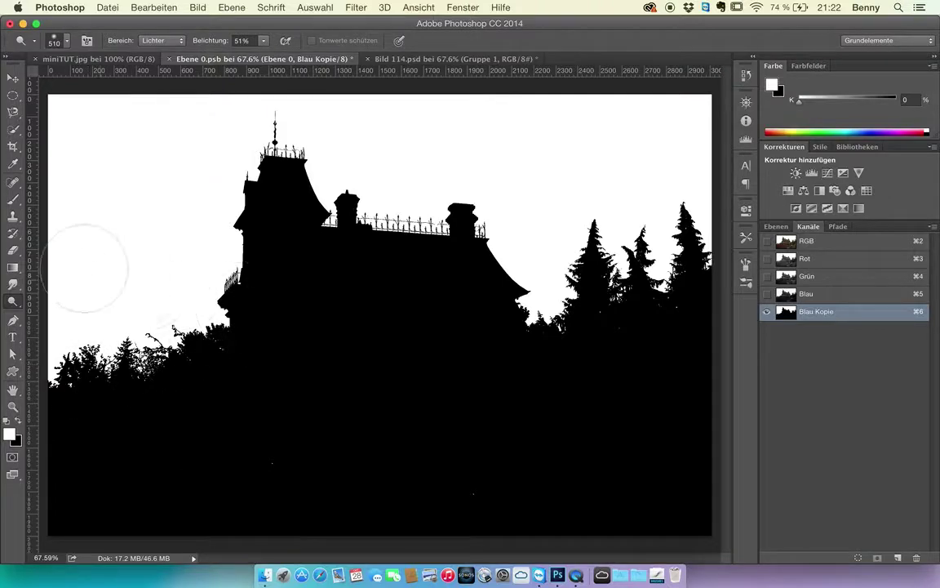
# - Paint black with the Brush over the stray specks inside the lower house and tree silhouette
pyautogui.click(12, 206)
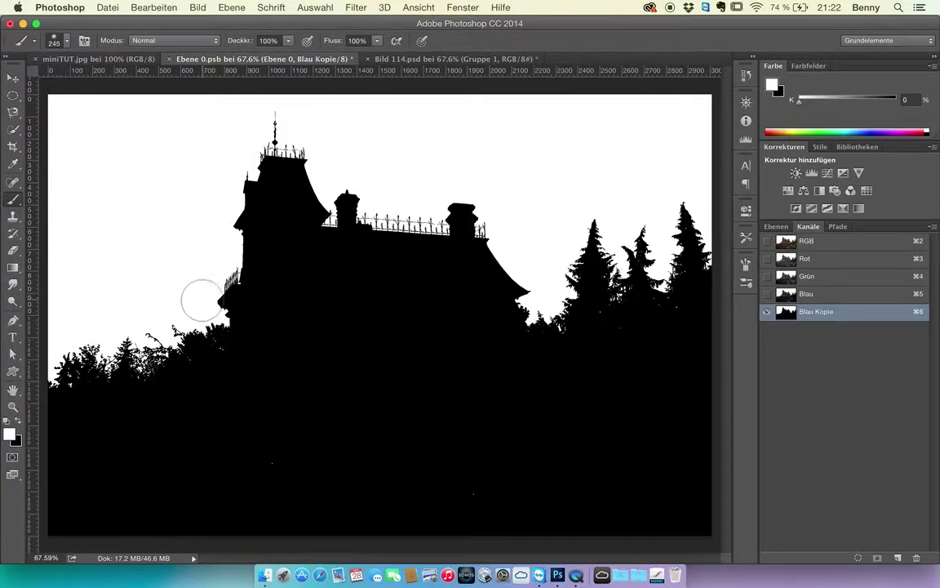
pyautogui.press('x')
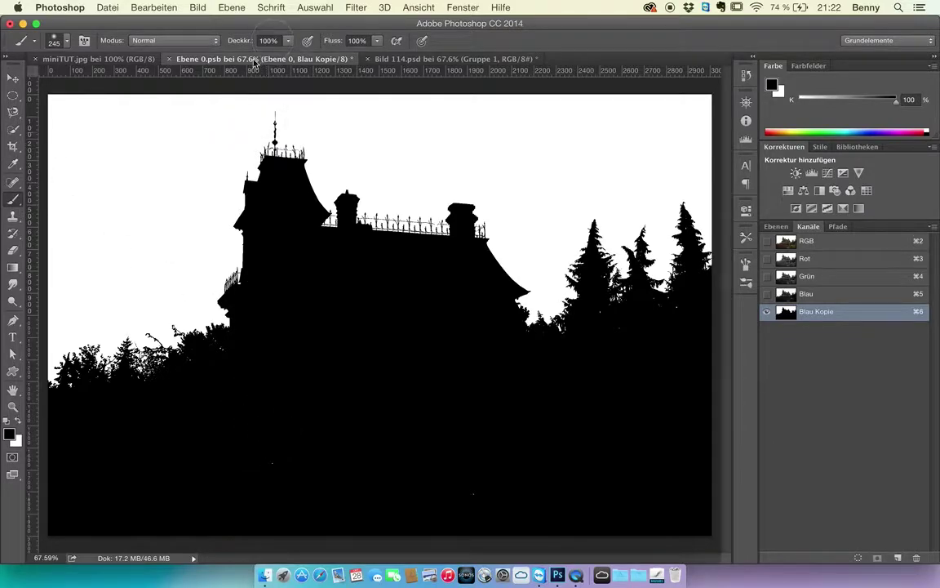
pyautogui.click(262, 451)
pyautogui.click(469, 486)
pyautogui.click(592, 421)
pyautogui.moveTo(598, 367); pyautogui.dragTo(621, 341)
pyautogui.click(655, 332)
pyautogui.scroll(5, 283, 229)
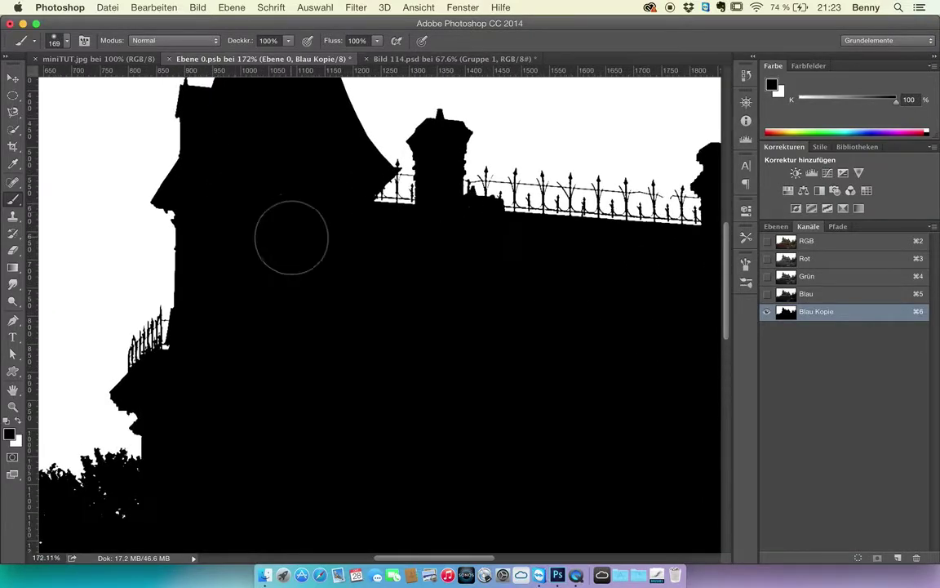
pyautogui.press('c')
pyautogui.moveTo(311, 265)
pyautogui.mouseDown()
pyautogui.moveTo(315, 389)
pyautogui.moveTo(325, 396)
pyautogui.mouseUp()
pyautogui.press('b')
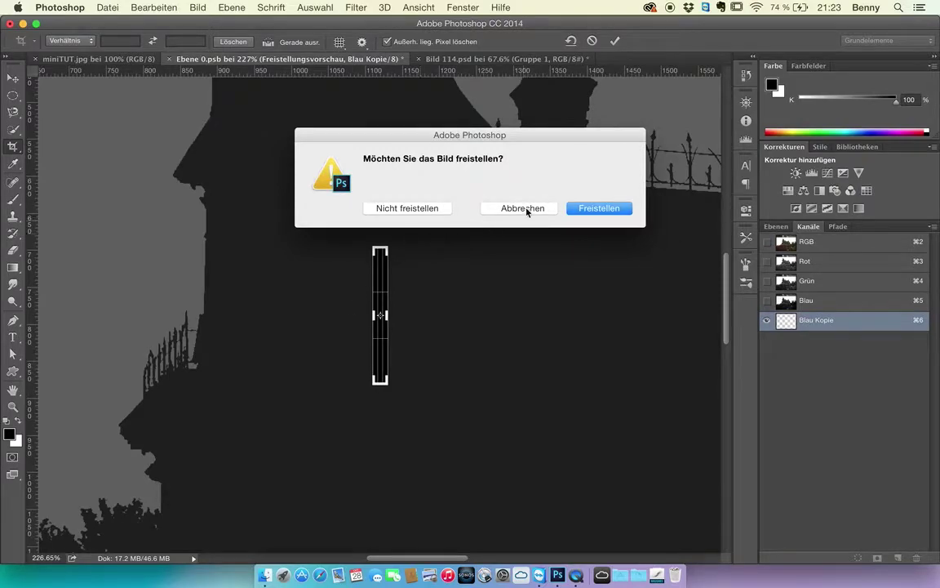
pyautogui.click(511, 211)
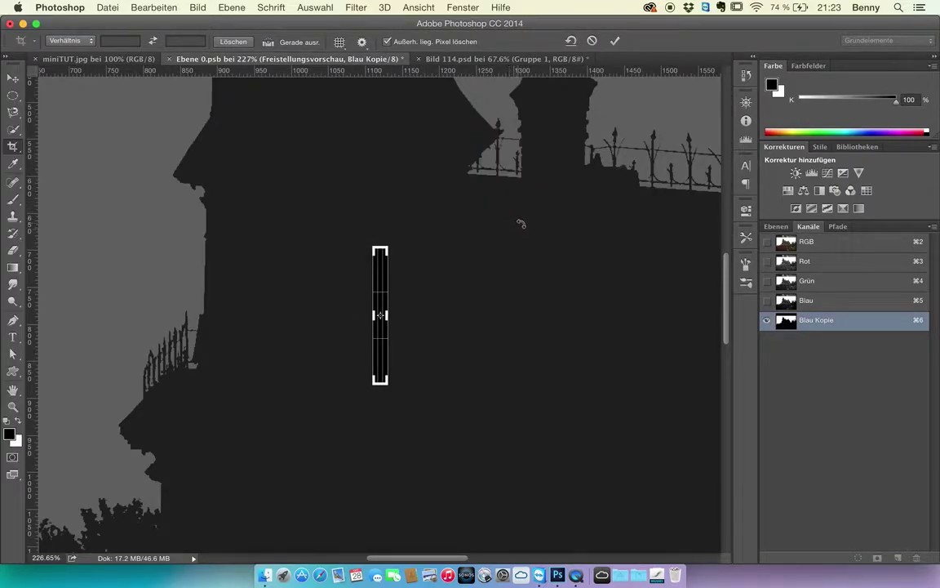
pyautogui.click(591, 42)
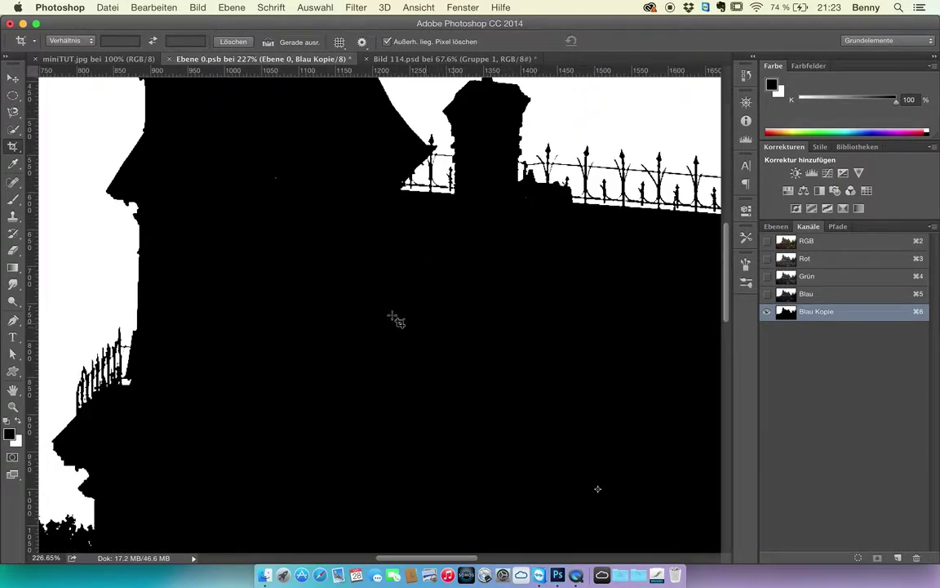
pyautogui.click(12, 198)
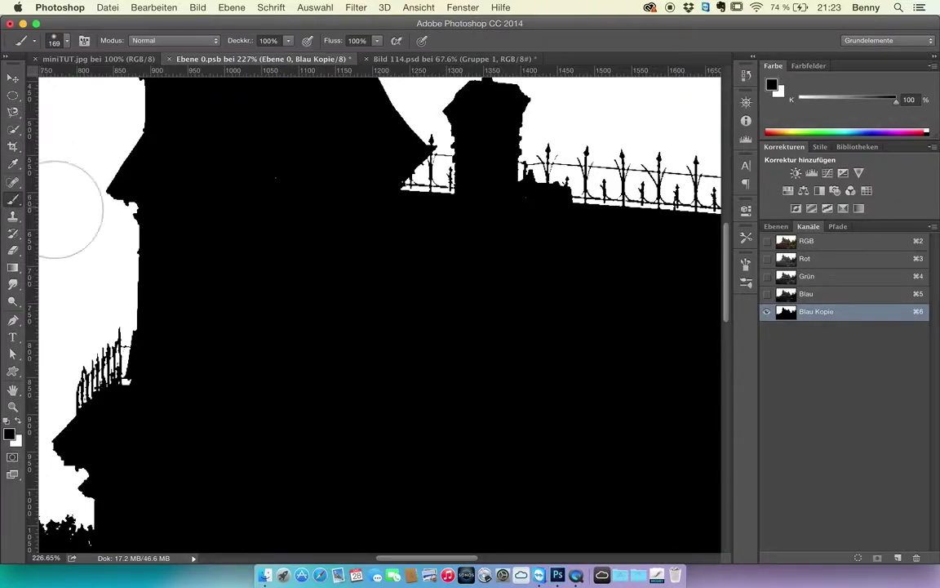
pyautogui.press('c')
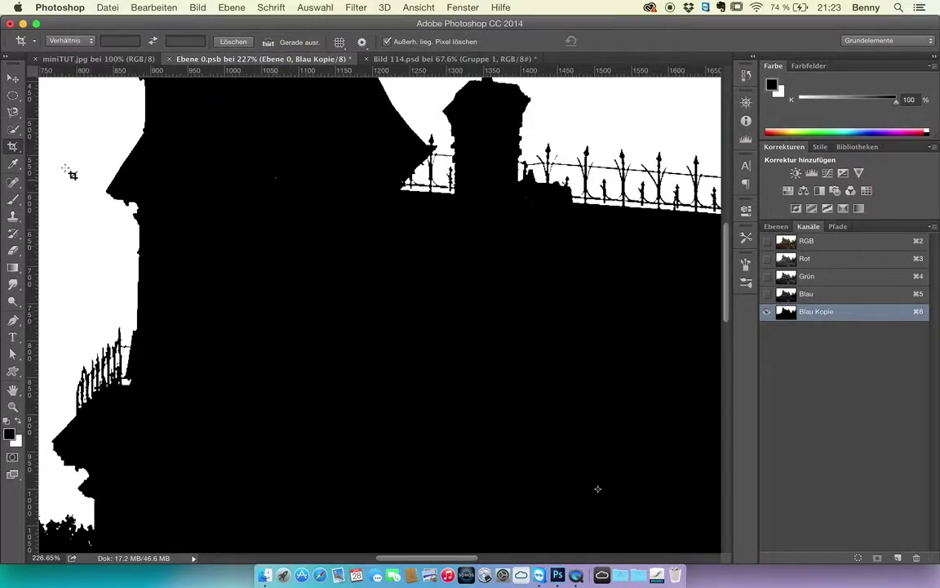
# - Paint black with the Brush over leftover specks in the roof silhouette beneath the tower and chimney
pyautogui.click(12, 198)
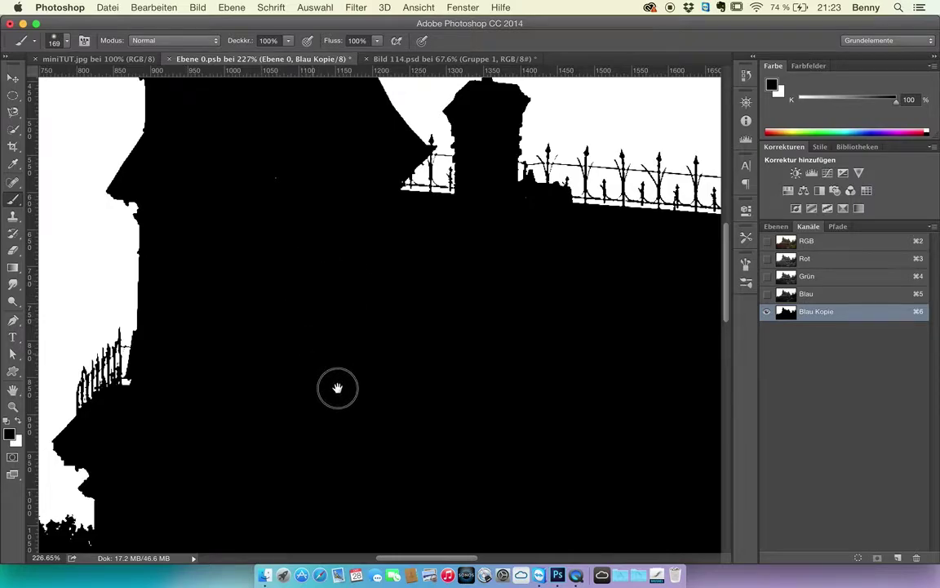
pyautogui.moveTo(302, 294); pyautogui.dragTo(361, 432)
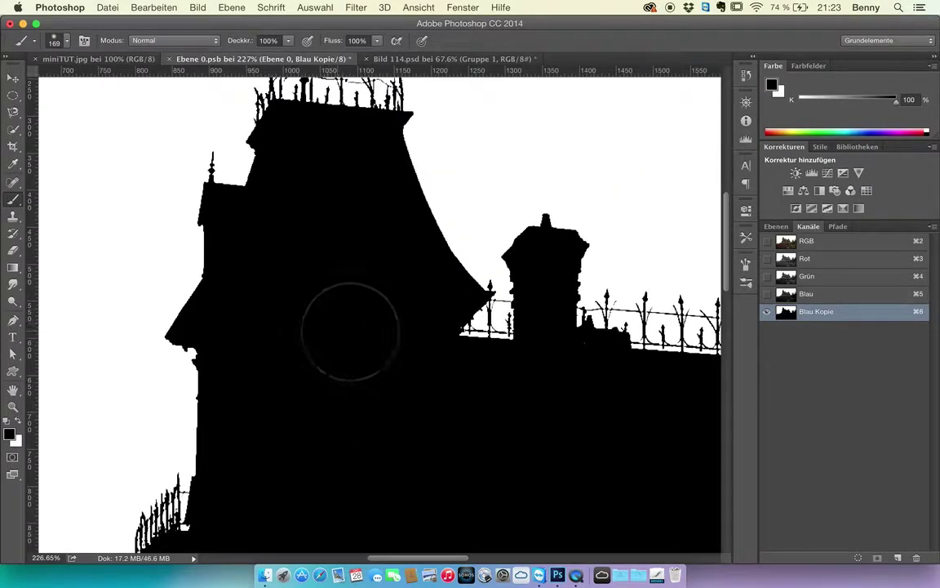
pyautogui.moveTo(554, 370); pyautogui.dragTo(474, 357)
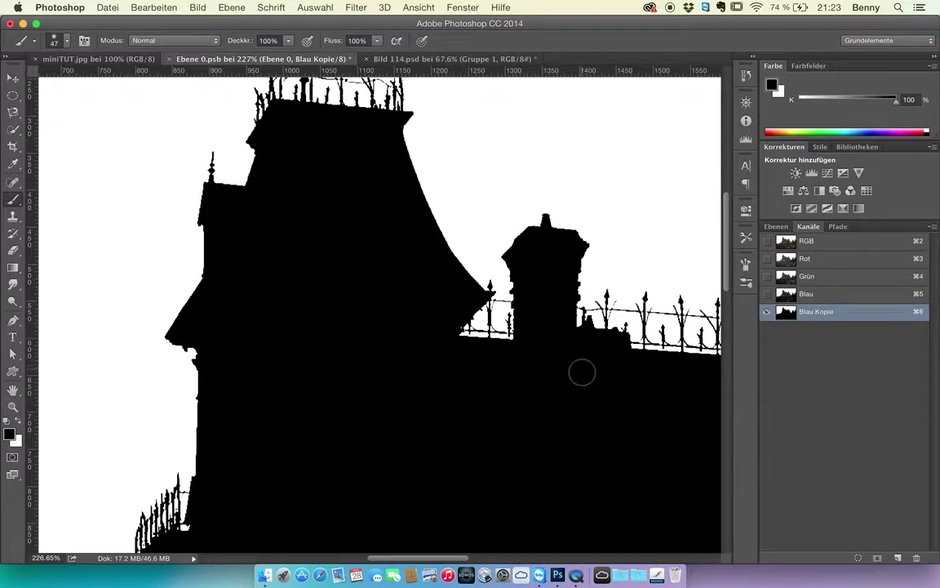
pyautogui.hscroll(10, 570, 380)
pyautogui.scroll(-3, 571, 379)
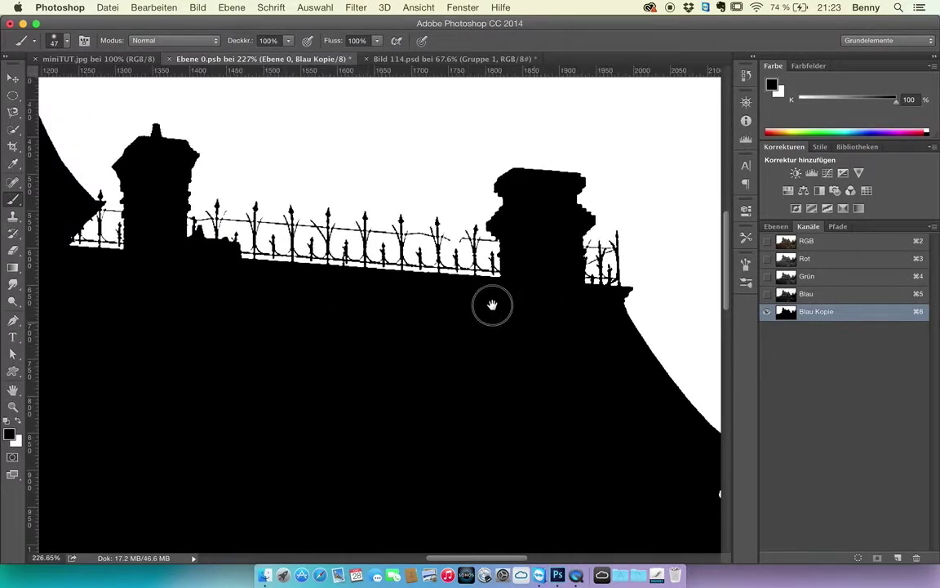
# - Examine the rest of the house and tree silhouette in the Blau Kopie channel for stray specks
pyautogui.scroll(-10, 504, 312)
pyautogui.hscroll(10, 504, 312)
pyautogui.scroll(-5, 448, 270)
pyautogui.hscroll(5, 448, 270)
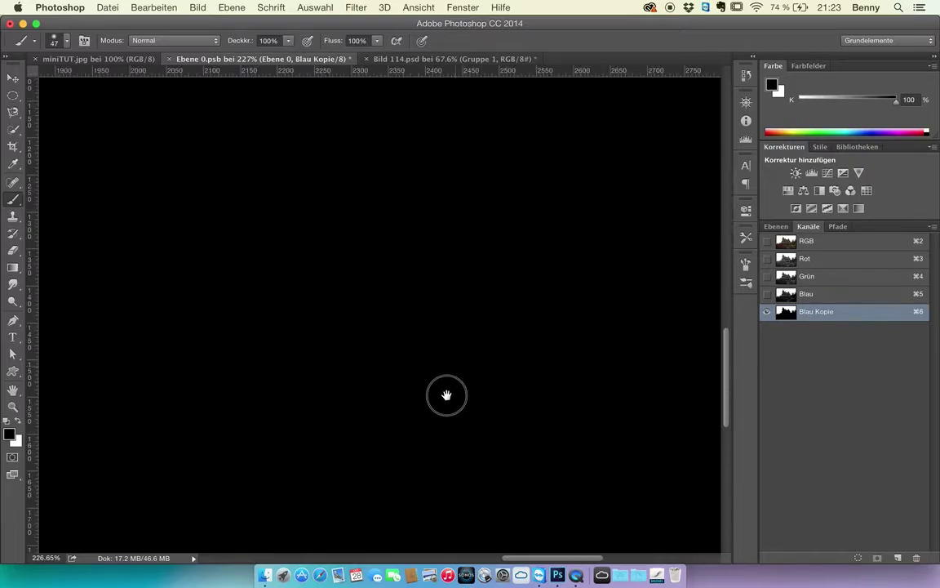
pyautogui.press('super+r')
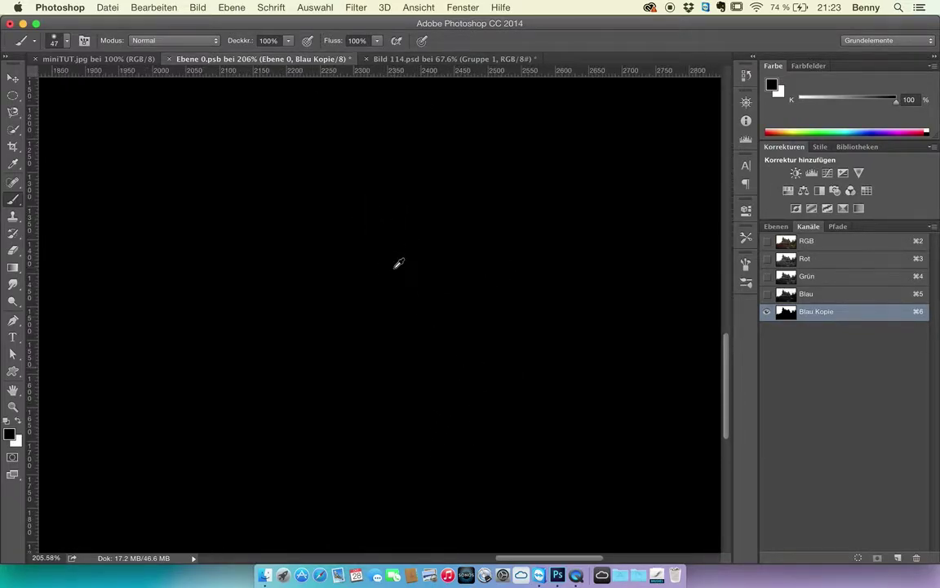
pyautogui.scroll(-5, 394, 273)
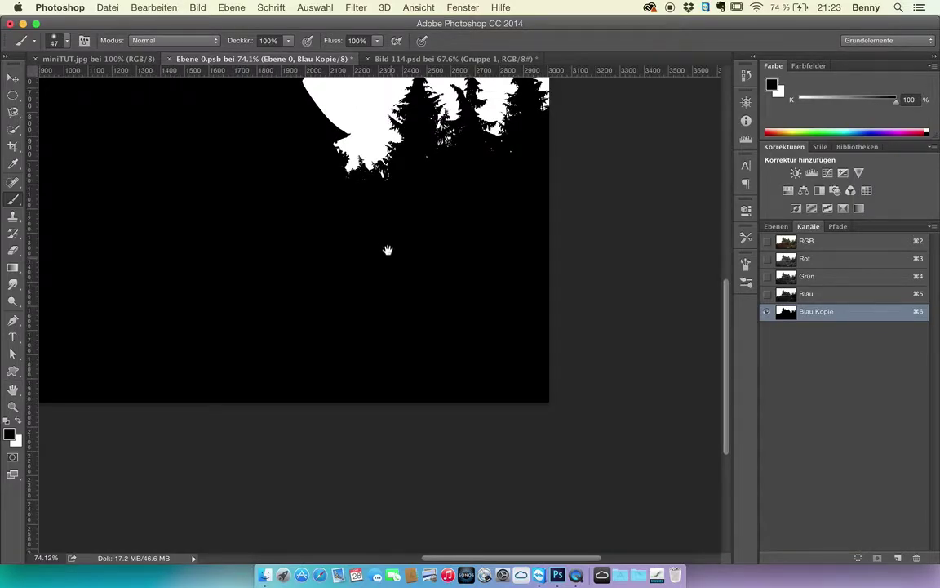
pyautogui.scroll(5, 386, 250)
pyautogui.hscroll(-5, 386, 250)
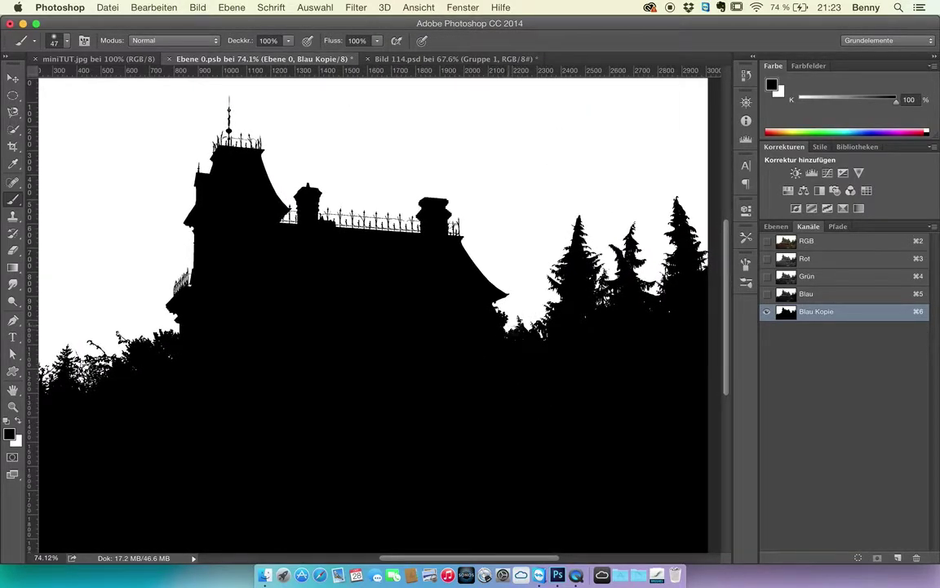
pyautogui.moveTo(278, 351); pyautogui.dragTo(478, 279)
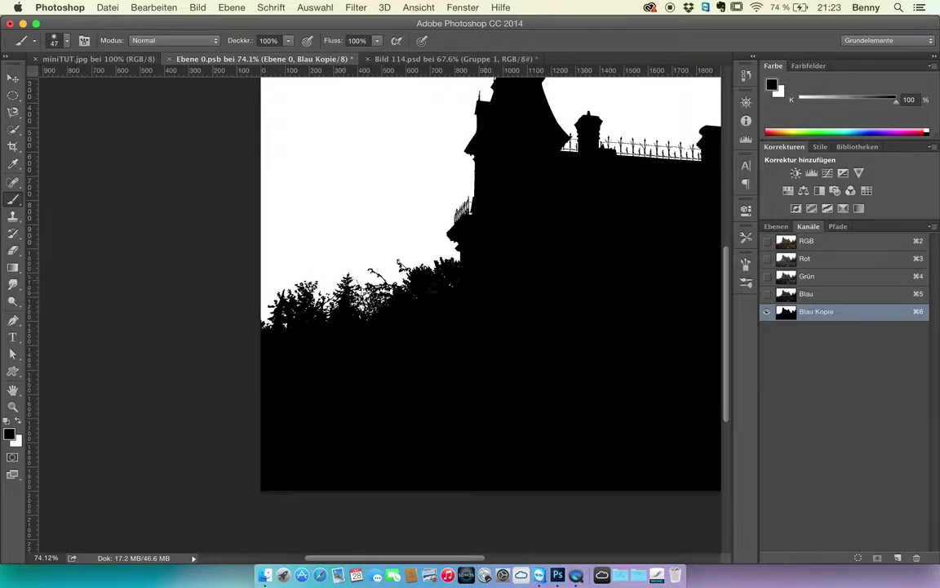
# - Dodge the sky edge along the left treetops again, using the Lichter range at 51% exposure
pyautogui.click(13, 299)
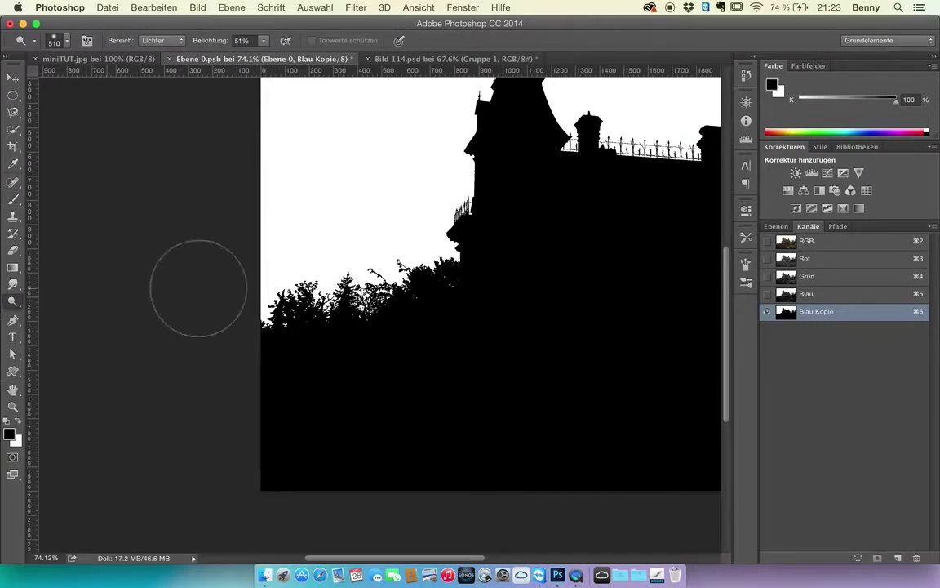
pyautogui.moveTo(389, 290)
pyautogui.mouseDown()
pyautogui.moveTo(389, 279)
pyautogui.moveTo(324, 294)
pyautogui.moveTo(360, 268)
pyautogui.mouseUp()
pyautogui.moveTo(477, 315); pyautogui.dragTo(371, 353)
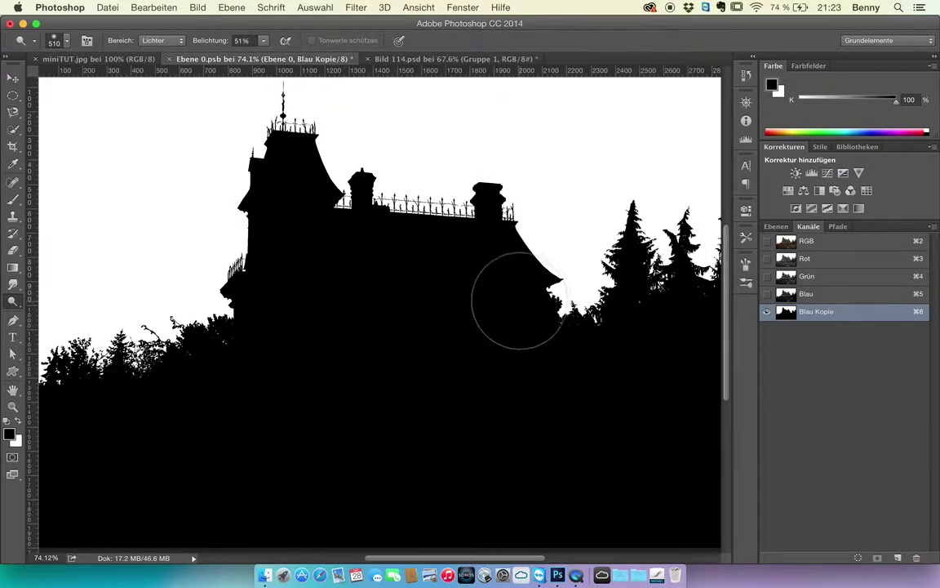
pyautogui.scroll(-3, 524, 287)
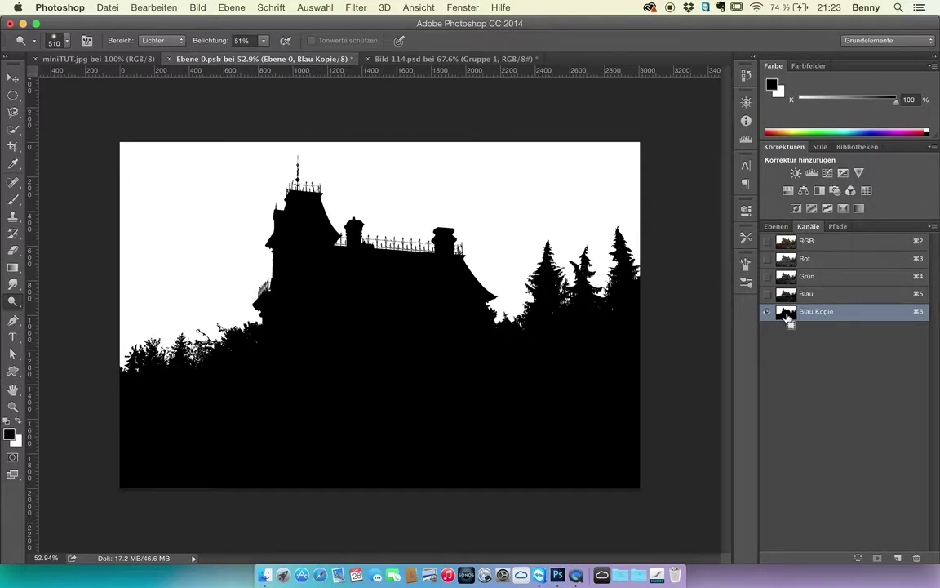
# - Load Blau Kopie as a selection, then show the RGB composite with the Blau Kopie channel hidden
pyautogui.keyDown('super'); pyautogui.click(790, 319); pyautogui.keyUp('super')
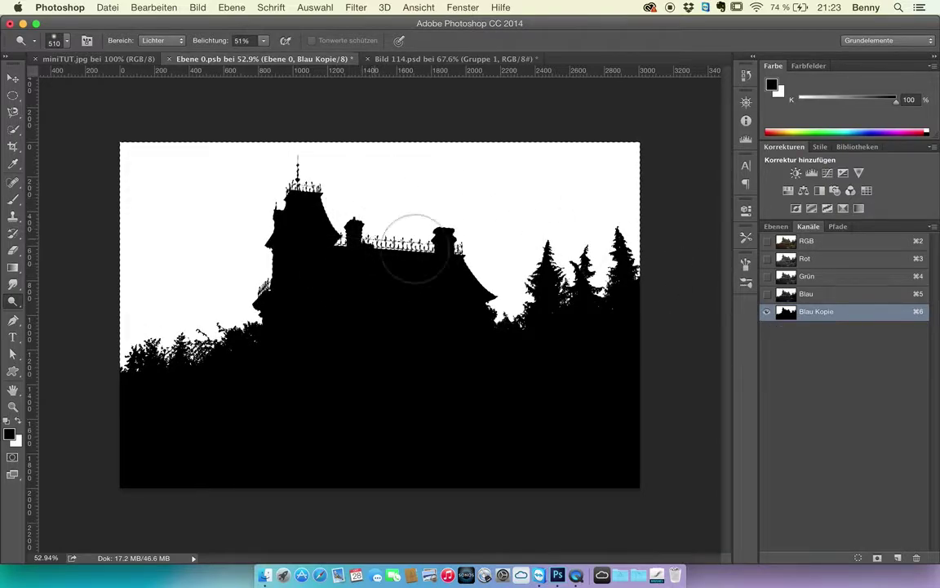
pyautogui.click(766, 241)
pyautogui.click(766, 311)
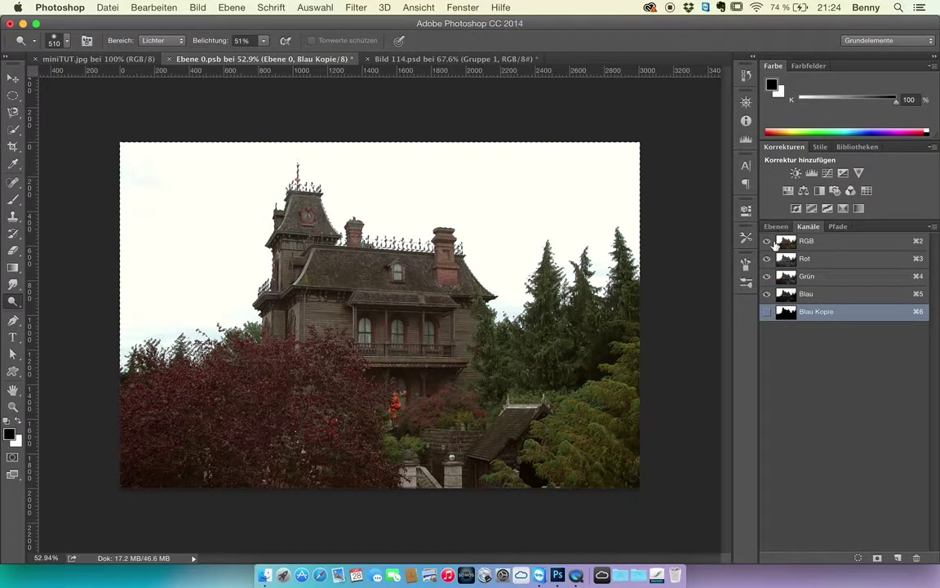
pyautogui.click(766, 314)
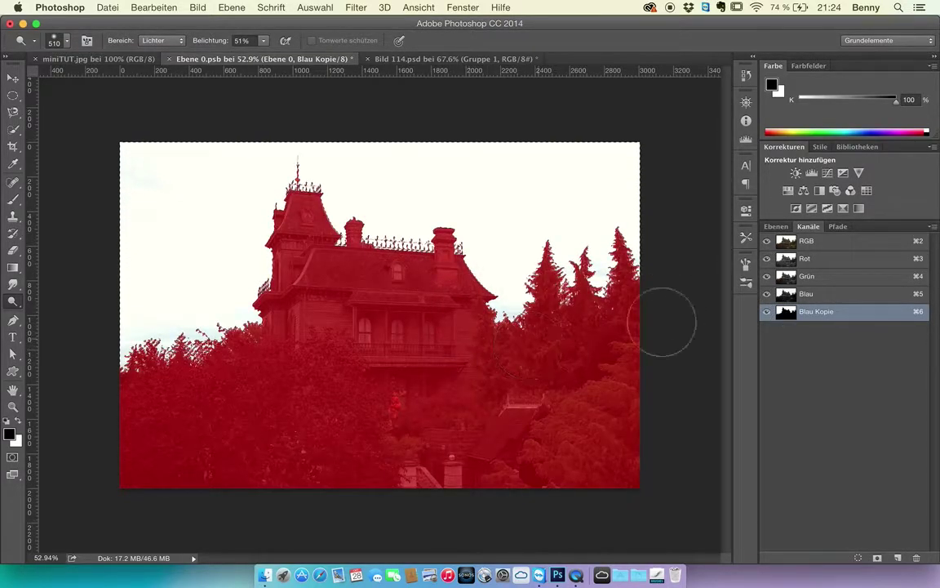
pyautogui.click(766, 312)
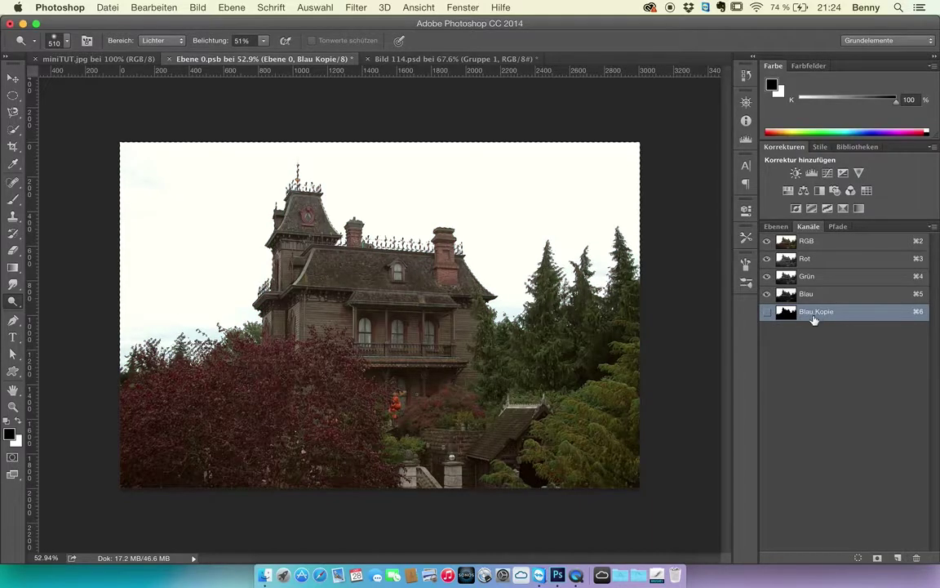
# - Add a layer mask to Ebene 0 that hides the selected sky, and compare with the sky stock layer toggled off and on
pyautogui.click(776, 226)
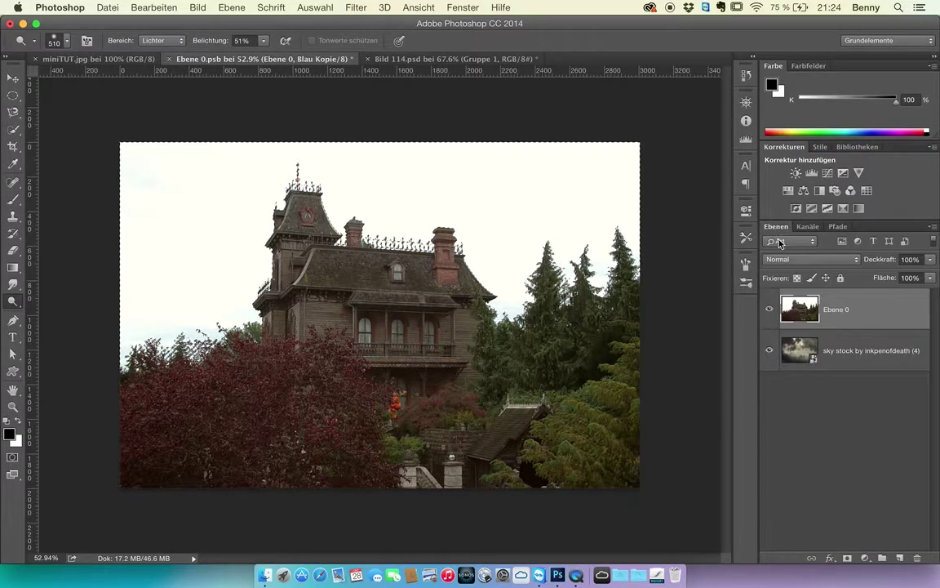
pyautogui.click(801, 325)
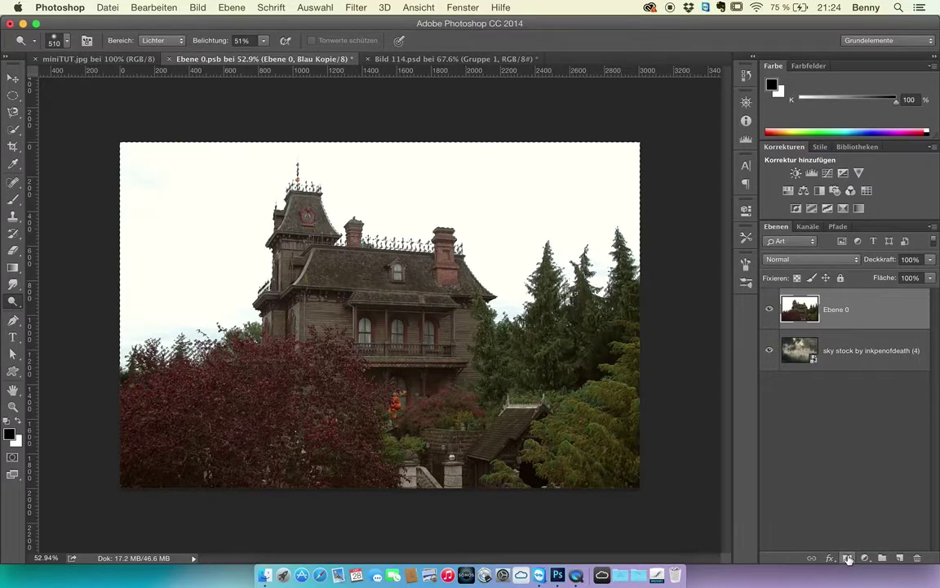
pyautogui.click(847, 557)
pyautogui.moveTo(582, 357)
pyautogui.mouseDown()
pyautogui.moveTo(556, 378)
pyautogui.moveTo(544, 371)
pyautogui.moveTo(552, 367)
pyautogui.mouseUp()
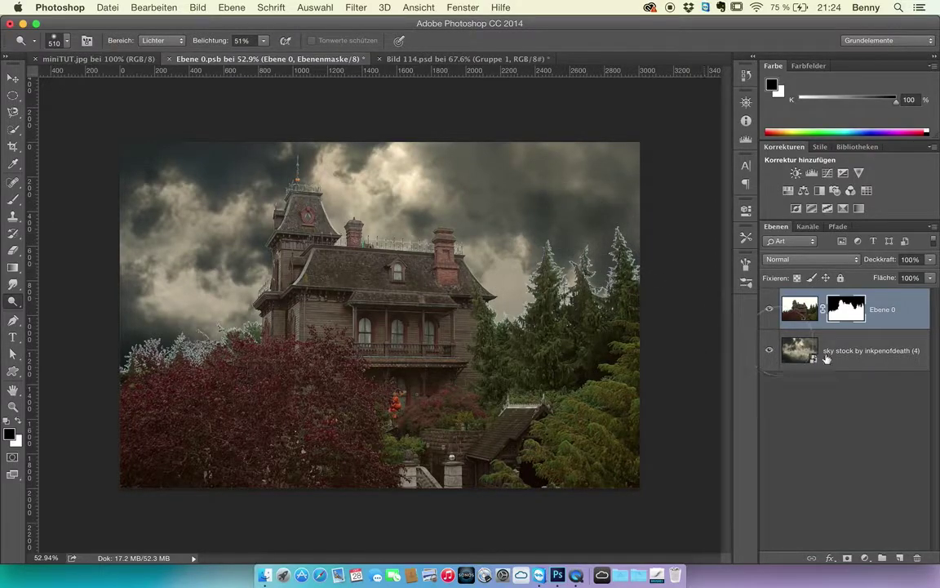
pyautogui.click(770, 352)
pyautogui.click(770, 353)
# - Set the feather (Weiche Kante) of the Ebene 0 layer mask to 0.5 px
pyautogui.click(800, 308)
pyautogui.click(841, 314)
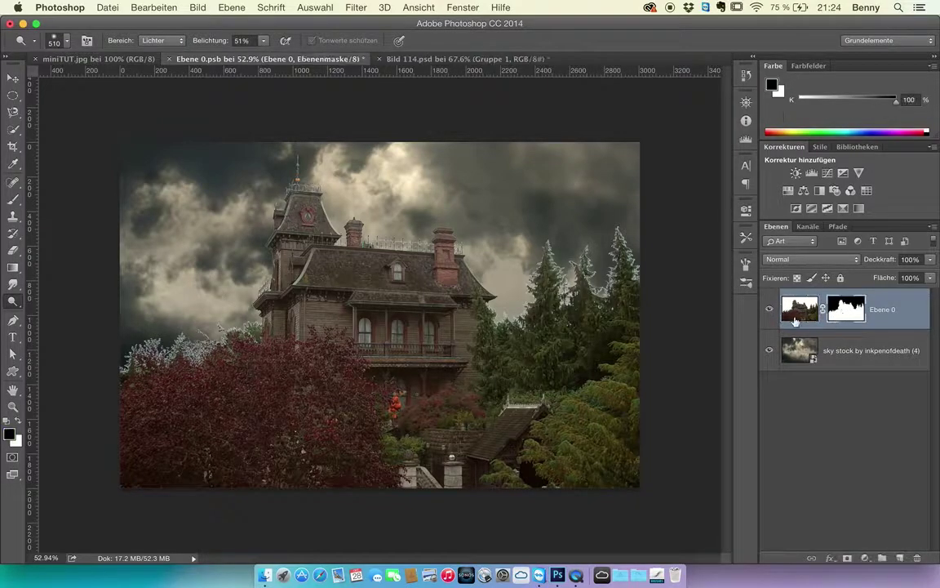
pyautogui.doubleClick(844, 317)
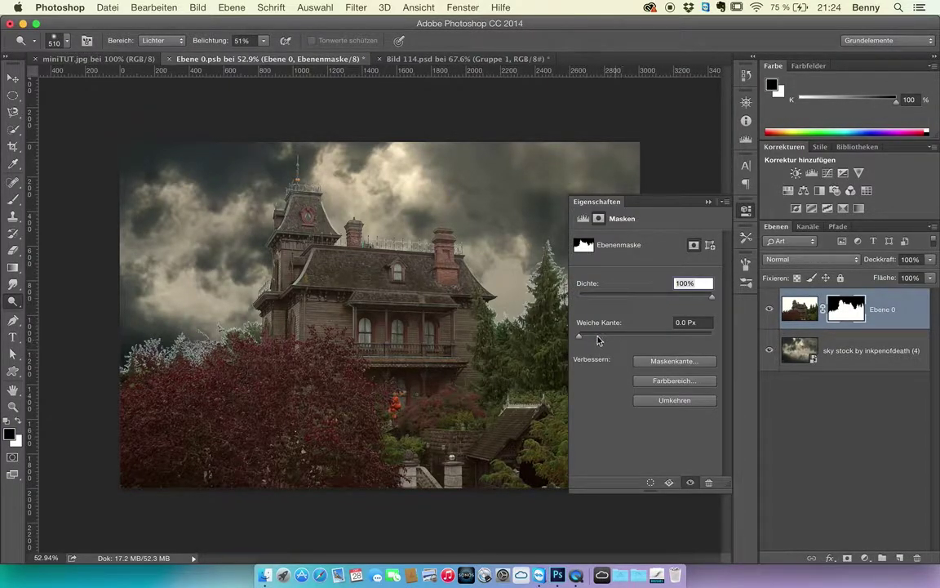
pyautogui.moveTo(580, 336); pyautogui.dragTo(582, 335)
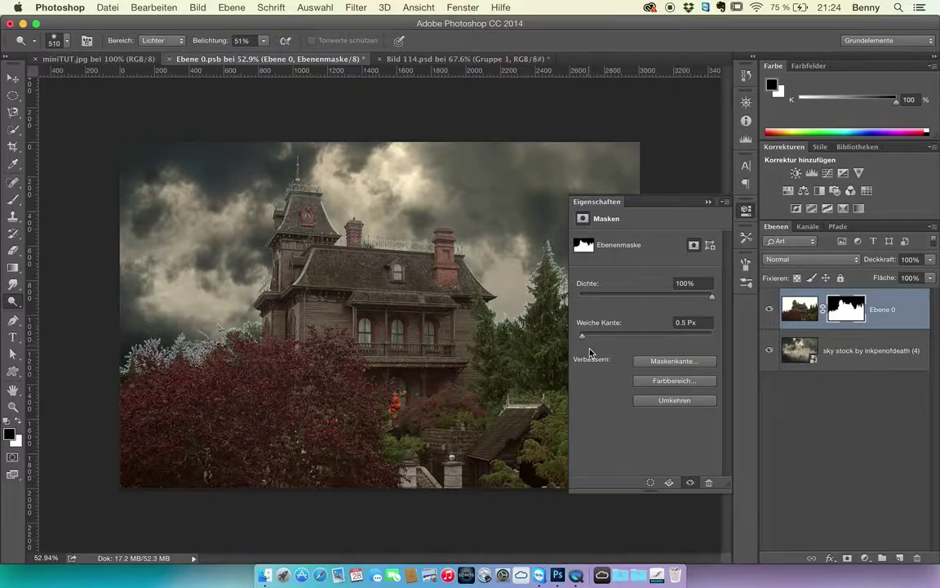
# - Open Maske verbessern for the Ebene 0 mask, keep the Auf Schwarz view and set Kante verschieben to -38%
pyautogui.click(674, 362)
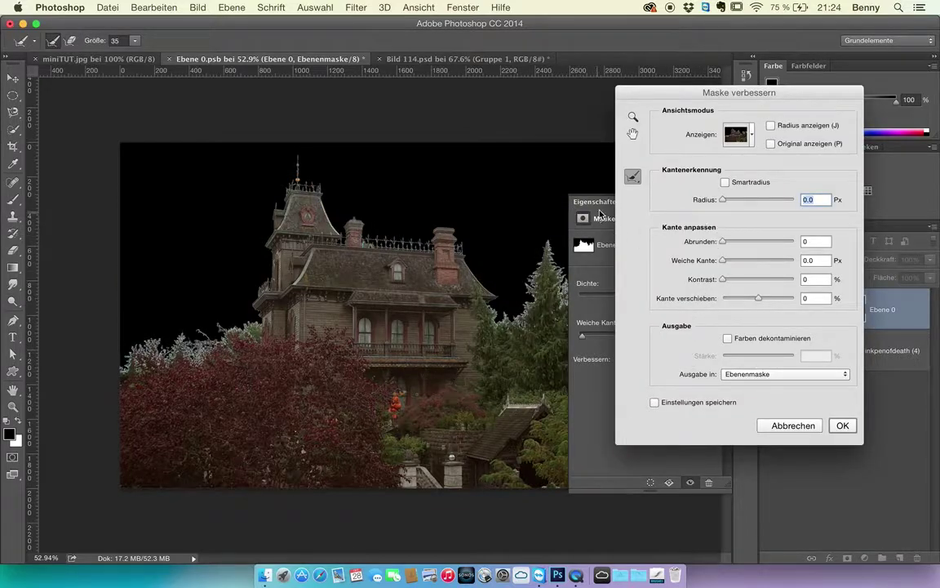
pyautogui.moveTo(771, 95); pyautogui.dragTo(858, 109)
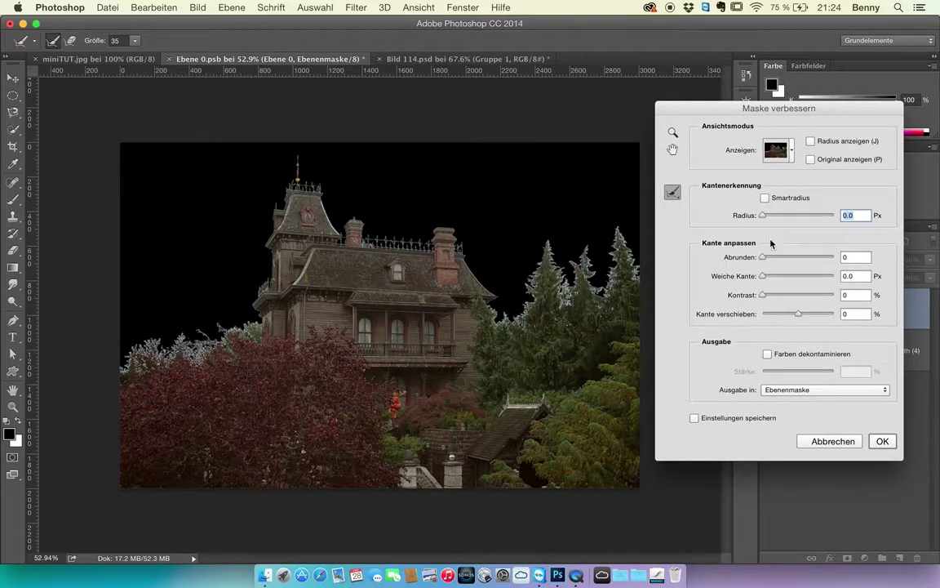
pyautogui.click(790, 153)
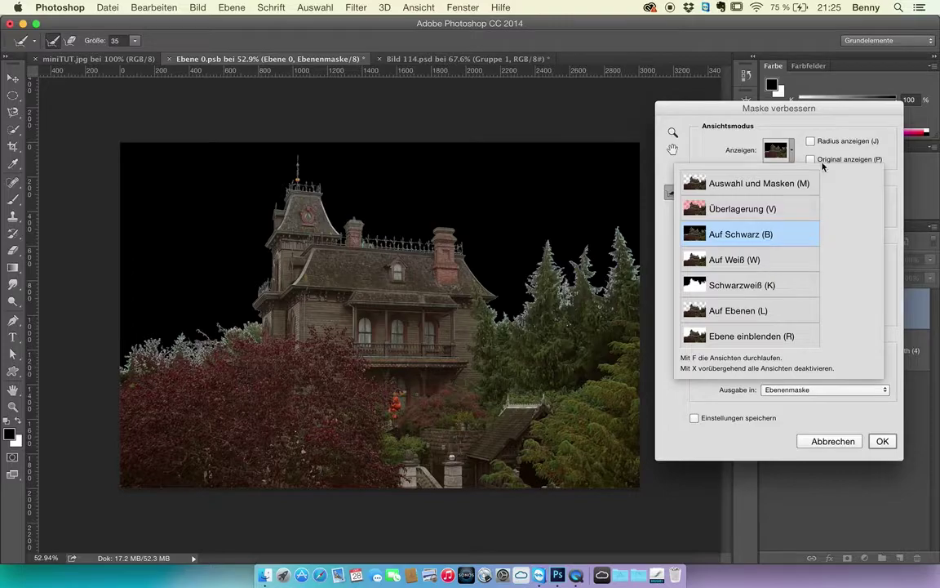
pyautogui.click(830, 130)
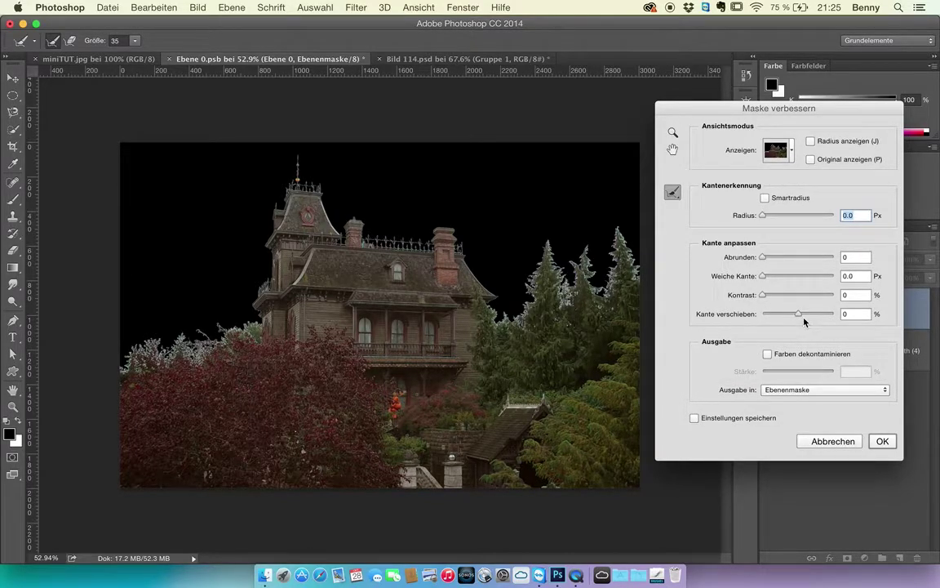
pyautogui.moveTo(798, 317)
pyautogui.mouseDown()
pyautogui.moveTo(773, 317)
pyautogui.moveTo(785, 316)
pyautogui.mouseUp()
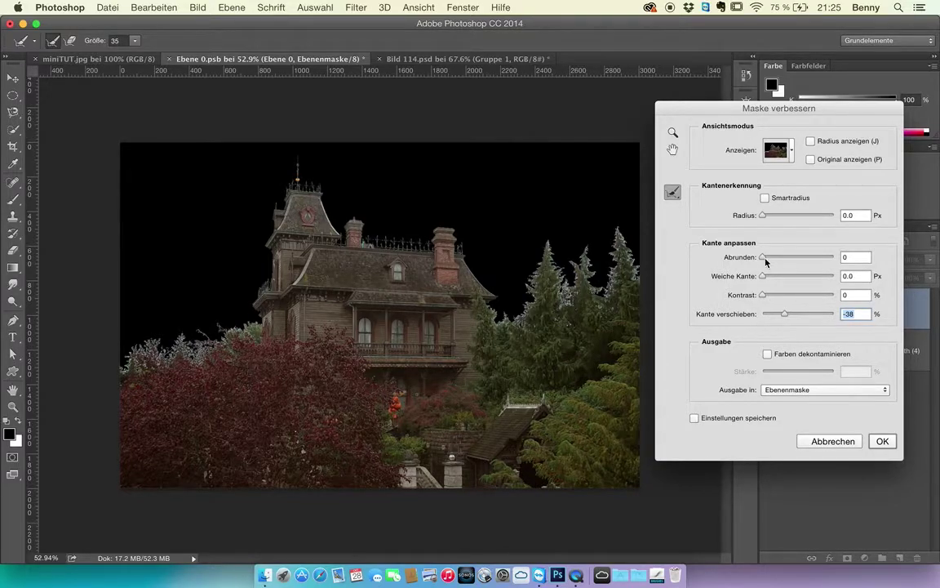
# - Try an Abrunden value of 26 and a Kontrast adjustment on the mask edge, resetting both to 0
pyautogui.moveTo(763, 258); pyautogui.dragTo(780, 260)
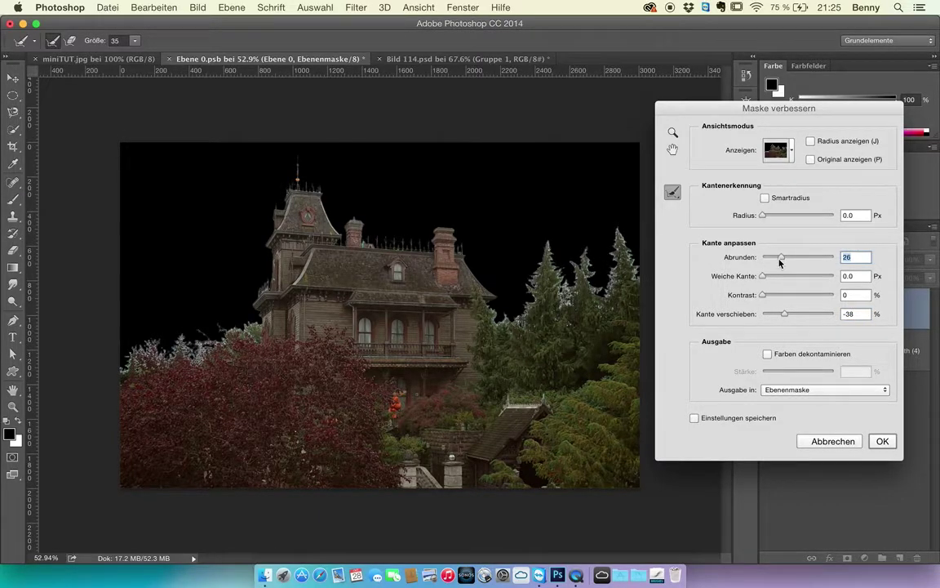
pyautogui.moveTo(781, 258); pyautogui.dragTo(764, 270)
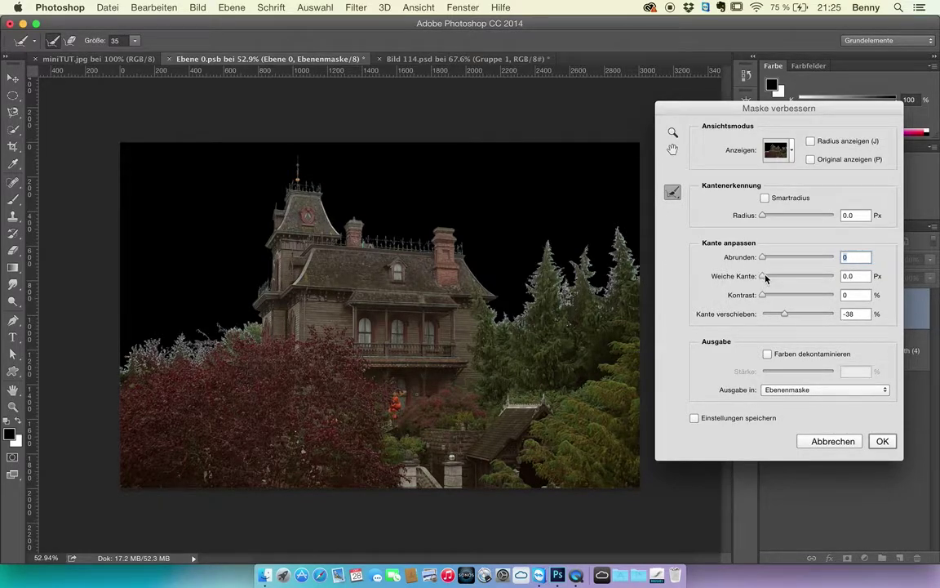
pyautogui.moveTo(767, 295)
pyautogui.mouseDown()
pyautogui.moveTo(789, 299)
pyautogui.moveTo(750, 298)
pyautogui.mouseUp()
# - Enable Smartradius for the edge detection and set the mask radius to 3.1 px
pyautogui.moveTo(764, 216); pyautogui.dragTo(770, 217)
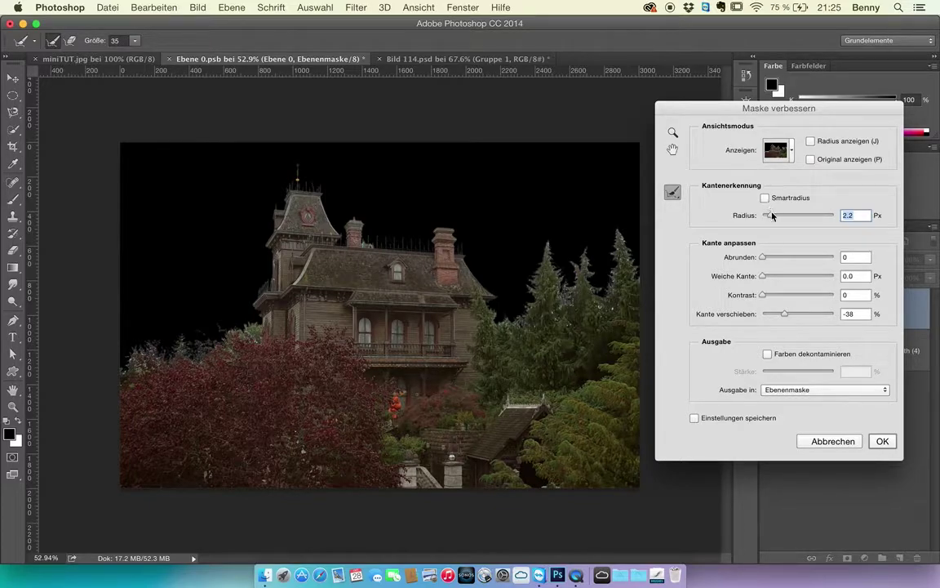
pyautogui.moveTo(771, 217); pyautogui.dragTo(773, 217)
pyautogui.moveTo(774, 220); pyautogui.dragTo(776, 220)
# - Decontaminate the edge colours at 78%, set the radius to 4.6 px and output to a new layer with layer mask
pyautogui.click(768, 354)
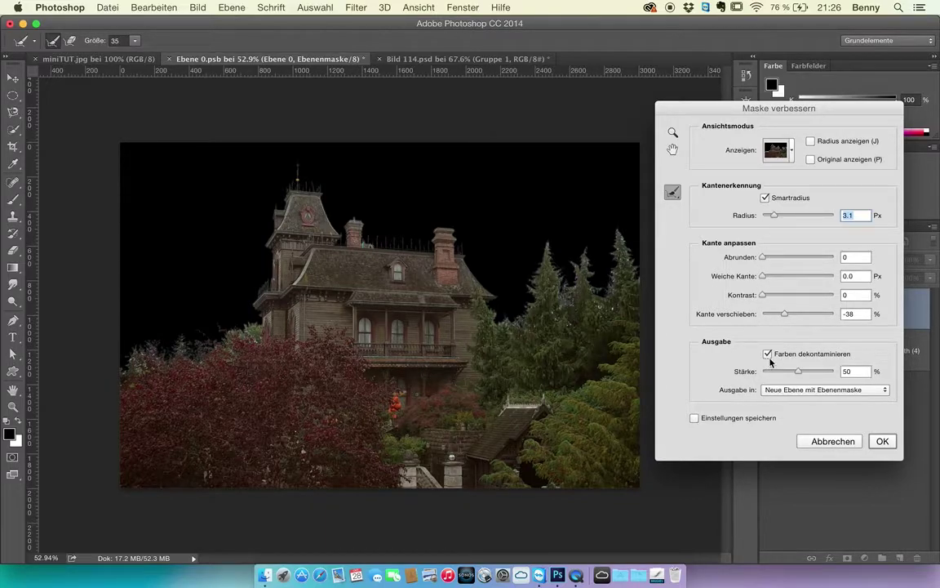
pyautogui.moveTo(798, 372); pyautogui.dragTo(817, 373)
pyautogui.moveTo(773, 215); pyautogui.dragTo(782, 217)
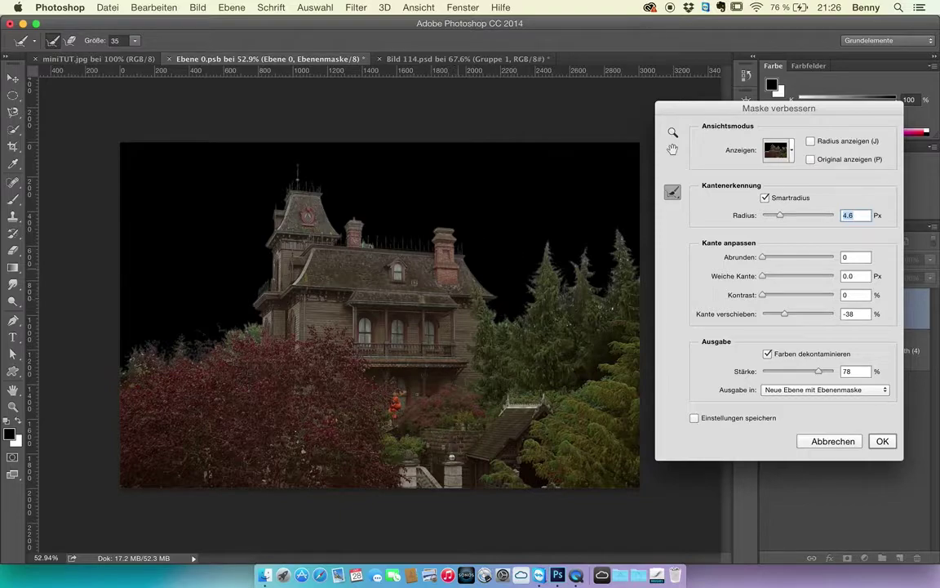
pyautogui.click(882, 440)
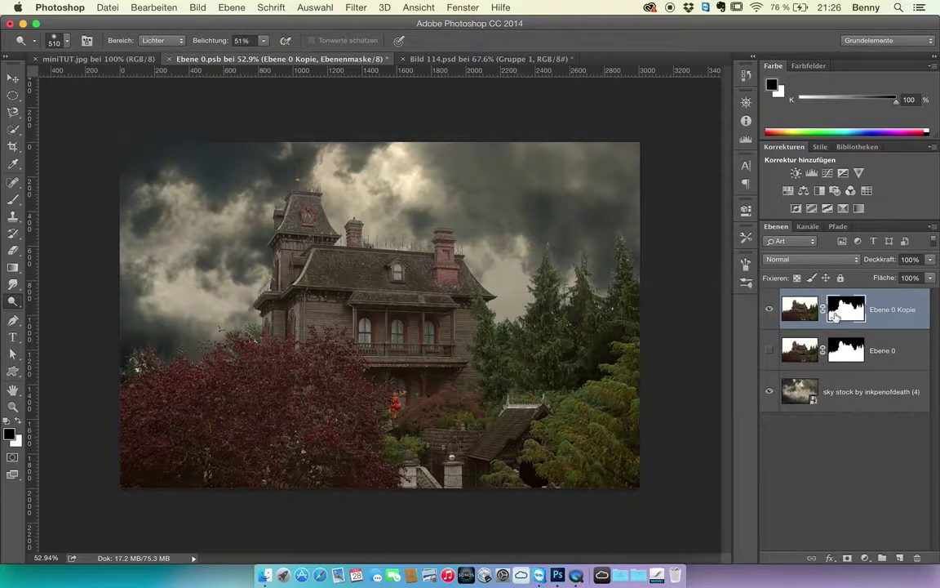
# - Delete the hidden original layer Ebene 0 and make the image content of Ebene 0 Kopie active
pyautogui.click(906, 359)
pyautogui.press('BackSpace')
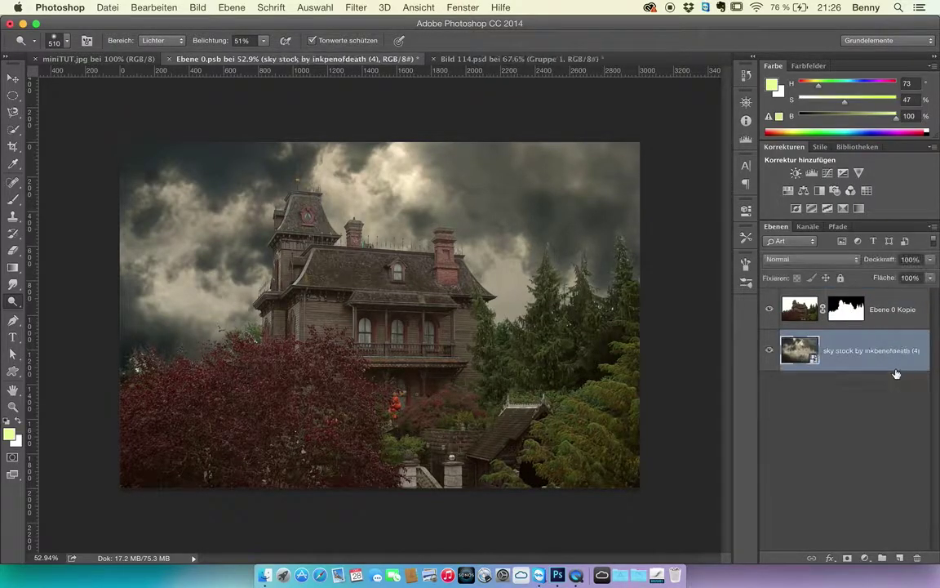
pyautogui.click(824, 318)
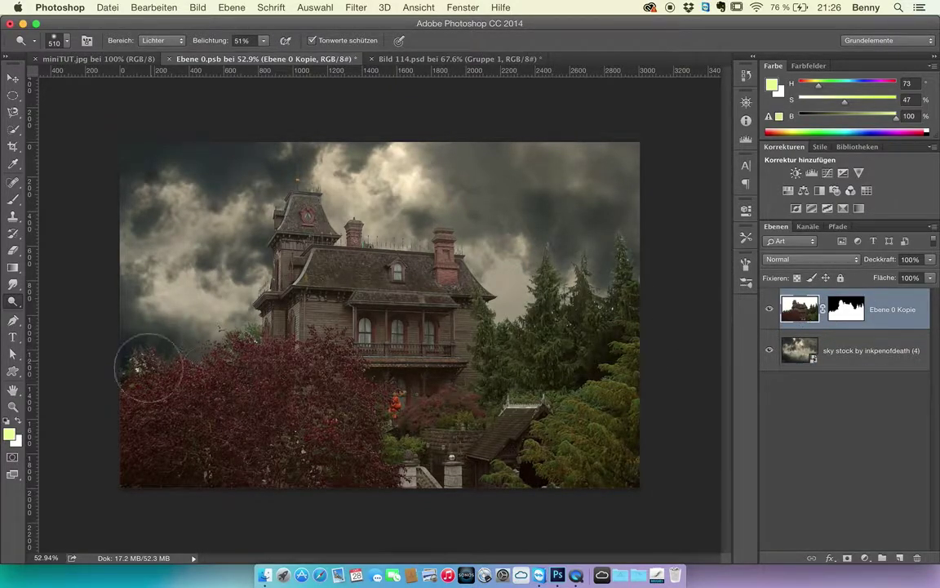
# - Burn the bright spots at the red tree's left edge and clone darker foliage over them with the Clone Stamp
pyautogui.moveTo(147, 365); pyautogui.dragTo(142, 371)
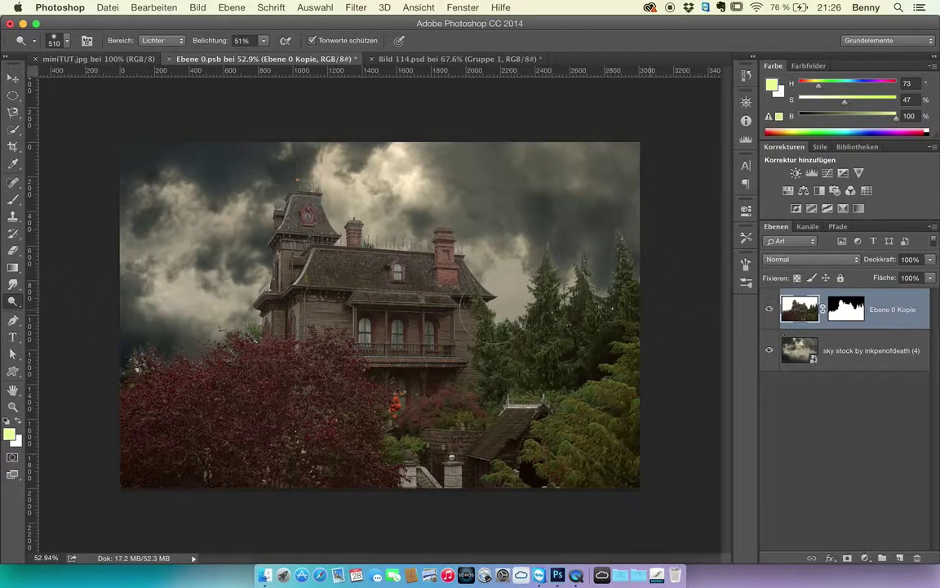
pyautogui.click(13, 216)
pyautogui.press(']')
pyautogui.press(']')
pyautogui.press(']')
pyautogui.moveTo(137, 368)
pyautogui.mouseDown()
pyautogui.moveTo(144, 359)
pyautogui.moveTo(122, 372)
pyautogui.moveTo(140, 382)
pyautogui.moveTo(122, 382)
pyautogui.mouseUp()
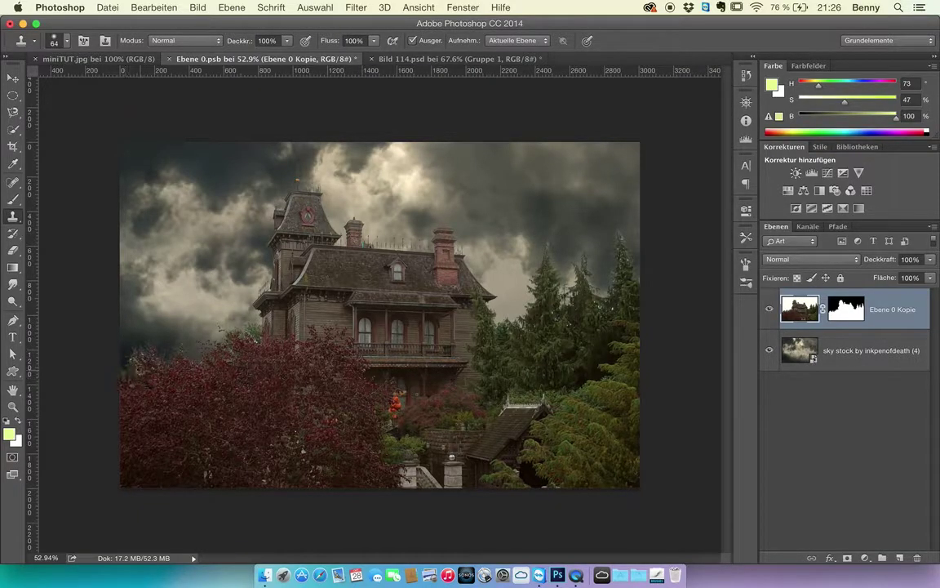
pyautogui.moveTo(137, 335); pyautogui.dragTo(134, 325)
pyautogui.moveTo(210, 318); pyautogui.dragTo(231, 309)
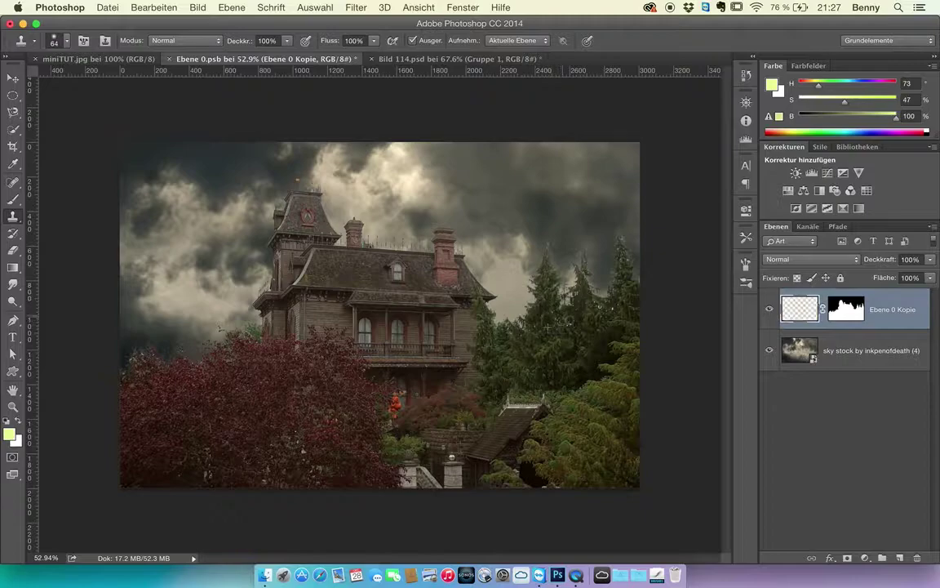
pyautogui.moveTo(498, 283)
pyautogui.mouseDown()
pyautogui.moveTo(554, 280)
pyautogui.moveTo(538, 276)
pyautogui.moveTo(510, 288)
pyautogui.moveTo(523, 295)
pyautogui.moveTo(495, 281)
pyautogui.moveTo(553, 327)
pyautogui.moveTo(500, 286)
pyautogui.moveTo(547, 285)
pyautogui.moveTo(560, 270)
pyautogui.mouseUp()
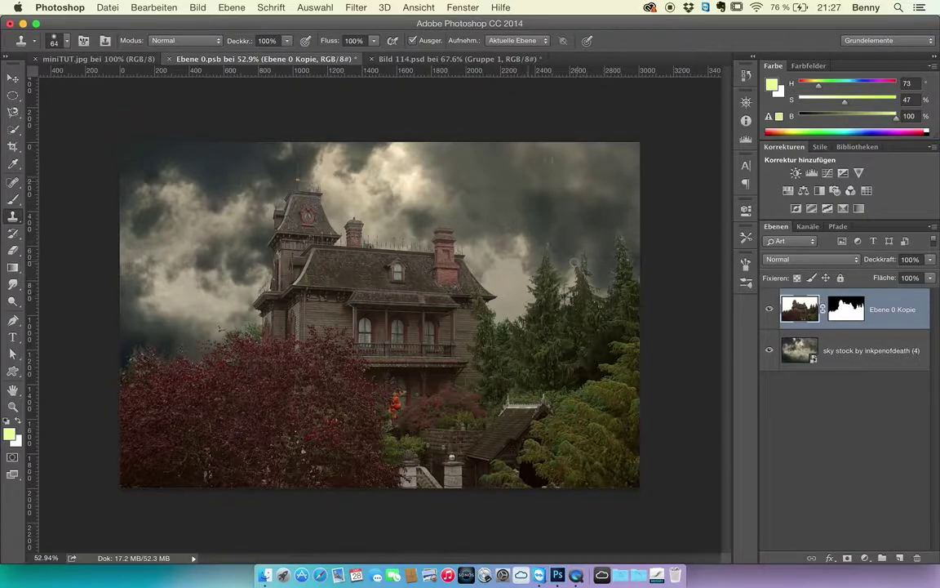
# - Check the finished reference image Bild 114.psd, and add a new layer clipped to Ebene 0 Kopie in the working file
pyautogui.click(424, 59)
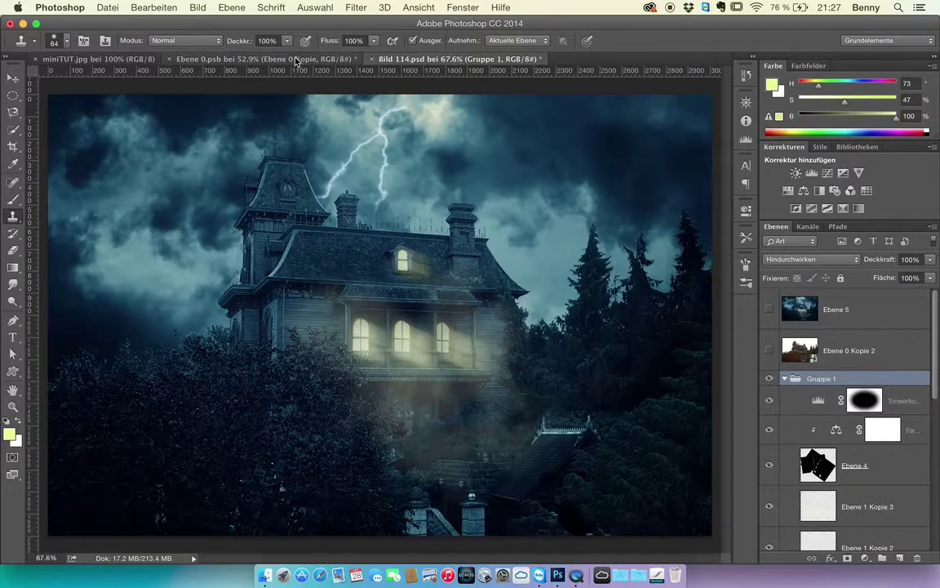
pyautogui.click(298, 59)
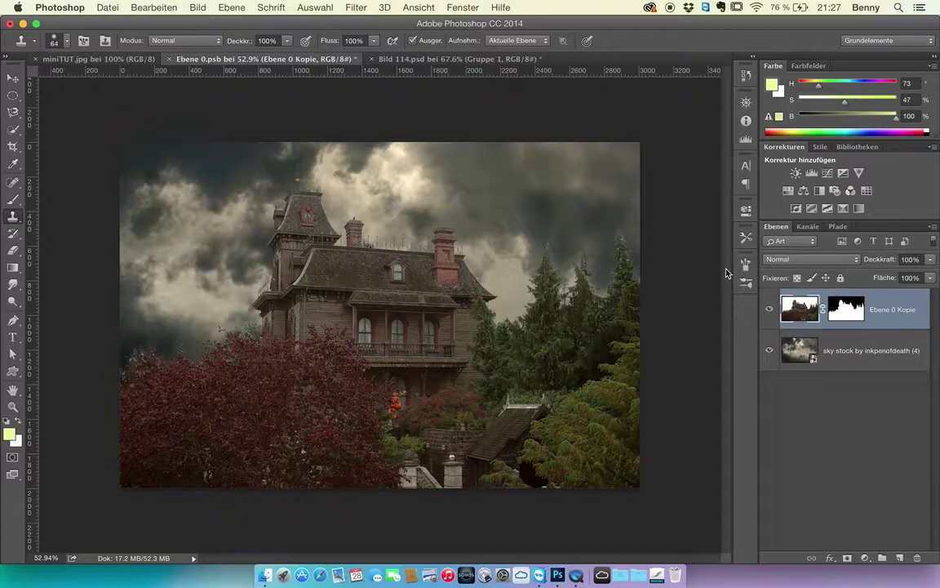
pyautogui.click(899, 558)
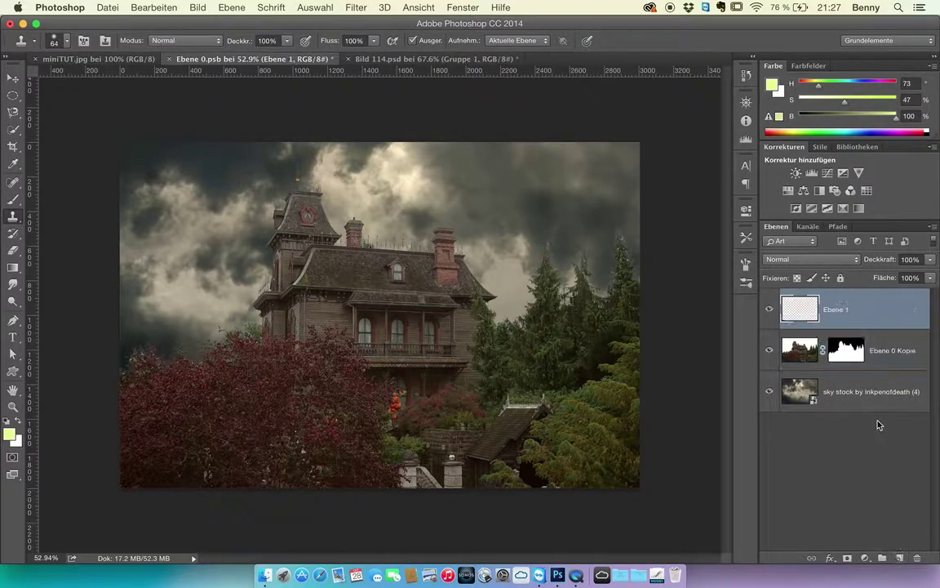
pyautogui.keyDown('alt'); pyautogui.click(856, 328); pyautogui.keyUp('alt')
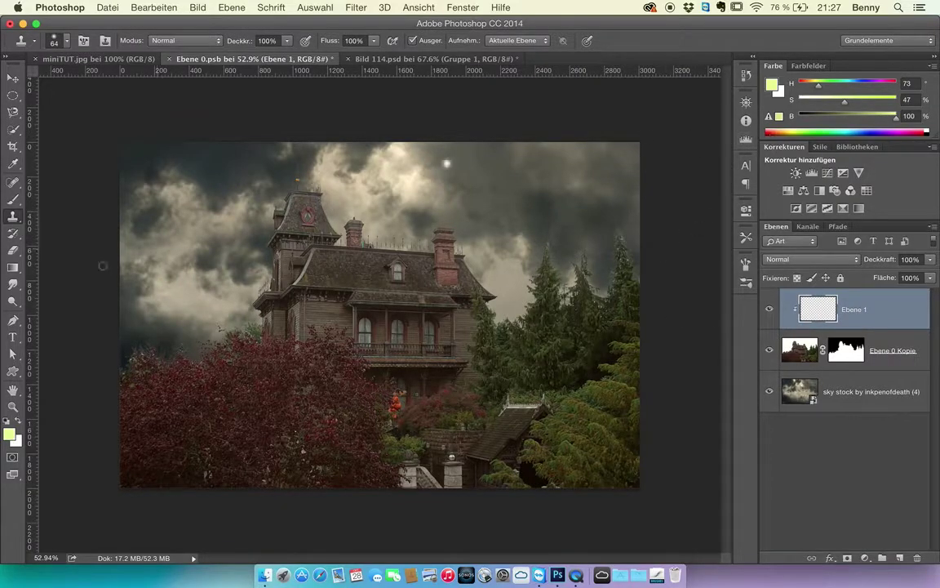
# - Fill the clipped layer with 50 % Grau at 100% opacity and set its blend mode to Weiches Licht
pyautogui.click(153, 7)
pyautogui.click(171, 203)
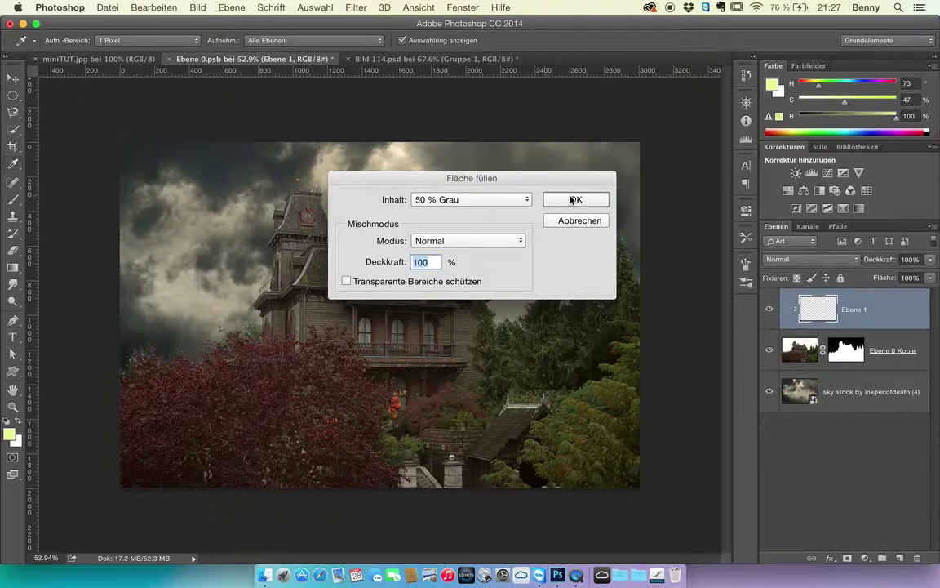
pyautogui.click(574, 199)
pyautogui.press('s')
pyautogui.click(842, 263)
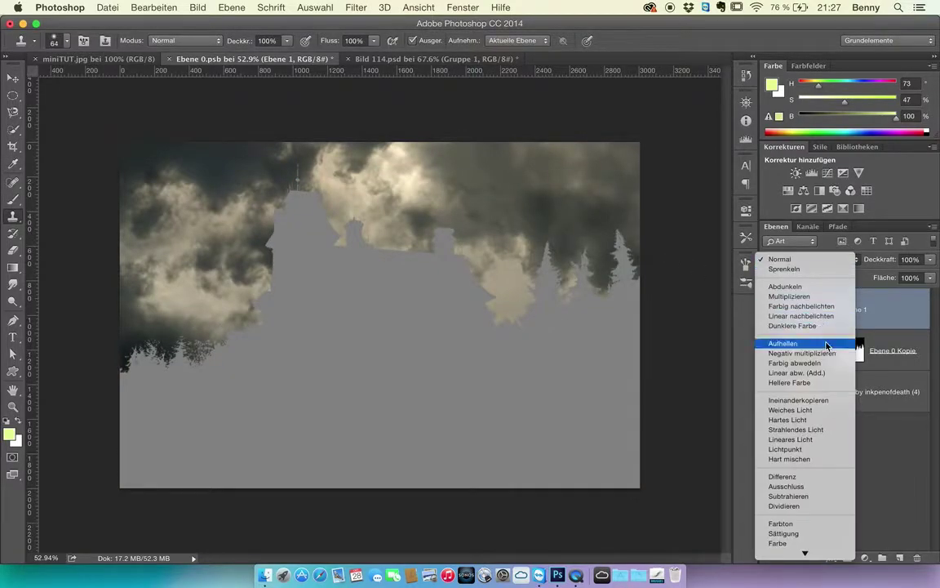
pyautogui.click(816, 410)
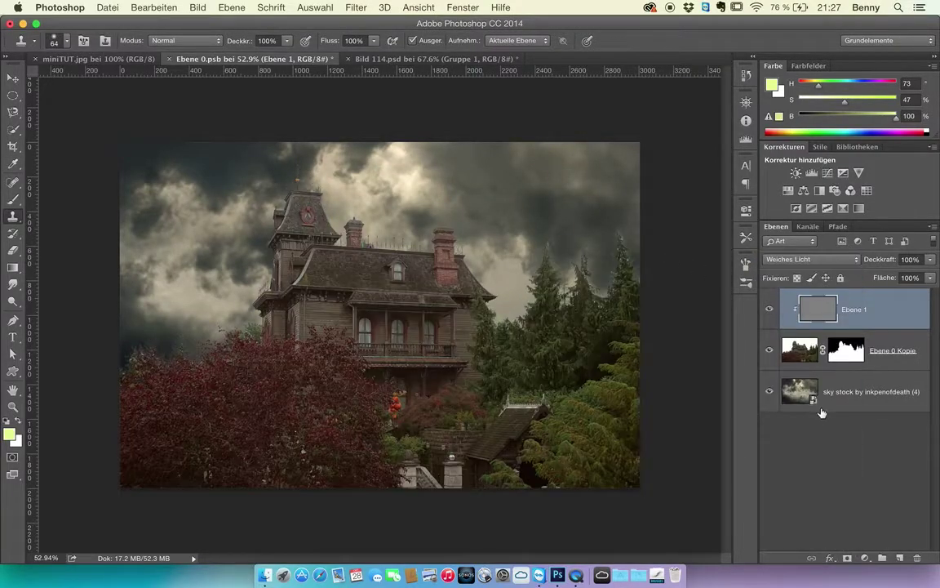
# - Set the Burn tool to Mitteltöne at 23% exposure and darken the upper conifers beside the house on the grey layer
pyautogui.click(13, 300)
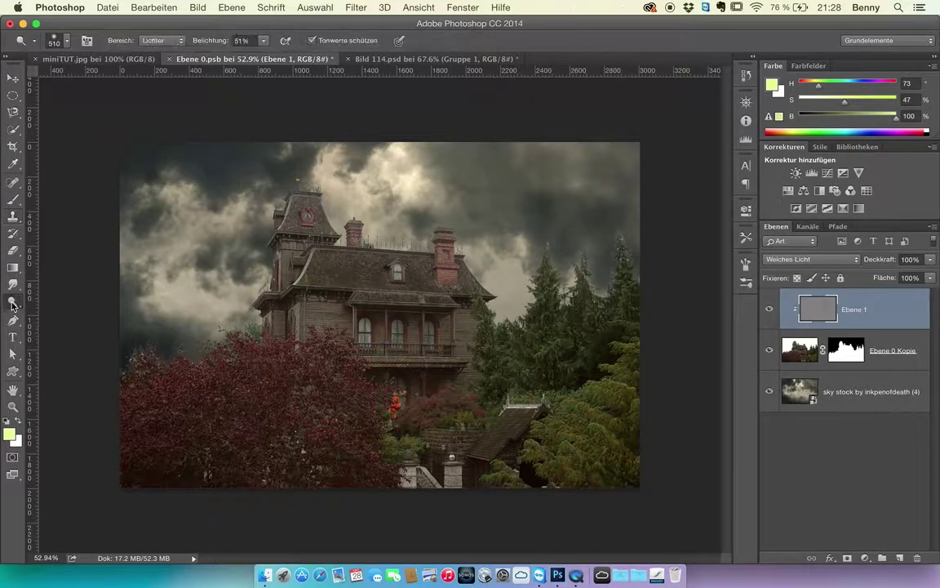
pyautogui.click(161, 38)
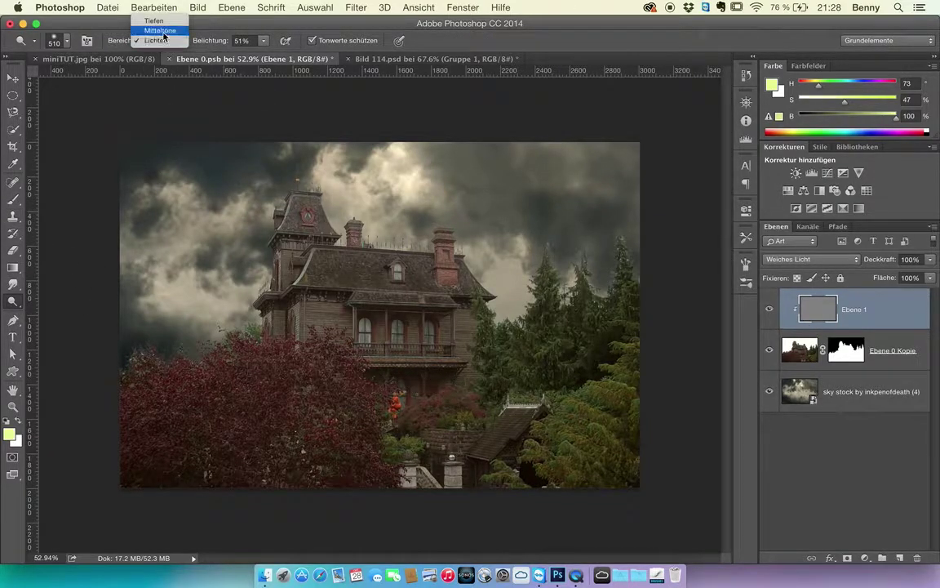
pyautogui.click(154, 30)
pyautogui.moveTo(219, 40)
pyautogui.mouseDown()
pyautogui.moveTo(197, 46)
pyautogui.moveTo(211, 43)
pyautogui.mouseUp()
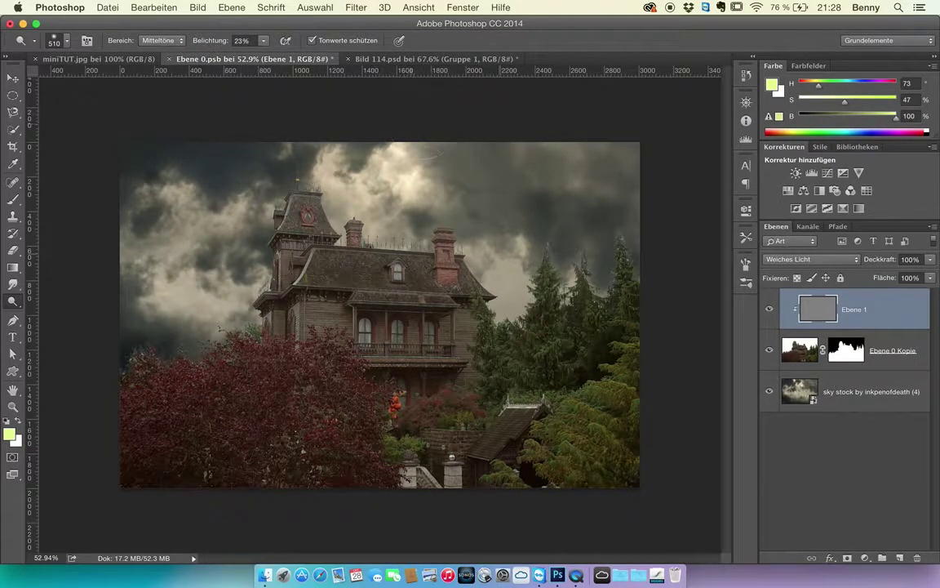
pyautogui.moveTo(617, 261); pyautogui.dragTo(571, 251)
pyautogui.click(621, 243)
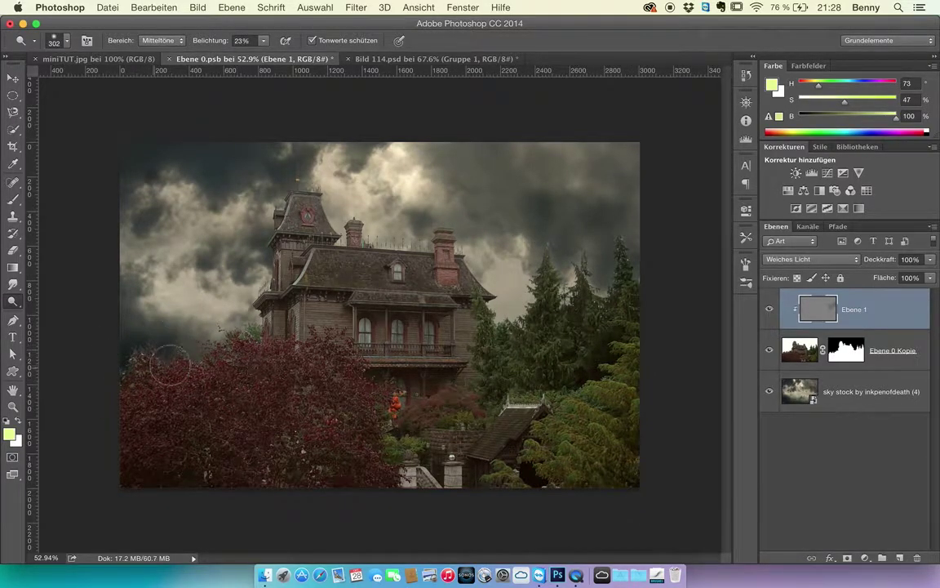
# - Burn the red tree in the foreground and darken the tops of the conifers further on the grey layer
pyautogui.moveTo(151, 343)
pyautogui.mouseDown()
pyautogui.moveTo(127, 329)
pyautogui.moveTo(125, 389)
pyautogui.moveTo(122, 359)
pyautogui.moveTo(185, 426)
pyautogui.moveTo(174, 447)
pyautogui.mouseUp()
pyautogui.press('super+z')
pyautogui.moveTo(629, 253)
pyautogui.mouseDown()
pyautogui.moveTo(605, 235)
pyautogui.moveTo(623, 262)
pyautogui.mouseUp()
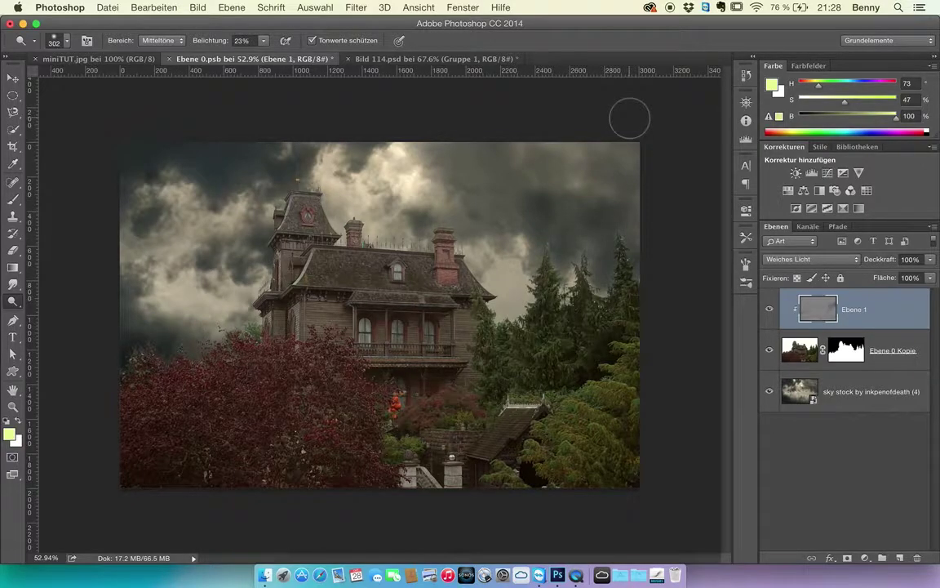
pyautogui.moveTo(539, 245)
pyautogui.mouseDown()
pyautogui.moveTo(584, 258)
pyautogui.moveTo(592, 250)
pyautogui.mouseUp()
# - Add a Schwarzweiß adjustment layer above all layers, try different blue and green values, and apply the automatic mix
pyautogui.click(864, 557)
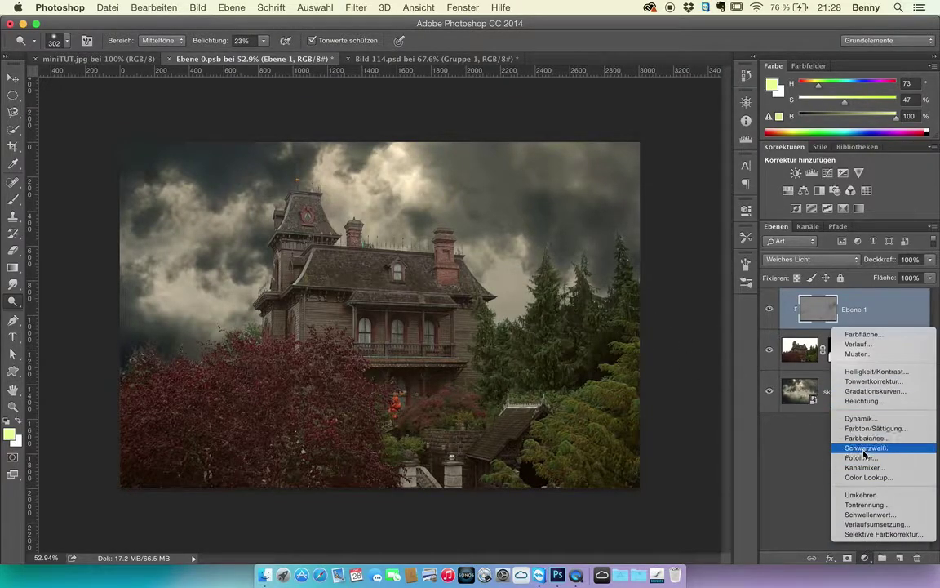
pyautogui.click(865, 448)
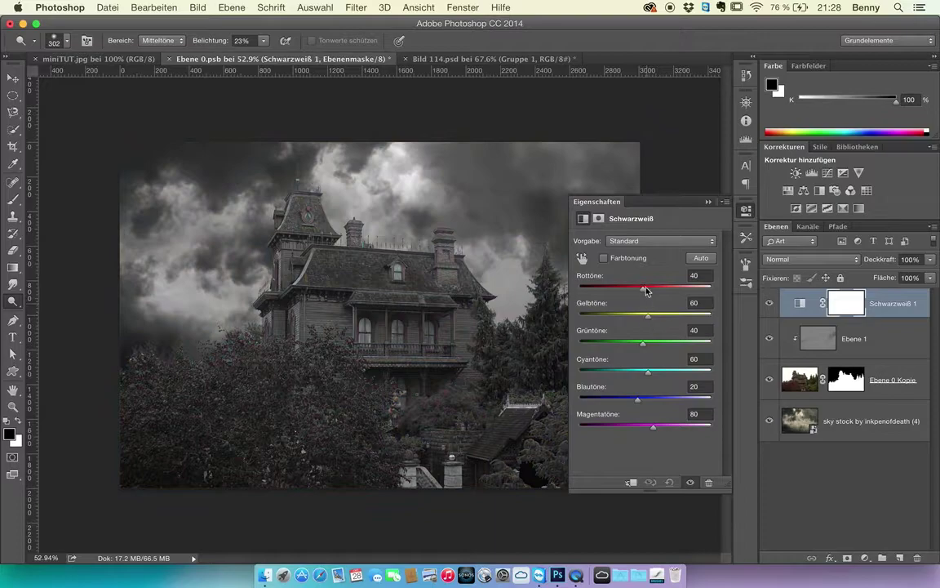
pyautogui.moveTo(637, 401); pyautogui.dragTo(625, 399)
pyautogui.moveTo(626, 342)
pyautogui.mouseDown()
pyautogui.moveTo(669, 344)
pyautogui.moveTo(642, 344)
pyautogui.mouseUp()
pyautogui.moveTo(650, 343); pyautogui.dragTo(712, 342)
pyautogui.moveTo(741, 222); pyautogui.dragTo(661, 321)
pyautogui.click(700, 258)
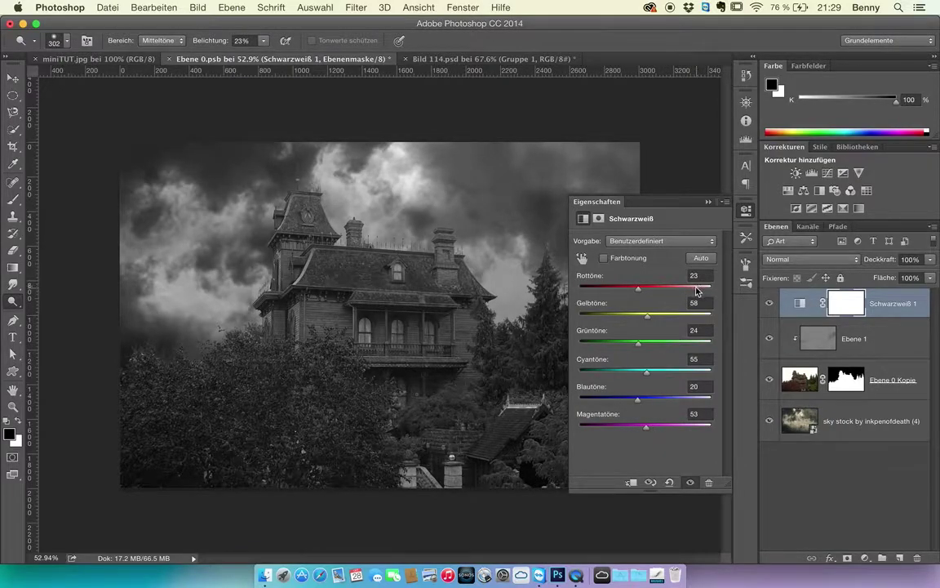
pyautogui.click(744, 212)
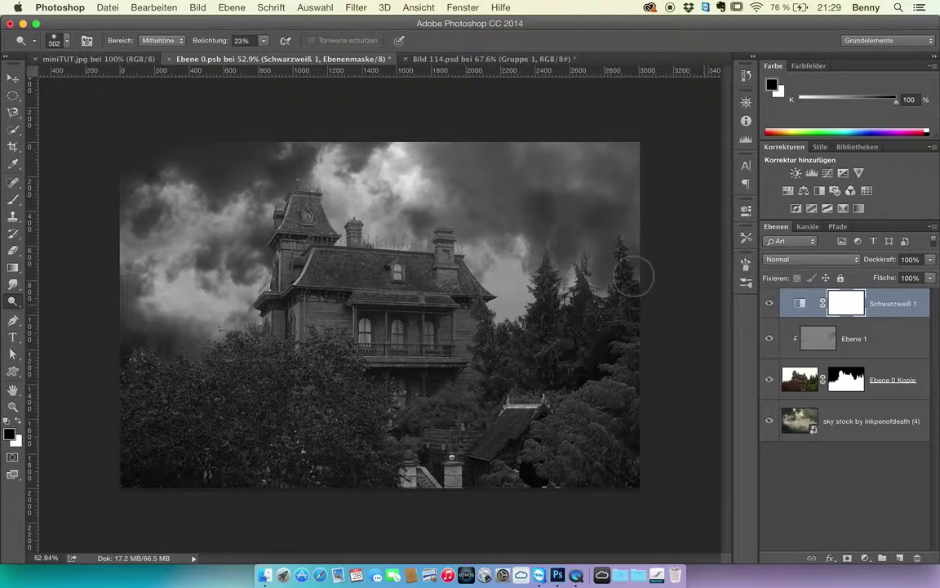
pyautogui.moveTo(633, 420)
pyautogui.mouseDown()
pyautogui.moveTo(625, 394)
pyautogui.moveTo(554, 353)
pyautogui.mouseUp()
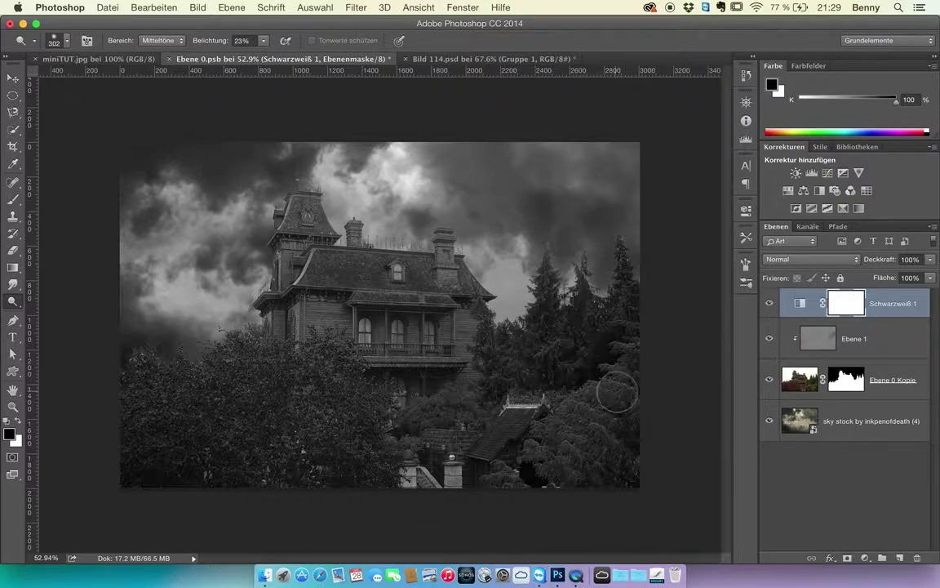
# - Add a Farbfläche fill layer in the current yellow-green and set its blend mode to Weiches Licht
pyautogui.click(864, 559)
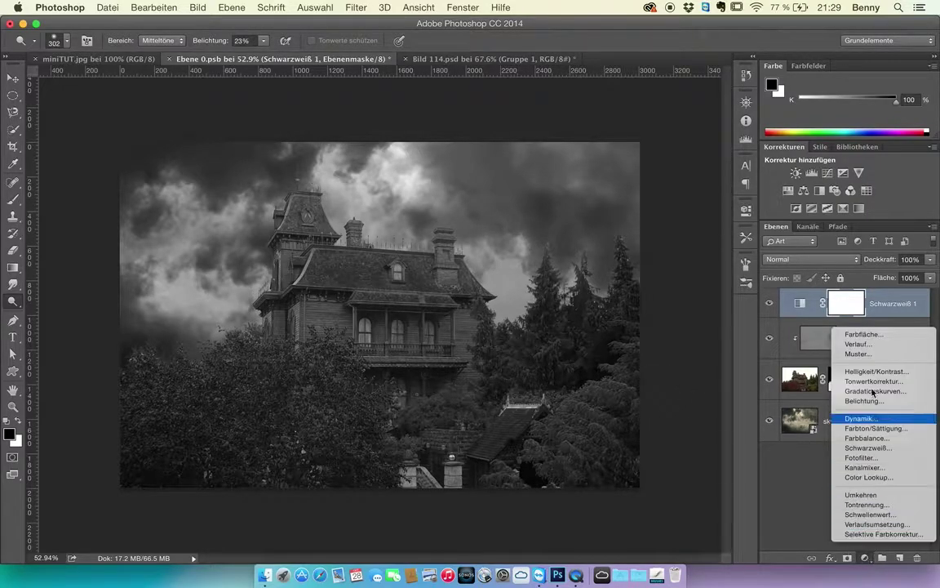
pyautogui.click(854, 336)
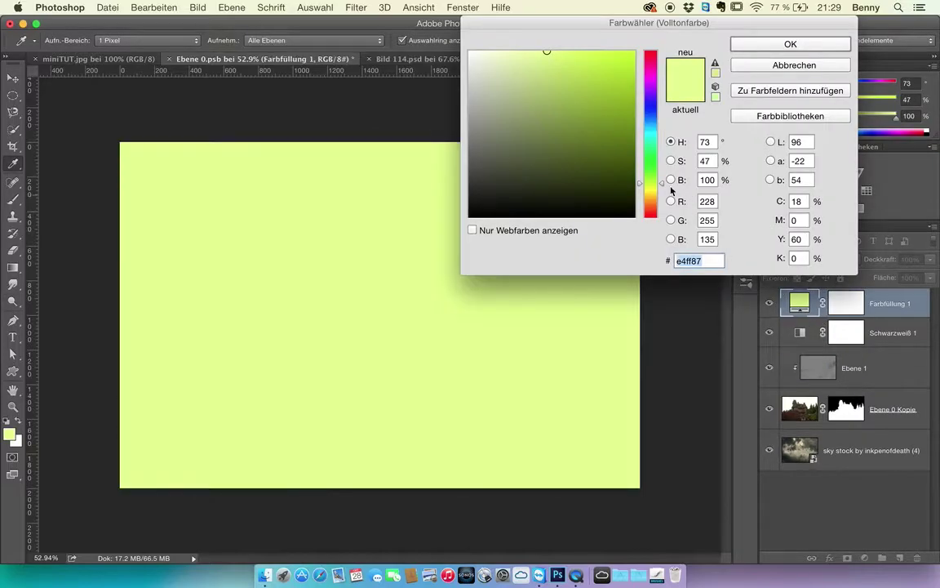
pyautogui.click(787, 43)
pyautogui.click(820, 259)
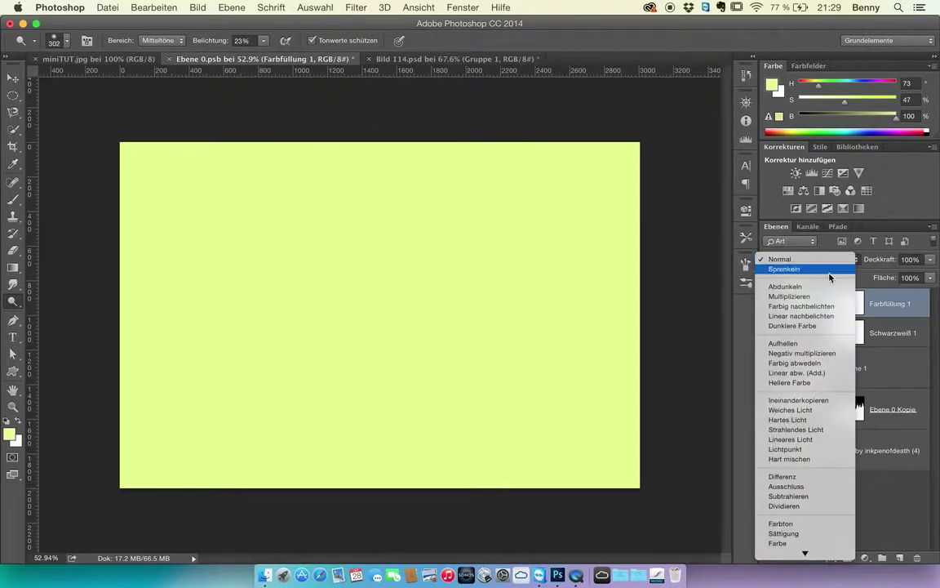
pyautogui.click(813, 410)
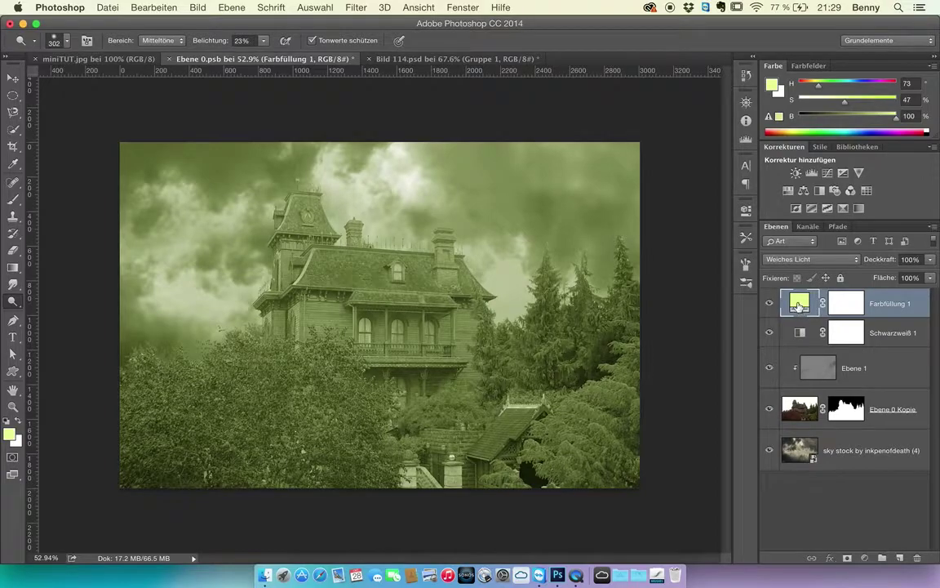
# - Change the colour of the fill layer to the dark blue 156083
pyautogui.doubleClick(799, 304)
pyautogui.moveTo(652, 135); pyautogui.dragTo(652, 121)
pyautogui.moveTo(587, 107); pyautogui.dragTo(602, 138)
pyautogui.moveTo(658, 122); pyautogui.dragTo(655, 127)
pyautogui.moveTo(602, 141); pyautogui.dragTo(608, 130)
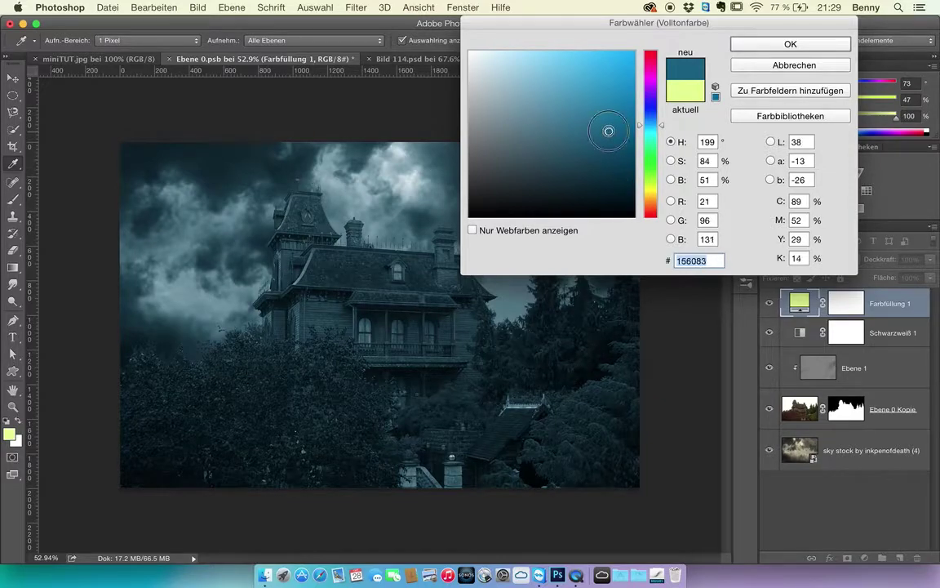
pyautogui.click(790, 44)
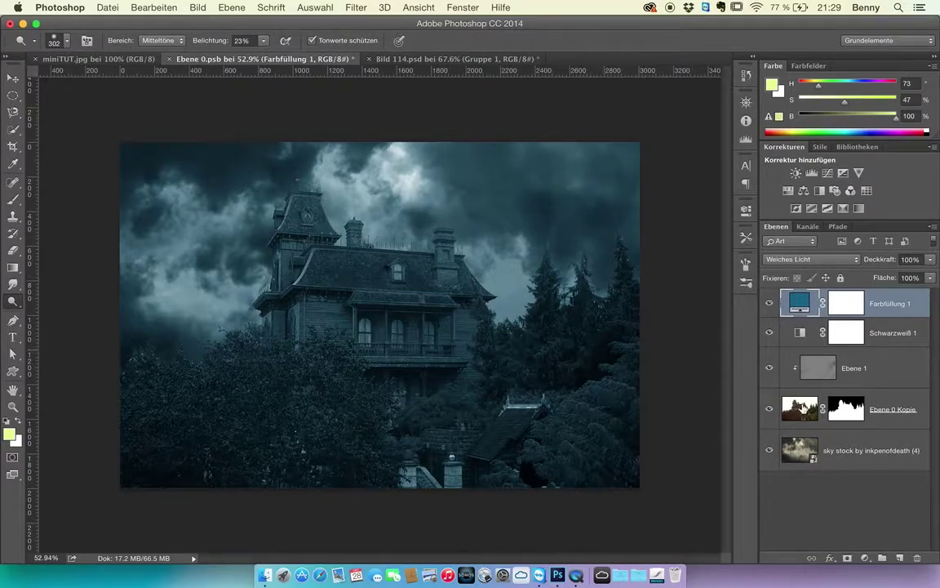
# - Add a Gradationskurven adjustment layer and raise the Blau channel's black point to an output of 20
pyautogui.click(864, 557)
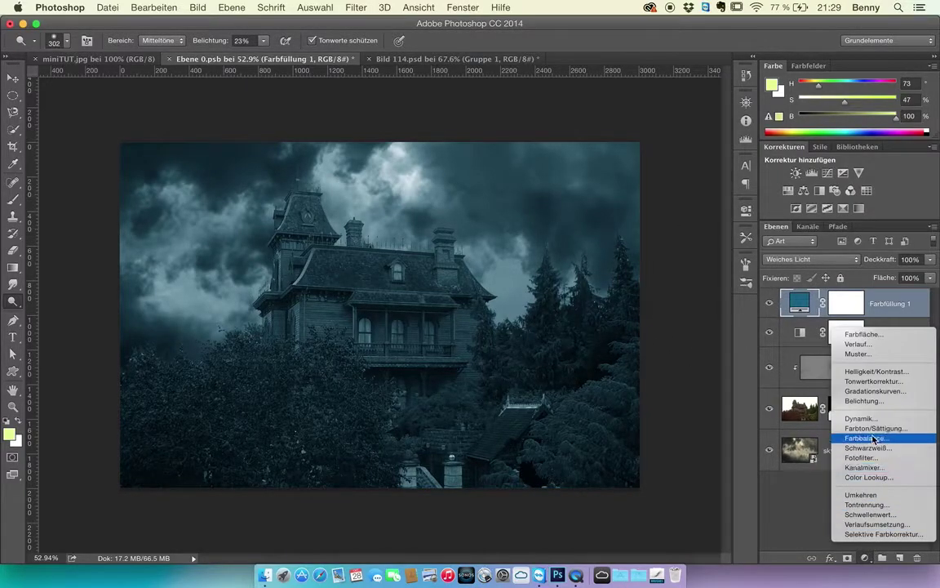
pyautogui.click(867, 392)
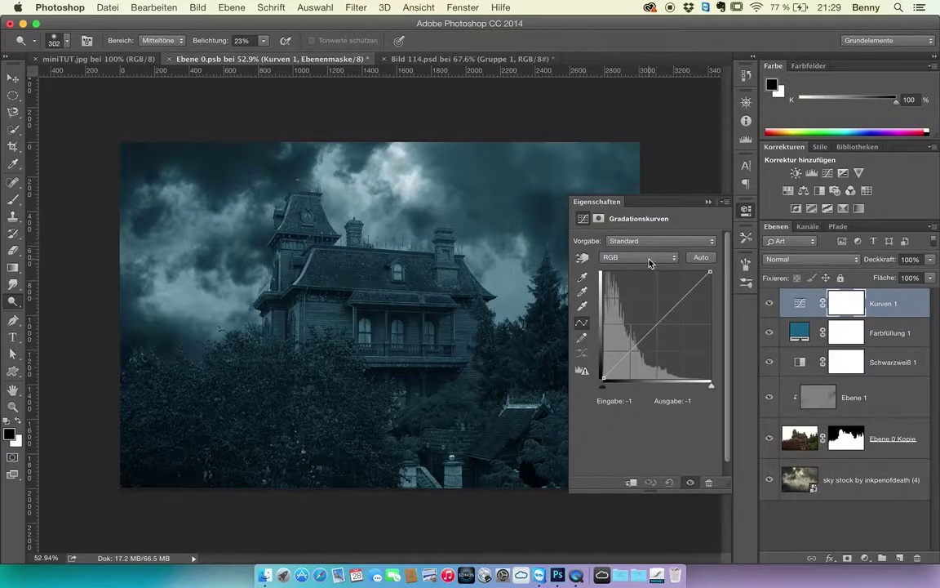
pyautogui.click(645, 257)
pyautogui.click(644, 287)
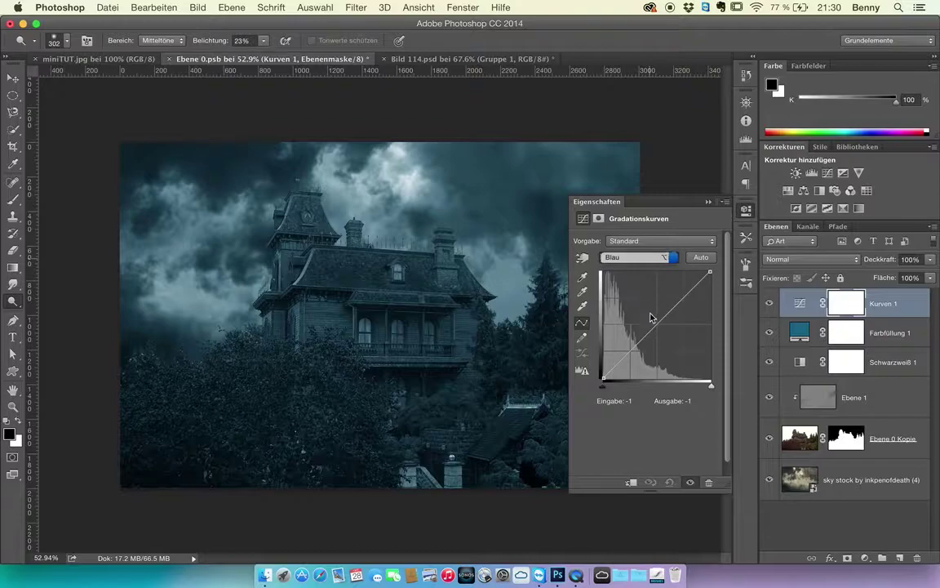
pyautogui.moveTo(602, 376); pyautogui.dragTo(603, 368)
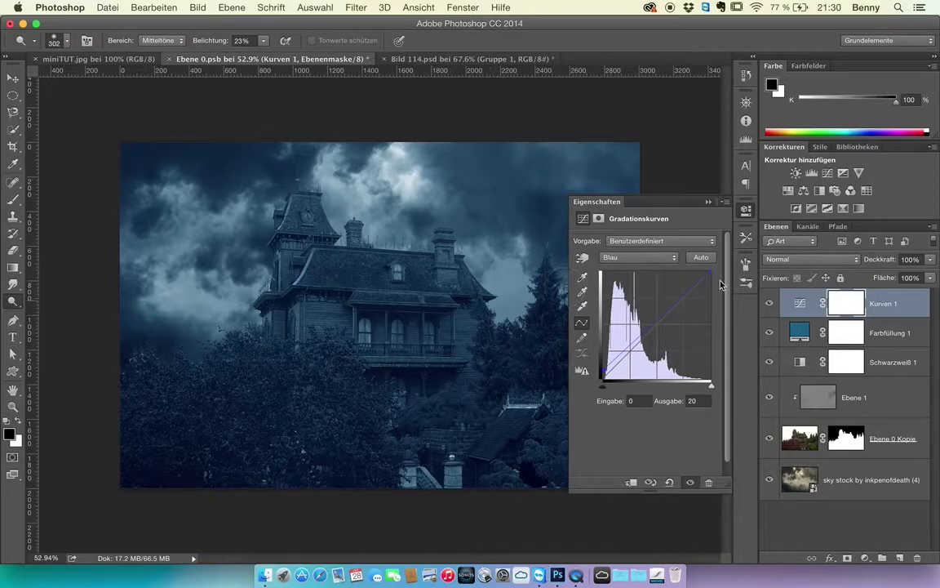
# - Lower the white point of the Blau curve and pull its midpoint slightly down
pyautogui.moveTo(713, 274); pyautogui.dragTo(715, 285)
pyautogui.click(658, 326)
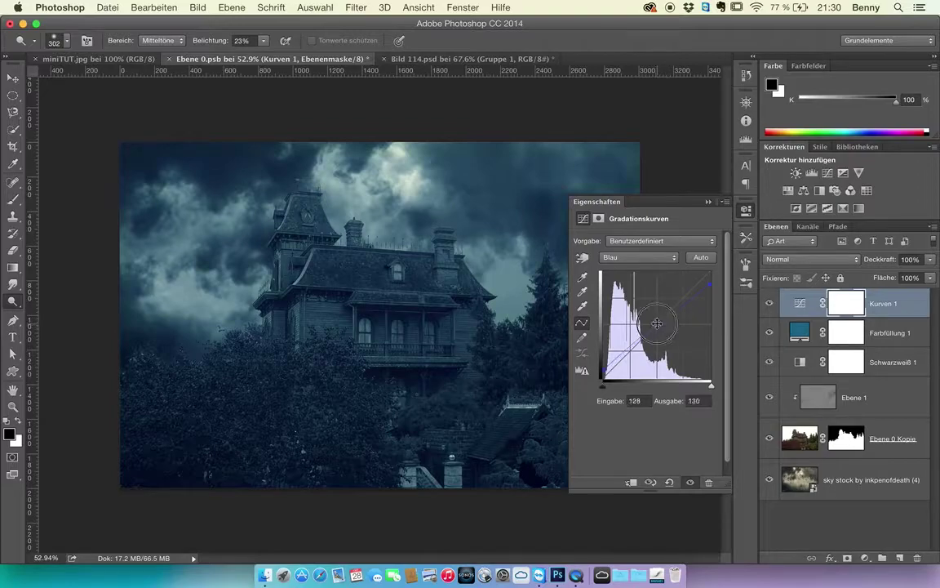
pyautogui.moveTo(656, 326); pyautogui.dragTo(659, 333)
pyautogui.click(780, 301)
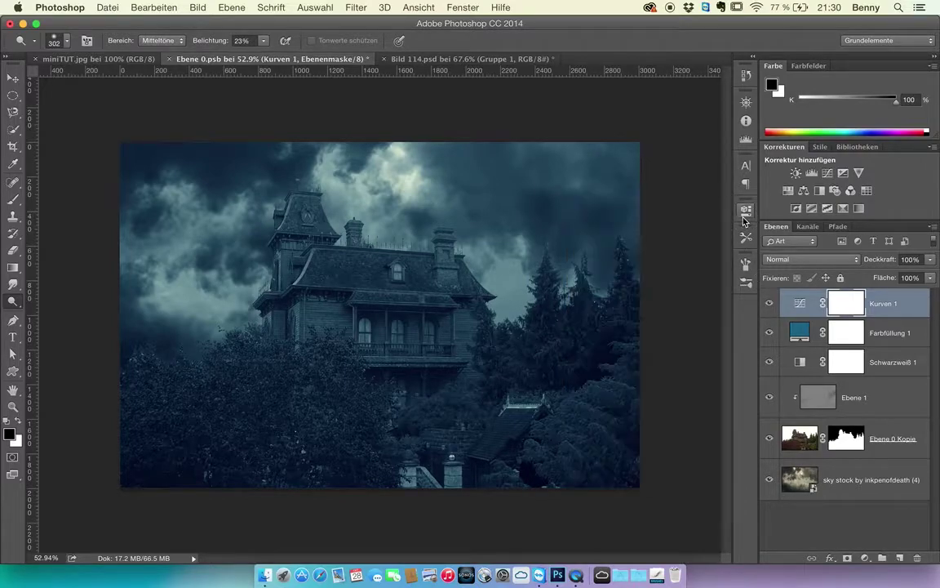
# - Compare the image with and without the Kurven 1 and Farbfüllung 1 layers
pyautogui.click(769, 306)
pyautogui.click(769, 305)
pyautogui.click(768, 306)
pyautogui.click(768, 306)
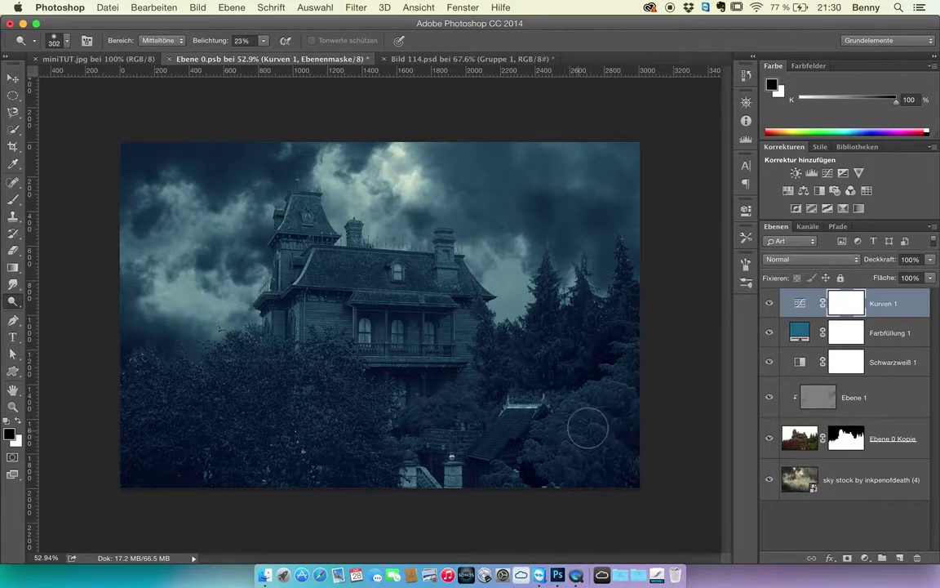
pyautogui.click(770, 305)
pyautogui.click(770, 306)
pyautogui.click(770, 305)
pyautogui.click(769, 333)
pyautogui.click(769, 305)
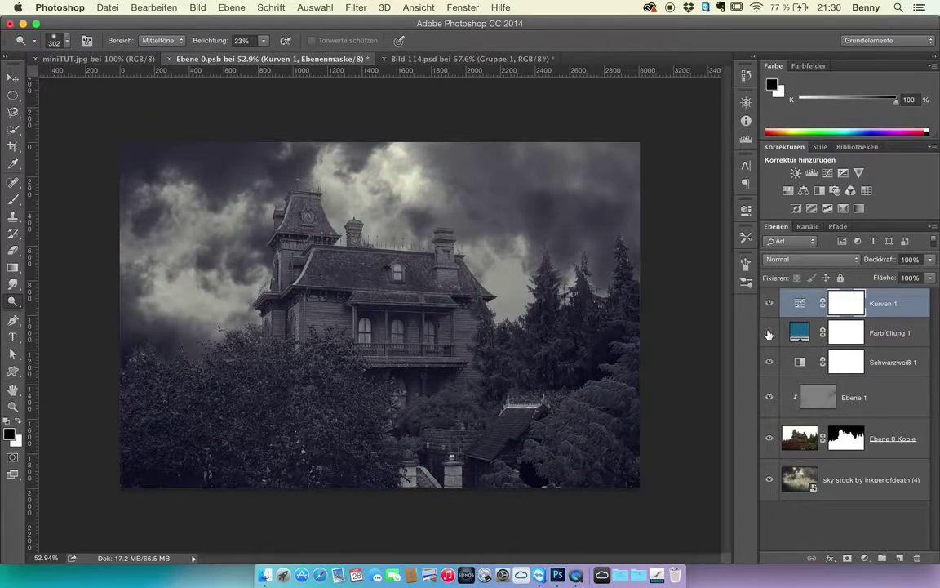
pyautogui.click(768, 334)
pyautogui.click(769, 335)
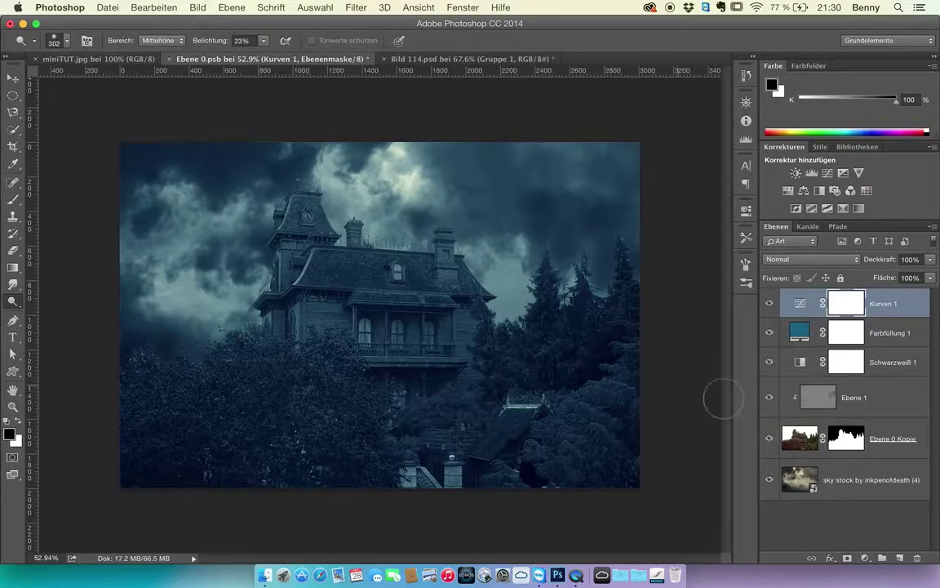
pyautogui.click(866, 558)
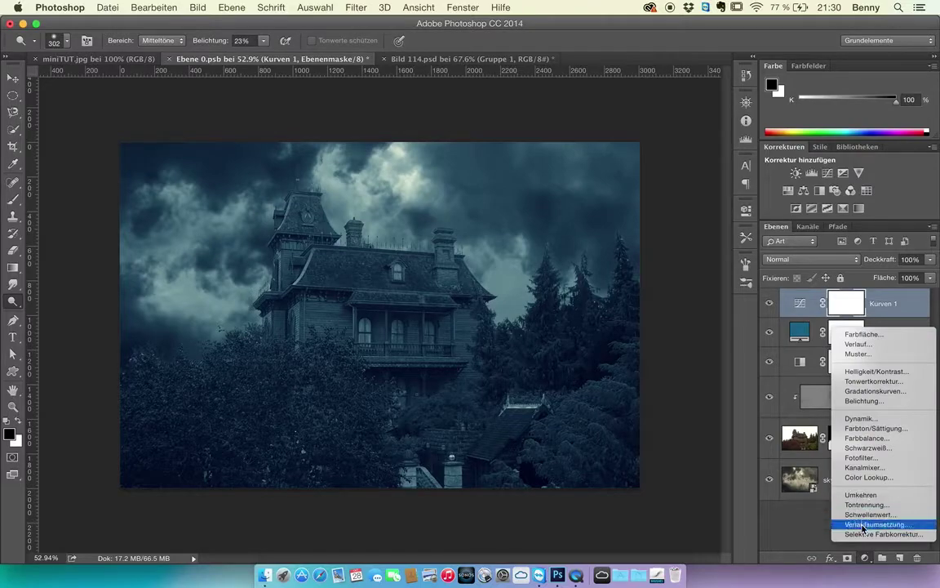
pyautogui.click(865, 521)
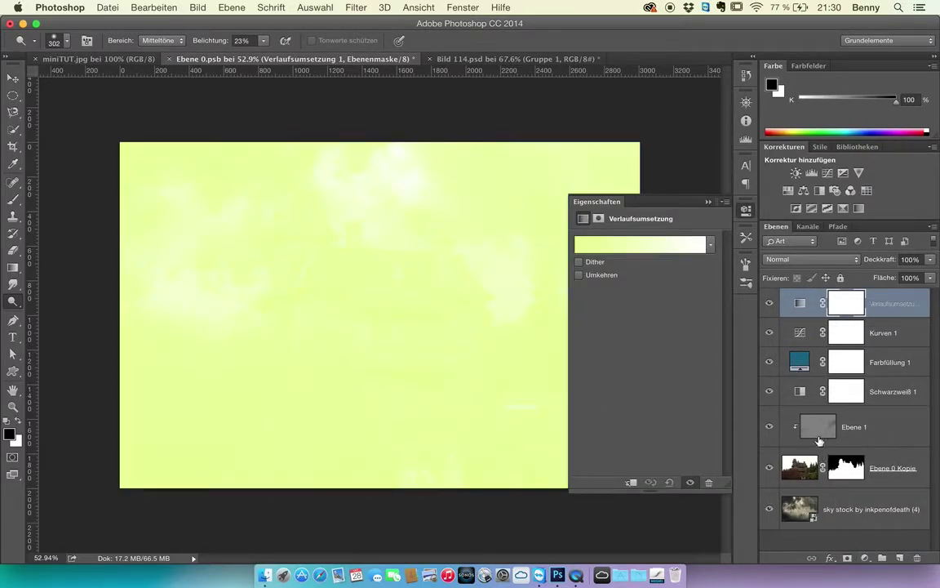
pyautogui.press('super+z')
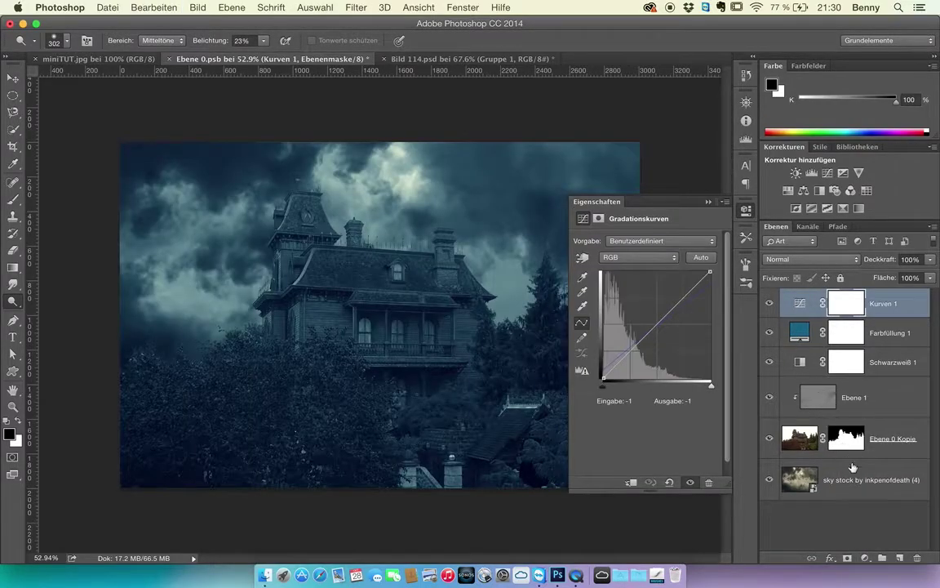
# - Add a Selektive Farbkorrektur adjustment layer and set the Grautöne to Cyan +15, Magenta -3 and Gelb -11 %
pyautogui.click(865, 558)
pyautogui.click(856, 532)
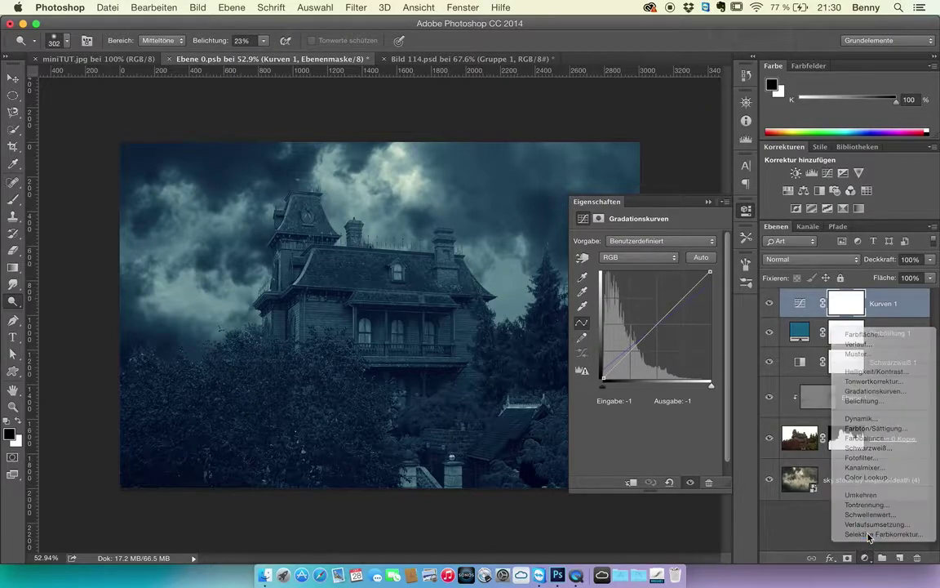
pyautogui.click(661, 260)
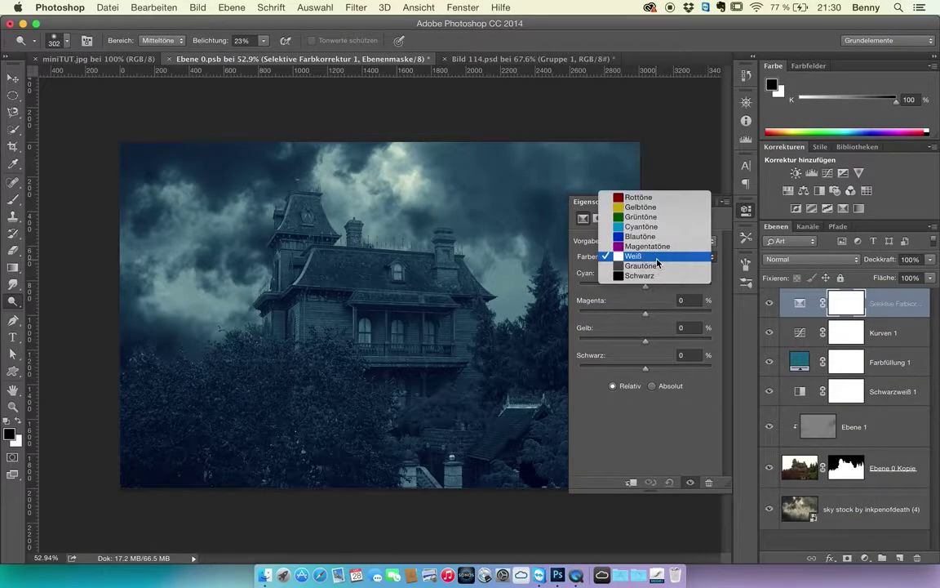
pyautogui.click(657, 265)
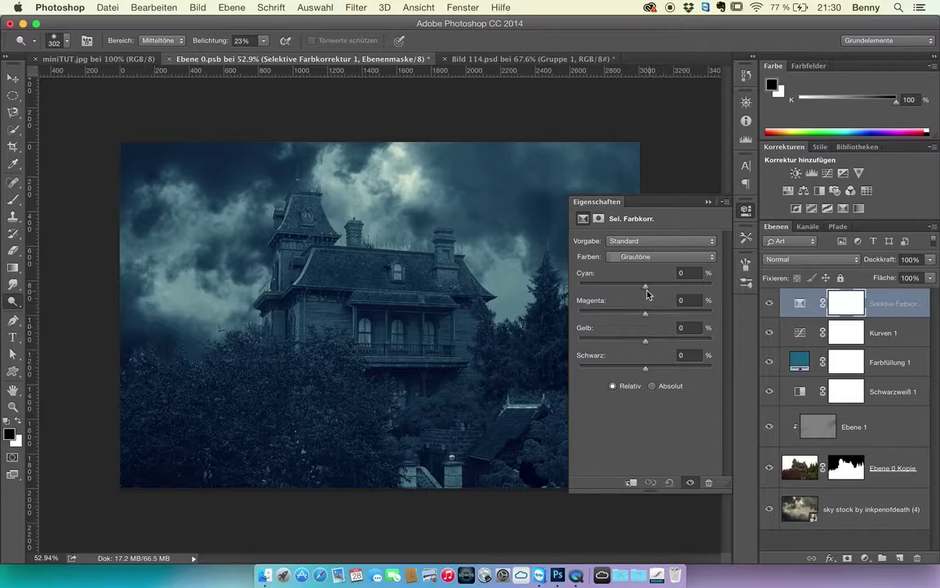
pyautogui.moveTo(646, 289); pyautogui.dragTo(644, 315)
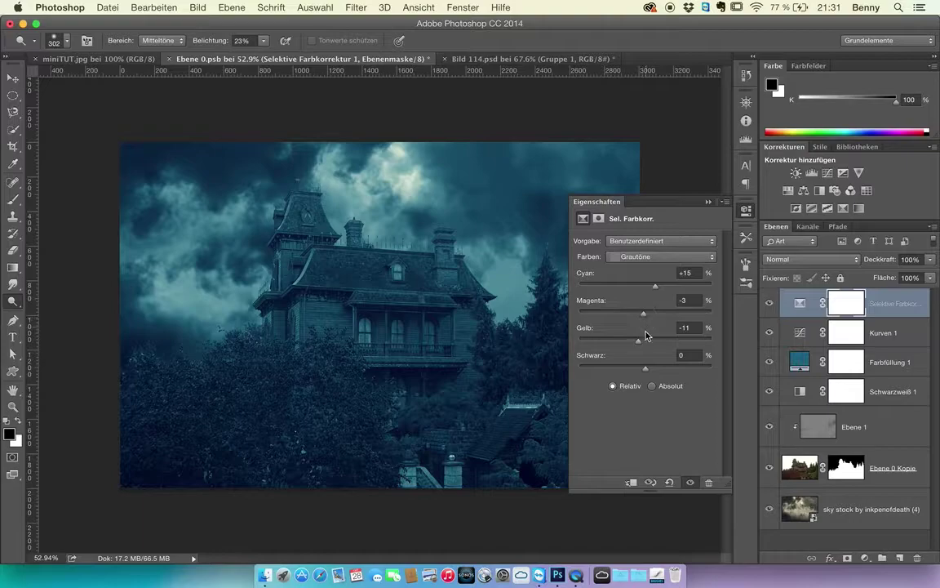
# - Fine-tune the Schwarz share of the Grautöne and switch the colour correction to Absolut
pyautogui.moveTo(648, 366)
pyautogui.mouseDown()
pyautogui.moveTo(617, 369)
pyautogui.moveTo(663, 365)
pyautogui.moveTo(645, 361)
pyautogui.moveTo(651, 367)
pyautogui.mouseUp()
pyautogui.click(651, 388)
pyautogui.moveTo(652, 371); pyautogui.dragTo(646, 373)
pyautogui.click(750, 213)
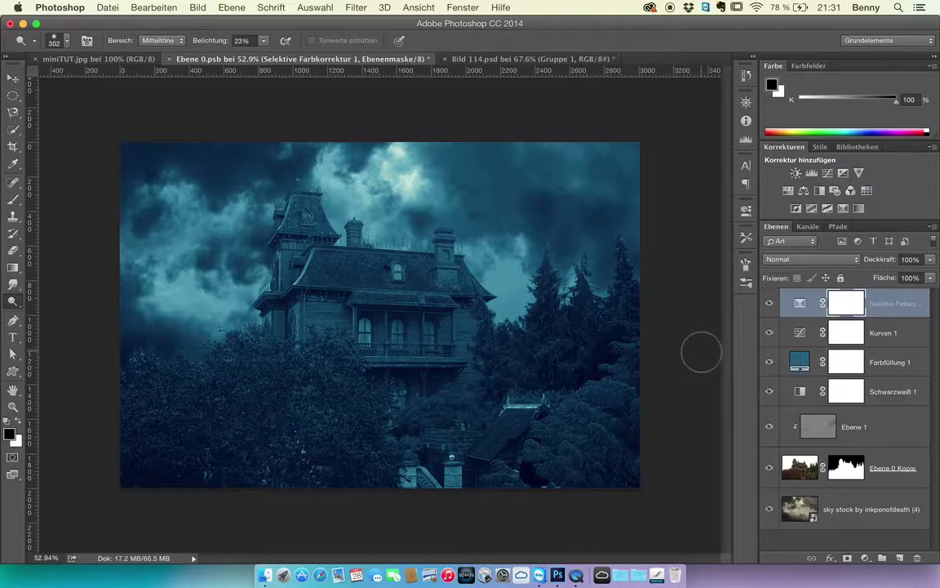
# - Add a second Schwarzweiß adjustment layer on top, blend it with Multiplizieren and lower its opacity to 31 %
pyautogui.click(864, 557)
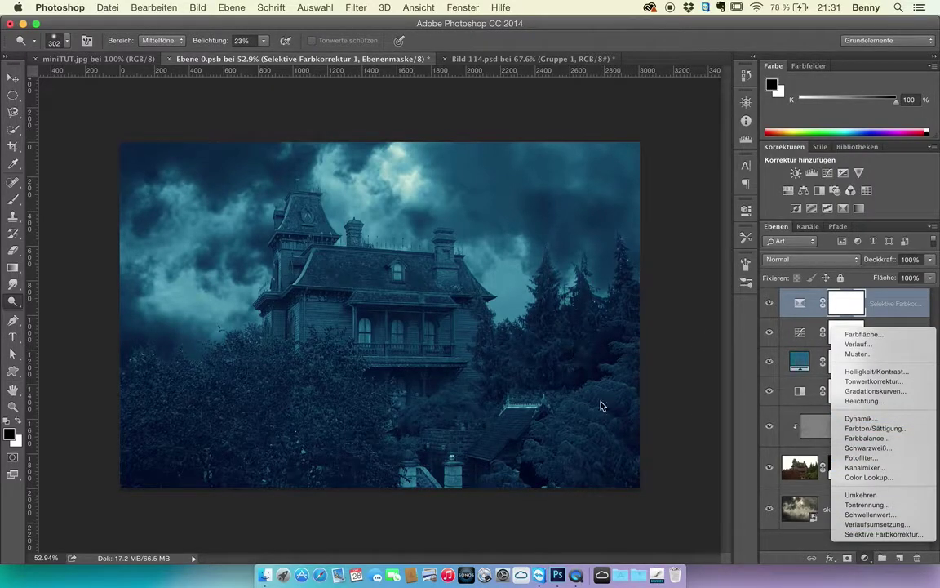
pyautogui.click(874, 448)
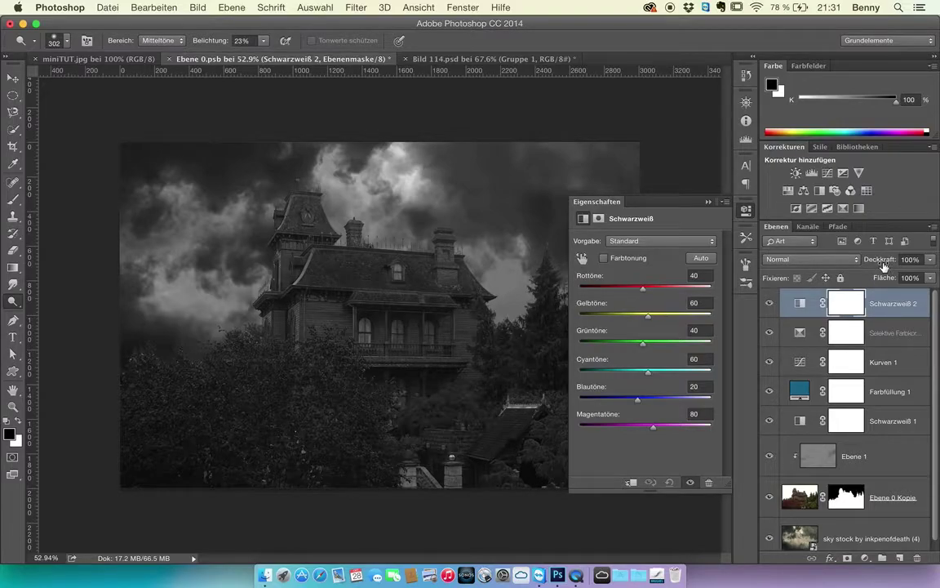
pyautogui.moveTo(884, 265)
pyautogui.mouseDown()
pyautogui.moveTo(864, 262)
pyautogui.moveTo(877, 261)
pyautogui.moveTo(870, 269)
pyautogui.mouseUp()
pyautogui.click(768, 259)
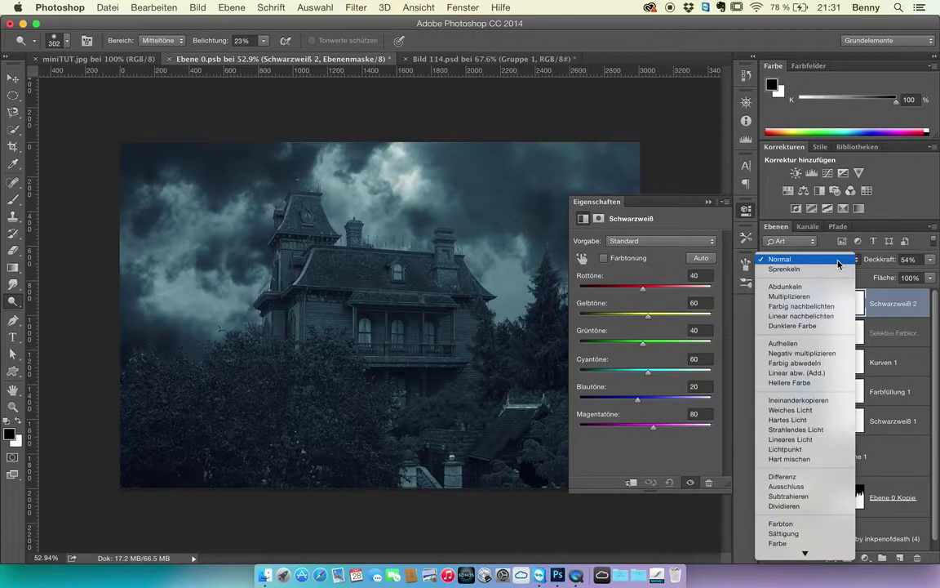
pyautogui.click(820, 296)
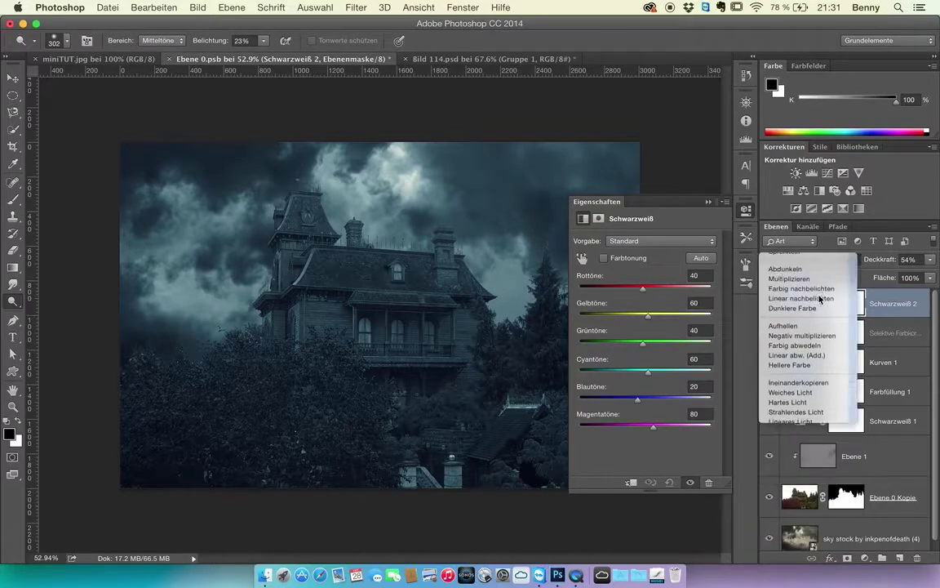
pyautogui.moveTo(882, 266); pyautogui.dragTo(872, 268)
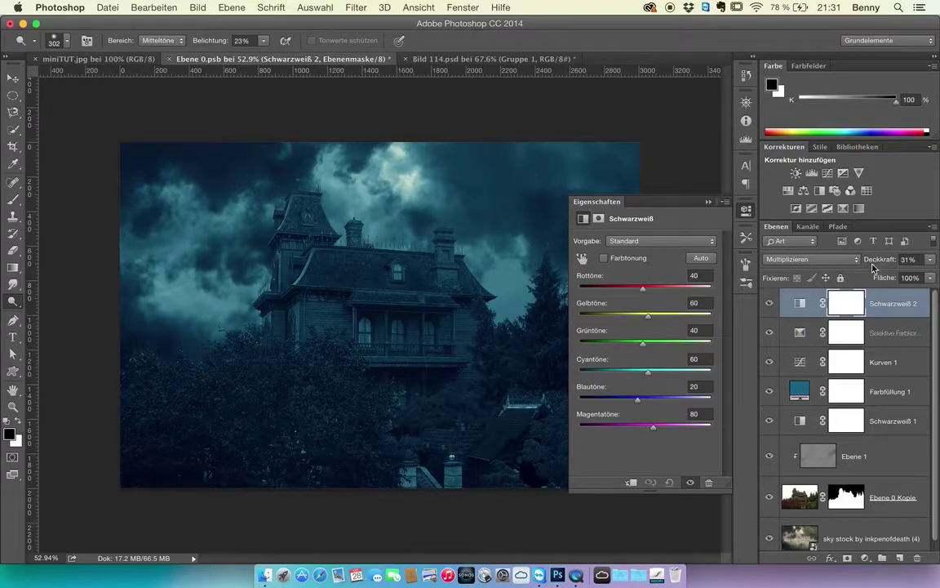
# - Compare the image with and without the Schwarzweiß 2 layer and fine-tune its opacity
pyautogui.click(769, 303)
pyautogui.click(769, 303)
pyautogui.click(770, 303)
pyautogui.click(769, 304)
pyautogui.moveTo(881, 261); pyautogui.dragTo(879, 261)
pyautogui.click(746, 212)
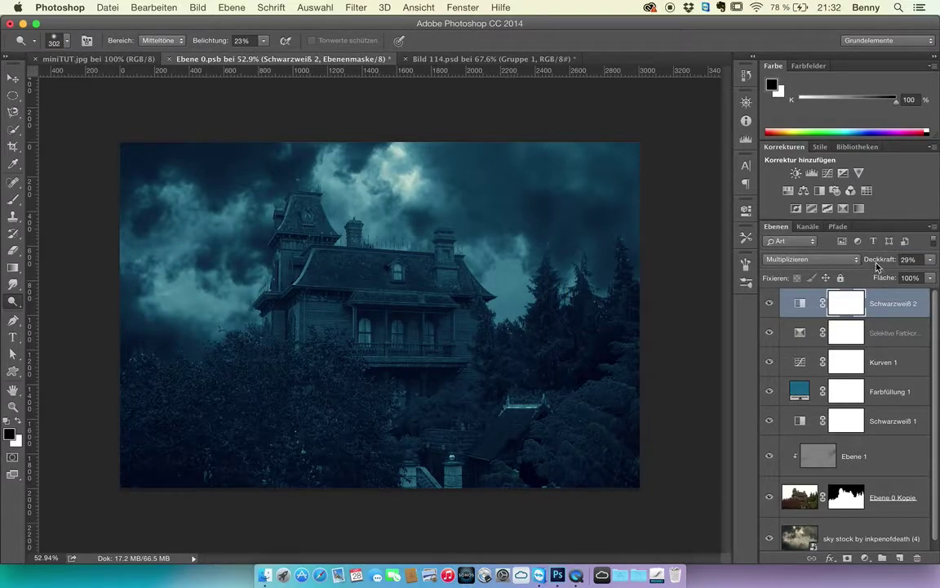
pyautogui.moveTo(878, 261); pyautogui.dragTo(866, 283)
pyautogui.click(769, 303)
pyautogui.click(769, 304)
# - Create a new empty layer on top and set the foreground colour to the light yellow fbf598
pyautogui.click(898, 558)
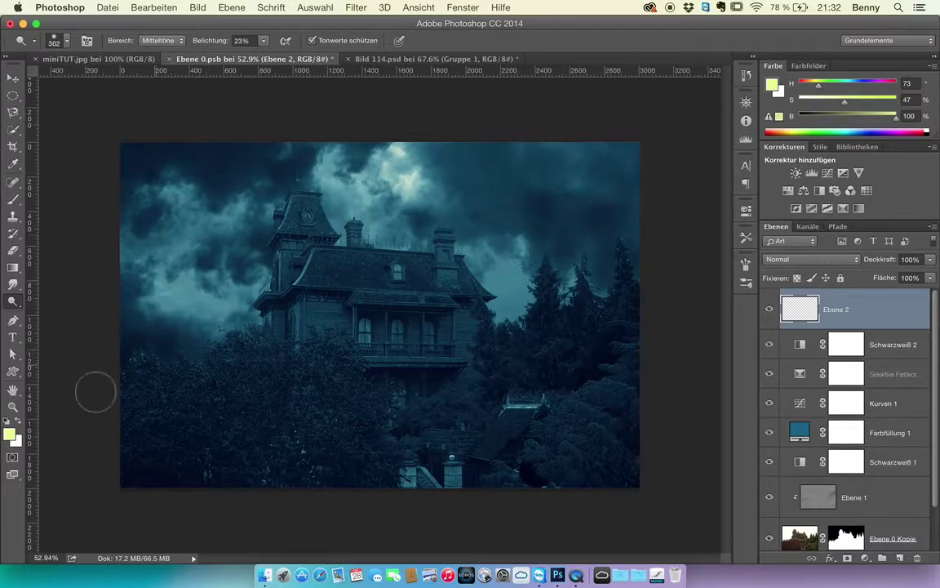
pyautogui.click(12, 436)
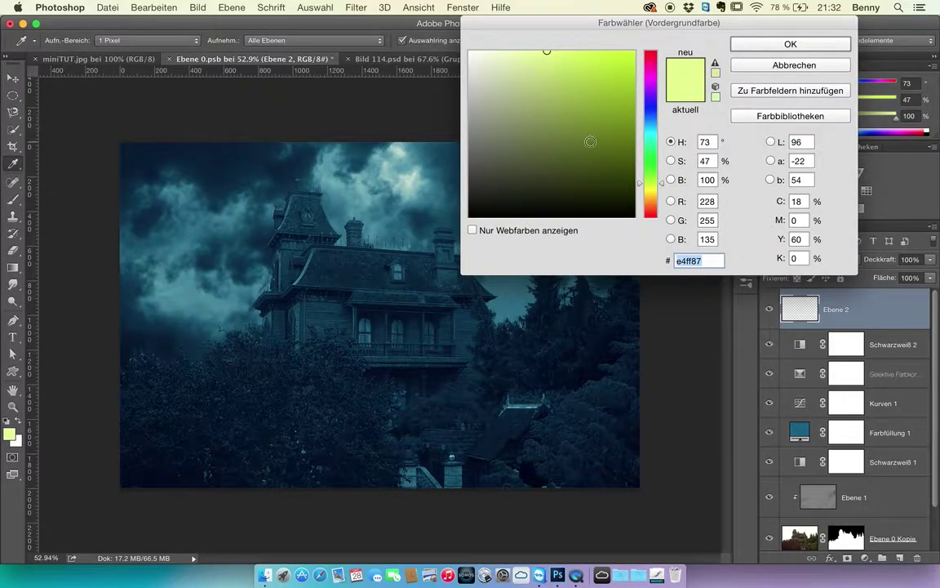
pyautogui.click(658, 189)
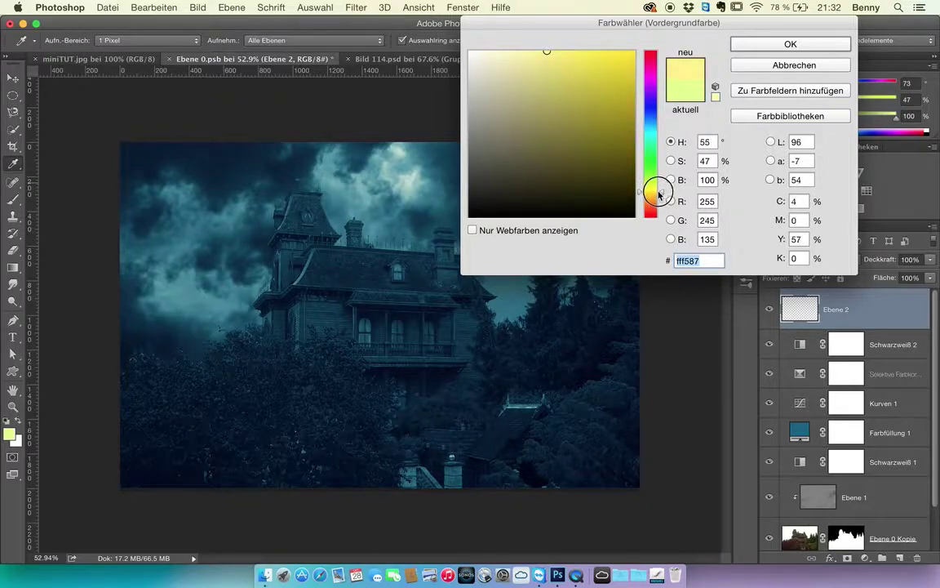
pyautogui.moveTo(538, 55); pyautogui.dragTo(535, 53)
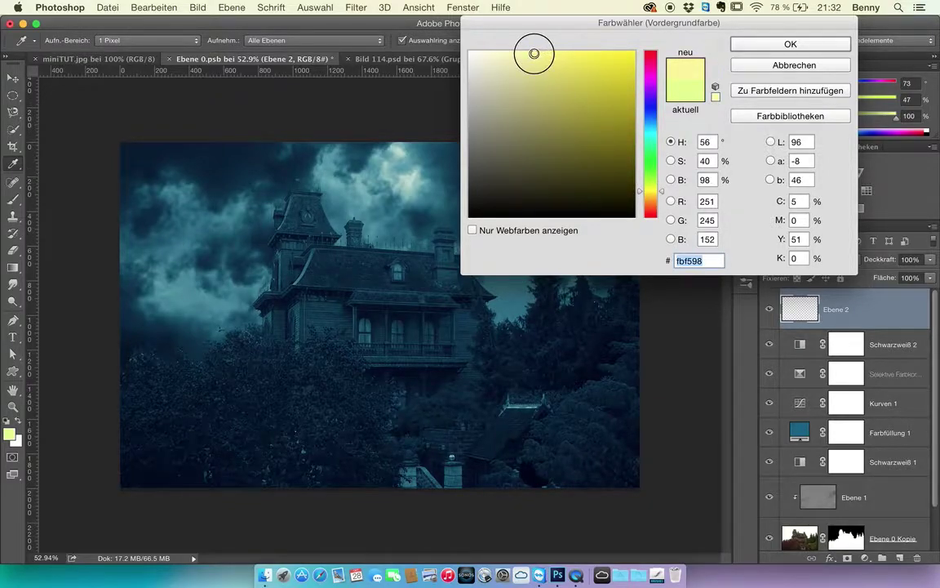
pyautogui.click(790, 43)
pyautogui.press('o')
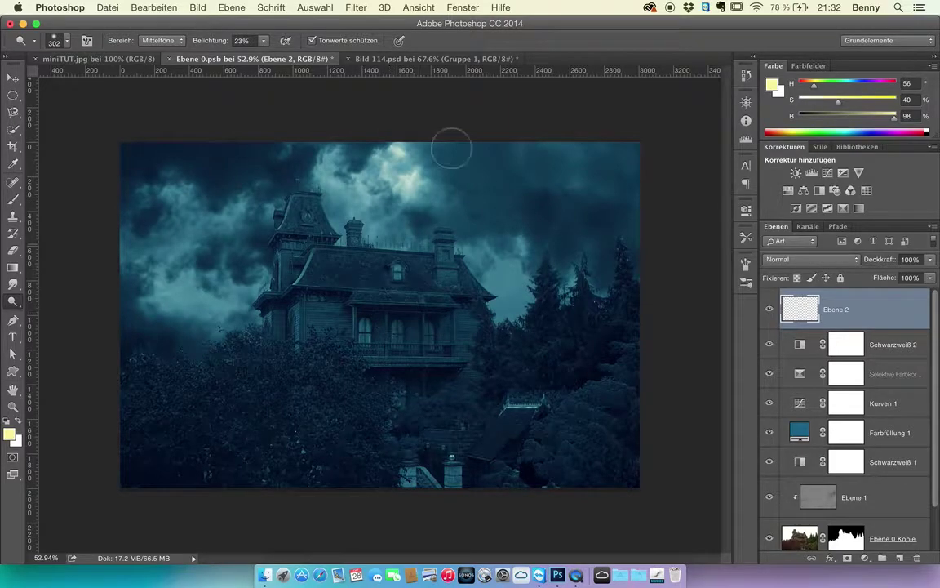
# - In Bild 114.psd, show only the window-glow layer Ebene 1 and raise its Fläche to 100 %
pyautogui.click(437, 59)
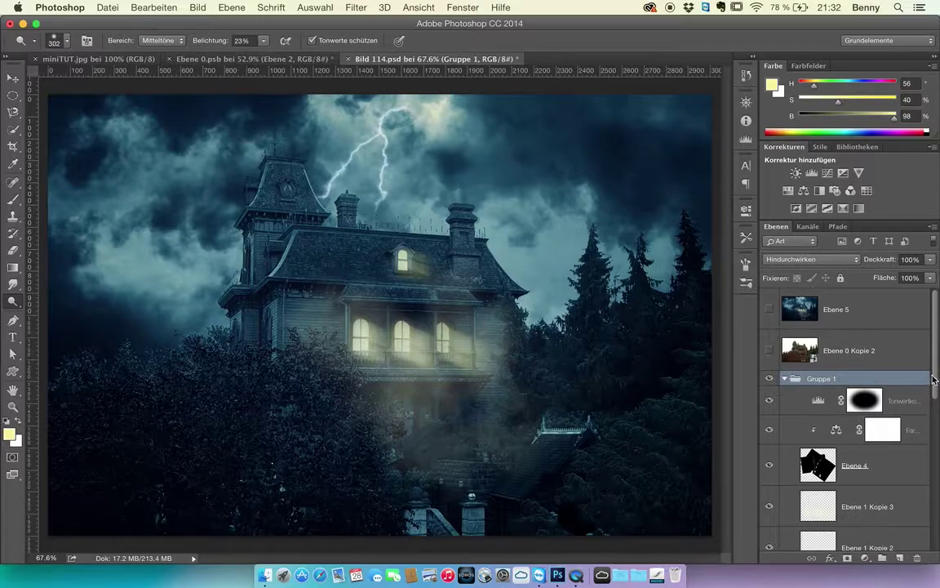
pyautogui.scroll(-5, 838, 408)
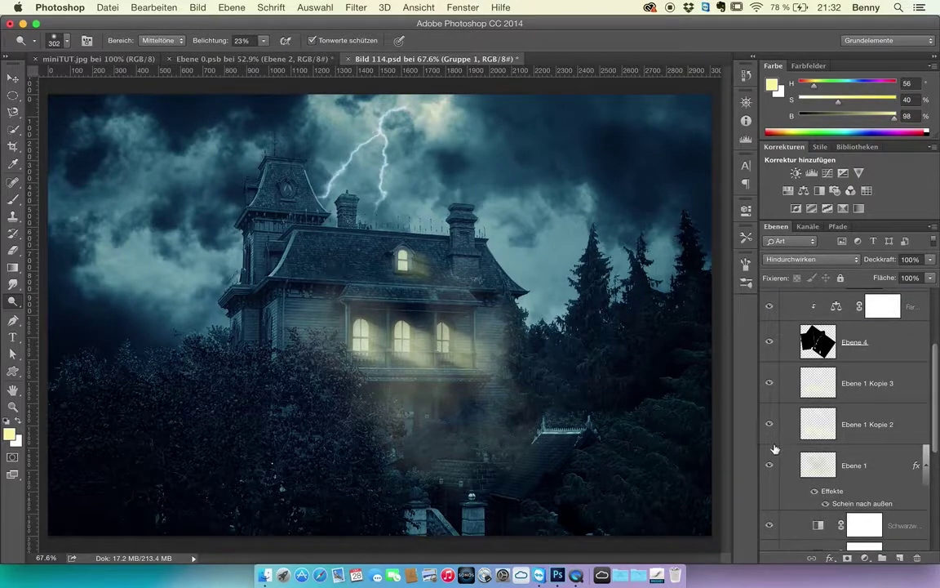
pyautogui.keyDown('alt'); pyautogui.click(769, 466); pyautogui.keyUp('alt')
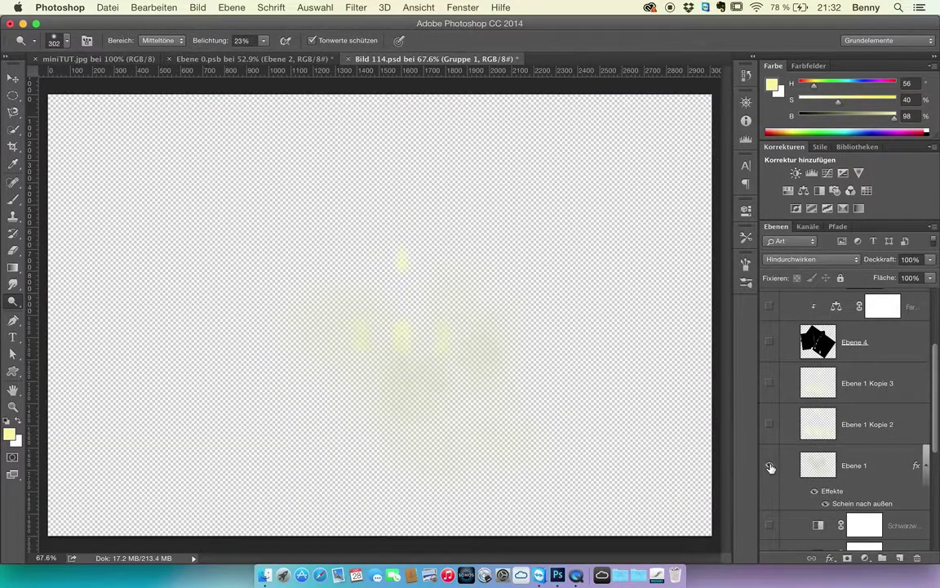
pyautogui.click(825, 469)
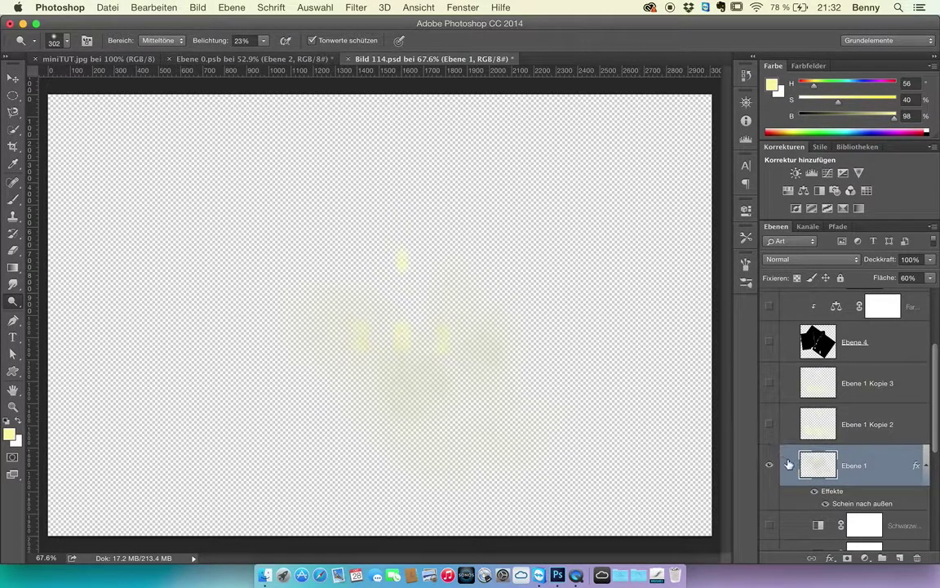
pyautogui.moveTo(881, 282); pyautogui.dragTo(917, 295)
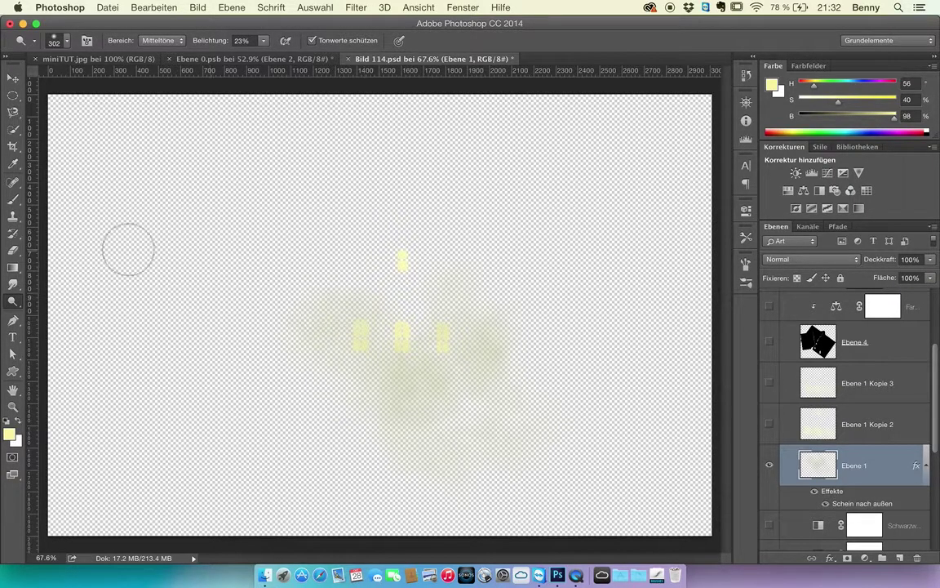
# - With the Brush tool active, sample the pale yellow f3f1b0 from a painted window as the foreground colour
pyautogui.click(13, 204)
pyautogui.keyDown('alt'); pyautogui.click(409, 328); pyautogui.keyUp('alt')
pyautogui.click(9, 432)
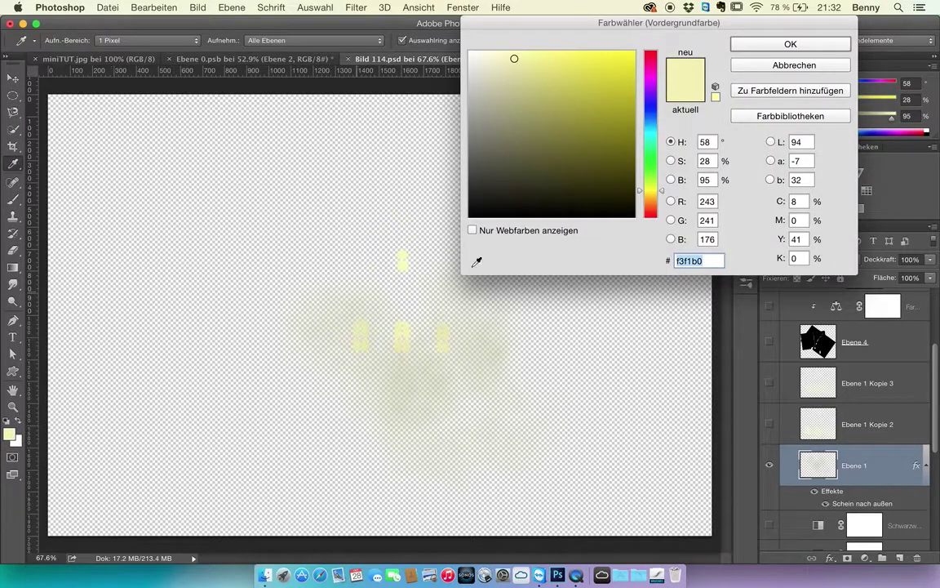
pyautogui.click(791, 46)
# - Return to Ebene 0.psb and paint the upper pane of the dormer window pale yellow on Ebene 2 with a small brush
pyautogui.click(300, 61)
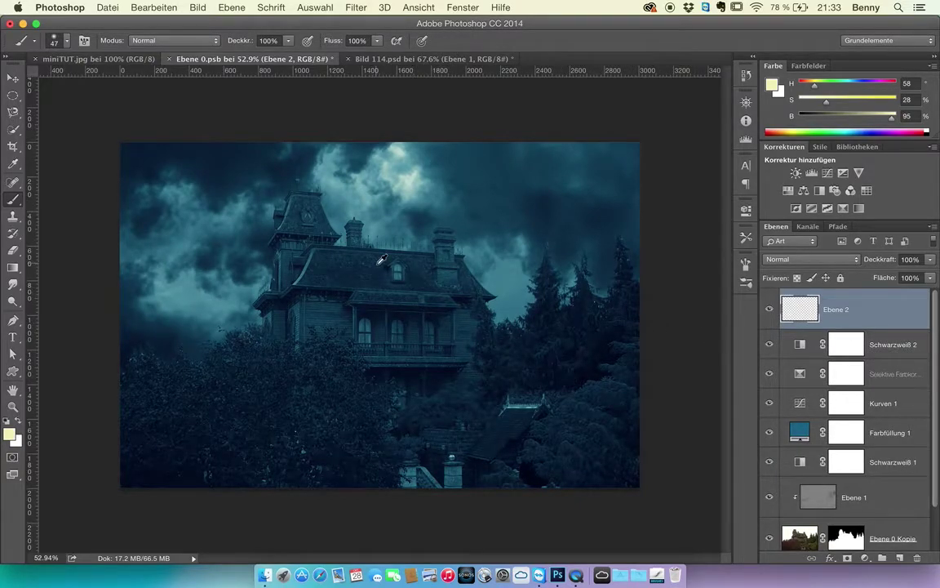
pyautogui.scroll(8, 380, 260)
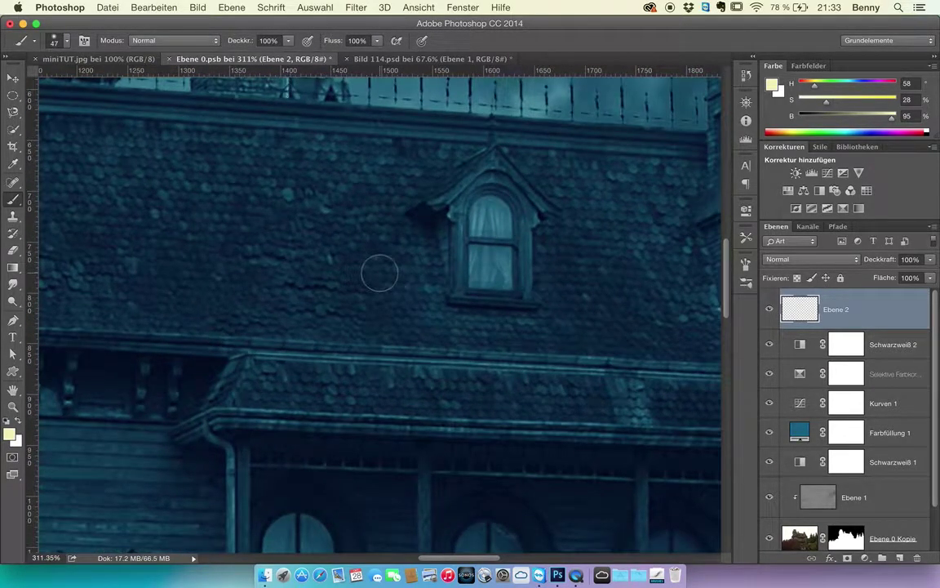
pyautogui.scroll(1, 380, 274)
pyautogui.scroll(1, 382, 271)
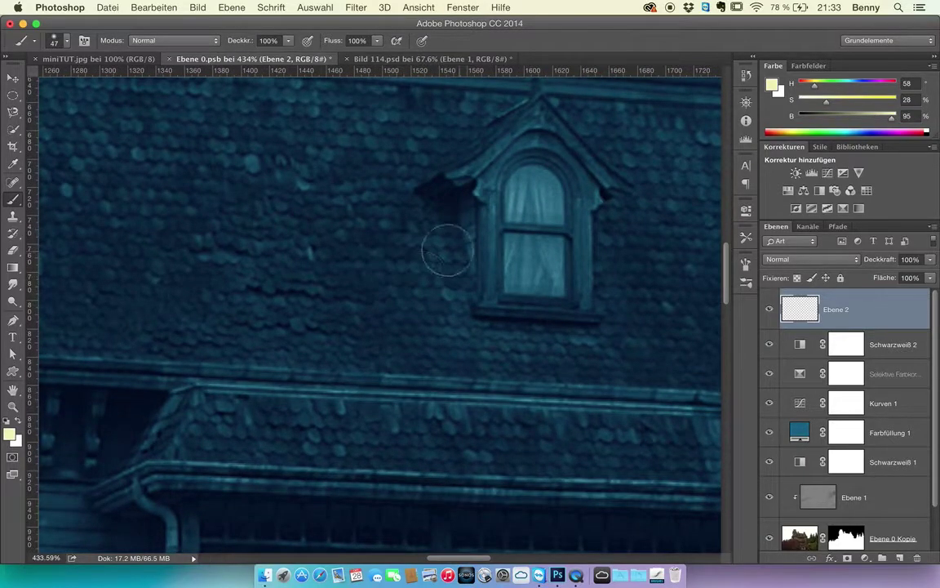
pyautogui.moveTo(553, 226)
pyautogui.mouseDown()
pyautogui.moveTo(520, 222)
pyautogui.moveTo(518, 336)
pyautogui.moveTo(501, 338)
pyautogui.moveTo(495, 371)
pyautogui.mouseUp()
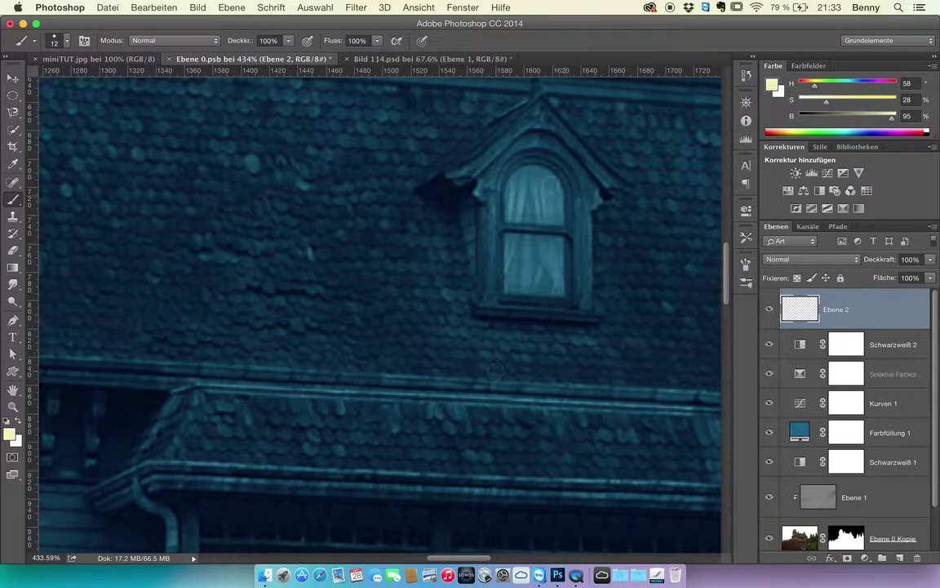
pyautogui.moveTo(521, 214)
pyautogui.mouseDown()
pyautogui.moveTo(507, 217)
pyautogui.moveTo(506, 189)
pyautogui.moveTo(531, 163)
pyautogui.moveTo(555, 172)
pyautogui.moveTo(565, 217)
pyautogui.moveTo(518, 219)
pyautogui.moveTo(514, 191)
pyautogui.moveTo(531, 173)
pyautogui.moveTo(532, 209)
pyautogui.mouseUp()
pyautogui.click(507, 217)
pyautogui.moveTo(555, 211)
pyautogui.mouseDown()
pyautogui.moveTo(532, 182)
pyautogui.moveTo(530, 200)
pyautogui.moveTo(550, 185)
pyautogui.mouseUp()
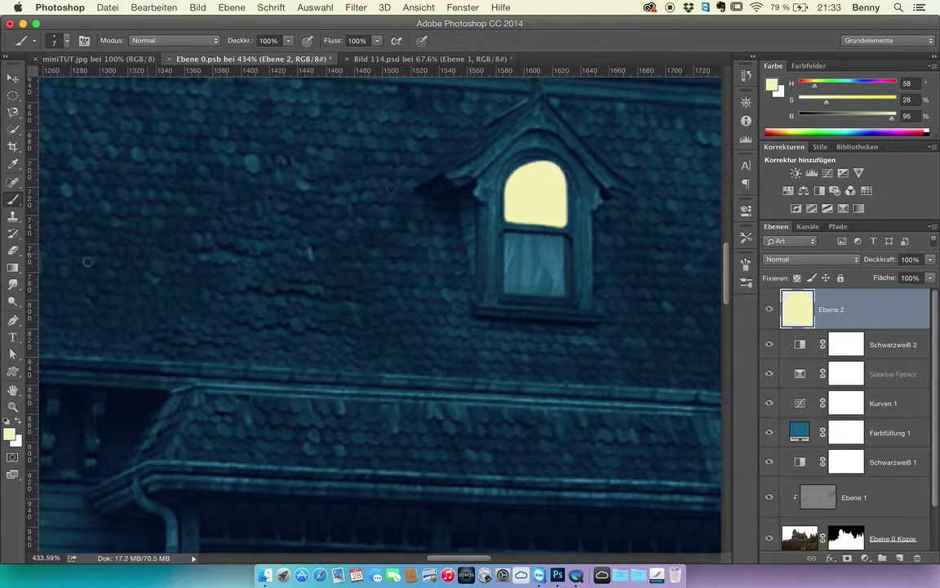
# - Erase the yellow paint spilling over the arched edge of the dormer's upper pane, and return to the Brush tool
pyautogui.click(13, 251)
pyautogui.moveTo(408, 186); pyautogui.dragTo(314, 173)
pyautogui.moveTo(572, 169); pyautogui.dragTo(502, 149)
pyautogui.moveTo(562, 170)
pyautogui.mouseDown()
pyautogui.moveTo(529, 153)
pyautogui.moveTo(557, 158)
pyautogui.moveTo(572, 185)
pyautogui.mouseUp()
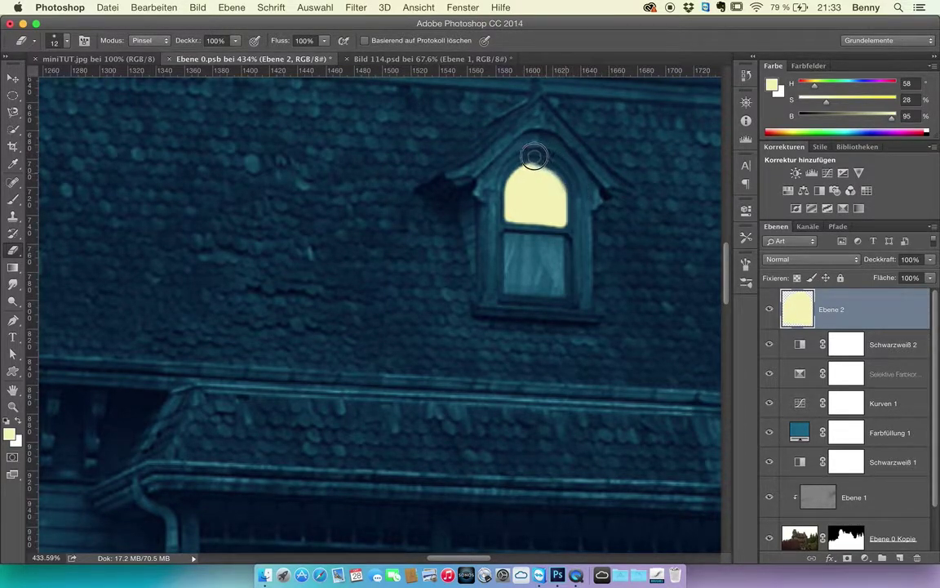
pyautogui.click(13, 202)
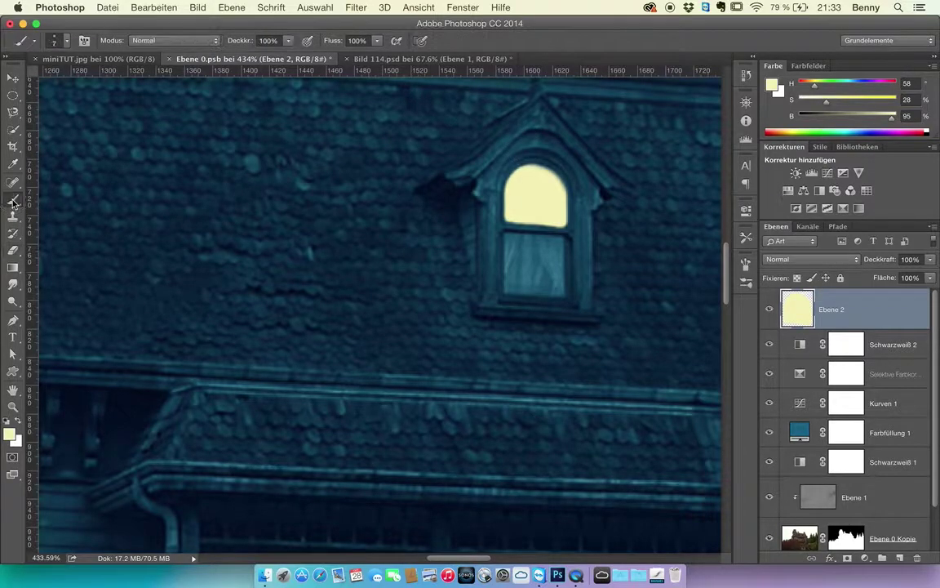
# - Outline and fill the lower pane of the dormer window with pale yellow on Ebene 2, using the 7 px brush
pyautogui.click(508, 236)
pyautogui.keyDown('shift'); pyautogui.click(508, 289); pyautogui.keyUp('shift')
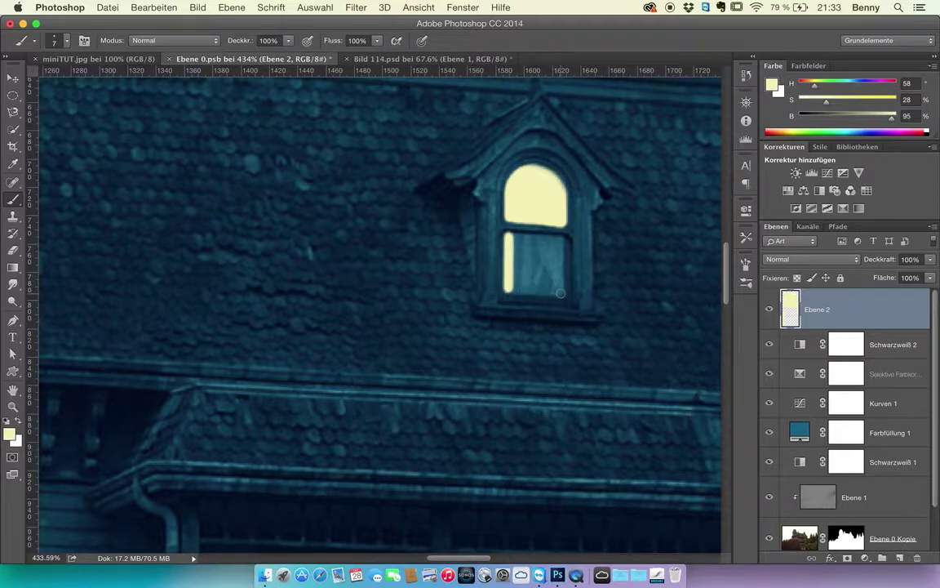
pyautogui.keyDown('shift'); pyautogui.click(560, 293); pyautogui.keyUp('shift')
pyautogui.keyDown('shift'); pyautogui.click(562, 237); pyautogui.keyUp('shift')
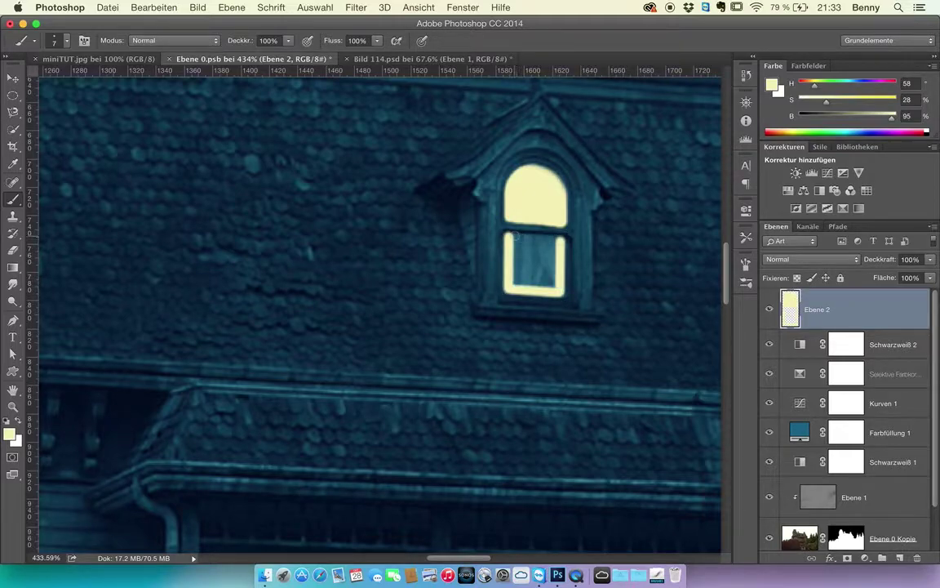
pyautogui.keyDown('shift'); pyautogui.click(509, 236); pyautogui.keyUp('shift')
pyautogui.moveTo(514, 236); pyautogui.dragTo(514, 272)
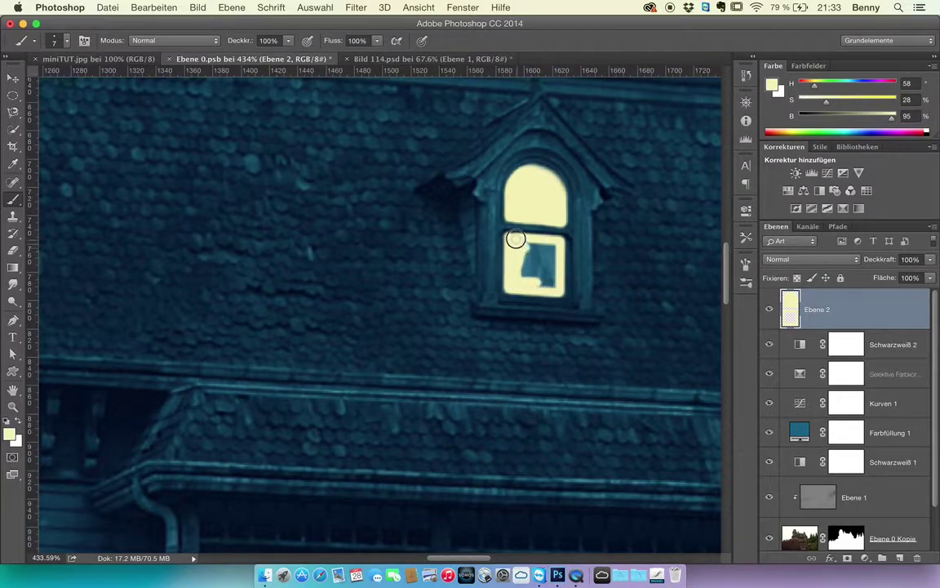
pyautogui.moveTo(523, 256)
pyautogui.mouseDown()
pyautogui.moveTo(525, 286)
pyautogui.moveTo(545, 265)
pyautogui.moveTo(513, 227)
pyautogui.moveTo(561, 227)
pyautogui.moveTo(550, 266)
pyautogui.mouseUp()
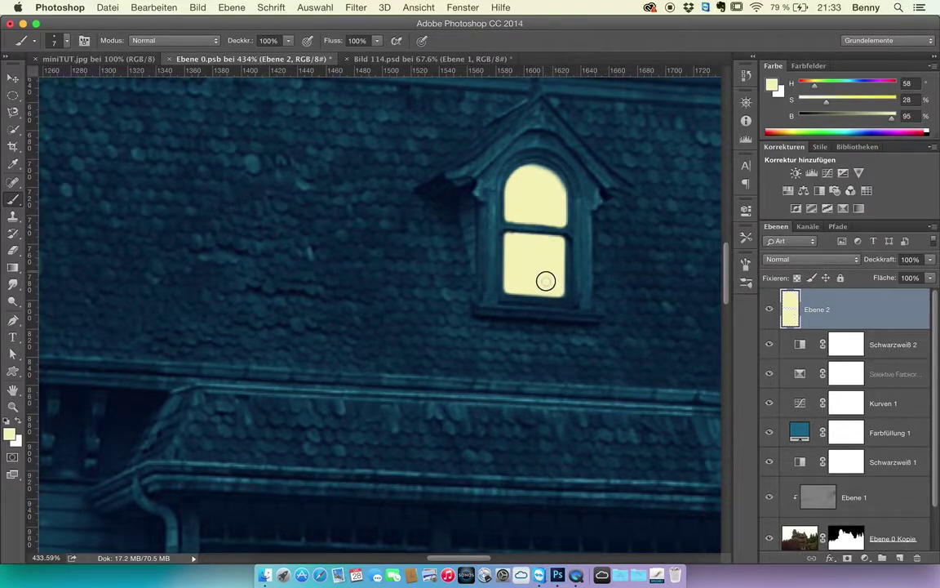
# - Paint the upper-left pane of the leftmost arched balcony window pale yellow, following its arch and filling it completely
pyautogui.scroll(-6, 543, 232)
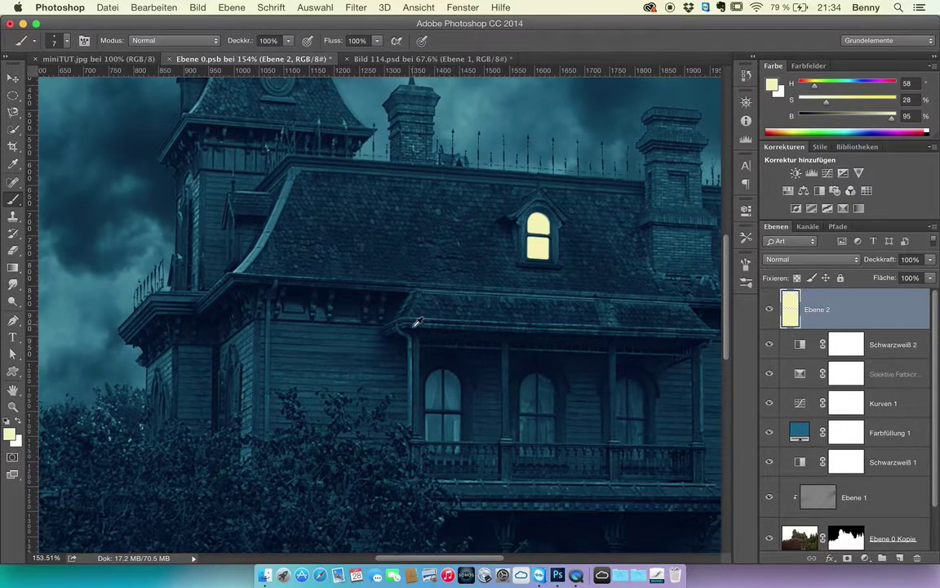
pyautogui.scroll(8, 416, 320)
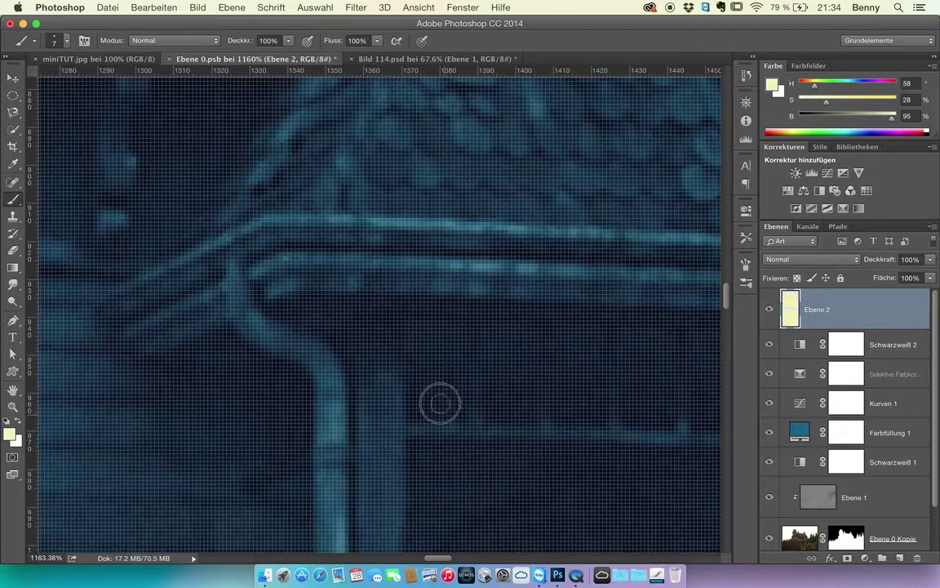
pyautogui.scroll(-10, 442, 408)
pyautogui.scroll(-4, 388, 235)
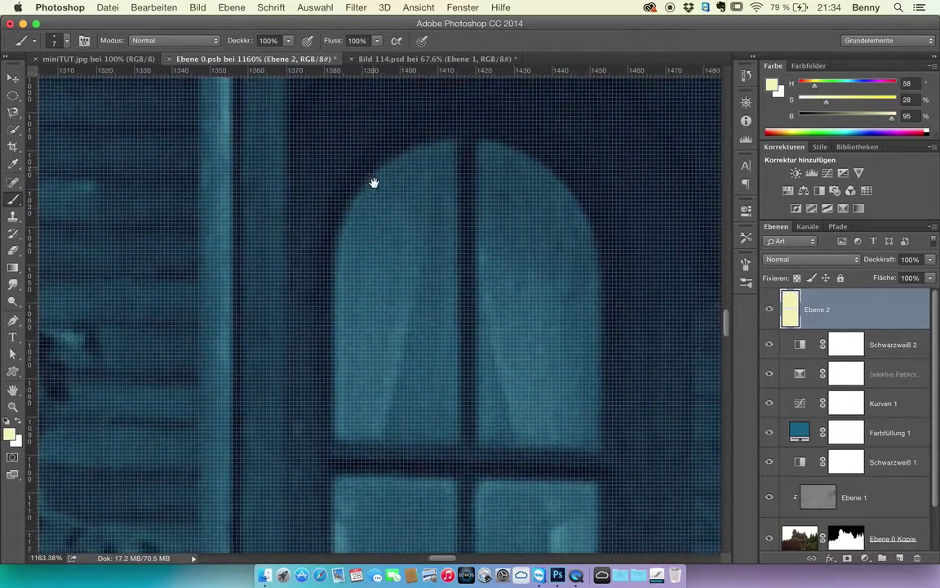
pyautogui.scroll(-3, 408, 271)
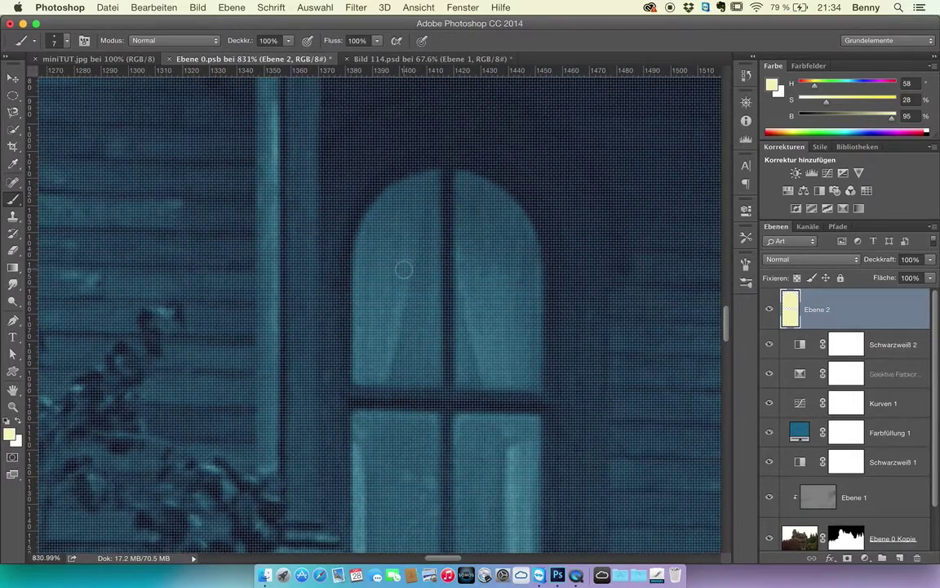
pyautogui.scroll(-2, 403, 269)
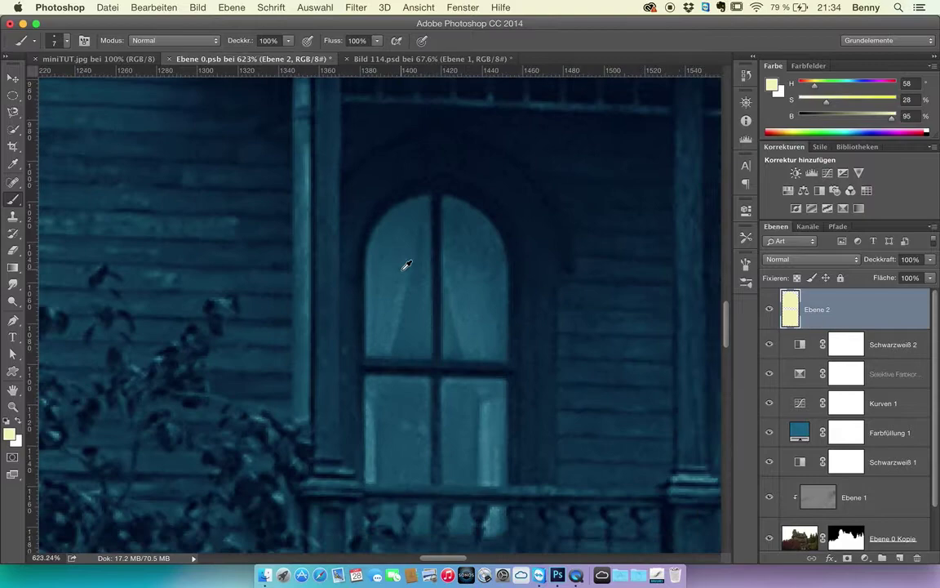
pyautogui.click(370, 351)
pyautogui.keyDown('shift'); pyautogui.click(369, 258); pyautogui.keyUp('shift')
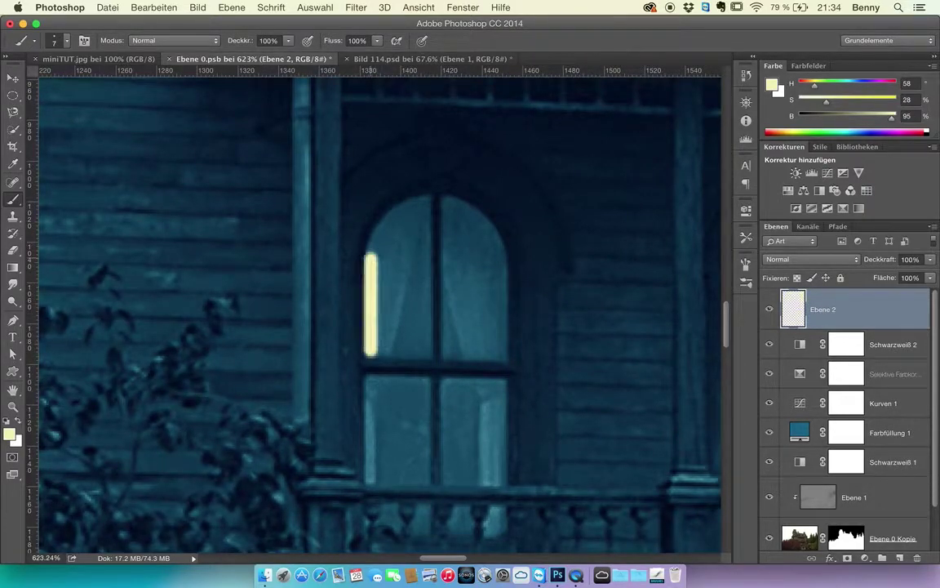
pyautogui.moveTo(369, 258)
pyautogui.mouseDown()
pyautogui.moveTo(375, 233)
pyautogui.moveTo(402, 212)
pyautogui.mouseUp()
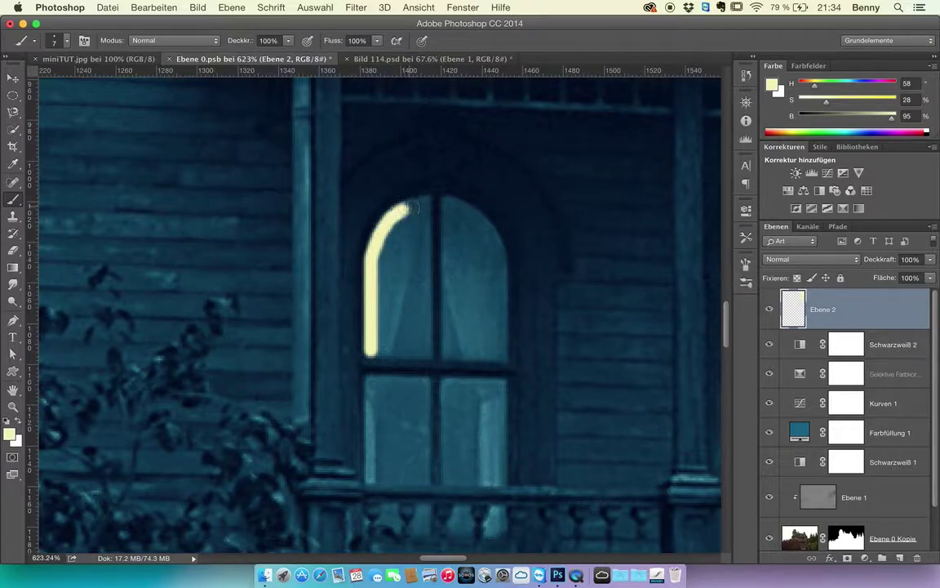
pyautogui.keyDown('shift'); pyautogui.click(428, 352); pyautogui.keyUp('shift')
pyautogui.keyDown('shift'); pyautogui.click(369, 352); pyautogui.keyUp('shift')
pyautogui.moveTo(394, 237)
pyautogui.mouseDown()
pyautogui.moveTo(415, 213)
pyautogui.moveTo(412, 265)
pyautogui.moveTo(416, 212)
pyautogui.moveTo(381, 280)
pyautogui.moveTo(405, 229)
pyautogui.moveTo(380, 321)
pyautogui.moveTo(380, 341)
pyautogui.moveTo(401, 305)
pyautogui.moveTo(392, 334)
pyautogui.moveTo(411, 323)
pyautogui.moveTo(412, 258)
pyautogui.moveTo(412, 327)
pyautogui.moveTo(415, 235)
pyautogui.moveTo(412, 339)
pyautogui.moveTo(375, 349)
pyautogui.moveTo(418, 347)
pyautogui.mouseUp()
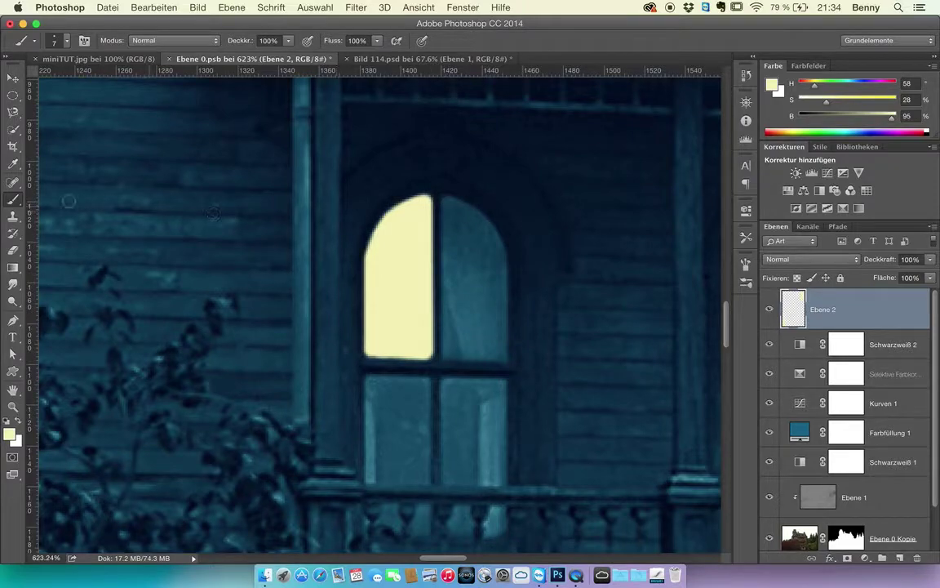
pyautogui.click(13, 129)
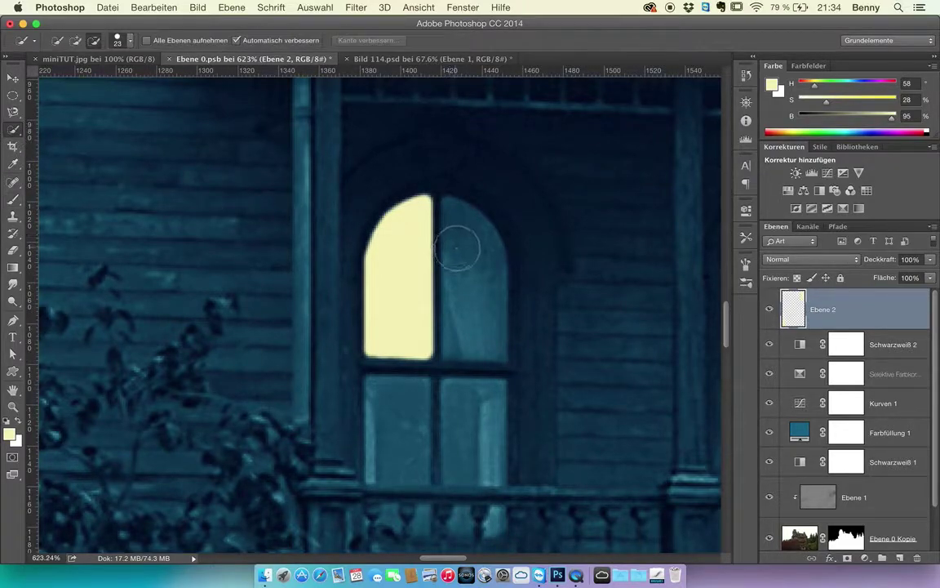
pyautogui.moveTo(460, 245)
pyautogui.mouseDown()
pyautogui.moveTo(425, 235)
pyautogui.moveTo(466, 216)
pyautogui.moveTo(487, 273)
pyautogui.moveTo(491, 331)
pyautogui.moveTo(479, 347)
pyautogui.moveTo(445, 301)
pyautogui.moveTo(445, 203)
pyautogui.moveTo(491, 241)
pyautogui.moveTo(495, 342)
pyautogui.moveTo(479, 351)
pyautogui.mouseUp()
pyautogui.click(13, 200)
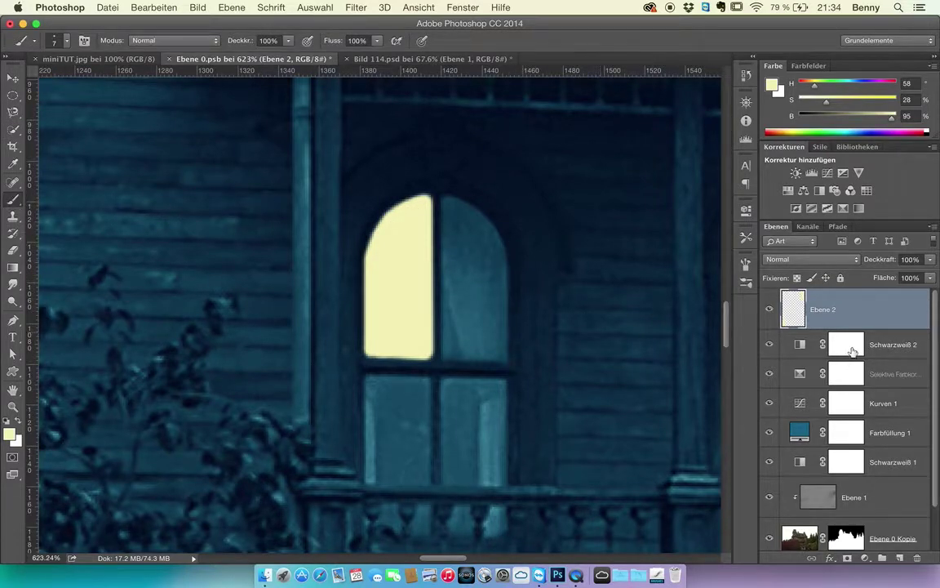
# - Paint the upper-right pane of the leftmost balcony window pale yellow with the Brush, keeping the centre bar dark
pyautogui.click(449, 200)
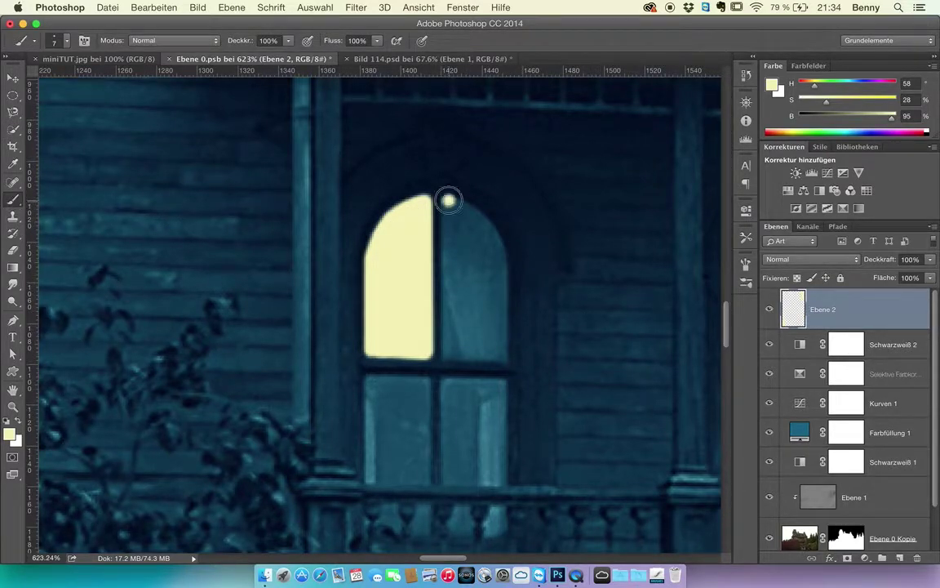
pyautogui.keyDown('shift'); pyautogui.click(448, 351); pyautogui.keyUp('shift')
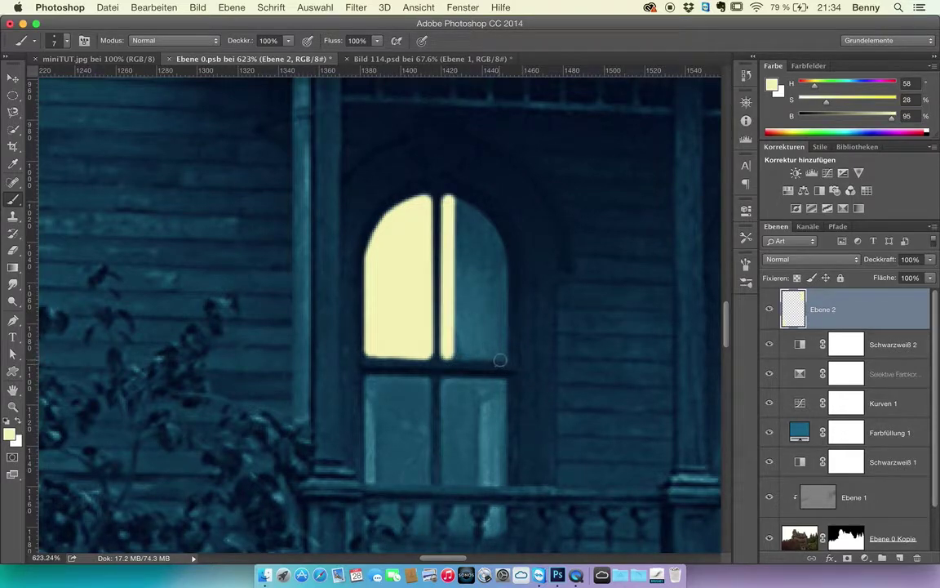
pyautogui.keyDown('shift'); pyautogui.click(499, 360); pyautogui.keyUp('shift')
pyautogui.keyDown('shift'); pyautogui.click(501, 258); pyautogui.keyUp('shift')
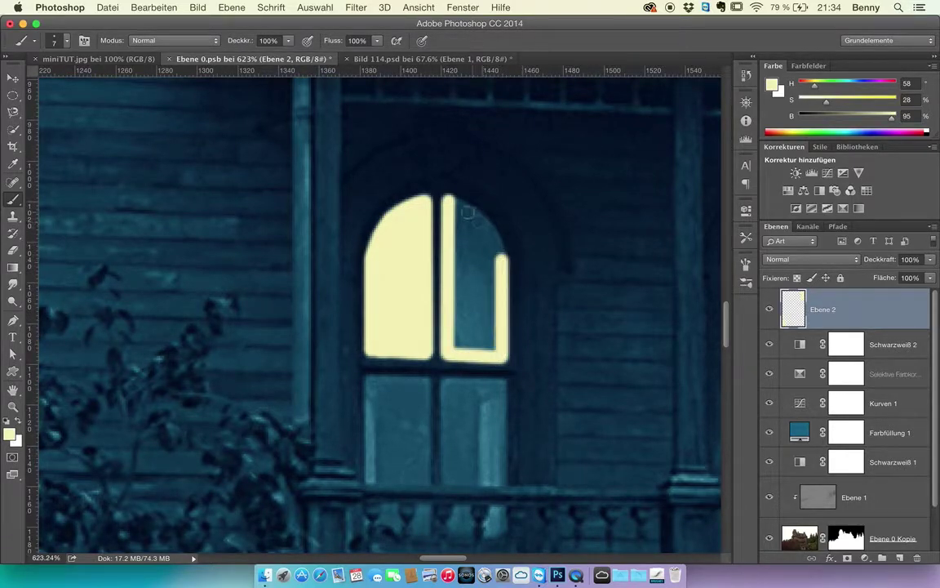
pyautogui.moveTo(459, 207)
pyautogui.mouseDown()
pyautogui.moveTo(485, 223)
pyautogui.moveTo(499, 252)
pyautogui.mouseUp()
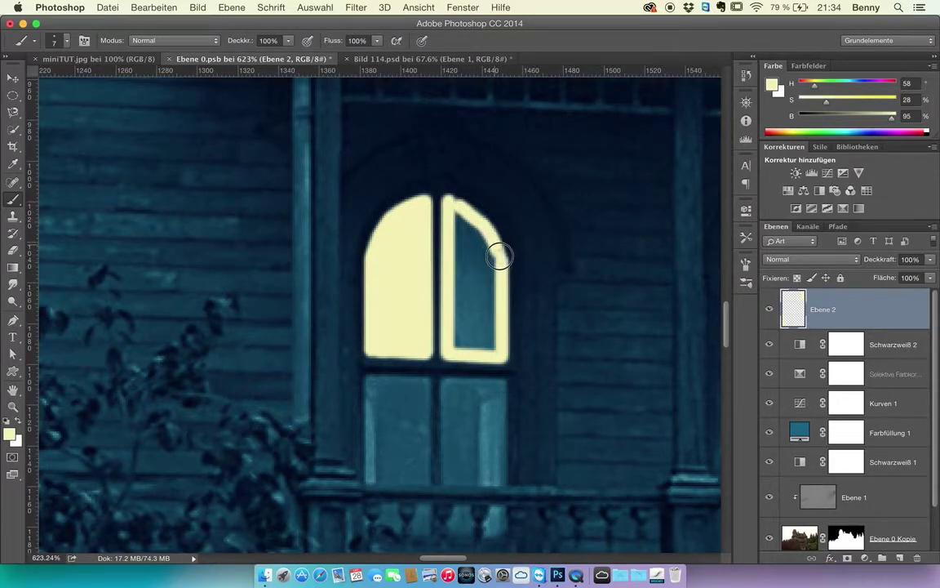
pyautogui.moveTo(455, 204)
pyautogui.mouseDown()
pyautogui.moveTo(459, 267)
pyautogui.moveTo(461, 226)
pyautogui.moveTo(494, 263)
pyautogui.moveTo(490, 337)
pyautogui.moveTo(477, 293)
pyautogui.moveTo(464, 277)
pyautogui.moveTo(454, 281)
pyautogui.moveTo(452, 259)
pyautogui.moveTo(473, 346)
pyautogui.mouseUp()
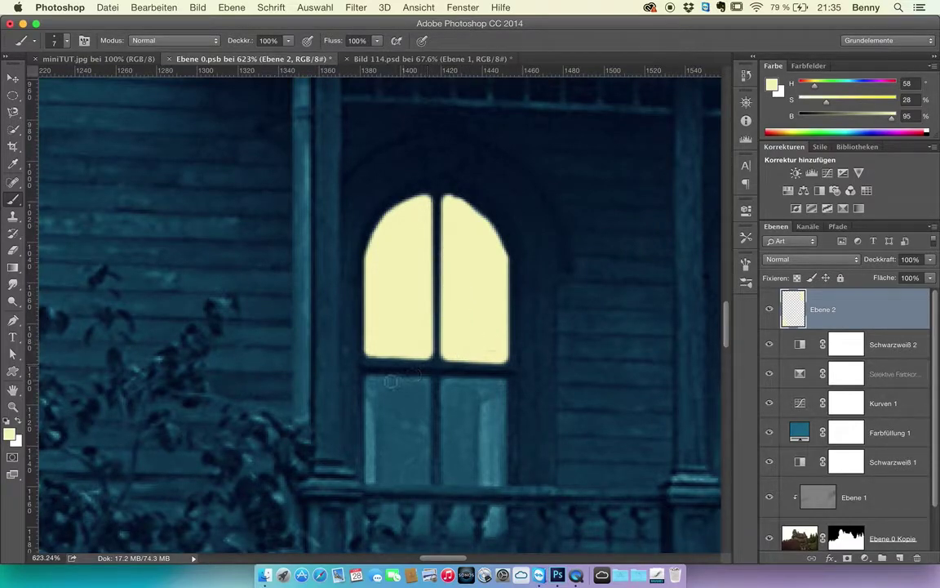
# - Outline the lower-left pane of the leftmost balcony window with straight brush strokes and fill it pale yellow
pyautogui.click(369, 380)
pyautogui.keyDown('shift'); pyautogui.click(369, 478); pyautogui.keyUp('shift')
pyautogui.keyDown('shift'); pyautogui.click(428, 480); pyautogui.keyUp('shift')
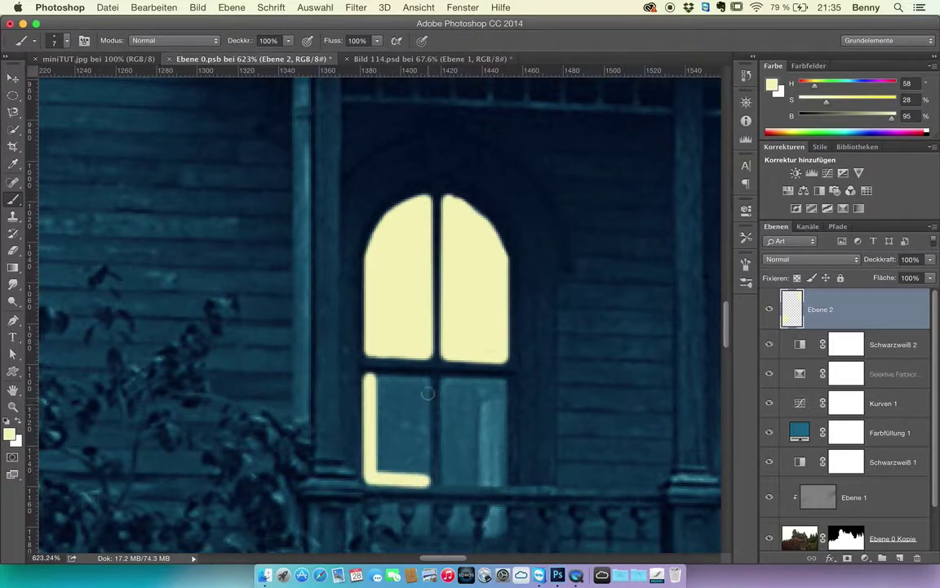
pyautogui.keyDown('shift'); pyautogui.click(428, 380); pyautogui.keyUp('shift')
pyautogui.keyDown('shift'); pyautogui.click(368, 381); pyautogui.keyUp('shift')
pyautogui.moveTo(381, 399)
pyautogui.mouseDown()
pyautogui.moveTo(377, 391)
pyautogui.moveTo(412, 398)
pyautogui.moveTo(396, 390)
pyautogui.moveTo(409, 391)
pyautogui.moveTo(417, 465)
pyautogui.moveTo(379, 454)
pyautogui.moveTo(379, 443)
pyautogui.moveTo(381, 465)
pyautogui.moveTo(416, 470)
pyautogui.moveTo(392, 421)
pyautogui.mouseUp()
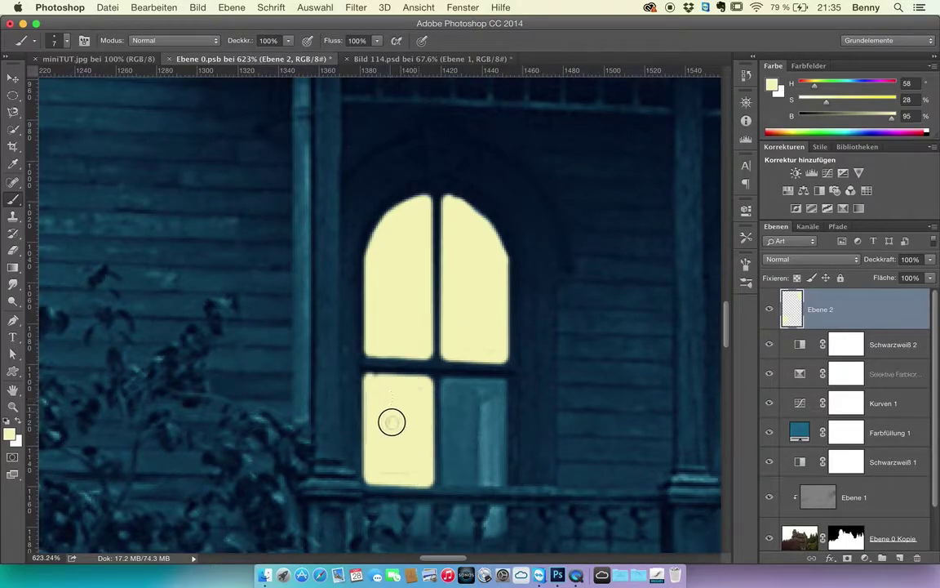
# - Fill the lower-right pane of the leftmost balcony window with pale yellow down to the railing
pyautogui.click(449, 384)
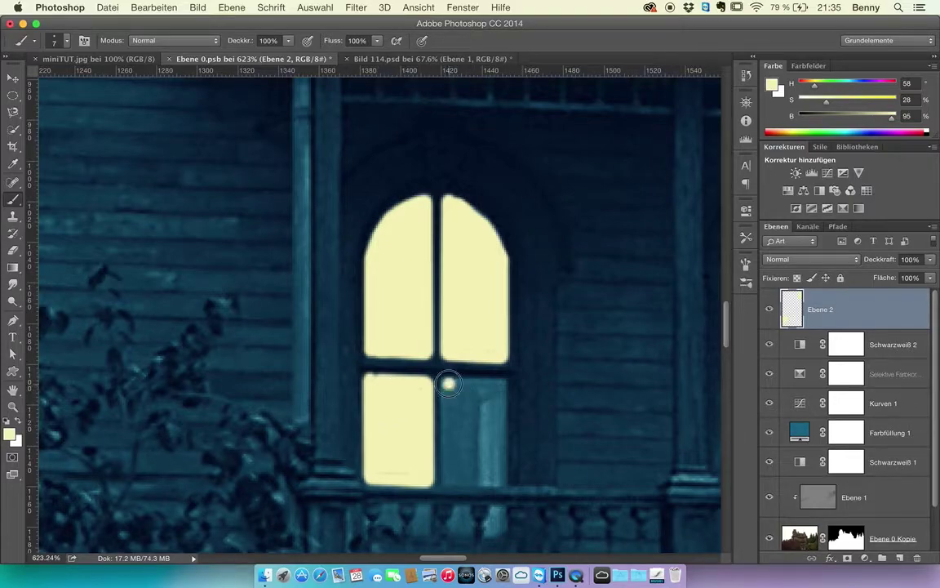
pyautogui.keyDown('shift'); pyautogui.click(501, 385); pyautogui.keyUp('shift')
pyautogui.keyDown('shift'); pyautogui.click(502, 475); pyautogui.keyUp('shift')
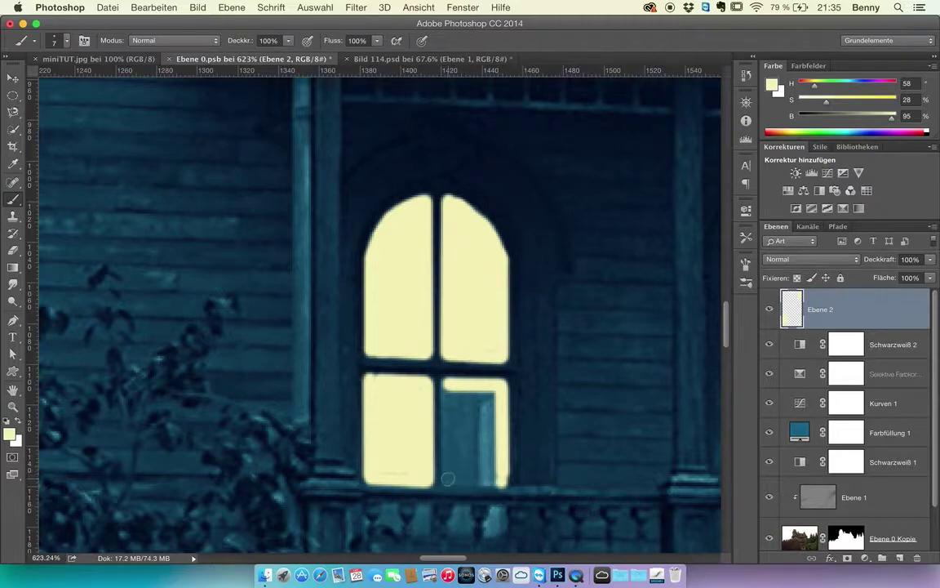
pyautogui.keyDown('shift'); pyautogui.click(448, 478); pyautogui.keyUp('shift')
pyautogui.moveTo(449, 395)
pyautogui.mouseDown()
pyautogui.moveTo(459, 456)
pyautogui.moveTo(467, 399)
pyautogui.moveTo(491, 404)
pyautogui.moveTo(492, 447)
pyautogui.moveTo(494, 404)
pyautogui.moveTo(487, 470)
pyautogui.moveTo(463, 466)
pyautogui.moveTo(476, 435)
pyautogui.moveTo(459, 468)
pyautogui.moveTo(479, 419)
pyautogui.moveTo(479, 445)
pyautogui.moveTo(458, 458)
pyautogui.moveTo(463, 471)
pyautogui.moveTo(477, 406)
pyautogui.mouseUp()
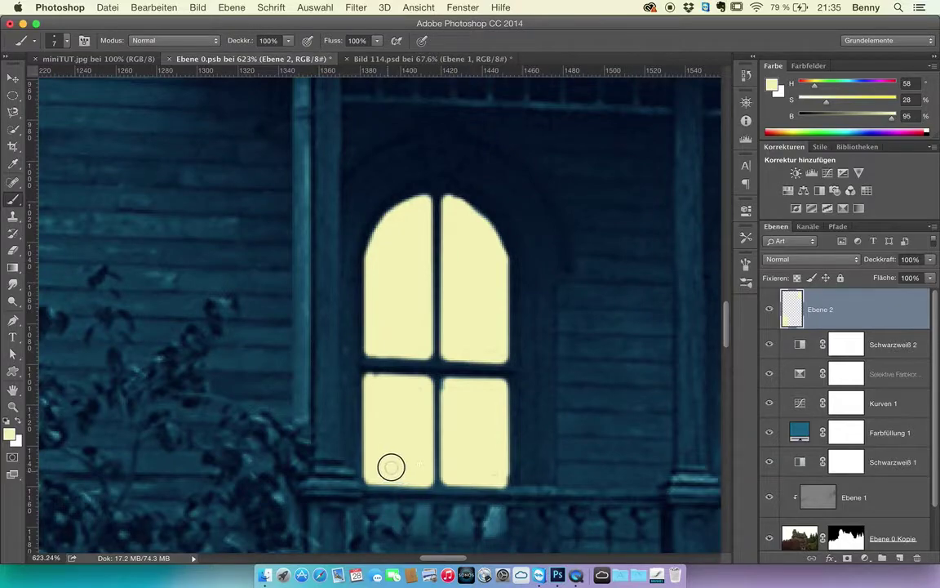
# - On the middle balcony window, outline the lower-left pane and fill it with pale yellow
pyautogui.moveTo(573, 397); pyautogui.dragTo(317, 381)
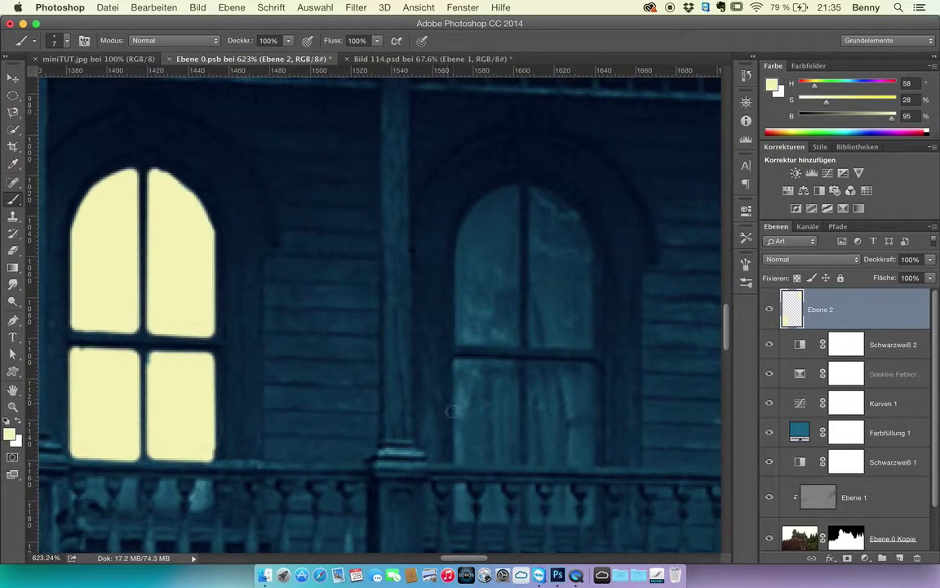
pyautogui.keyDown('shift'); pyautogui.click(459, 365); pyautogui.keyUp('shift')
pyautogui.keyDown('shift'); pyautogui.click(514, 367); pyautogui.keyUp('shift')
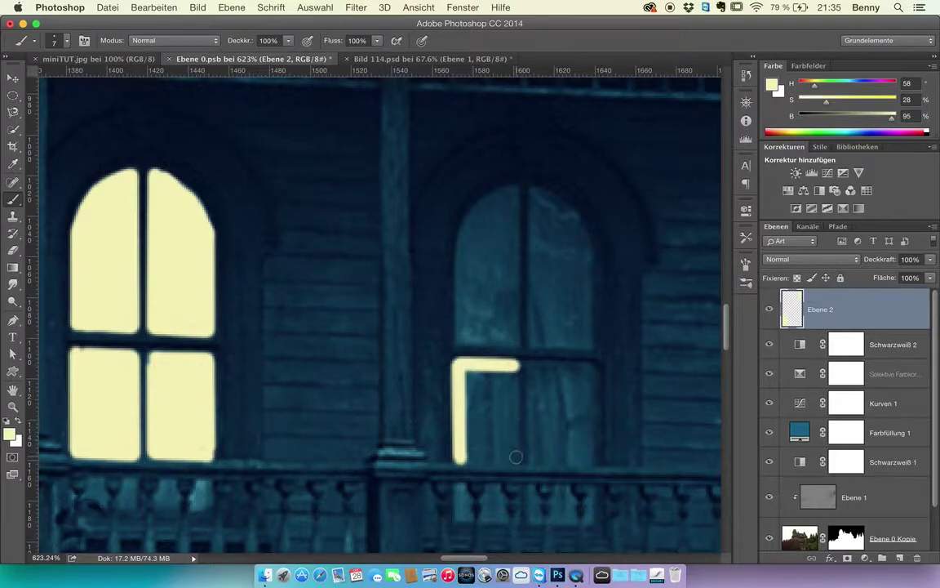
pyautogui.keyDown('shift'); pyautogui.click(516, 457); pyautogui.keyUp('shift')
pyautogui.keyDown('shift'); pyautogui.click(467, 459); pyautogui.keyUp('shift')
pyautogui.moveTo(469, 375)
pyautogui.mouseDown()
pyautogui.moveTo(470, 393)
pyautogui.moveTo(504, 377)
pyautogui.moveTo(495, 374)
pyautogui.moveTo(495, 384)
pyautogui.mouseUp()
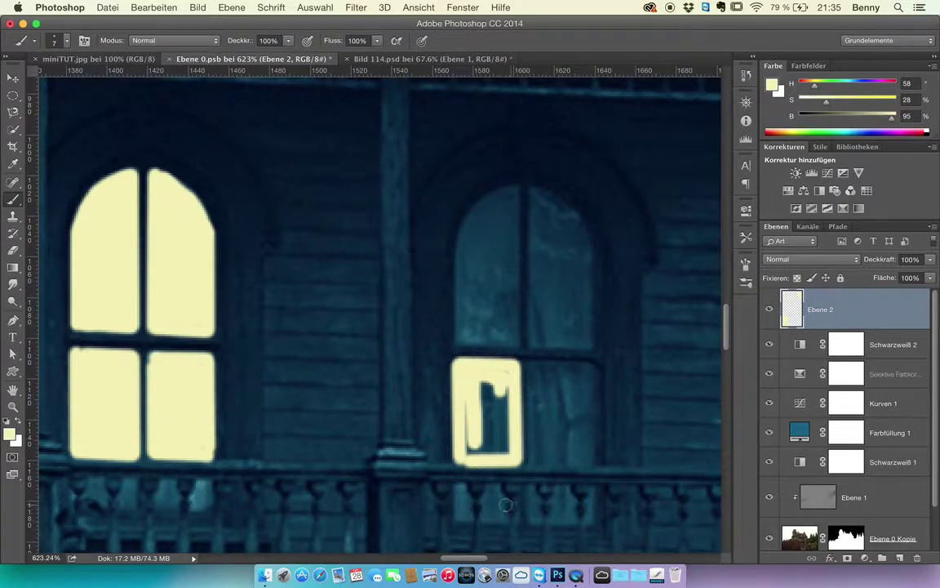
pyautogui.moveTo(498, 391)
pyautogui.mouseDown()
pyautogui.moveTo(504, 452)
pyautogui.moveTo(492, 386)
pyautogui.moveTo(499, 380)
pyautogui.moveTo(484, 385)
pyautogui.moveTo(470, 450)
pyautogui.moveTo(492, 440)
pyautogui.moveTo(469, 419)
pyautogui.moveTo(496, 443)
pyautogui.moveTo(492, 452)
pyautogui.moveTo(482, 389)
pyautogui.mouseUp()
# - Paint the arched upper-left pane of the middle balcony window pale yellow
pyautogui.click(460, 336)
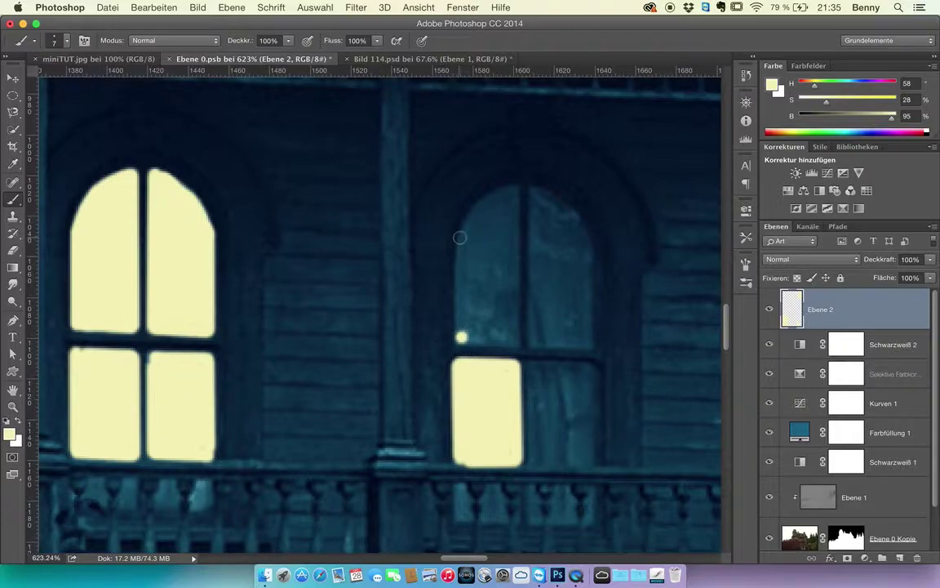
pyautogui.keyDown('shift'); pyautogui.click(461, 239); pyautogui.keyUp('shift')
pyautogui.moveTo(462, 237)
pyautogui.mouseDown()
pyautogui.moveTo(480, 203)
pyautogui.moveTo(514, 191)
pyautogui.mouseUp()
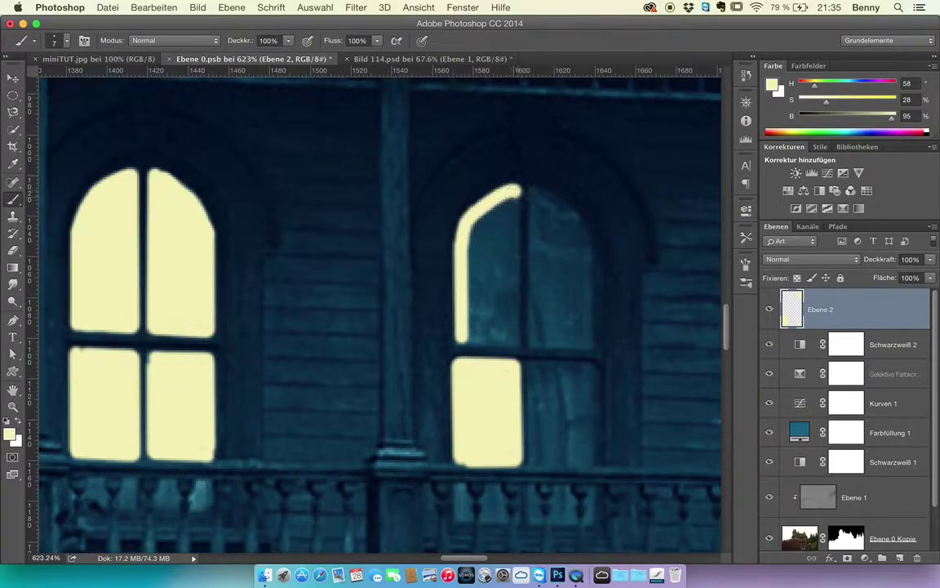
pyautogui.keyDown('shift'); pyautogui.click(513, 340); pyautogui.keyUp('shift')
pyautogui.keyDown('shift'); pyautogui.click(461, 336); pyautogui.keyUp('shift')
pyautogui.moveTo(492, 253)
pyautogui.mouseDown()
pyautogui.moveTo(484, 223)
pyautogui.moveTo(504, 204)
pyautogui.moveTo(503, 284)
pyautogui.moveTo(505, 214)
pyautogui.moveTo(494, 213)
pyautogui.moveTo(472, 254)
pyautogui.moveTo(471, 283)
pyautogui.moveTo(471, 321)
pyautogui.moveTo(481, 324)
pyautogui.moveTo(497, 298)
pyautogui.moveTo(503, 326)
pyautogui.moveTo(489, 256)
pyautogui.moveTo(502, 328)
pyautogui.moveTo(467, 337)
pyautogui.mouseUp()
# - Outline the arched upper-right pane of the middle balcony window and fill it pale yellow, leaving the centre bar unpainted
pyautogui.click(537, 195)
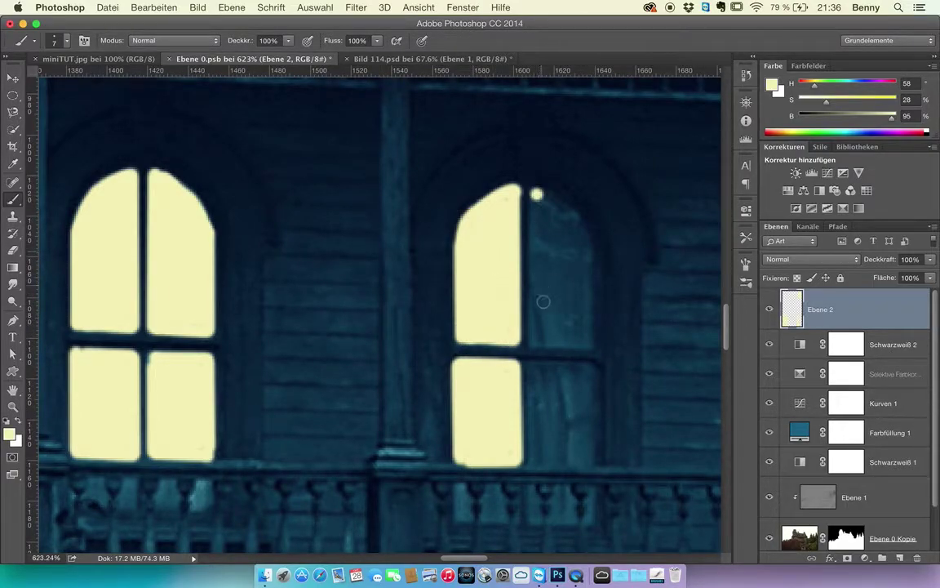
pyautogui.keyDown('shift'); pyautogui.click(534, 341); pyautogui.keyUp('shift')
pyautogui.keyDown('shift'); pyautogui.click(590, 344); pyautogui.keyUp('shift')
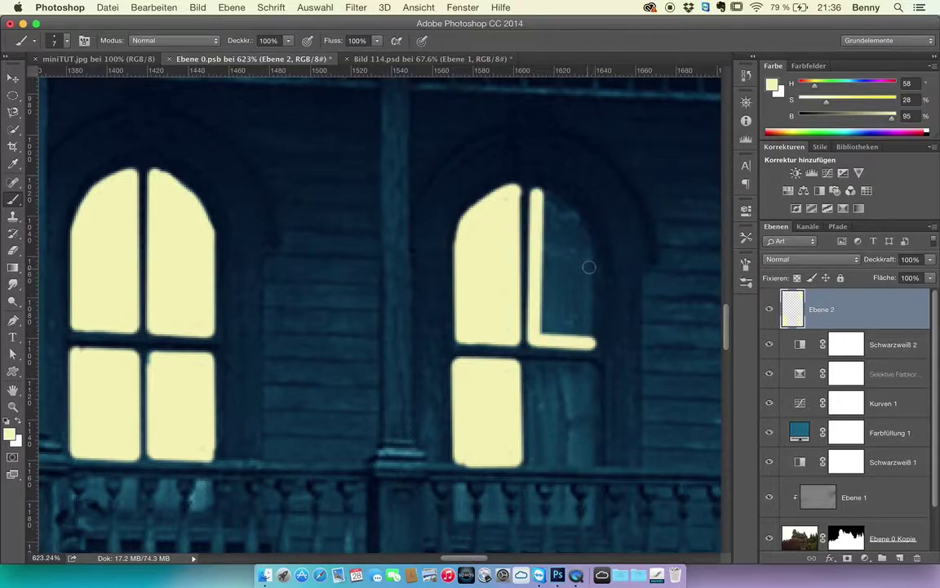
pyautogui.keyDown('shift'); pyautogui.click(585, 240); pyautogui.keyUp('shift')
pyautogui.moveTo(543, 195)
pyautogui.mouseDown()
pyautogui.moveTo(562, 204)
pyautogui.moveTo(585, 241)
pyautogui.mouseUp()
pyautogui.moveTo(544, 199)
pyautogui.mouseDown()
pyautogui.moveTo(545, 303)
pyautogui.moveTo(558, 220)
pyautogui.moveTo(558, 280)
pyautogui.moveTo(562, 223)
pyautogui.moveTo(578, 329)
pyautogui.moveTo(578, 255)
pyautogui.moveTo(578, 305)
pyautogui.moveTo(564, 303)
pyautogui.moveTo(551, 324)
pyautogui.moveTo(546, 315)
pyautogui.moveTo(553, 313)
pyautogui.moveTo(548, 330)
pyautogui.moveTo(558, 334)
pyautogui.moveTo(568, 233)
pyautogui.moveTo(579, 269)
pyautogui.moveTo(551, 300)
pyautogui.moveTo(579, 334)
pyautogui.moveTo(544, 327)
pyautogui.mouseUp()
# - Paint the lower-right pane of the middle balcony window pale yellow, from the crossbar down to the railing
pyautogui.click(533, 368)
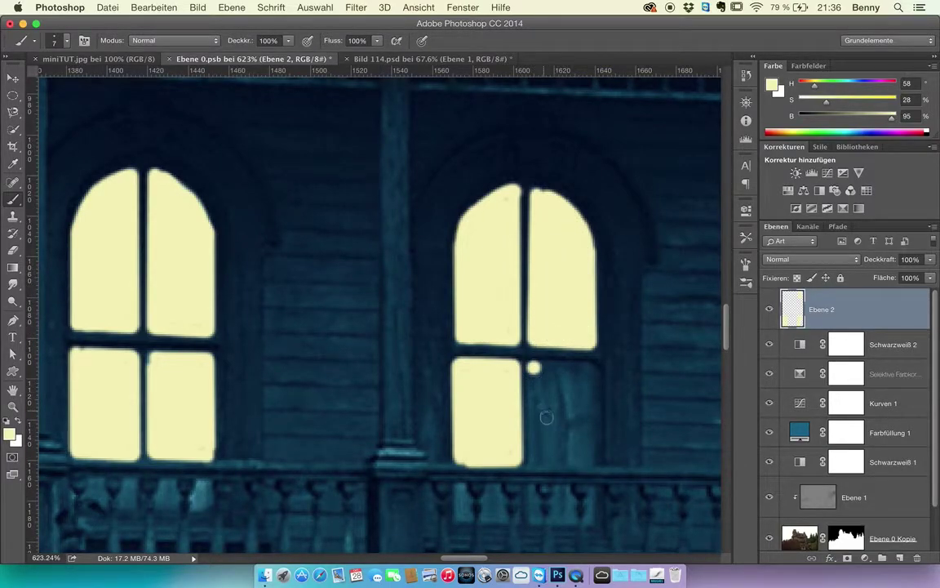
pyautogui.keyDown('shift'); pyautogui.click(536, 458); pyautogui.keyUp('shift')
pyautogui.keyDown('shift'); pyautogui.click(591, 461); pyautogui.keyUp('shift')
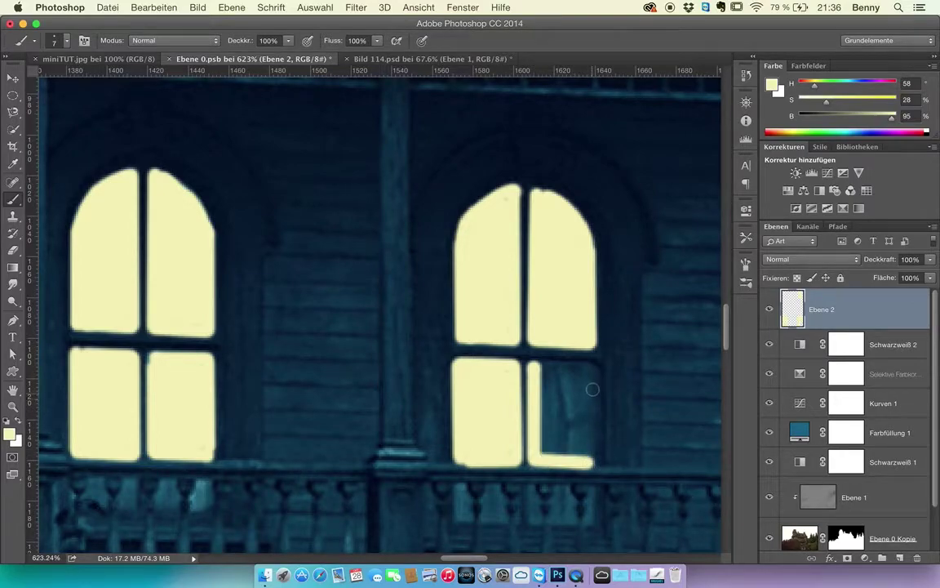
pyautogui.keyDown('shift'); pyautogui.click(591, 367); pyautogui.keyUp('shift')
pyautogui.keyDown('shift'); pyautogui.click(536, 367); pyautogui.keyUp('shift')
pyautogui.moveTo(546, 371)
pyautogui.mouseDown()
pyautogui.moveTo(547, 446)
pyautogui.moveTo(546, 384)
pyautogui.moveTo(579, 383)
pyautogui.moveTo(578, 449)
pyautogui.moveTo(575, 396)
pyautogui.moveTo(554, 412)
pyautogui.moveTo(562, 453)
pyautogui.mouseUp()
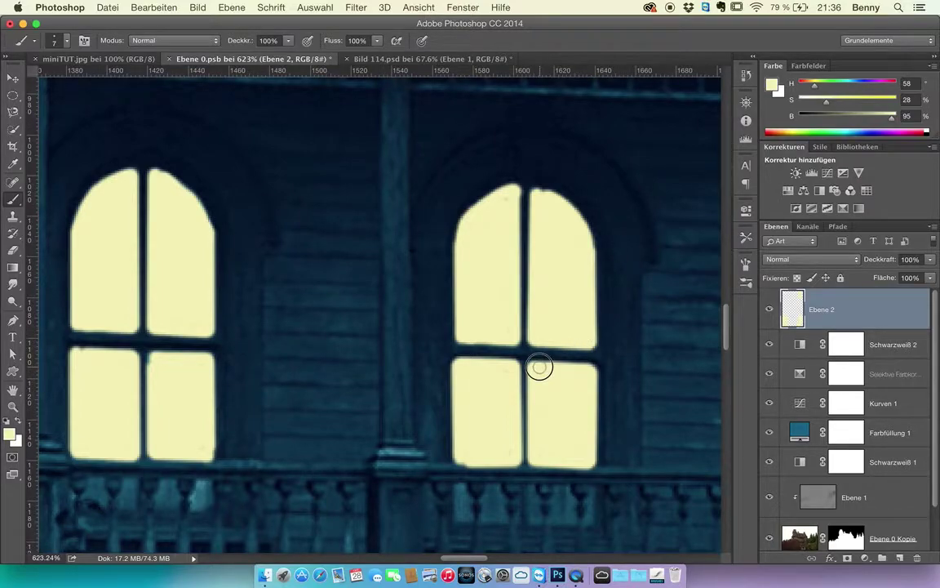
pyautogui.moveTo(552, 337); pyautogui.dragTo(400, 322)
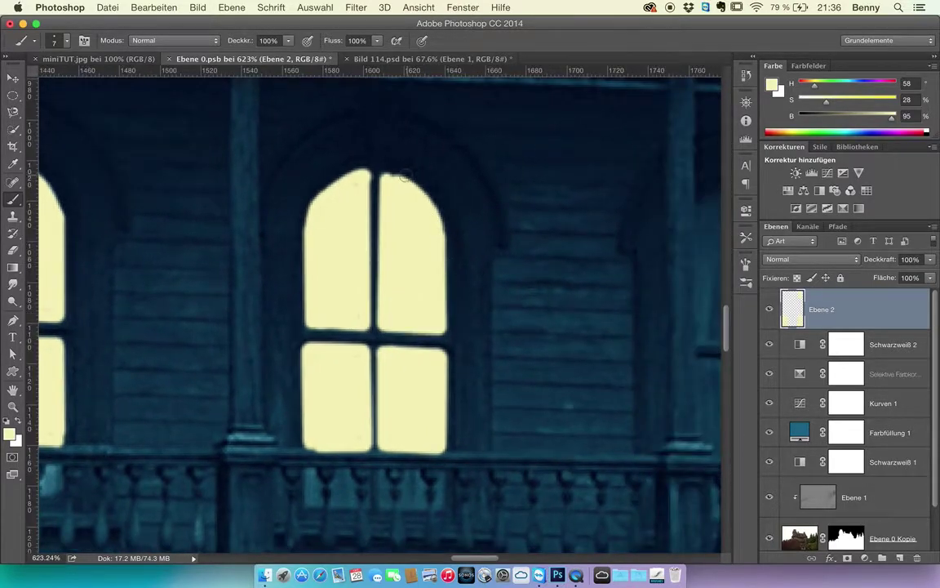
# - Outline the arched upper-left pane of the right balcony window beside the post and fill it pale yellow
pyautogui.moveTo(544, 273); pyautogui.dragTo(275, 243)
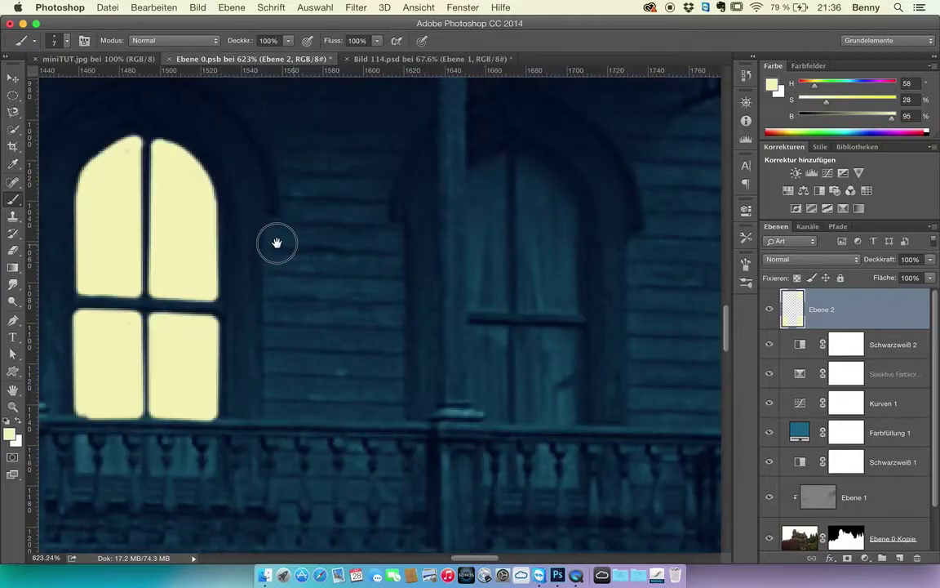
pyautogui.moveTo(448, 179)
pyautogui.mouseDown()
pyautogui.moveTo(466, 158)
pyautogui.moveTo(481, 158)
pyautogui.mouseUp()
pyautogui.keyDown('shift'); pyautogui.click(479, 308); pyautogui.keyUp('shift')
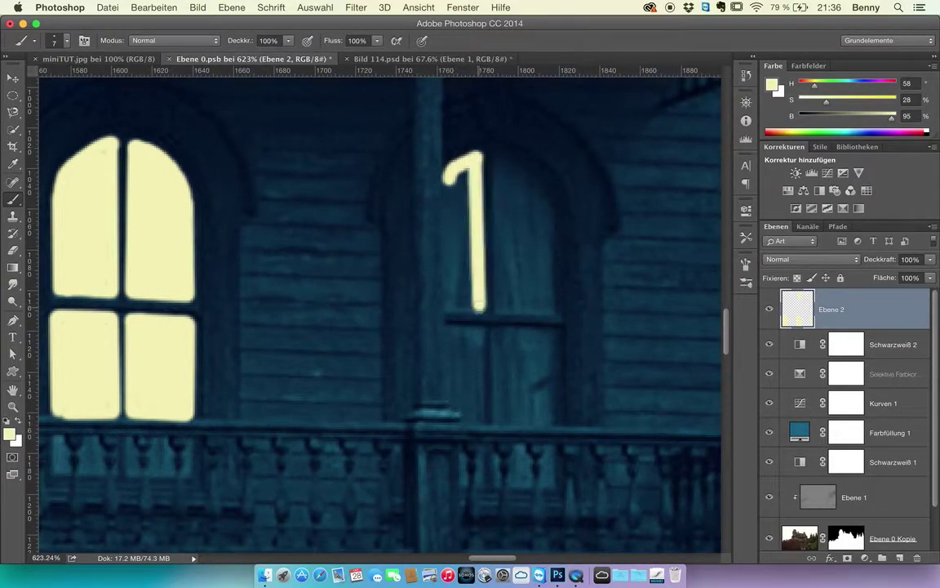
pyautogui.keyDown('shift'); pyautogui.click(448, 303); pyautogui.keyUp('shift')
pyautogui.moveTo(449, 194)
pyautogui.mouseDown()
pyautogui.moveTo(466, 170)
pyautogui.moveTo(466, 291)
pyautogui.moveTo(466, 278)
pyautogui.moveTo(456, 288)
pyautogui.moveTo(467, 298)
pyautogui.moveTo(457, 271)
pyautogui.moveTo(468, 310)
pyautogui.mouseUp()
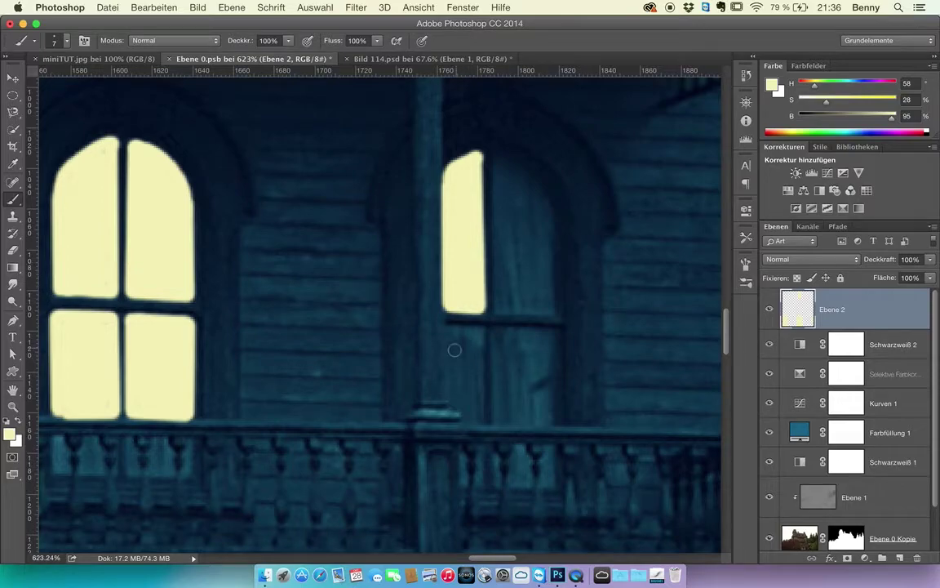
# - Paint the lower-left pane of the right balcony window pale yellow, following the post's base at its lower corner
pyautogui.click(449, 333)
pyautogui.keyDown('shift'); pyautogui.click(455, 392); pyautogui.keyUp('shift')
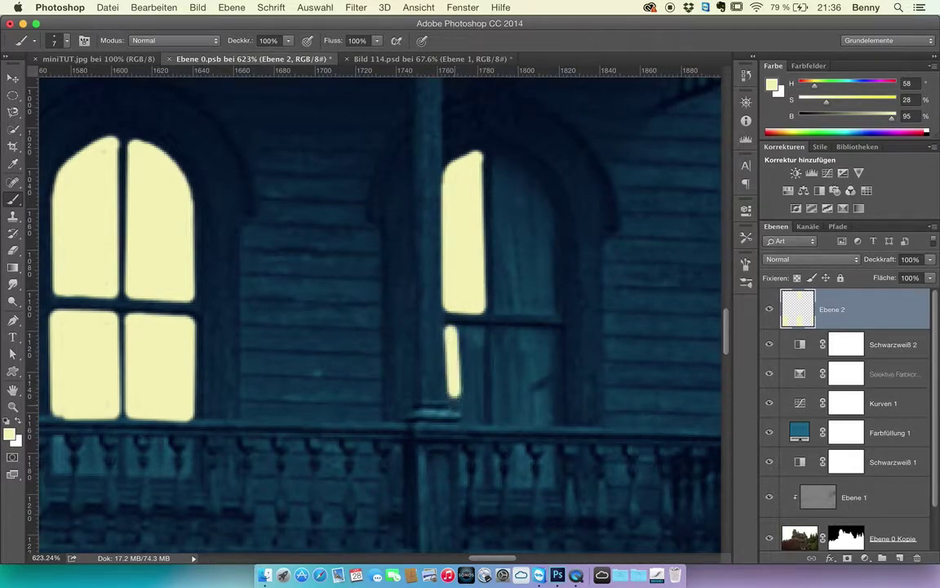
pyautogui.moveTo(455, 404); pyautogui.dragTo(471, 419)
pyautogui.keyDown('shift'); pyautogui.click(480, 335); pyautogui.keyUp('shift')
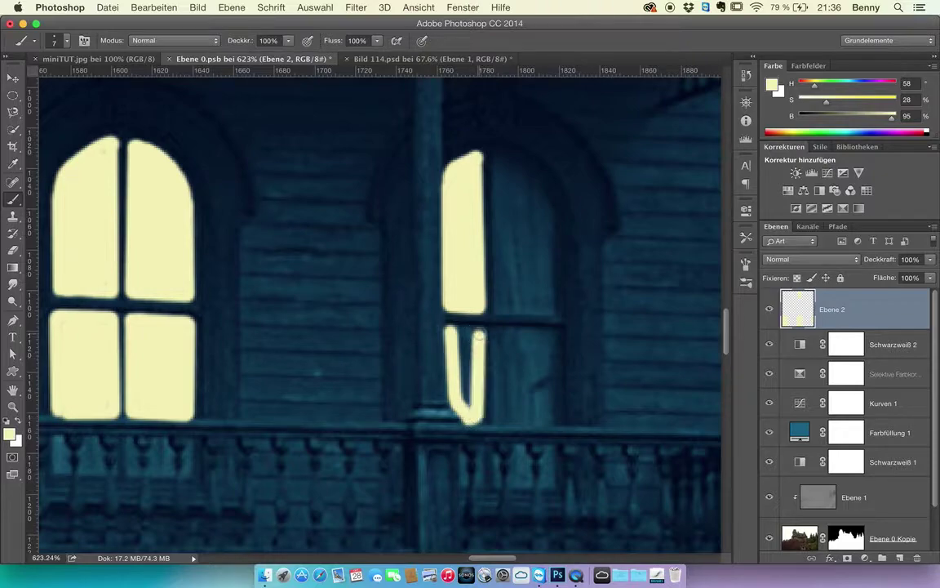
pyautogui.keyDown('shift'); pyautogui.click(449, 331); pyautogui.keyUp('shift')
pyautogui.moveTo(457, 334)
pyautogui.mouseDown()
pyautogui.moveTo(467, 392)
pyautogui.moveTo(461, 336)
pyautogui.moveTo(470, 353)
pyautogui.moveTo(470, 403)
pyautogui.moveTo(474, 346)
pyautogui.moveTo(462, 369)
pyautogui.mouseUp()
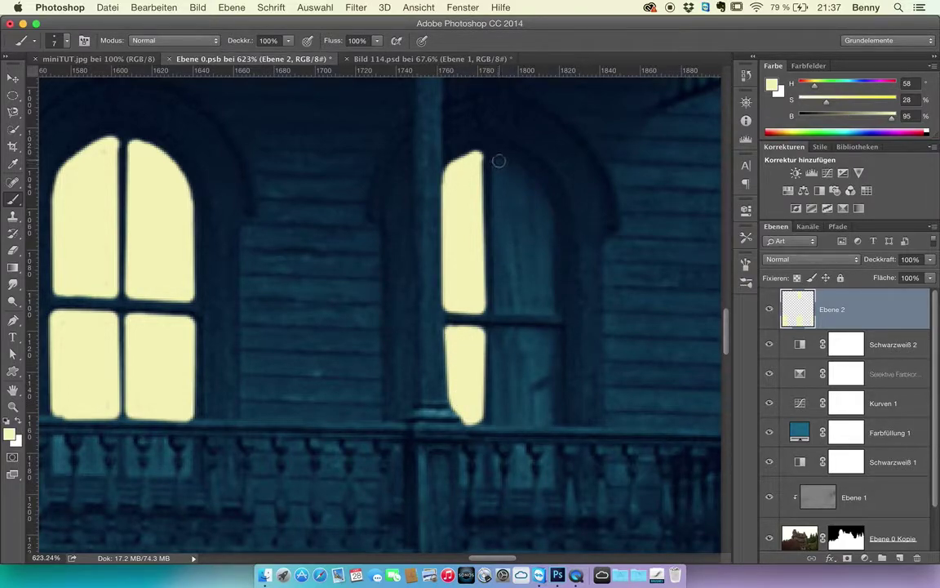
# - Outline the arched upper-right pane of the right balcony window and fill it pale yellow, keeping the centre bar dark
pyautogui.moveTo(499, 161); pyautogui.dragTo(503, 210)
pyautogui.press('super+z')
pyautogui.click(498, 159)
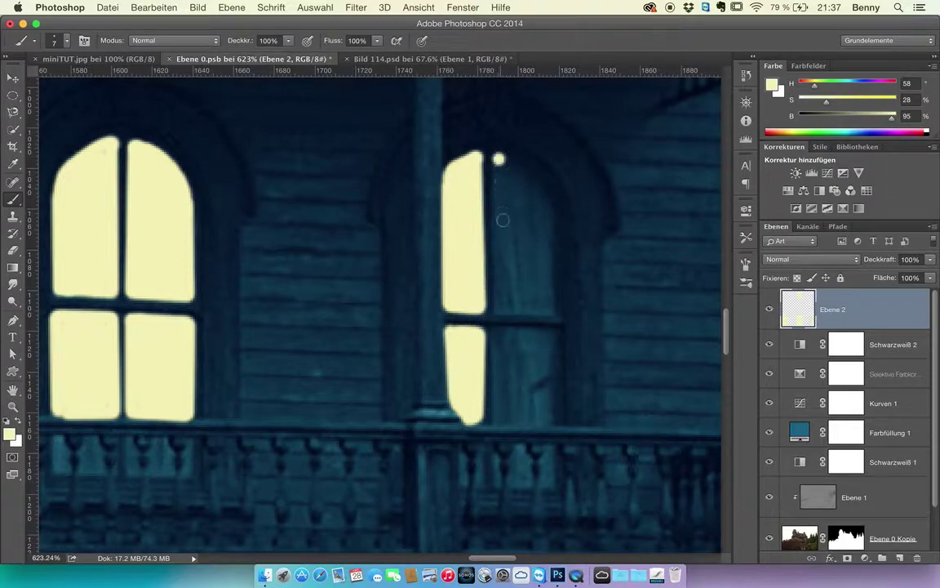
pyautogui.keyDown('shift'); pyautogui.click(498, 308); pyautogui.keyUp('shift')
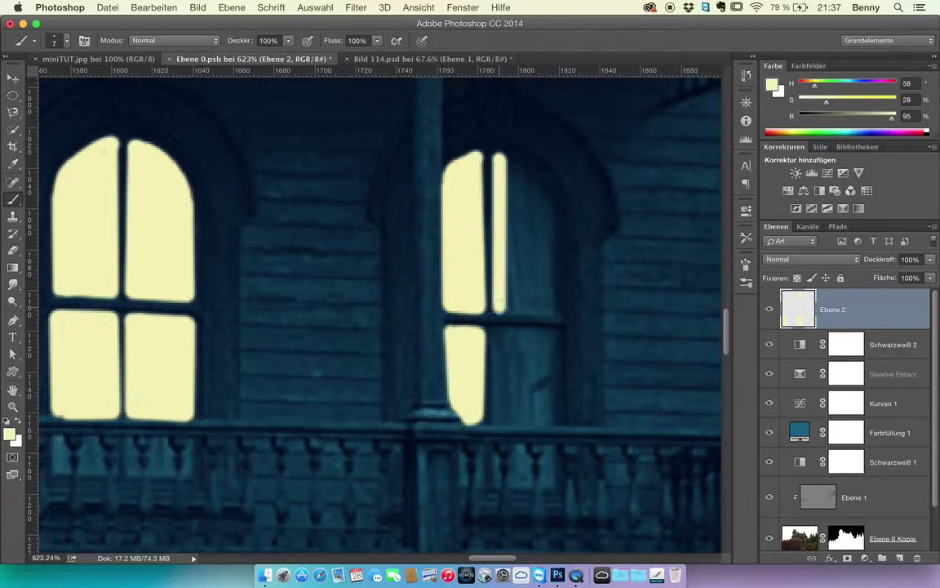
pyautogui.keyDown('shift'); pyautogui.click(553, 308); pyautogui.keyUp('shift')
pyautogui.keyDown('shift'); pyautogui.click(543, 208); pyautogui.keyUp('shift')
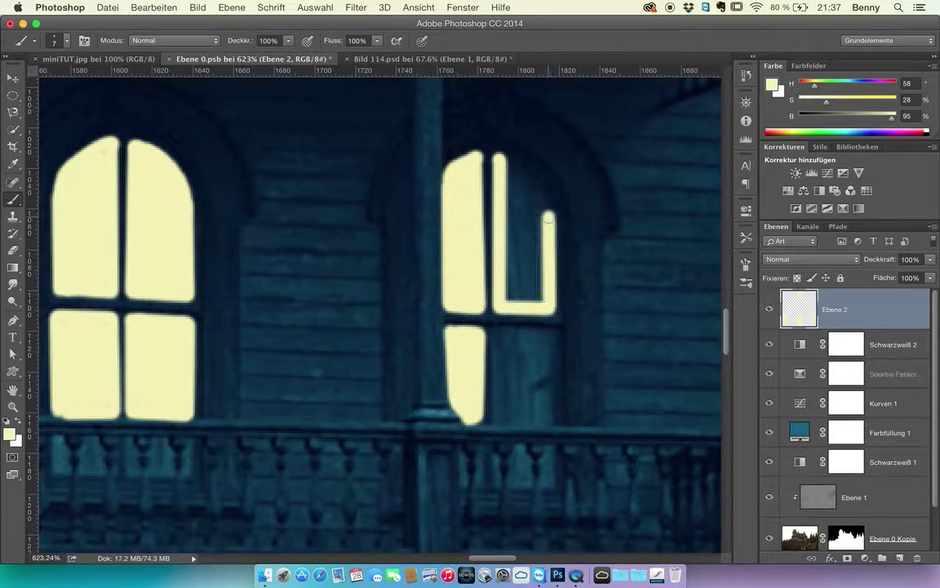
pyautogui.moveTo(536, 186)
pyautogui.mouseDown()
pyautogui.moveTo(544, 221)
pyautogui.moveTo(536, 186)
pyautogui.moveTo(505, 163)
pyautogui.moveTo(535, 186)
pyautogui.moveTo(545, 220)
pyautogui.moveTo(540, 200)
pyautogui.moveTo(544, 220)
pyautogui.moveTo(546, 208)
pyautogui.moveTo(547, 220)
pyautogui.moveTo(503, 163)
pyautogui.moveTo(510, 239)
pyautogui.moveTo(522, 225)
pyautogui.moveTo(534, 261)
pyautogui.moveTo(530, 223)
pyautogui.moveTo(536, 243)
pyautogui.moveTo(538, 303)
pyautogui.moveTo(503, 232)
pyautogui.moveTo(524, 281)
pyautogui.mouseUp()
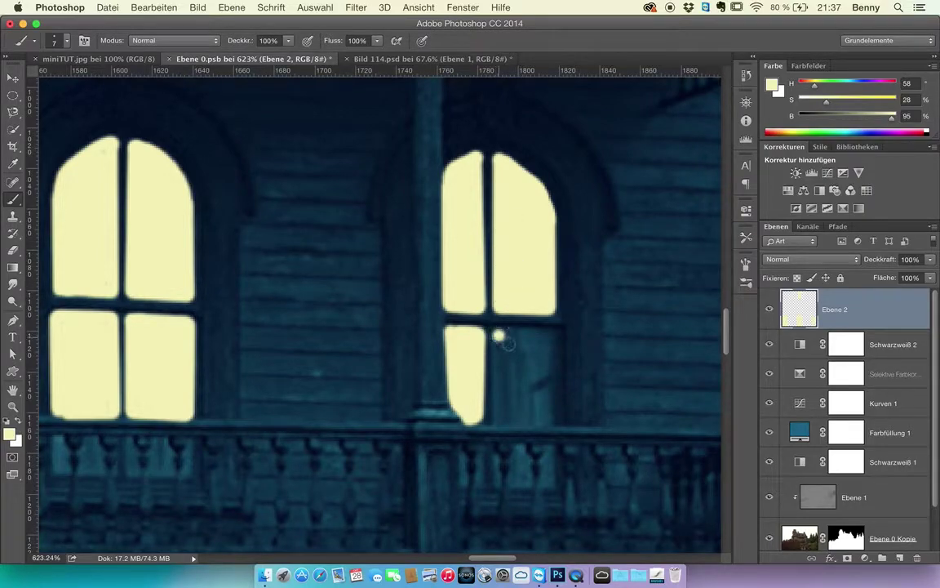
# - Outline the lower-right pane of the right balcony window down to the railing and fill it pale yellow
pyautogui.moveTo(498, 335); pyautogui.dragTo(498, 421)
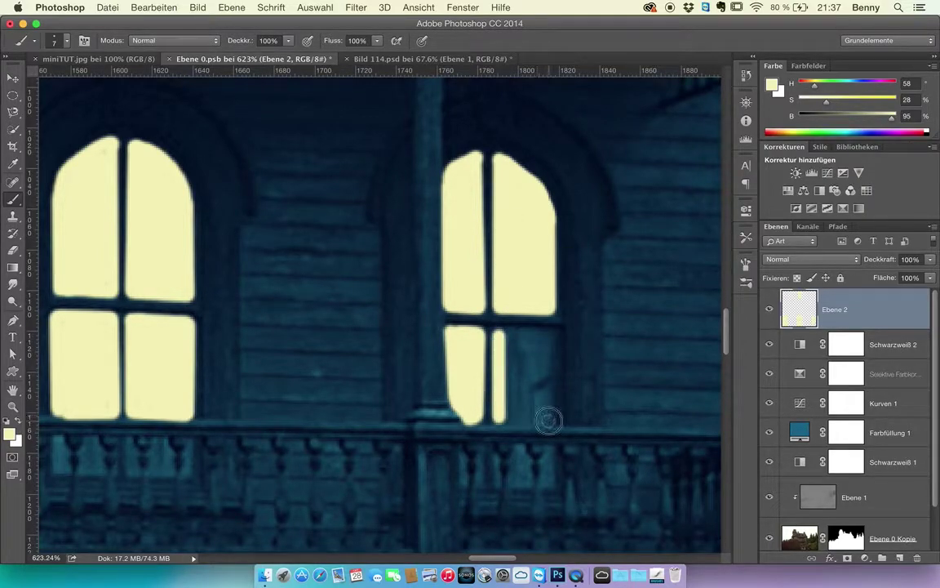
pyautogui.keyDown('shift'); pyautogui.click(548, 419); pyautogui.keyUp('shift')
pyautogui.keyDown('shift'); pyautogui.click(548, 335); pyautogui.keyUp('shift')
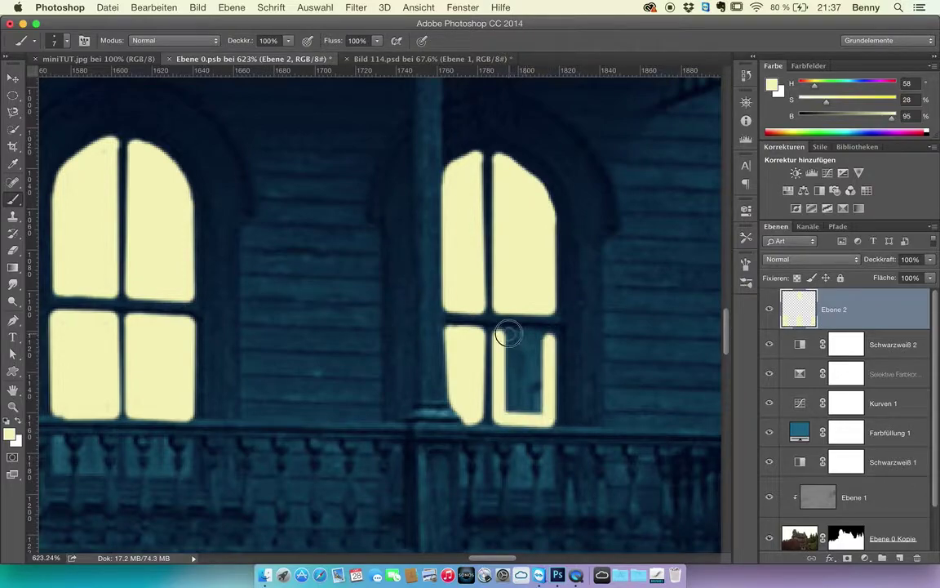
pyautogui.keyDown('shift'); pyautogui.click(508, 334); pyautogui.keyUp('shift')
pyautogui.moveTo(510, 333)
pyautogui.mouseDown()
pyautogui.moveTo(511, 394)
pyautogui.moveTo(511, 352)
pyautogui.moveTo(512, 411)
pyautogui.moveTo(533, 396)
pyautogui.moveTo(540, 371)
pyautogui.moveTo(534, 353)
pyautogui.moveTo(524, 364)
pyautogui.moveTo(516, 348)
pyautogui.moveTo(538, 343)
pyautogui.moveTo(527, 391)
pyautogui.moveTo(539, 408)
pyautogui.moveTo(547, 333)
pyautogui.mouseUp()
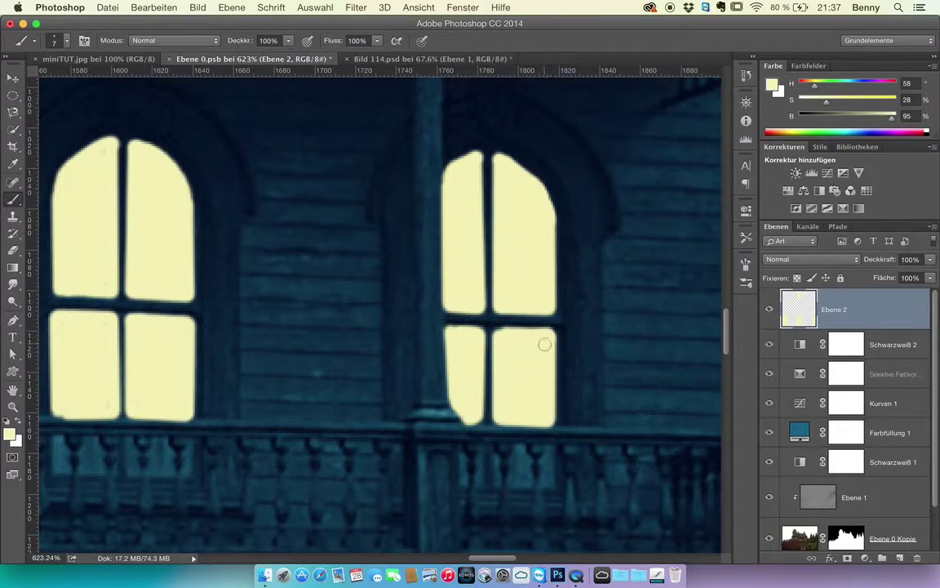
# - Reduce the fill (Fläche) of the painted window layer Ebene 2 to 61%
pyautogui.scroll(-10, 542, 342)
pyautogui.scroll(-5, 515, 322)
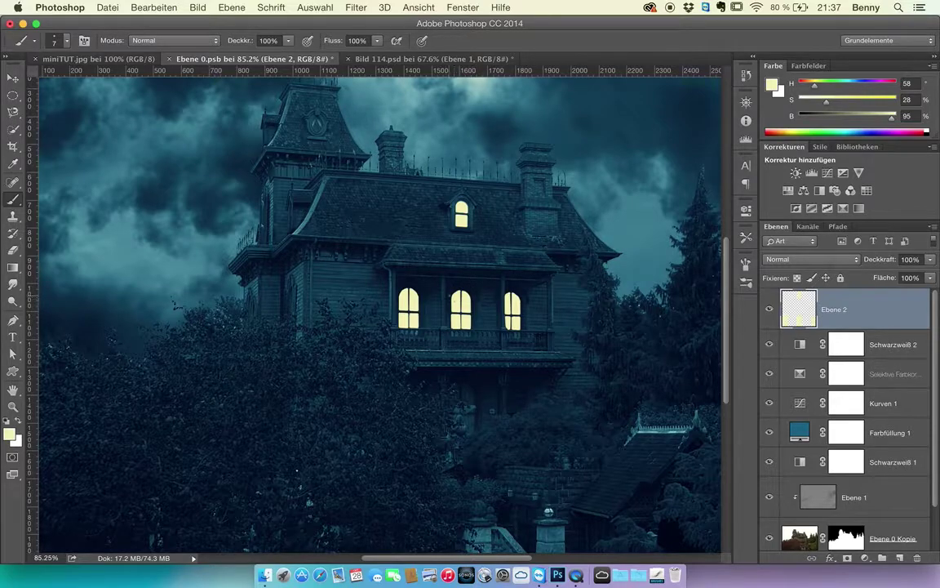
pyautogui.moveTo(882, 281); pyautogui.dragTo(858, 279)
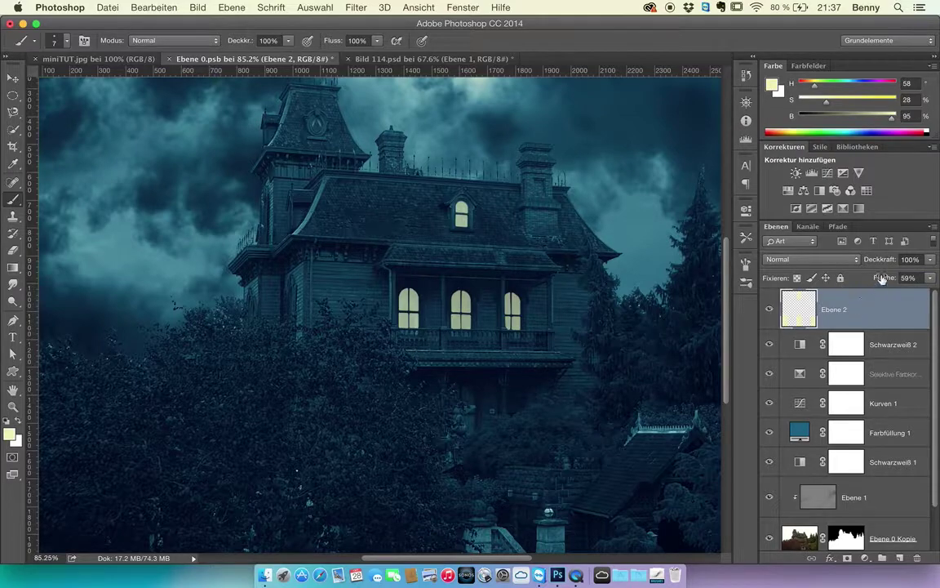
pyautogui.moveTo(882, 279); pyautogui.dragTo(884, 279)
# - Duplicate the window layer Ebene 2 twice and hide both copies
pyautogui.press('super+j')
pyautogui.press('super+j')
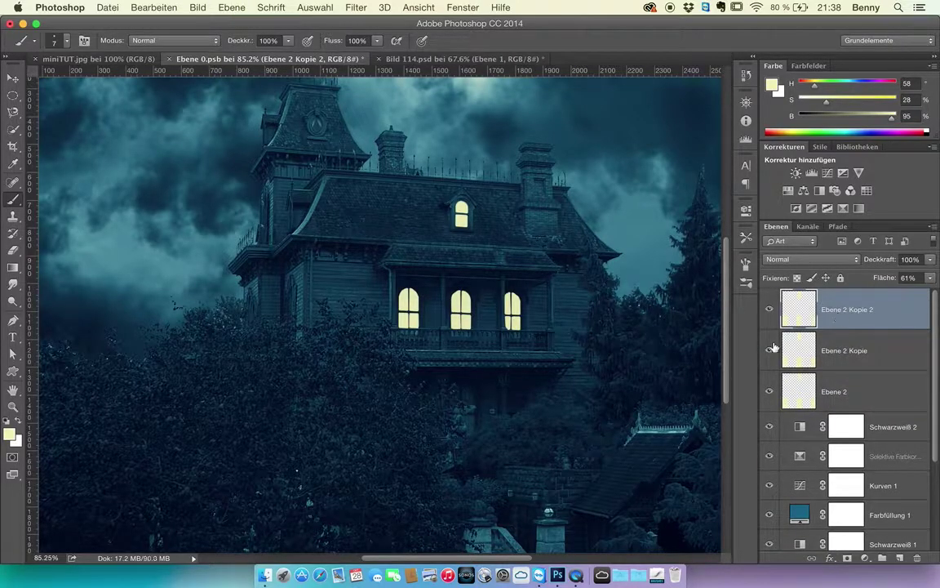
pyautogui.click(769, 351)
pyautogui.click(771, 313)
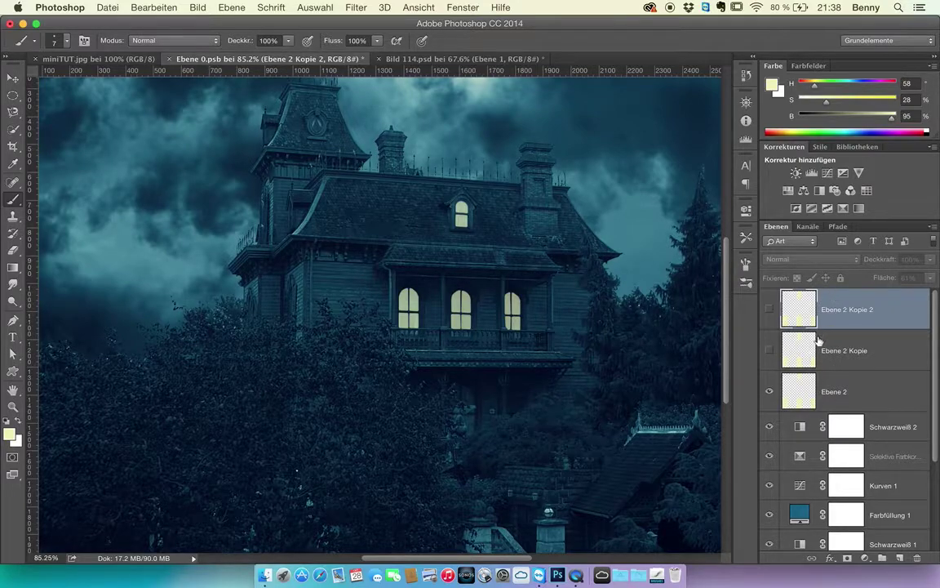
# - Add an outer glow (Schein nach außen) to Ebene 2 with blend mode Lineares Licht, 54% opacity and 40 px size
pyautogui.click(861, 391)
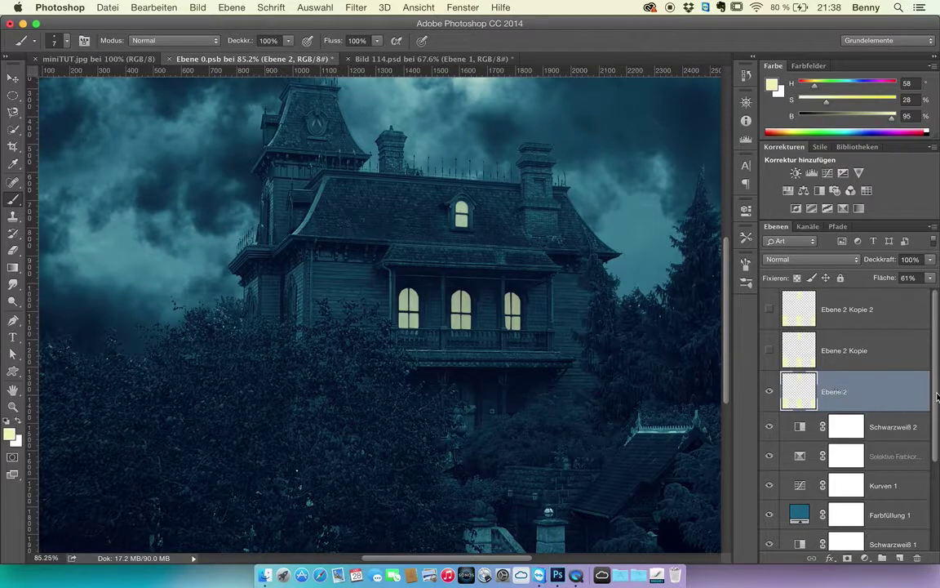
pyautogui.doubleClick(861, 378)
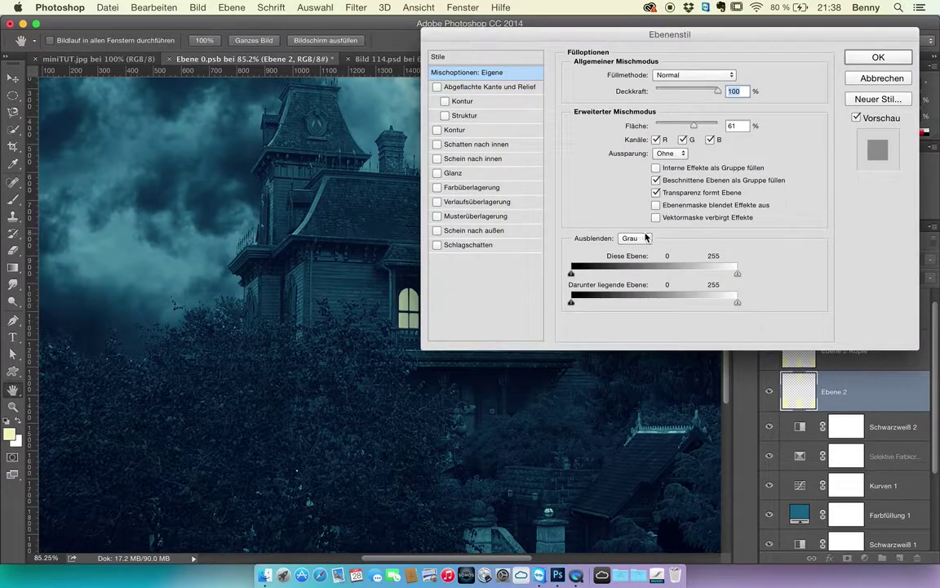
pyautogui.click(496, 231)
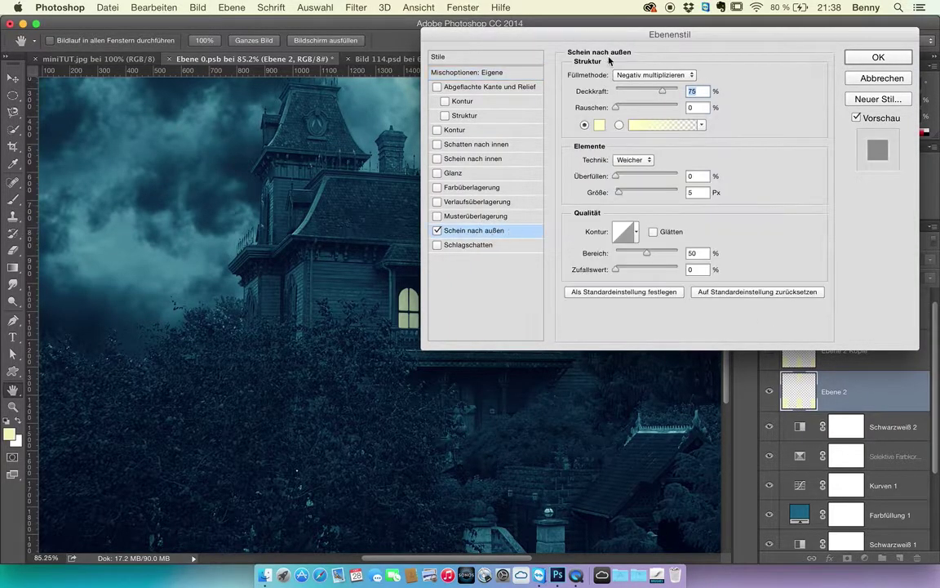
pyautogui.moveTo(602, 35); pyautogui.dragTo(667, 33)
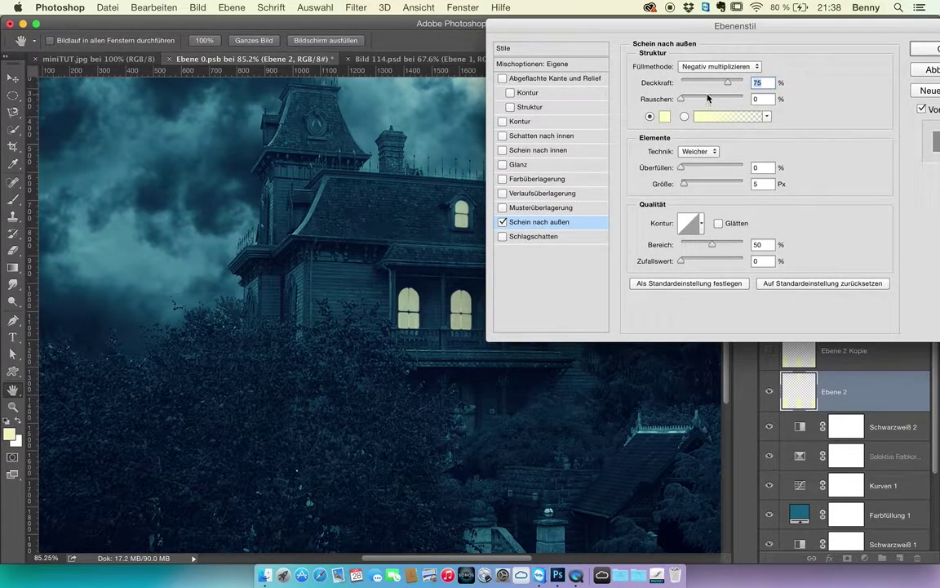
pyautogui.moveTo(728, 84)
pyautogui.mouseDown()
pyautogui.moveTo(677, 79)
pyautogui.moveTo(717, 70)
pyautogui.mouseUp()
pyautogui.click(718, 70)
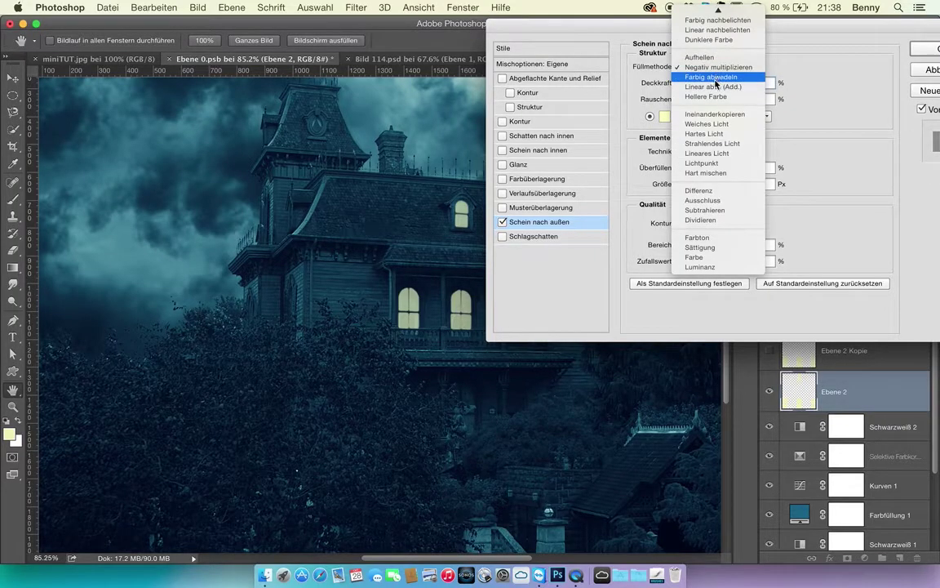
pyautogui.click(707, 154)
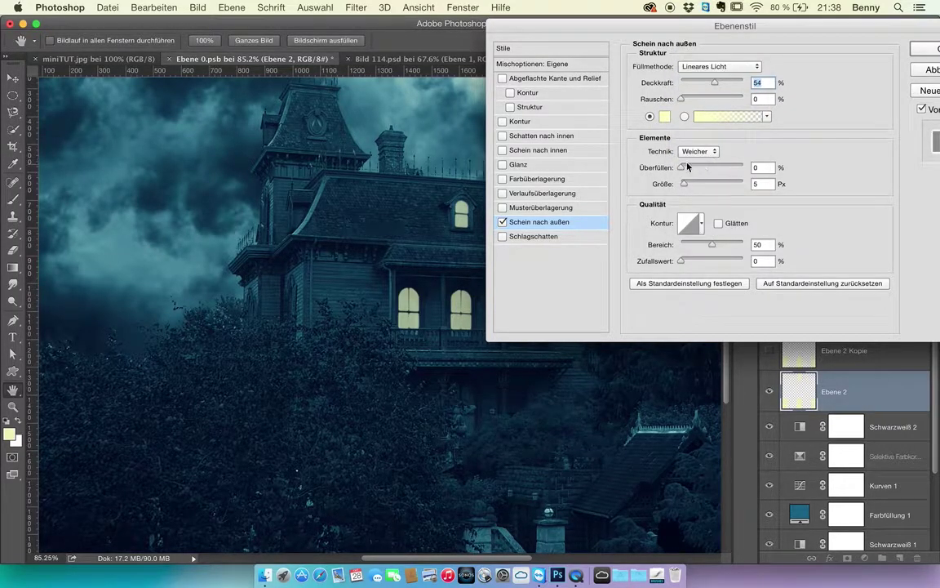
pyautogui.moveTo(684, 184); pyautogui.dragTo(697, 183)
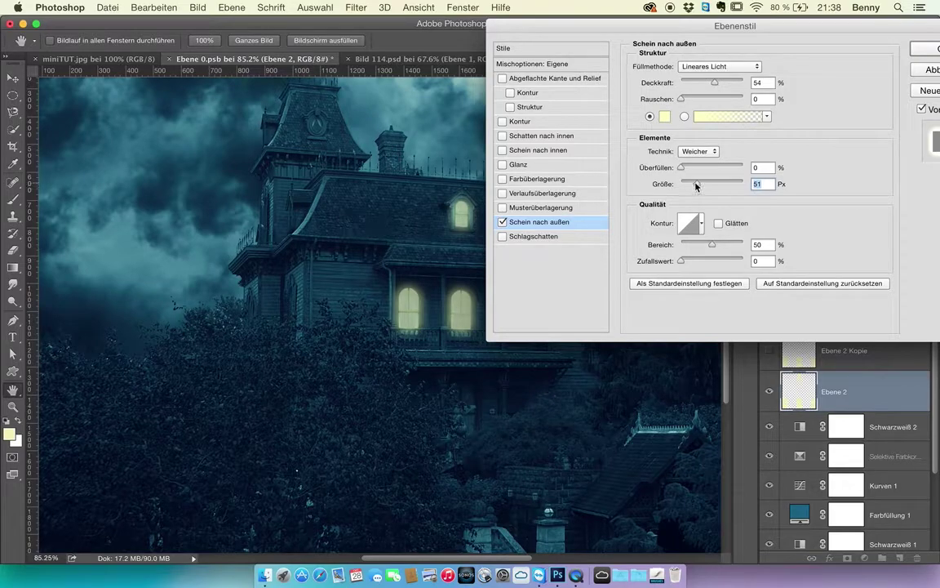
pyautogui.moveTo(696, 186); pyautogui.dragTo(695, 189)
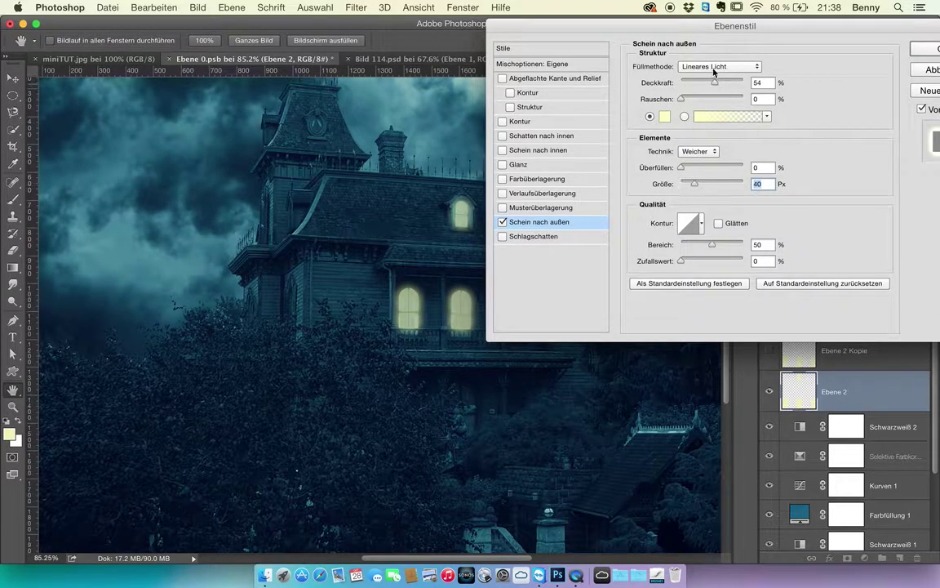
# - Try the Strahlendes Licht, Hartes Licht and Lichtpunkt blend modes for the outer glow and return it to Lineares Licht
pyautogui.click(706, 71)
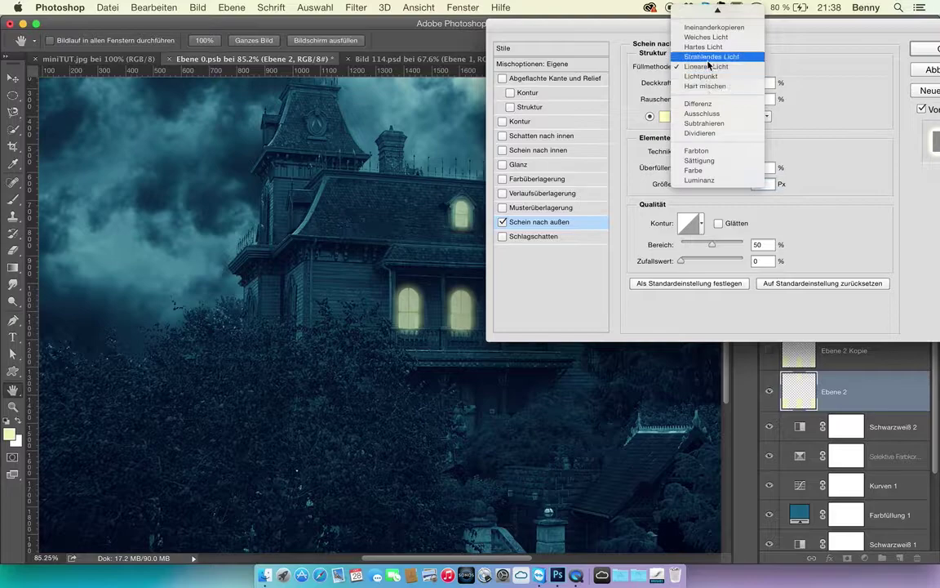
pyautogui.click(709, 57)
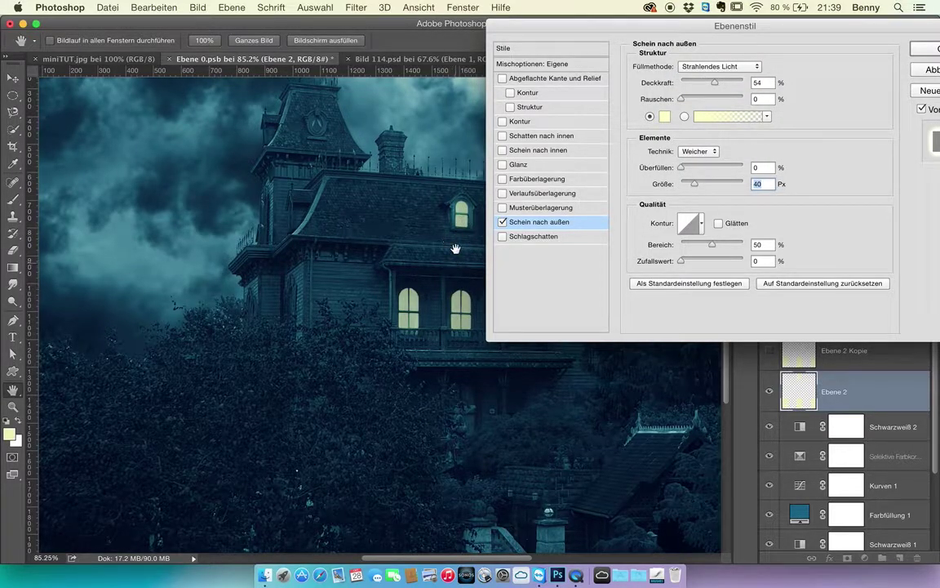
pyautogui.click(721, 66)
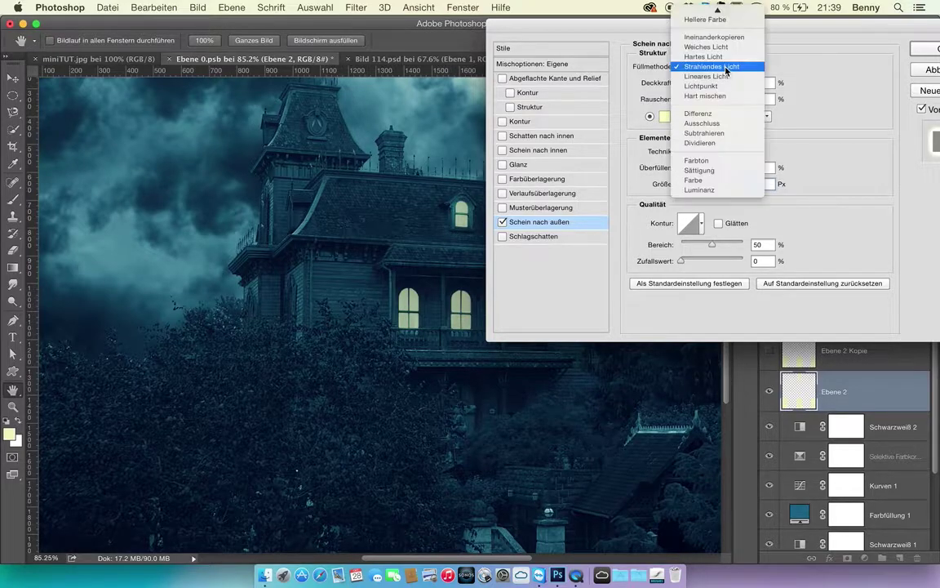
pyautogui.click(718, 57)
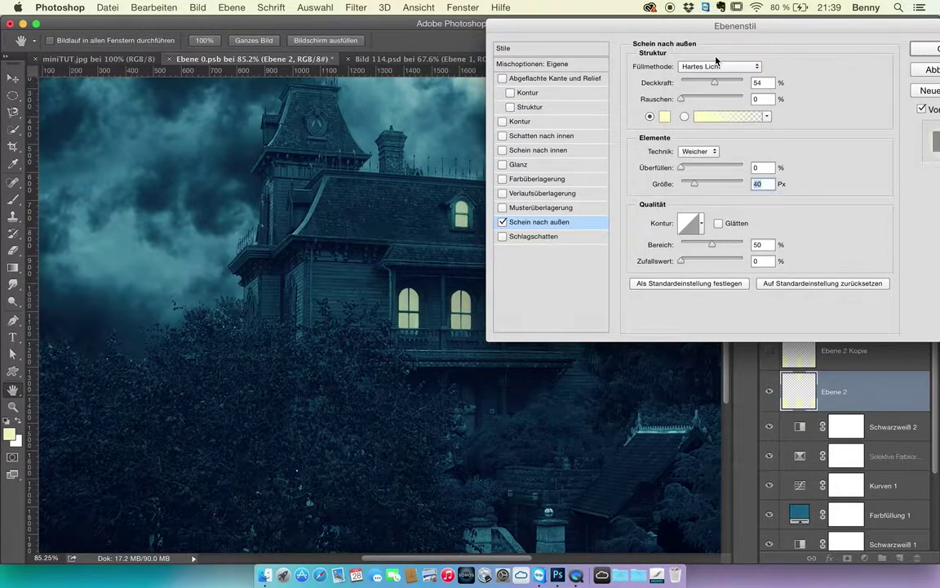
pyautogui.click(720, 68)
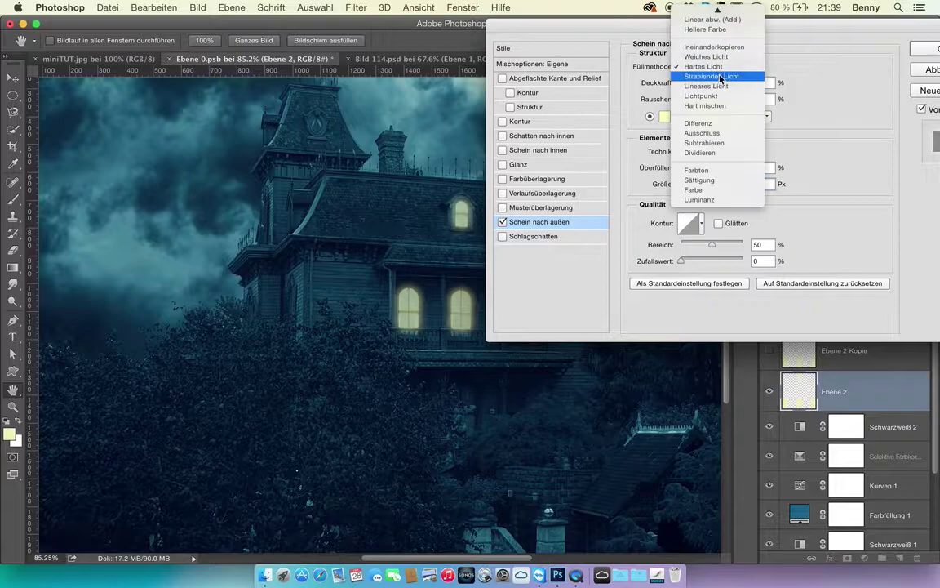
pyautogui.click(715, 95)
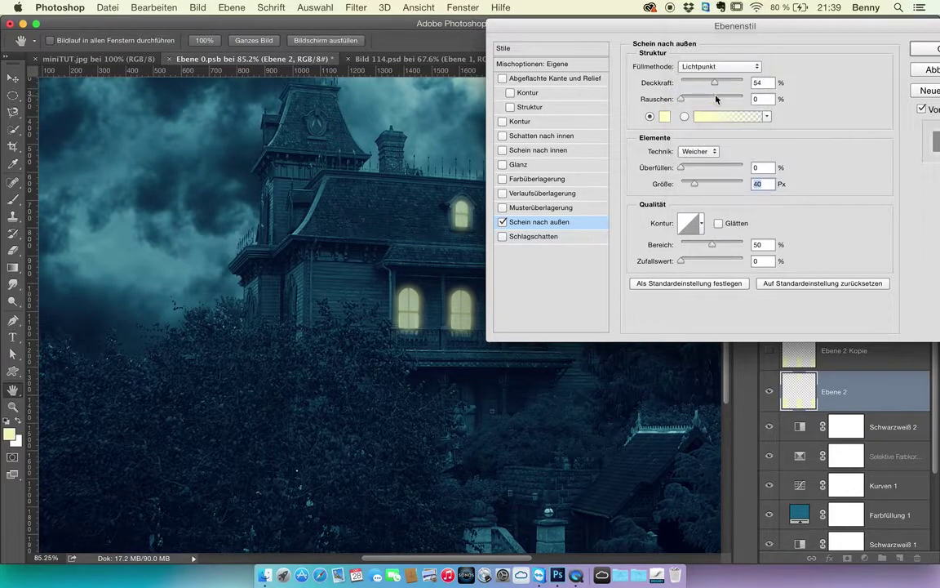
pyautogui.click(718, 67)
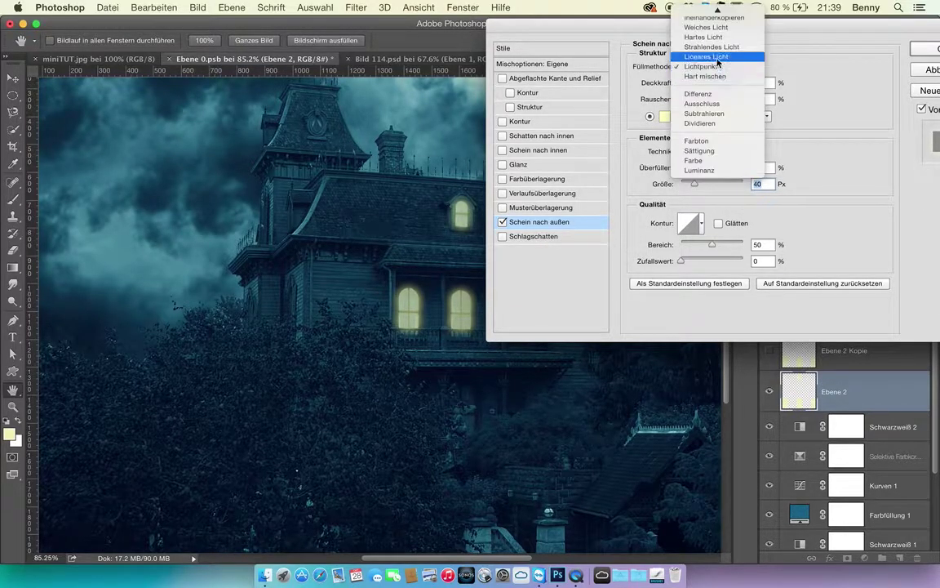
pyautogui.click(645, 54)
# - Set the outer glow's opacity to 51% and apply the layer style to Ebene 2
pyautogui.moveTo(715, 82); pyautogui.dragTo(715, 88)
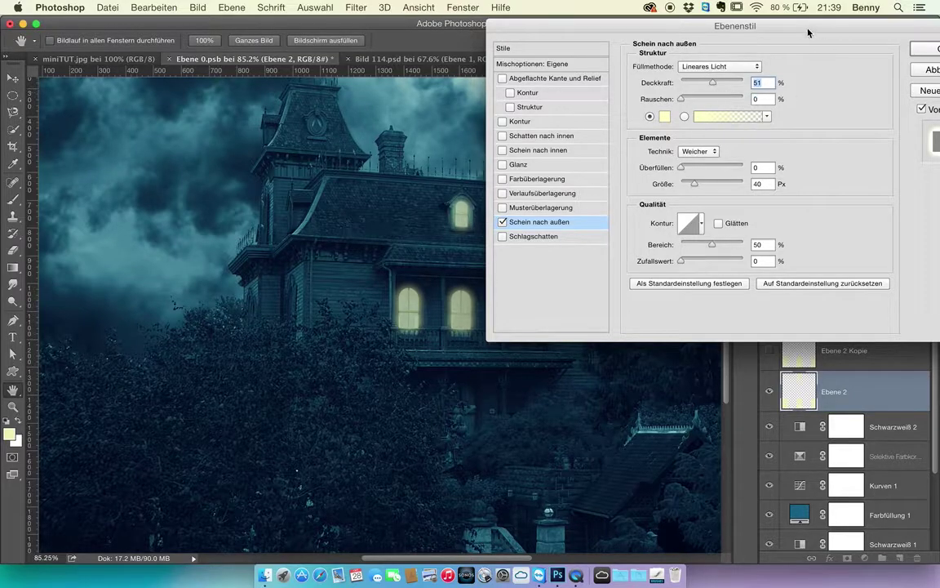
pyautogui.moveTo(809, 33); pyautogui.dragTo(721, 58)
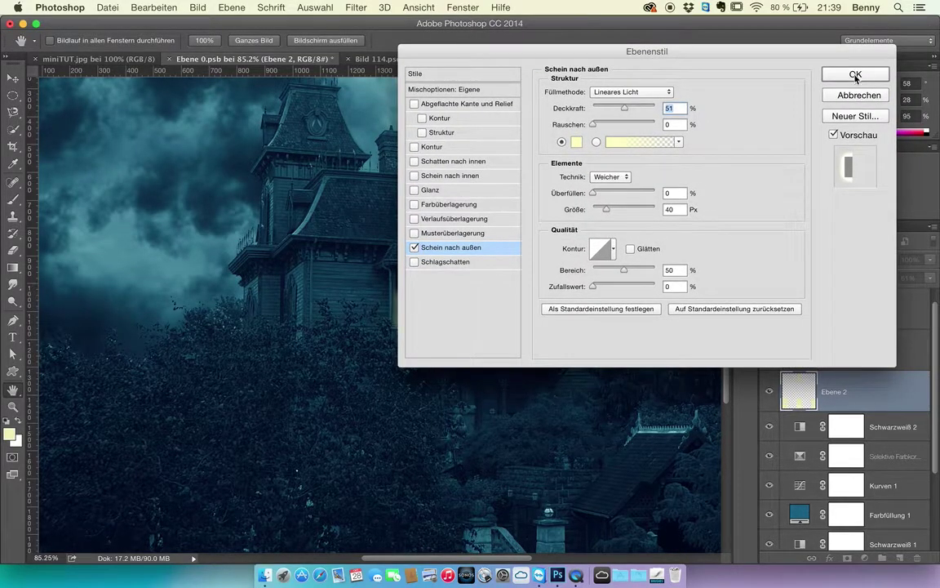
pyautogui.click(852, 77)
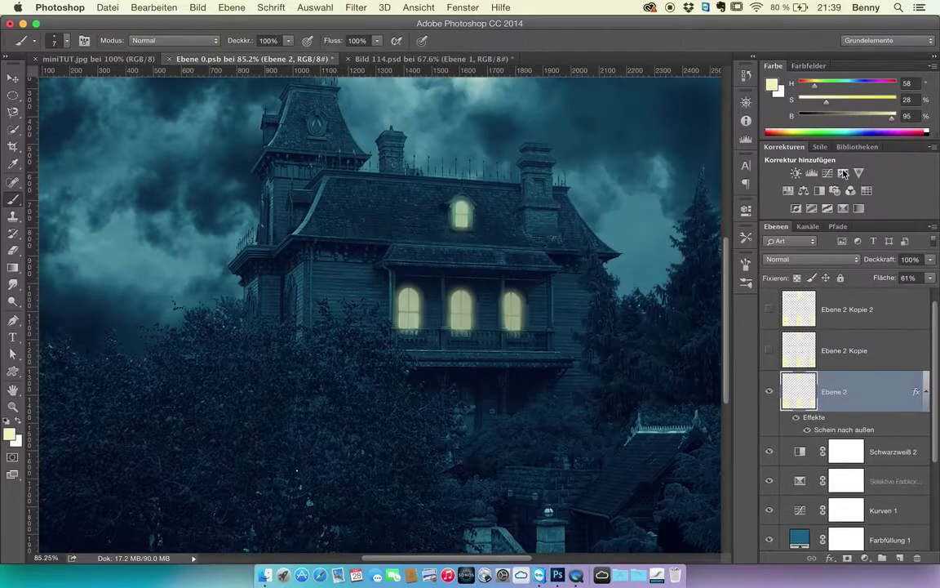
# - Show the layer Ebene 2 Kopie and apply a motion blur (Bewegungsunschärfe) at an angle of -27° and a distance of 162 pixels
pyautogui.click(769, 352)
pyautogui.click(806, 354)
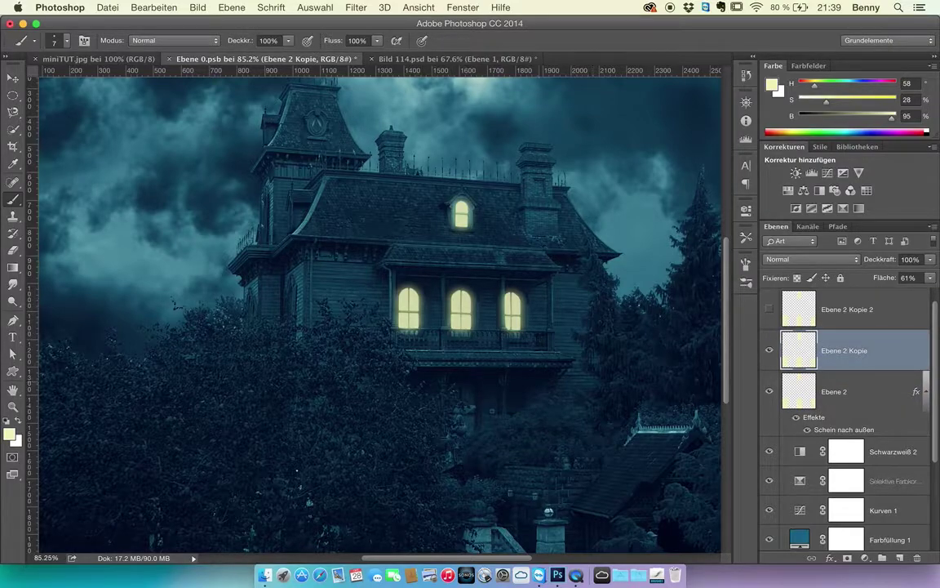
pyautogui.click(356, 7)
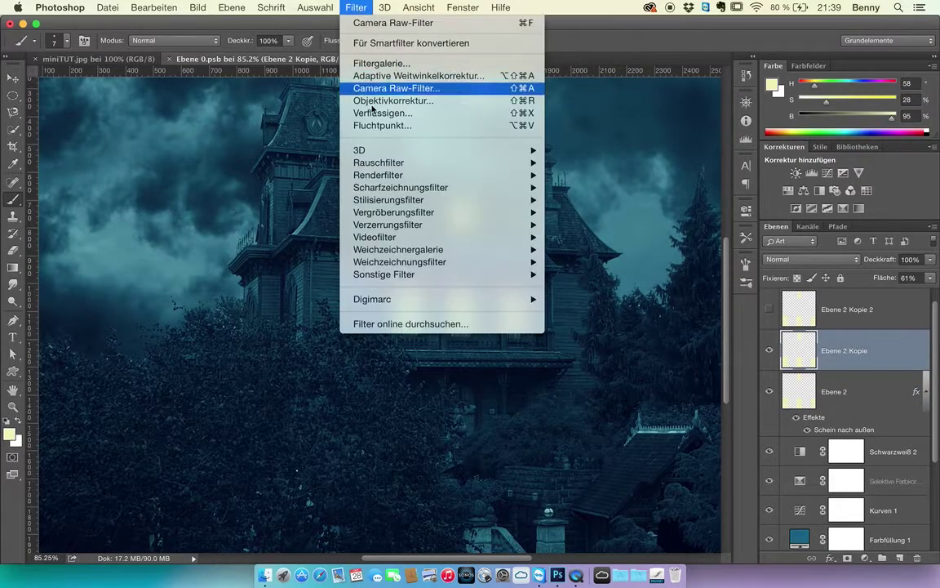
pyautogui.moveTo(504, 261)
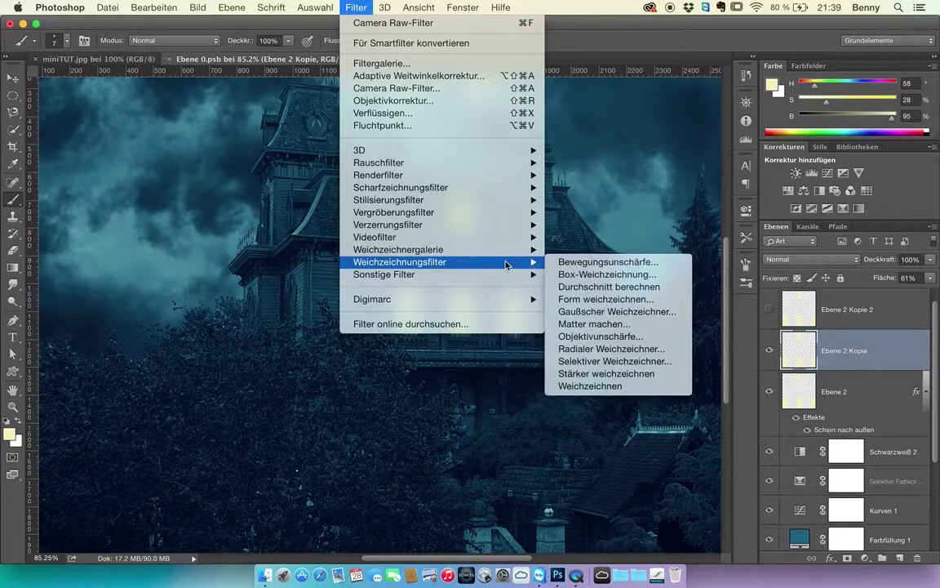
pyautogui.click(574, 264)
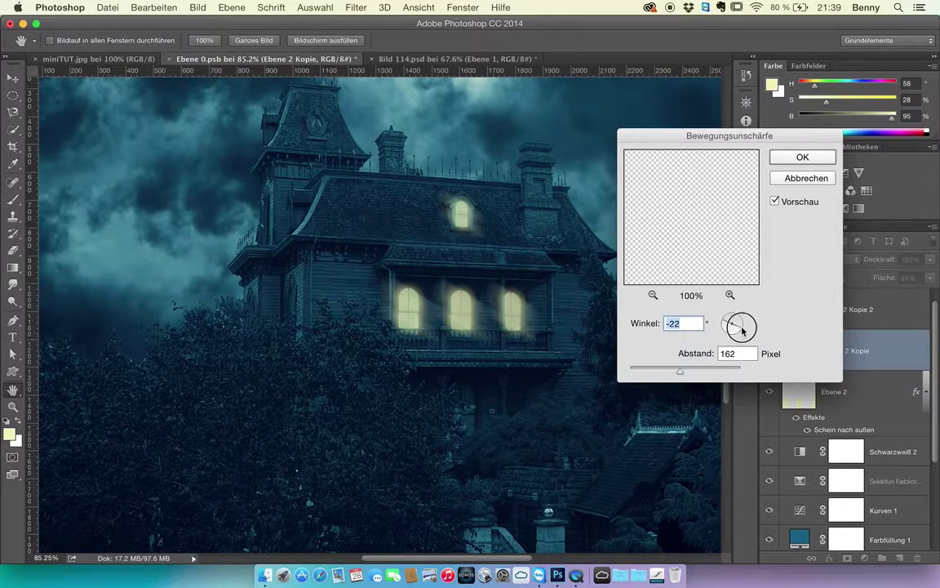
pyautogui.hotkey('shift', 'Up')
pyautogui.press('Down')
pyautogui.press('Down')
pyautogui.press('Down')
pyautogui.press('Down')
pyautogui.press('Down')
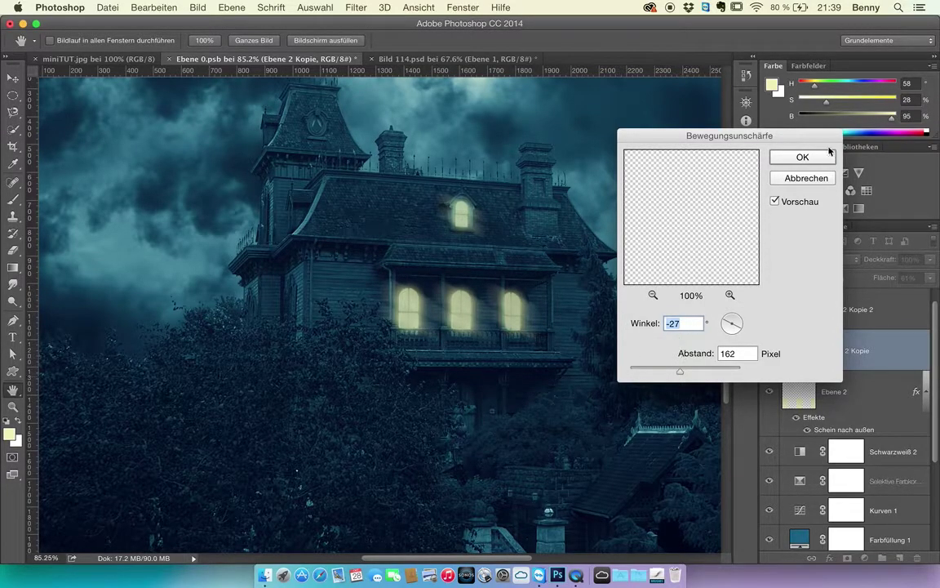
pyautogui.click(804, 162)
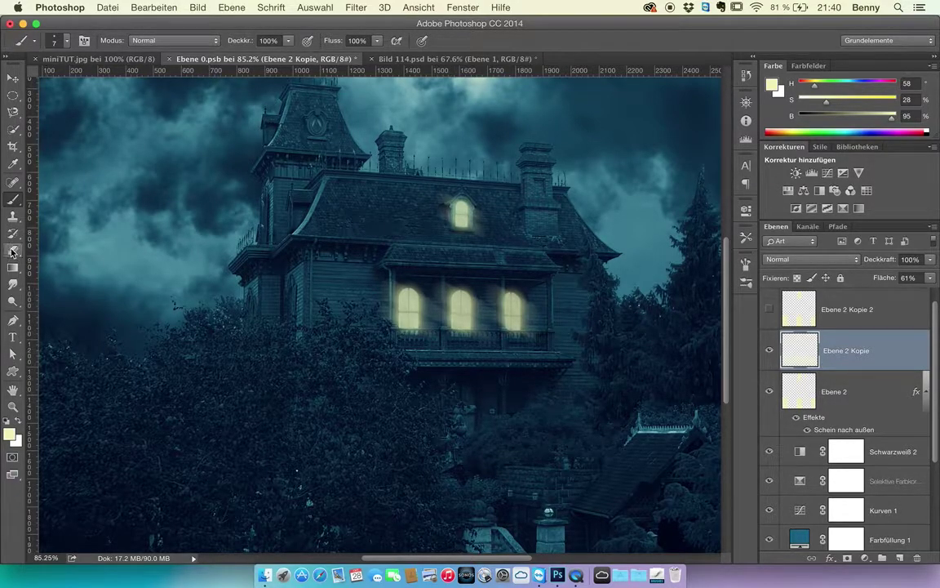
# - Erase the blurred light spilling above and to the left of the balcony windows on Ebene 2 Kopie with a 45 px eraser
pyautogui.press('e')
pyautogui.scroll(5, 359, 284)
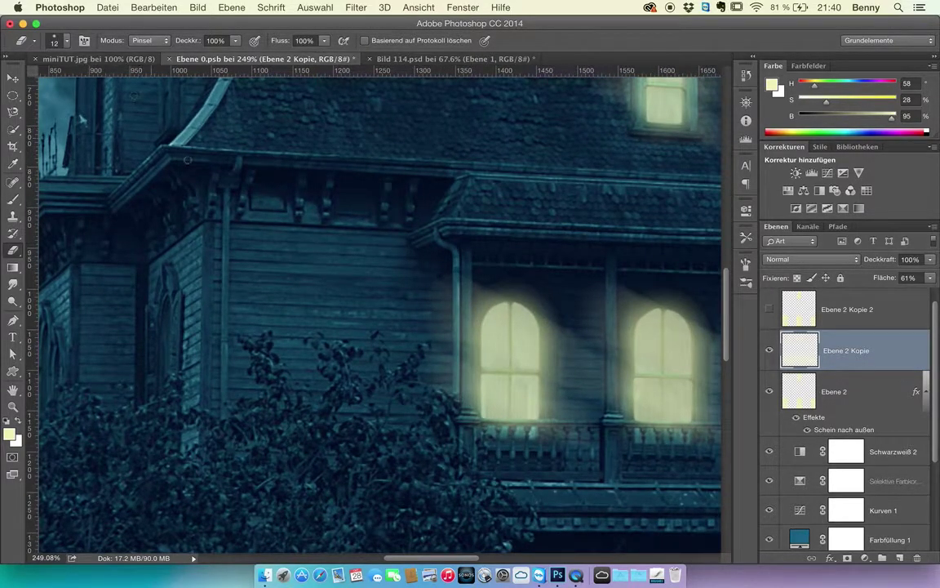
pyautogui.moveTo(336, 268); pyautogui.dragTo(363, 269)
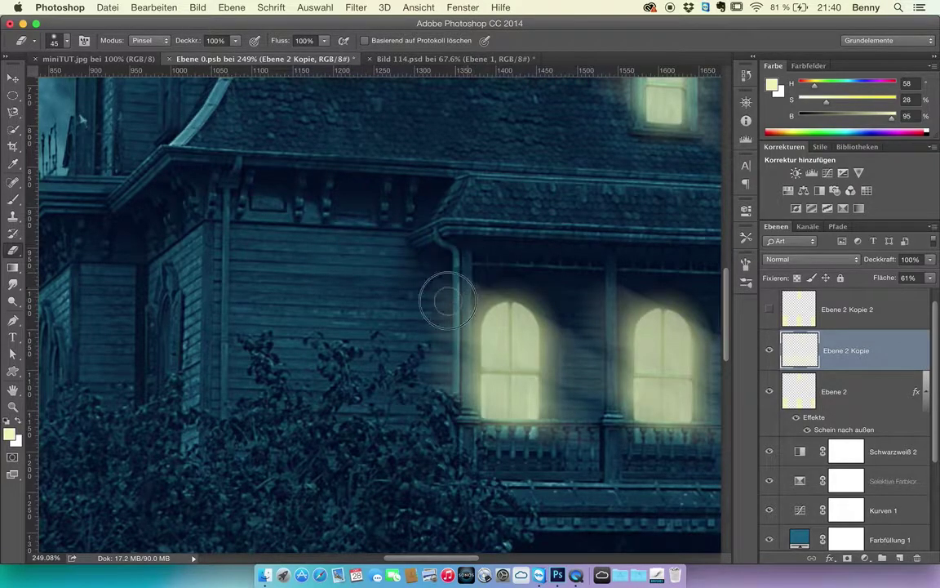
pyautogui.moveTo(465, 256)
pyautogui.mouseDown()
pyautogui.moveTo(441, 351)
pyautogui.moveTo(483, 269)
pyautogui.moveTo(450, 335)
pyautogui.moveTo(478, 278)
pyautogui.moveTo(465, 295)
pyautogui.moveTo(488, 283)
pyautogui.moveTo(455, 419)
pyautogui.moveTo(460, 316)
pyautogui.moveTo(455, 405)
pyautogui.mouseUp()
pyautogui.moveTo(584, 329); pyautogui.dragTo(451, 304)
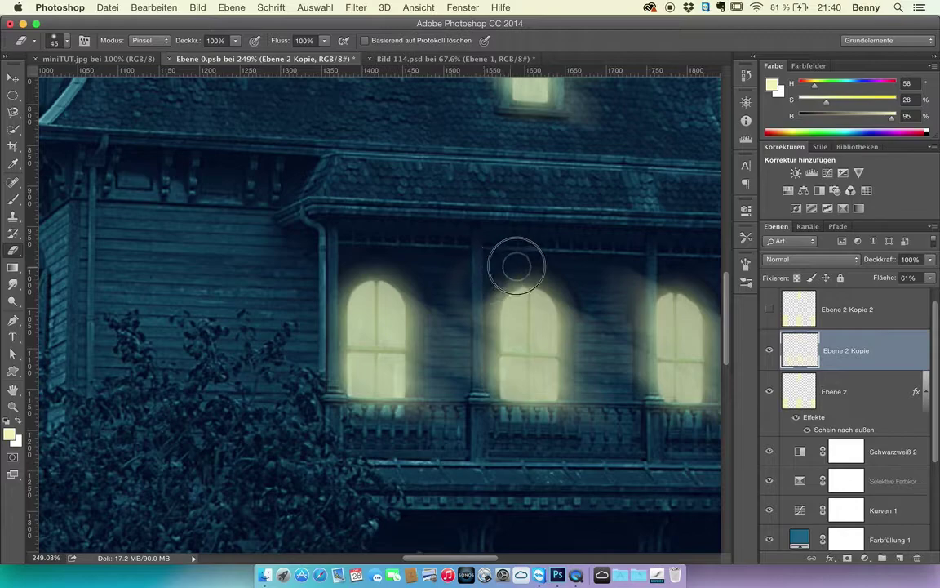
pyautogui.moveTo(522, 265)
pyautogui.mouseDown()
pyautogui.moveTo(484, 282)
pyautogui.moveTo(479, 312)
pyautogui.moveTo(472, 270)
pyautogui.moveTo(452, 300)
pyautogui.moveTo(476, 314)
pyautogui.moveTo(428, 322)
pyautogui.mouseUp()
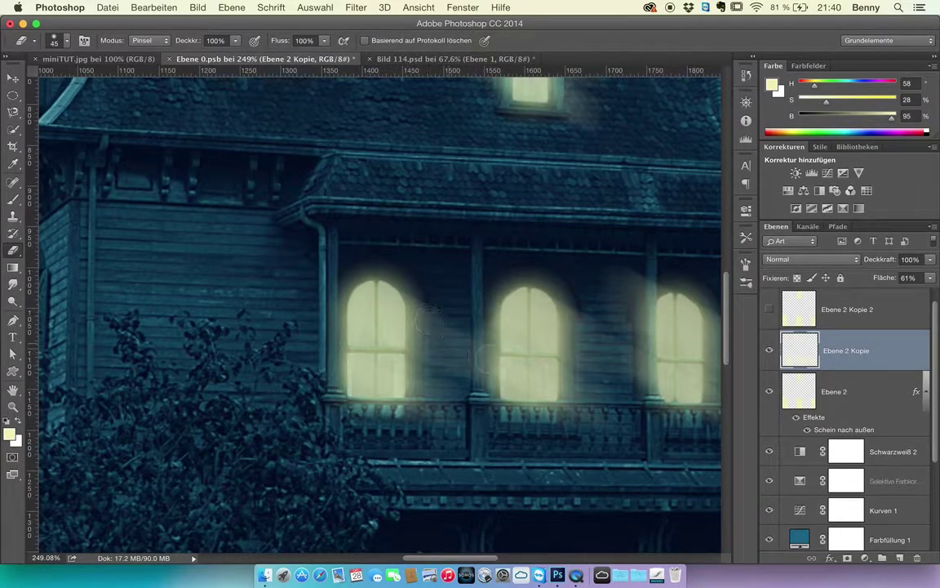
pyautogui.moveTo(626, 302); pyautogui.dragTo(432, 267)
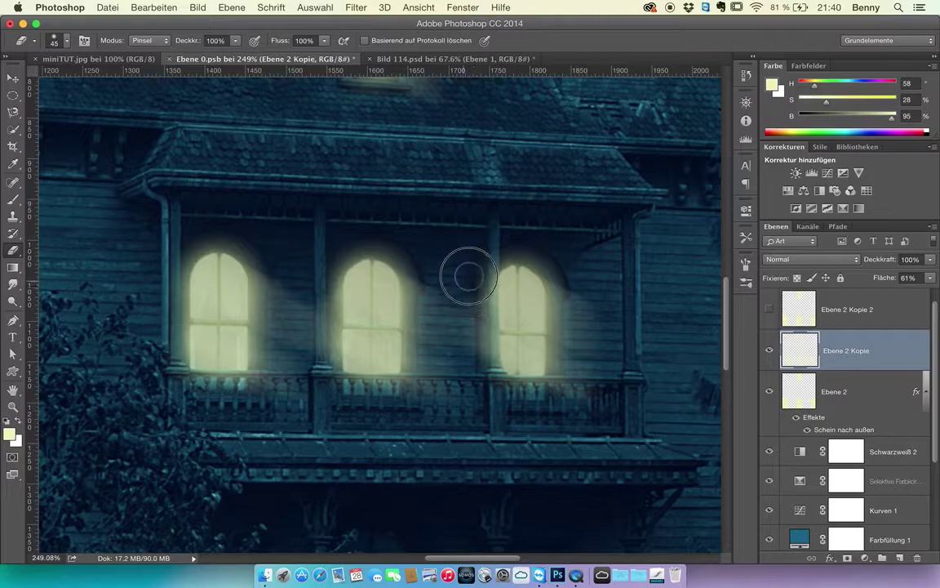
# - Erase the blurred light on the left side of the dormer window in the roof on Ebene 2 Kopie
pyautogui.scroll(5, 520, 346)
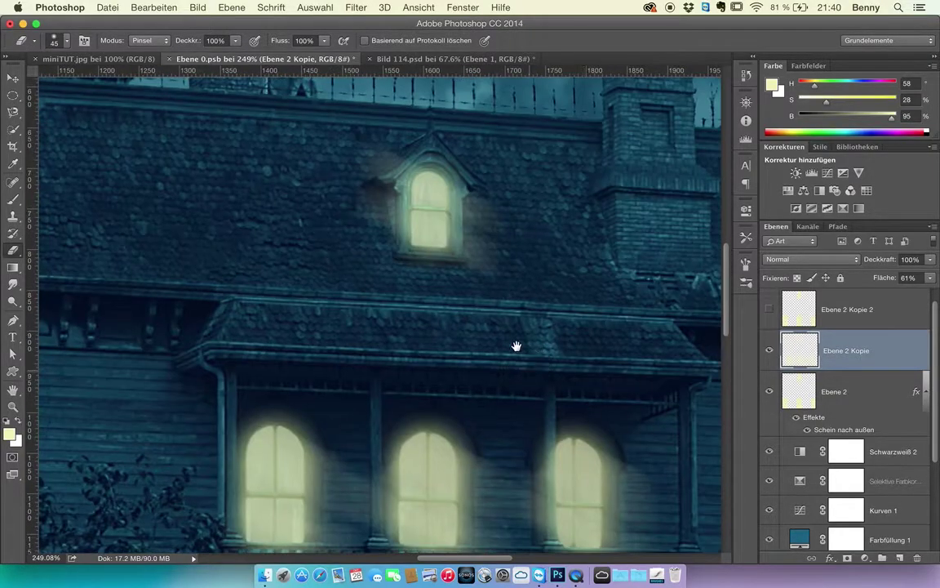
pyautogui.moveTo(378, 153)
pyautogui.mouseDown()
pyautogui.moveTo(374, 247)
pyautogui.moveTo(405, 137)
pyautogui.moveTo(389, 227)
pyautogui.moveTo(387, 155)
pyautogui.moveTo(415, 126)
pyautogui.mouseUp()
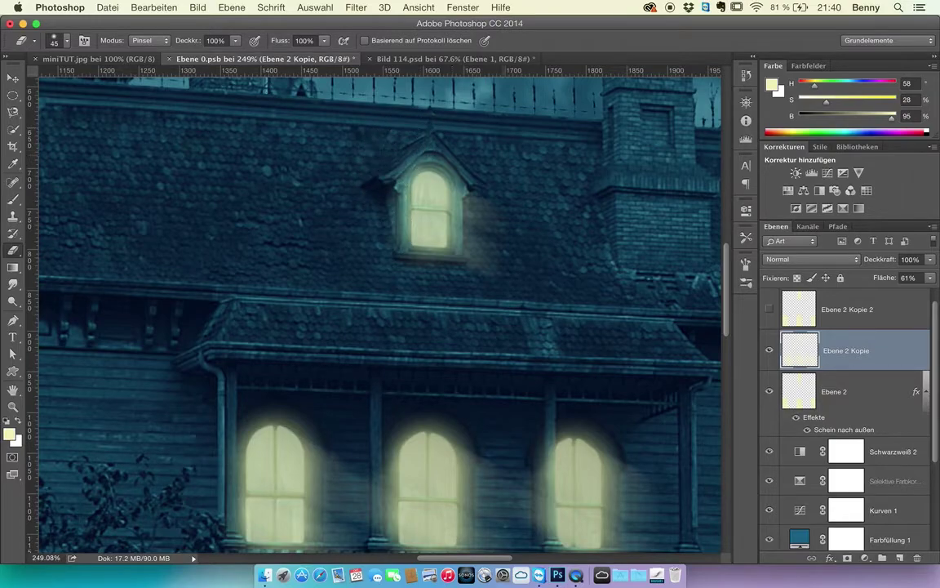
pyautogui.moveTo(529, 223)
pyautogui.mouseDown()
pyautogui.moveTo(487, 225)
pyautogui.moveTo(450, 279)
pyautogui.moveTo(496, 307)
pyautogui.mouseUp()
pyautogui.scroll(-2, 496, 307)
pyautogui.scroll(4, 496, 311)
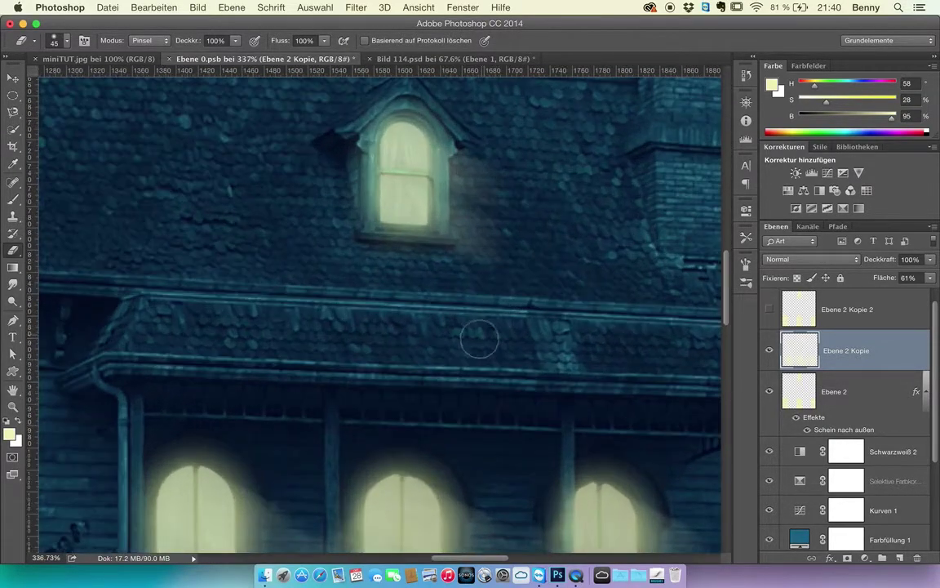
# - Erase blurred light over the balcony posts with a 15 px eraser and undo the last stroke on the third window's post
pyautogui.moveTo(463, 388); pyautogui.dragTo(474, 151)
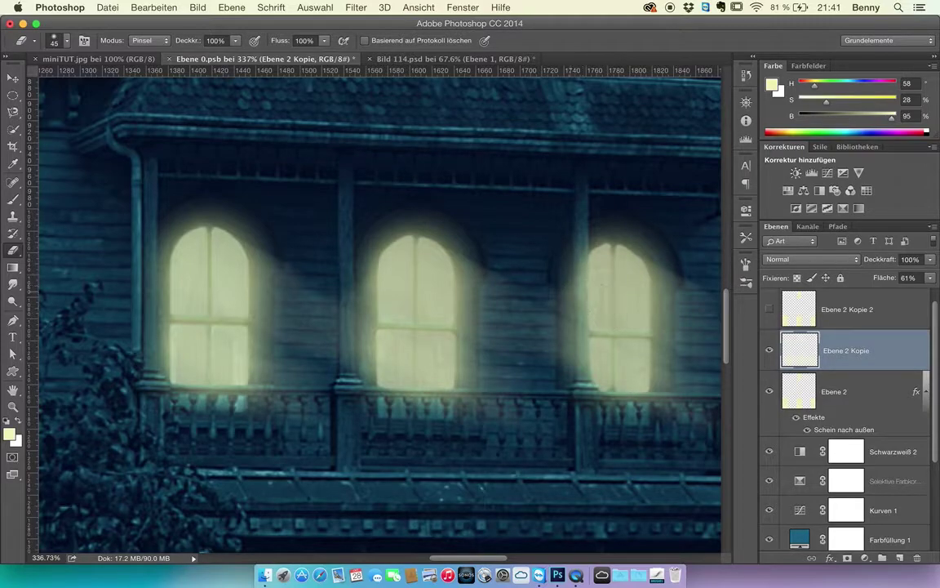
pyautogui.moveTo(342, 272)
pyautogui.mouseDown()
pyautogui.moveTo(315, 268)
pyautogui.moveTo(328, 270)
pyautogui.moveTo(314, 351)
pyautogui.mouseUp()
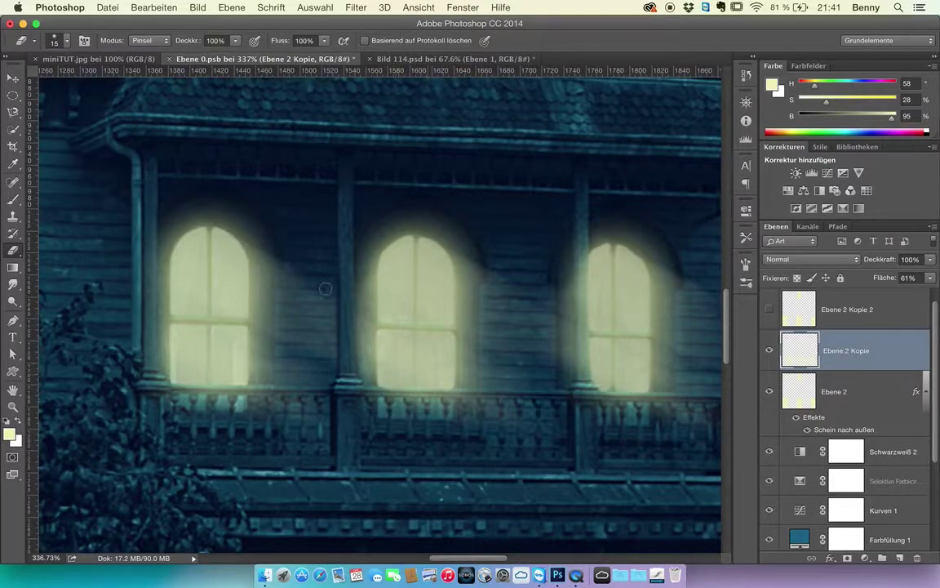
pyautogui.moveTo(554, 332)
pyautogui.mouseDown()
pyautogui.moveTo(484, 324)
pyautogui.moveTo(495, 285)
pyautogui.mouseUp()
pyautogui.moveTo(500, 372); pyautogui.dragTo(497, 244)
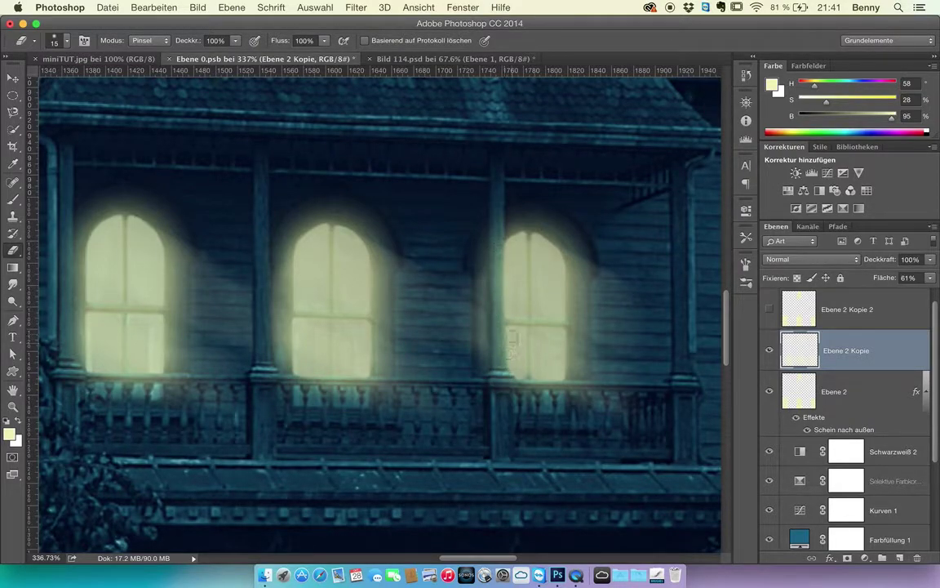
pyautogui.press('h')
pyautogui.moveTo(506, 326); pyautogui.dragTo(506, 330)
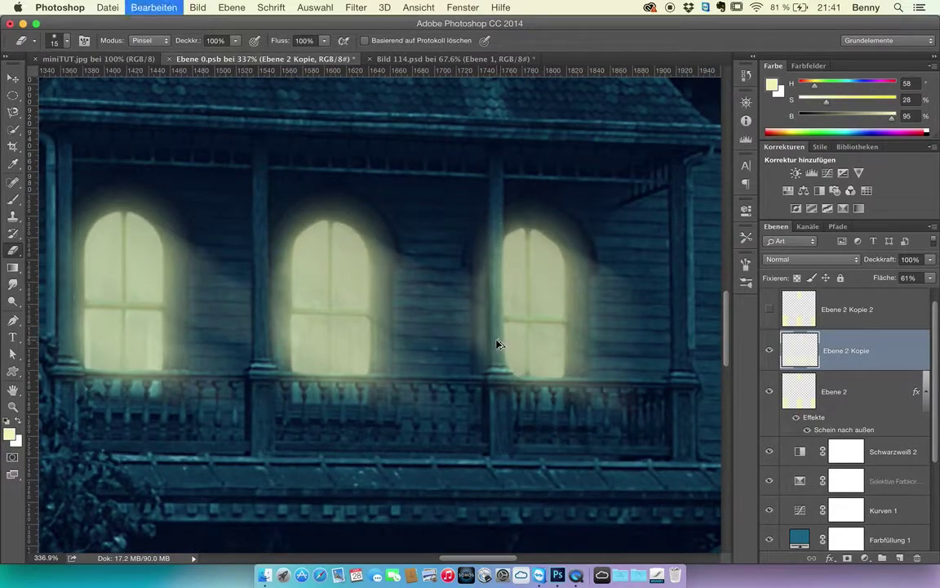
pyautogui.press('super+z')
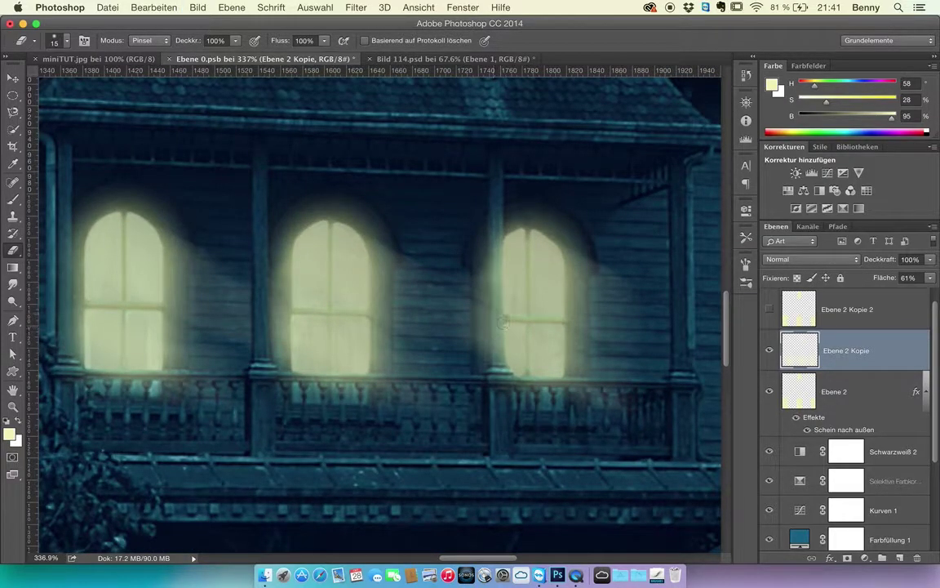
# - Erase the blurred light along the full height of the post beside the third balcony window
pyautogui.keyDown('alt'); pyautogui.scroll(8, 481, 306); pyautogui.keyUp('alt')
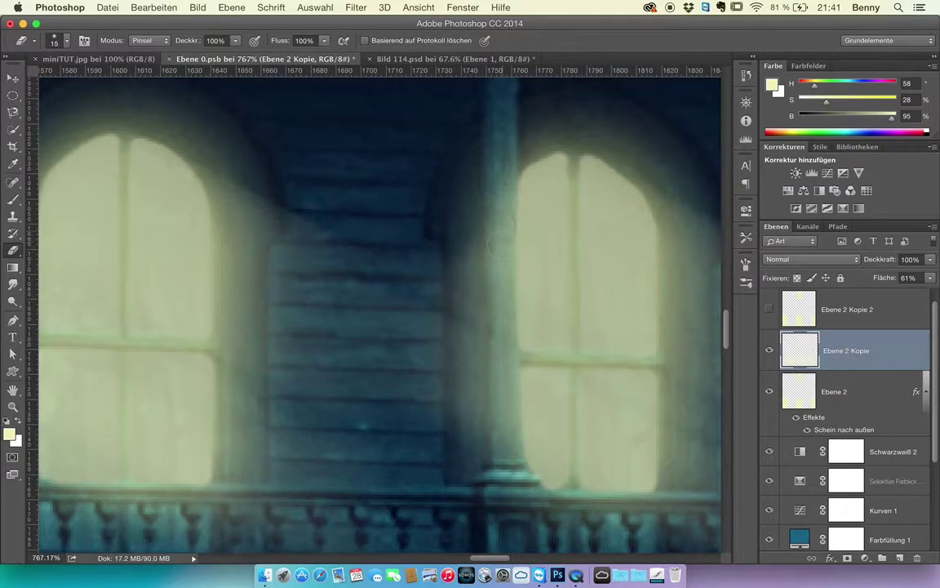
pyautogui.moveTo(501, 213); pyautogui.dragTo(501, 211)
pyautogui.moveTo(499, 448); pyautogui.dragTo(499, 436)
pyautogui.moveTo(492, 201); pyautogui.dragTo(497, 142)
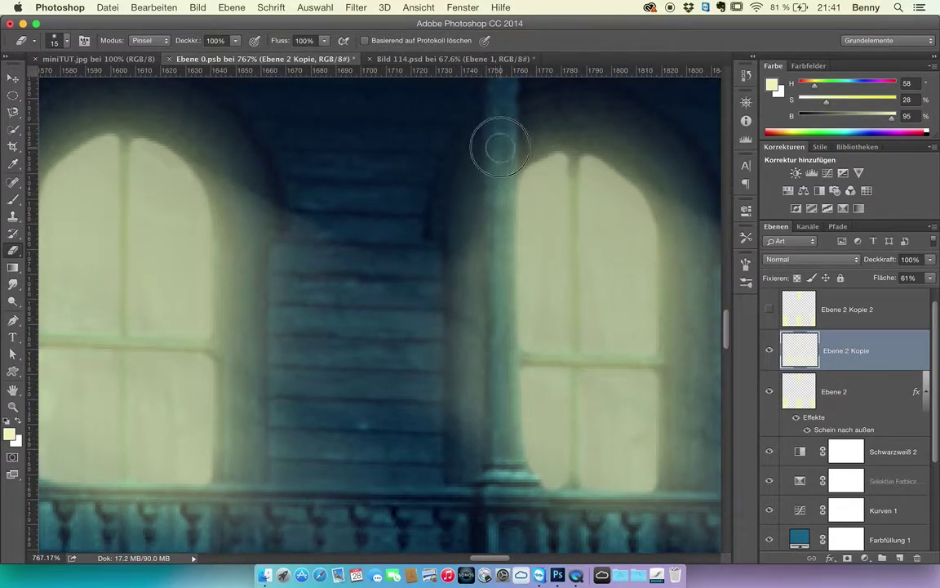
pyautogui.moveTo(499, 237)
pyautogui.mouseDown()
pyautogui.moveTo(521, 511)
pyautogui.moveTo(470, 460)
pyautogui.mouseUp()
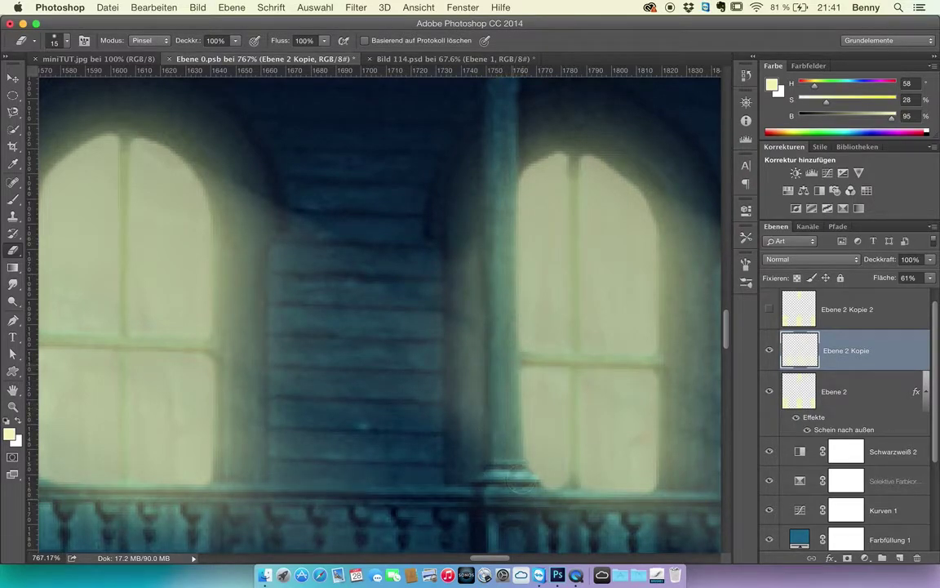
pyautogui.scroll(-10, 518, 351)
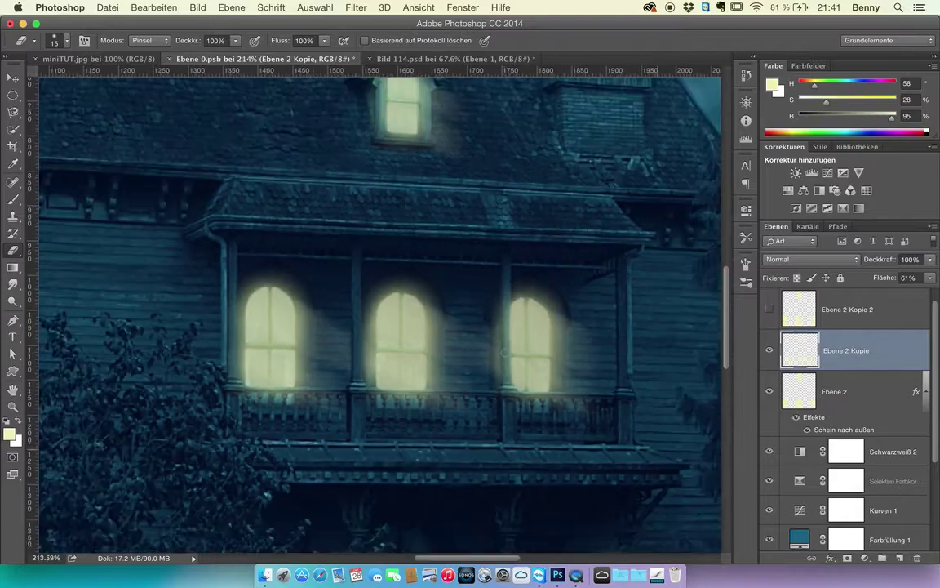
pyautogui.scroll(-3, 504, 351)
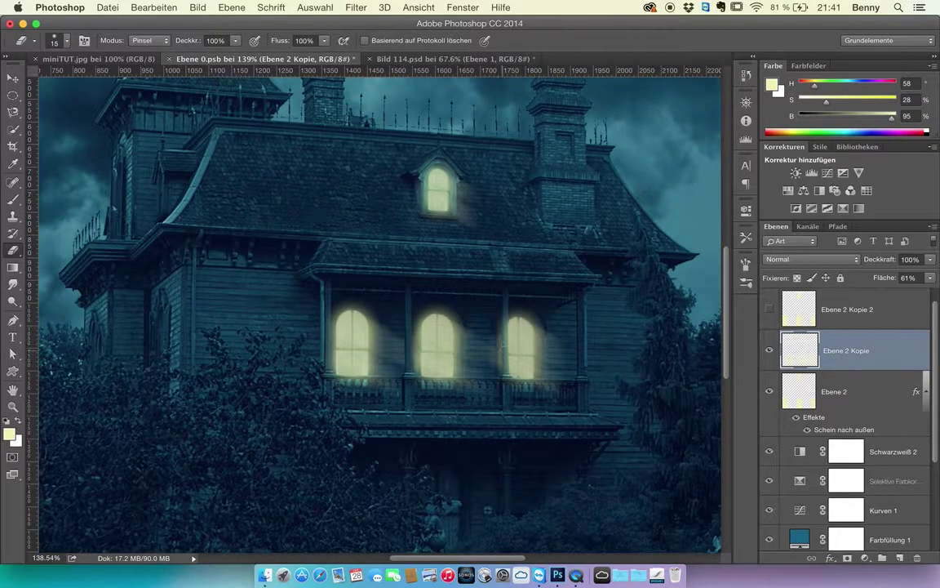
# - Show the layer Ebene 2 Kopie 2 and reapply the last motion blur to it
pyautogui.click(770, 311)
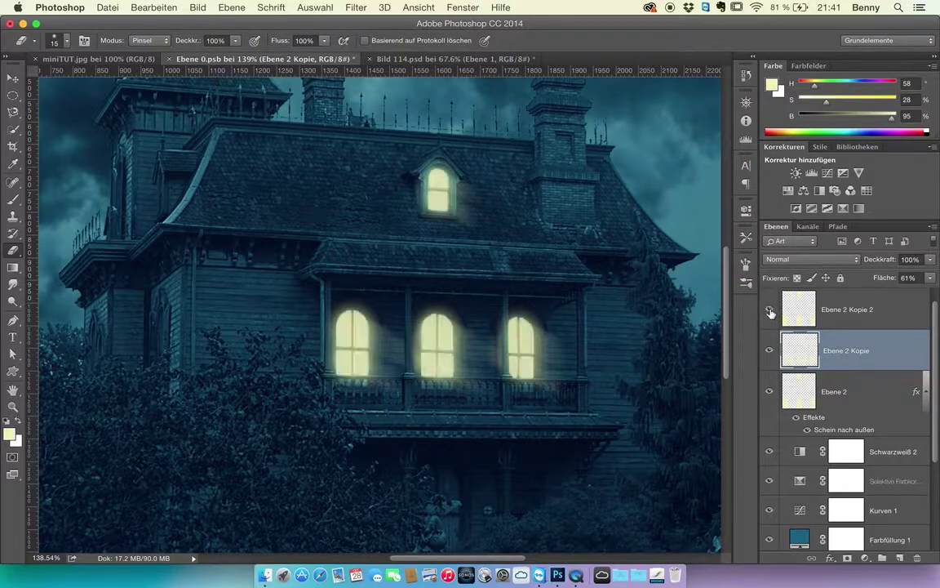
pyautogui.click(796, 315)
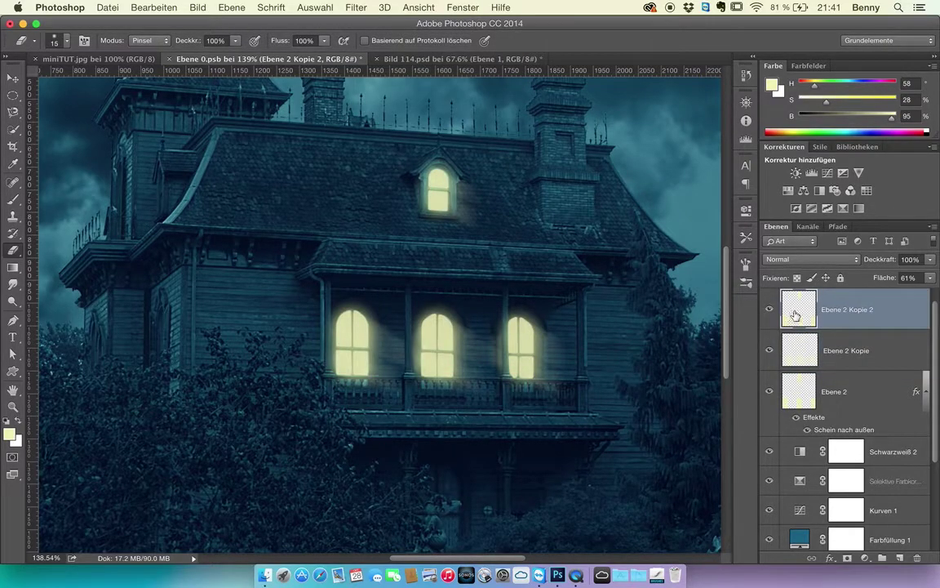
pyautogui.click(833, 351)
pyautogui.click(825, 318)
pyautogui.click(357, 8)
pyautogui.click(377, 23)
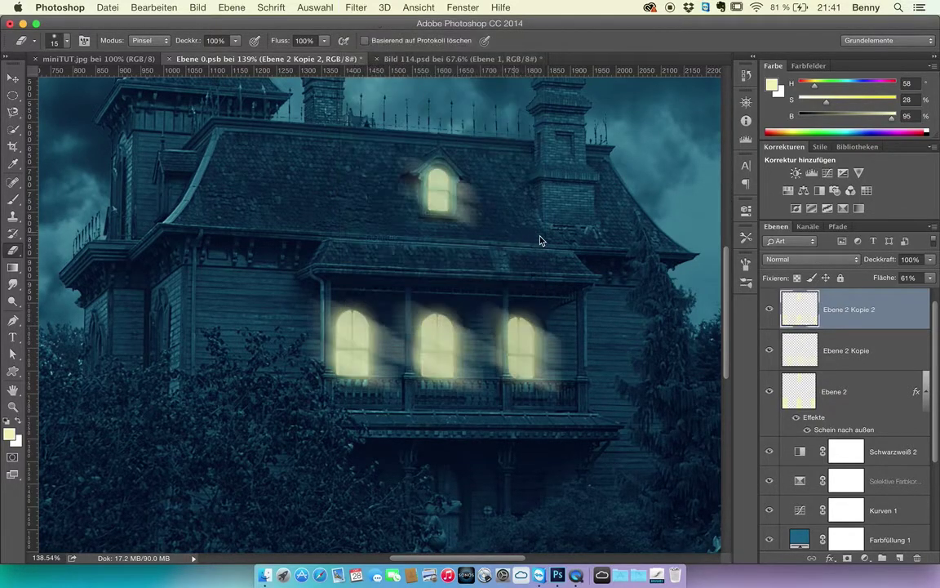
# - Distort Ebene 2 Kopie 2 by pulling its two right corners outward to about 113.84% width and 107.61% height, and apply the transformation
pyautogui.click(11, 77)
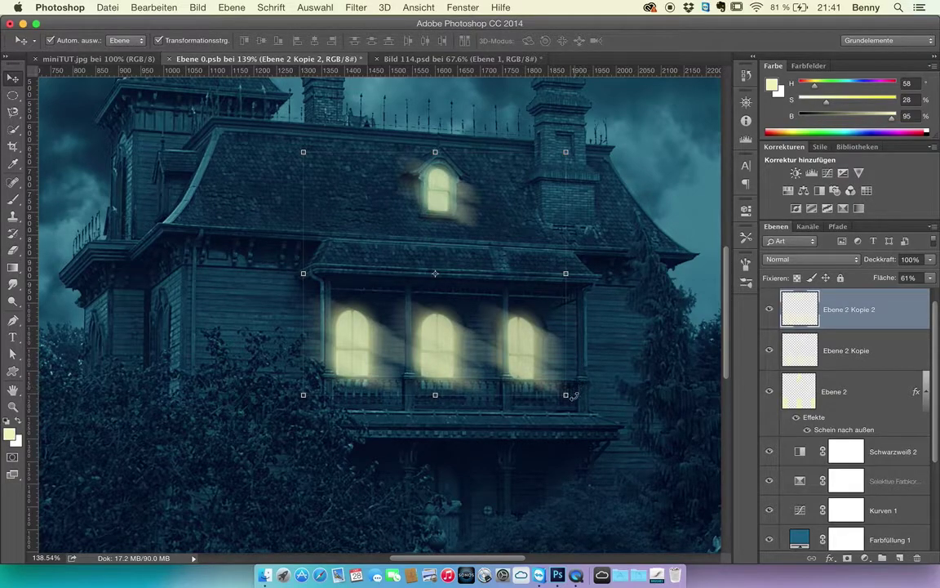
pyautogui.moveTo(566, 393); pyautogui.dragTo(601, 415)
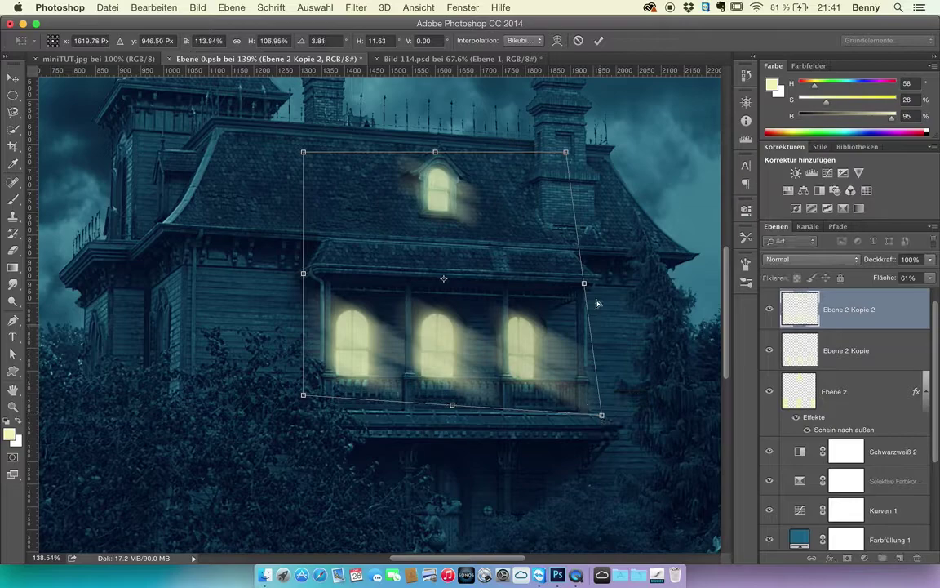
pyautogui.moveTo(567, 154); pyautogui.dragTo(594, 162)
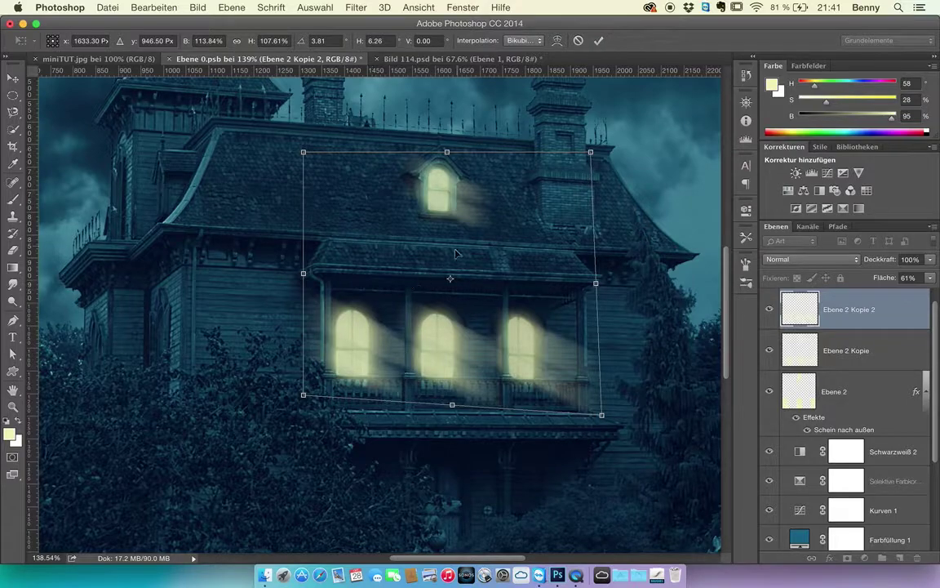
pyautogui.click(598, 40)
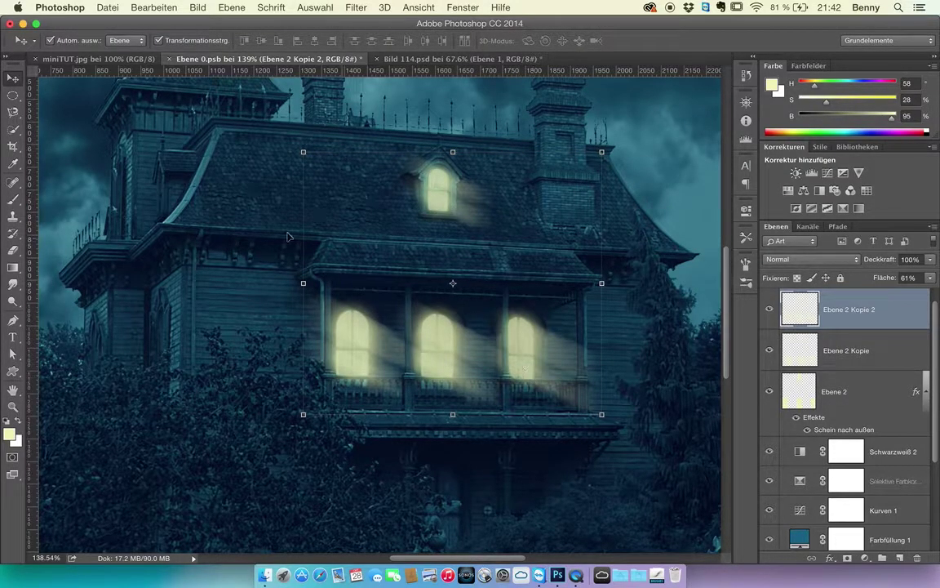
# - Erase the blurred light left of the dormer and balcony windows on Ebene 2 Kopie 2 with a larger eraser, and undo the last stroke
pyautogui.click(12, 249)
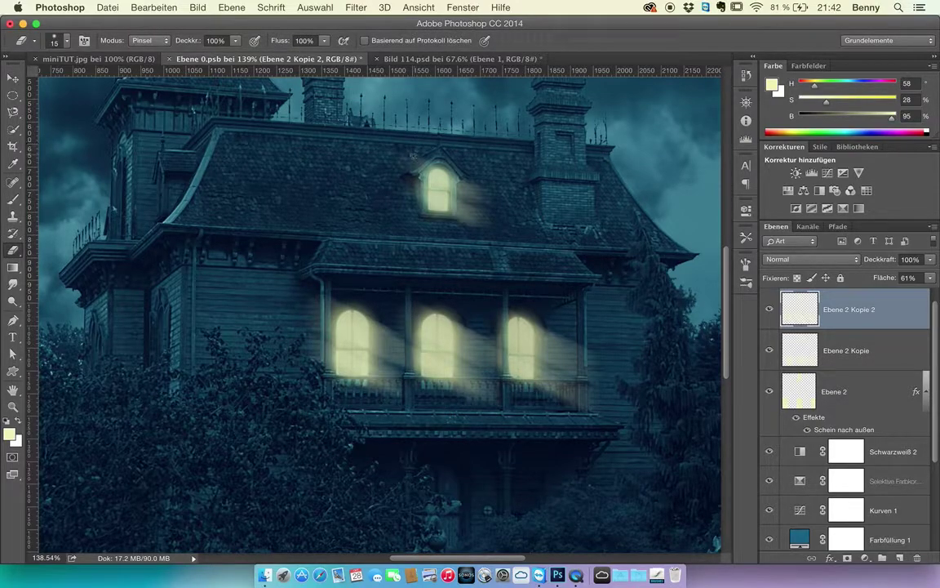
pyautogui.moveTo(411, 151); pyautogui.dragTo(418, 151)
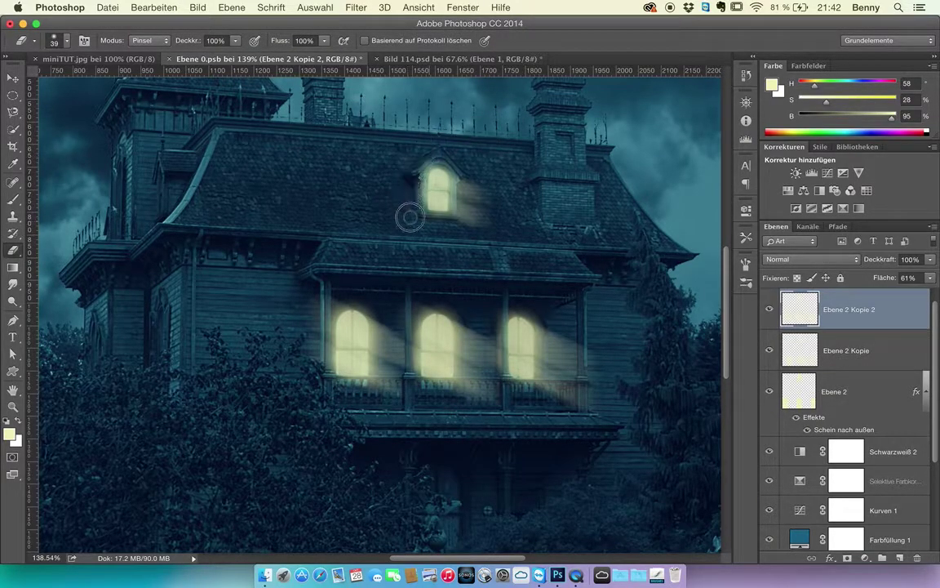
pyautogui.moveTo(347, 301)
pyautogui.mouseDown()
pyautogui.moveTo(336, 264)
pyautogui.moveTo(315, 304)
pyautogui.mouseUp()
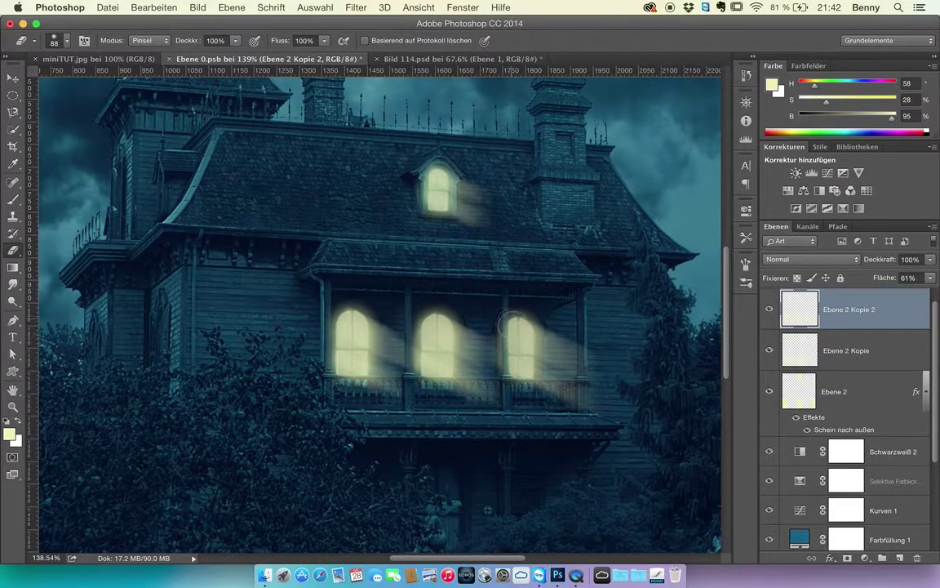
pyautogui.press('super+z')
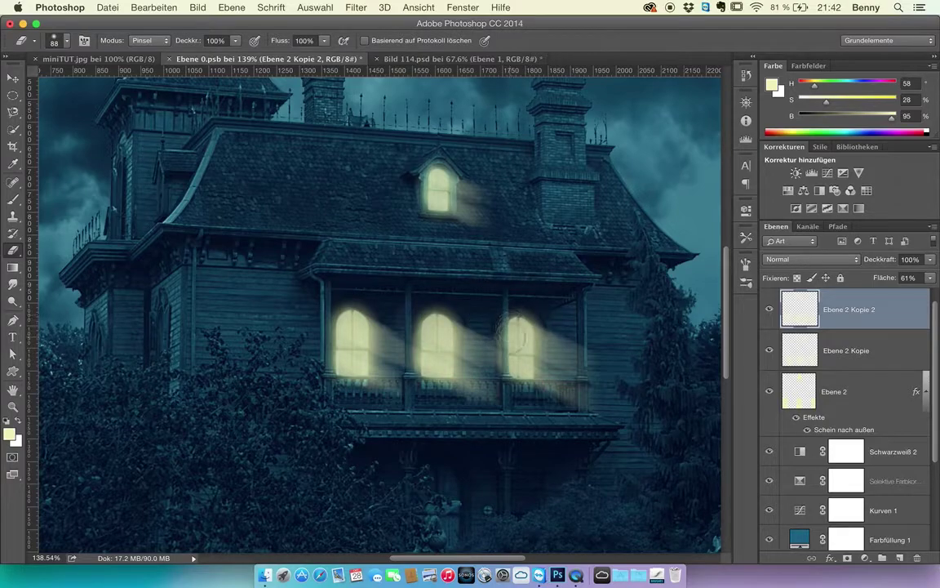
# - Erase the stray blurred light around the balcony posts on Ebene 2 Kopie 2 and compare the image with that layer hidden and shown
pyautogui.moveTo(514, 334)
pyautogui.mouseDown()
pyautogui.moveTo(487, 324)
pyautogui.moveTo(416, 330)
pyautogui.mouseUp()
pyautogui.scroll(-1, 590, 369)
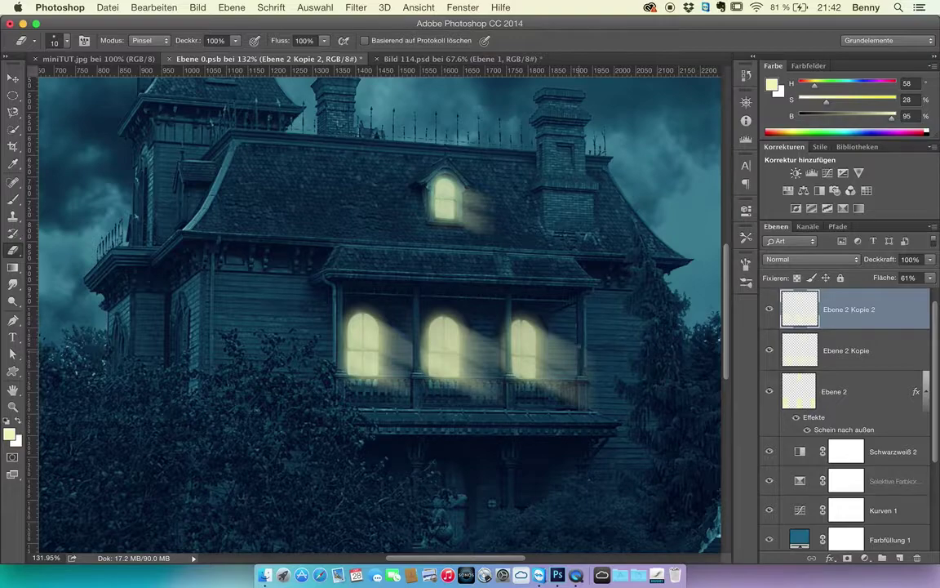
pyautogui.moveTo(581, 389); pyautogui.dragTo(584, 381)
pyautogui.press('super+0')
pyautogui.press('super+plus')
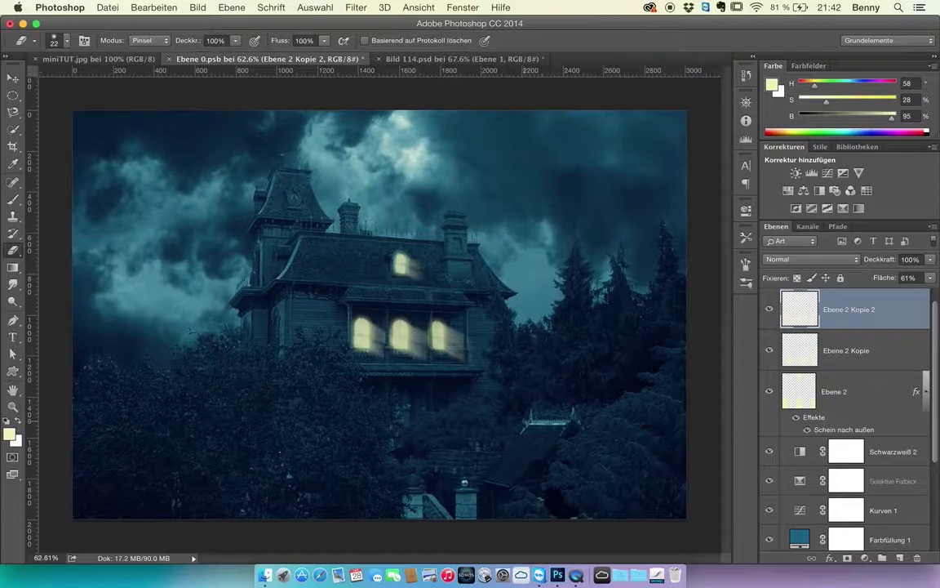
pyautogui.click(768, 311)
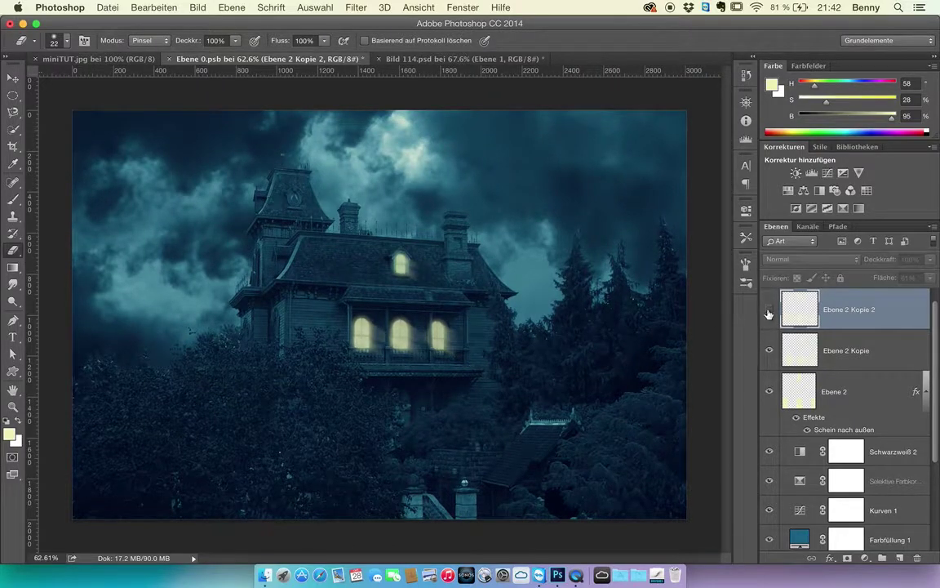
pyautogui.click(768, 310)
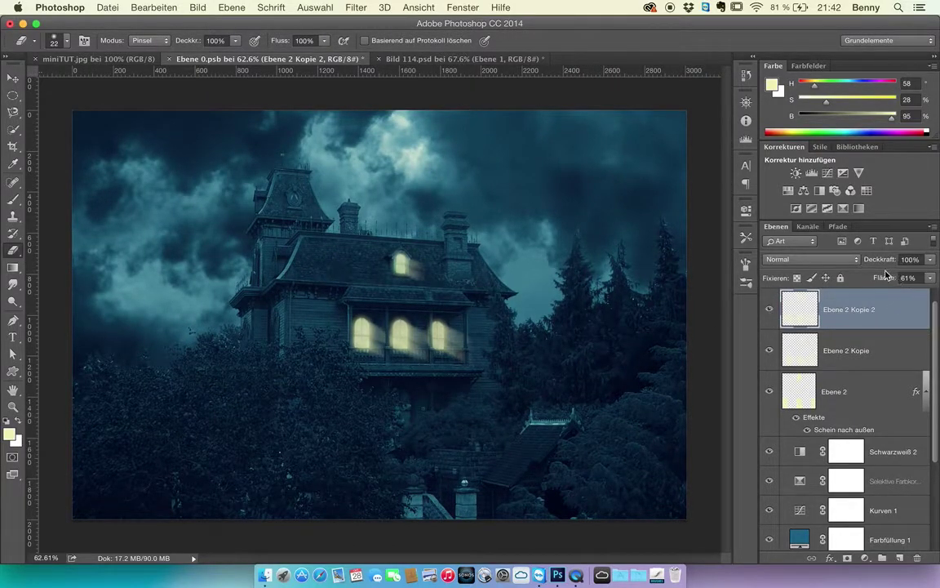
# - Set Ebene 2 Kopie 2 and Ebene 2 Kopie to the Lineares Licht blend mode and reduce Ebene 2 Kopie's fill to 50%
pyautogui.click(834, 260)
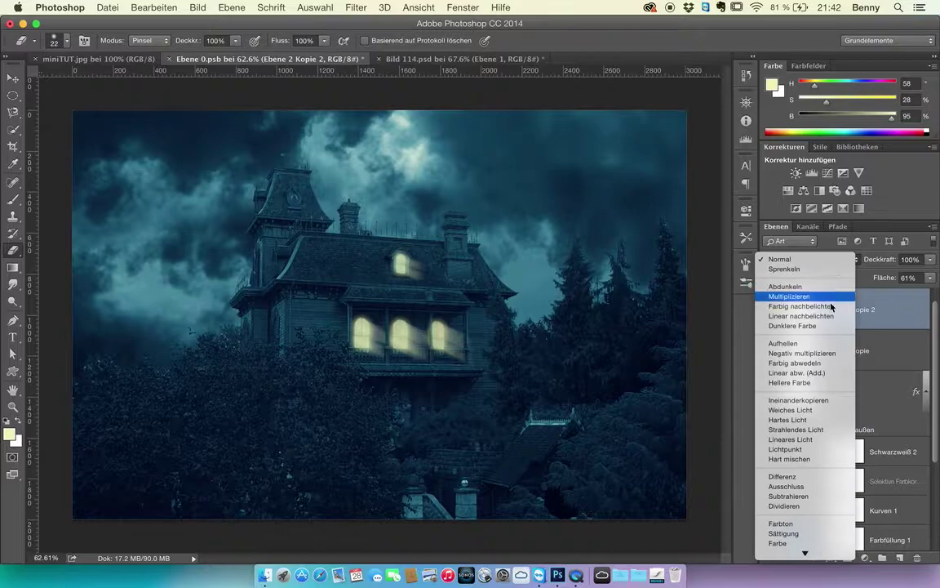
pyautogui.click(802, 441)
pyautogui.click(842, 353)
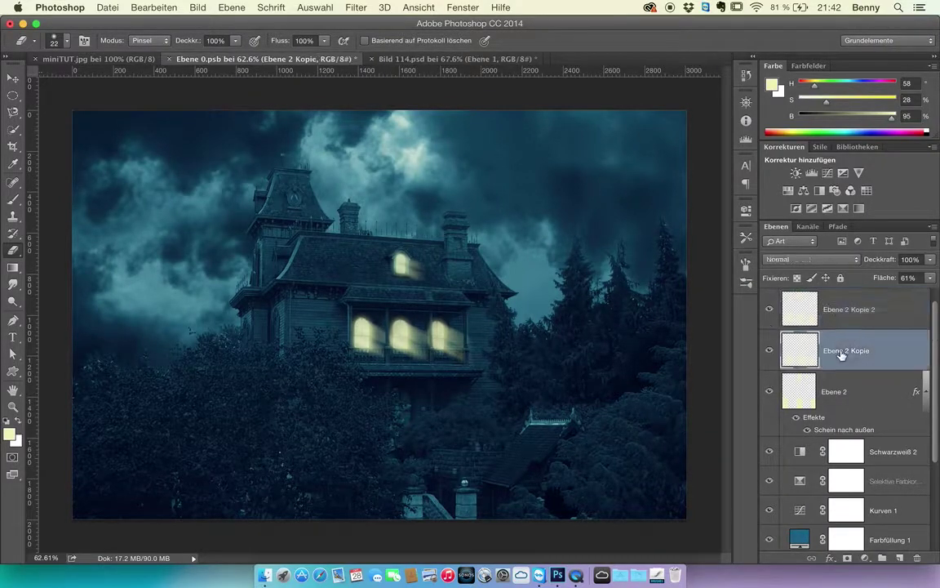
pyautogui.click(830, 261)
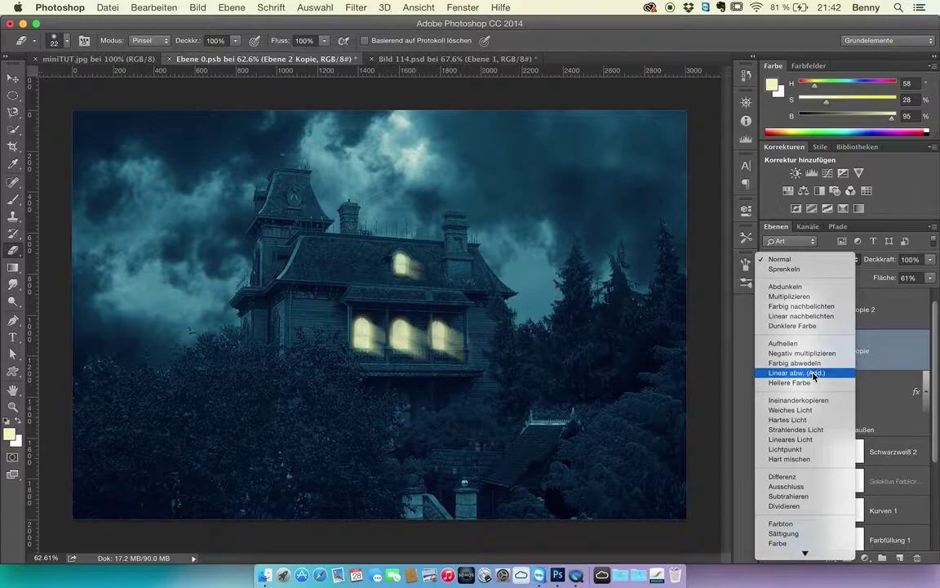
pyautogui.click(803, 439)
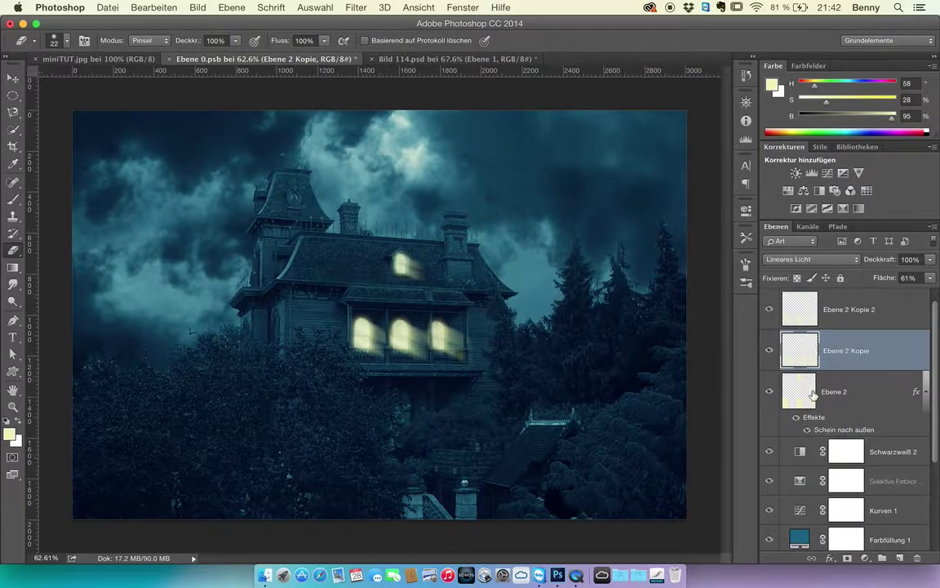
pyautogui.moveTo(891, 279); pyautogui.dragTo(859, 278)
pyautogui.click(844, 262)
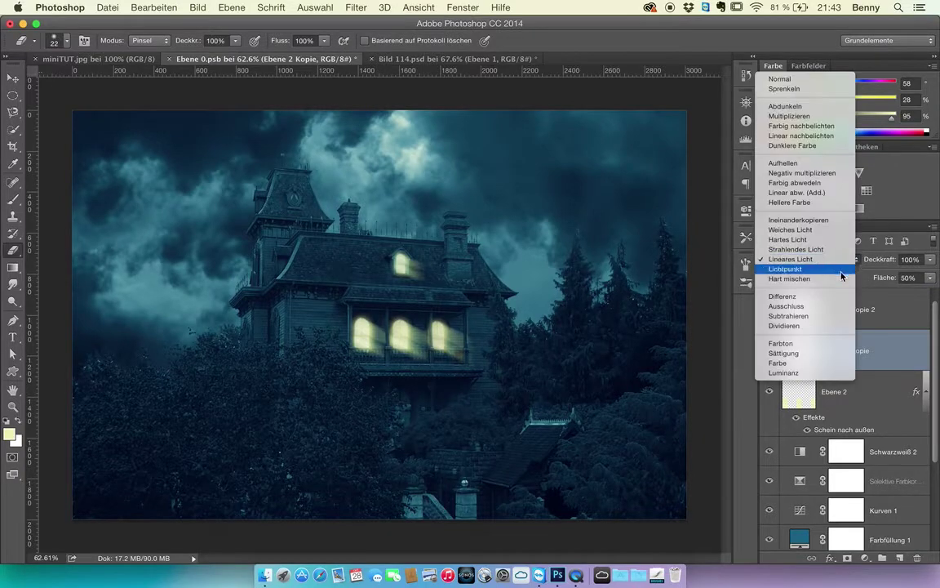
pyautogui.click(800, 273)
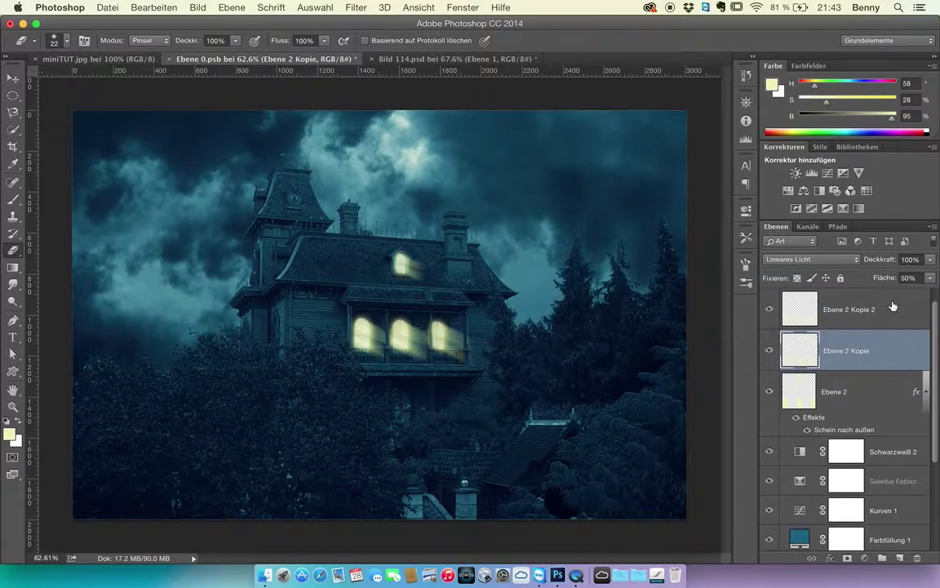
# - Lower the fill of Ebene 2 Kopie 2 to 47%, try the Weiches Licht and Sprenkeln blend modes, and undo the last one
pyautogui.click(893, 306)
pyautogui.moveTo(887, 280); pyautogui.dragTo(875, 283)
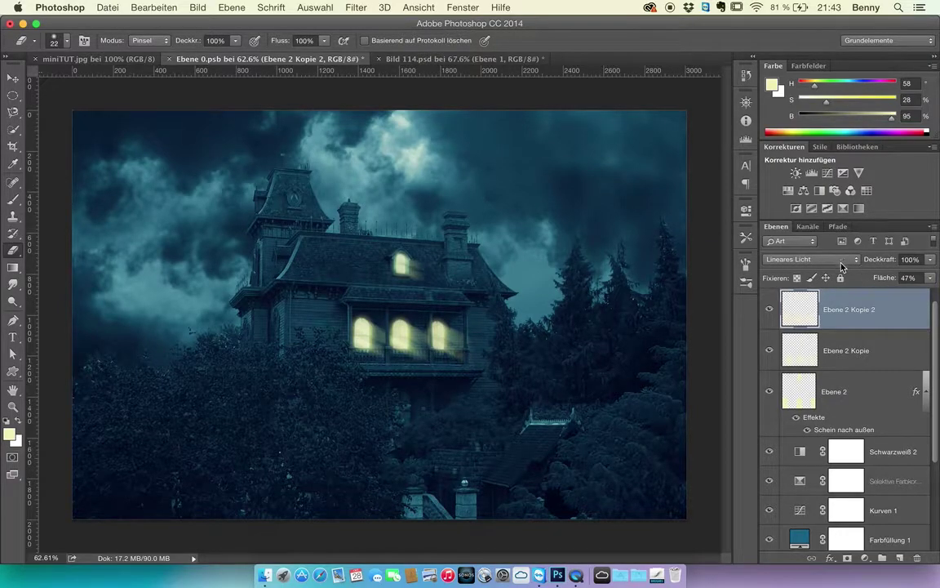
pyautogui.click(848, 259)
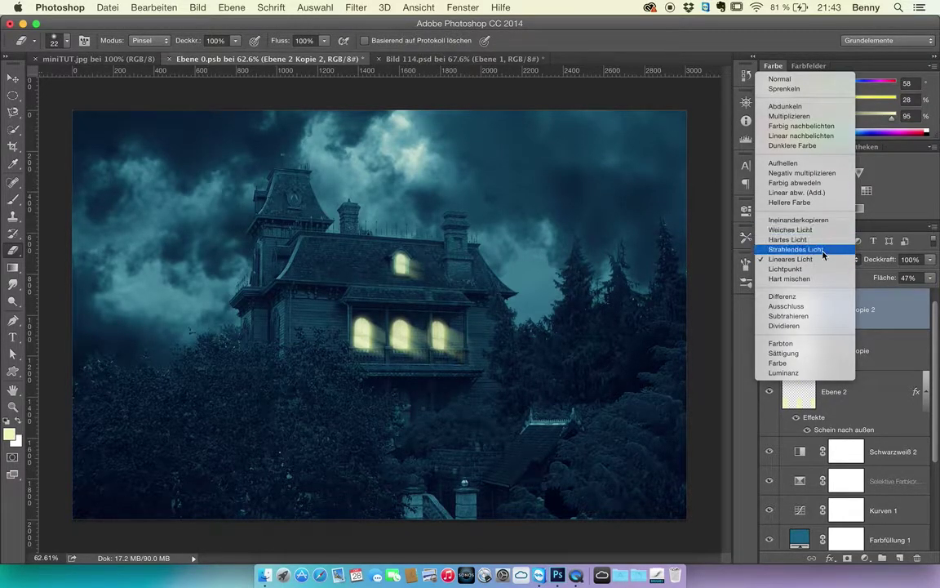
pyautogui.click(821, 235)
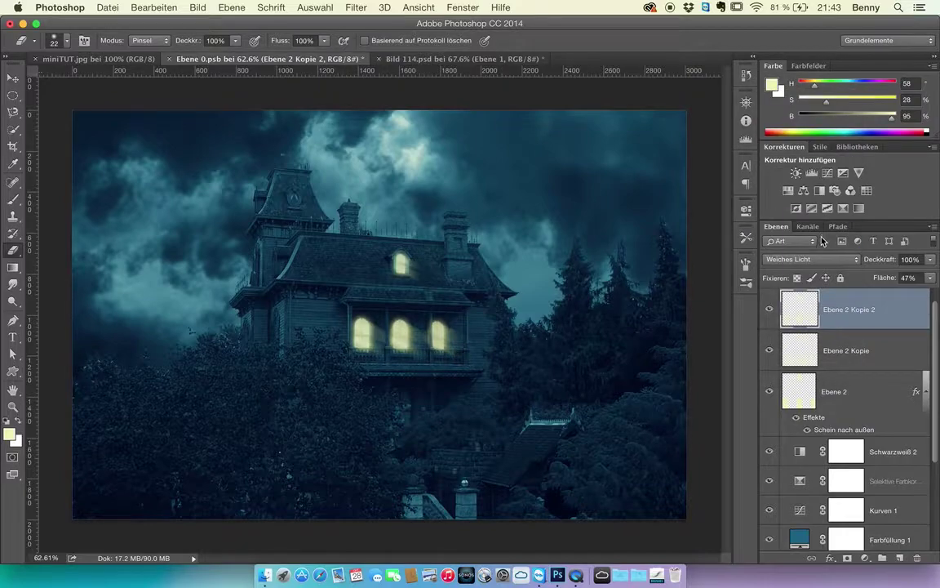
pyautogui.click(838, 263)
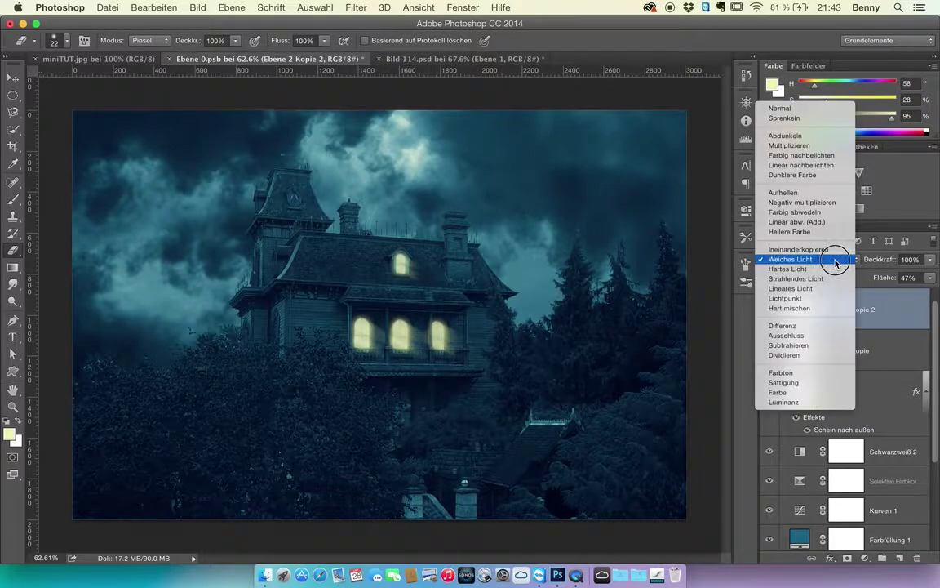
pyautogui.click(832, 118)
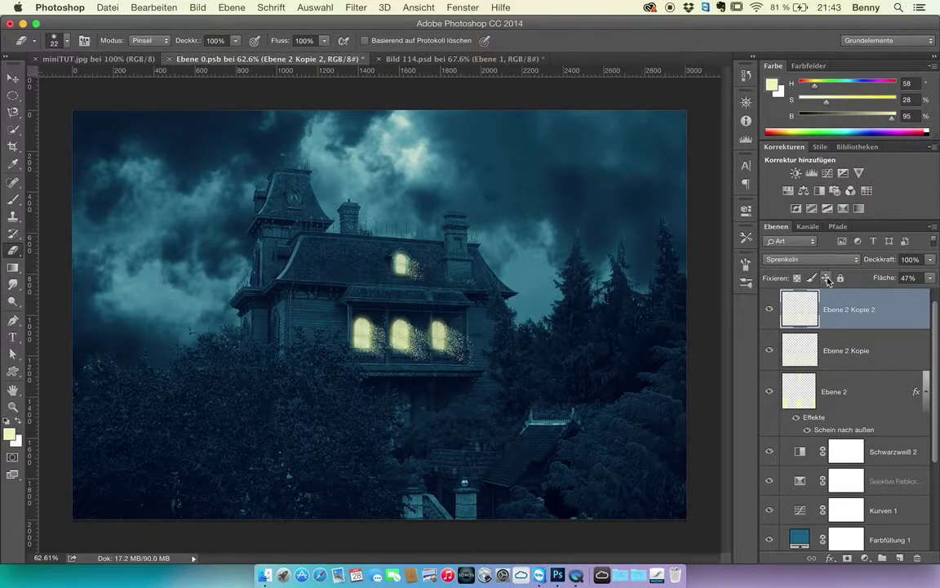
pyautogui.press('super+z')
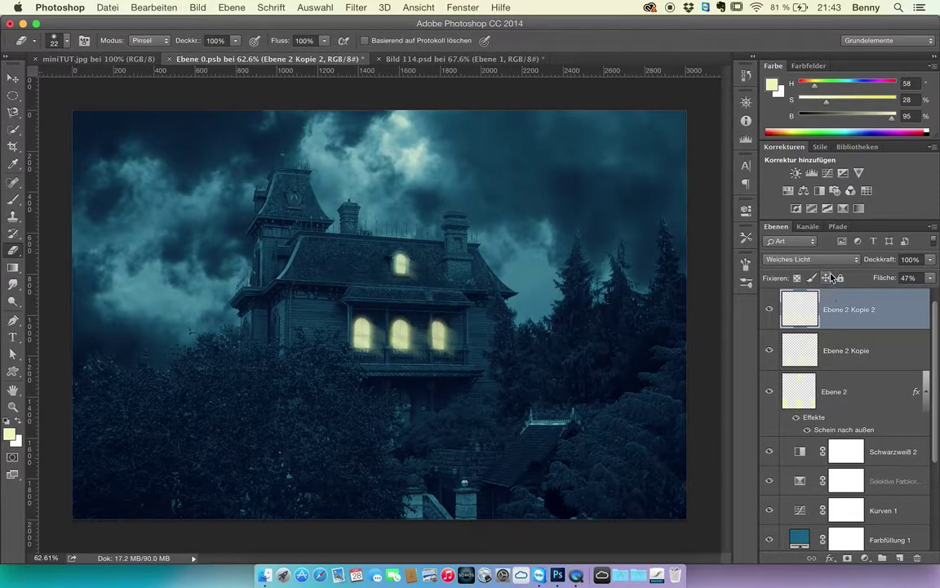
# - Set Ebene 2 Kopie 2 to the Normal blend mode with 40% fill, and compare both light copies hidden and shown
pyautogui.click(830, 263)
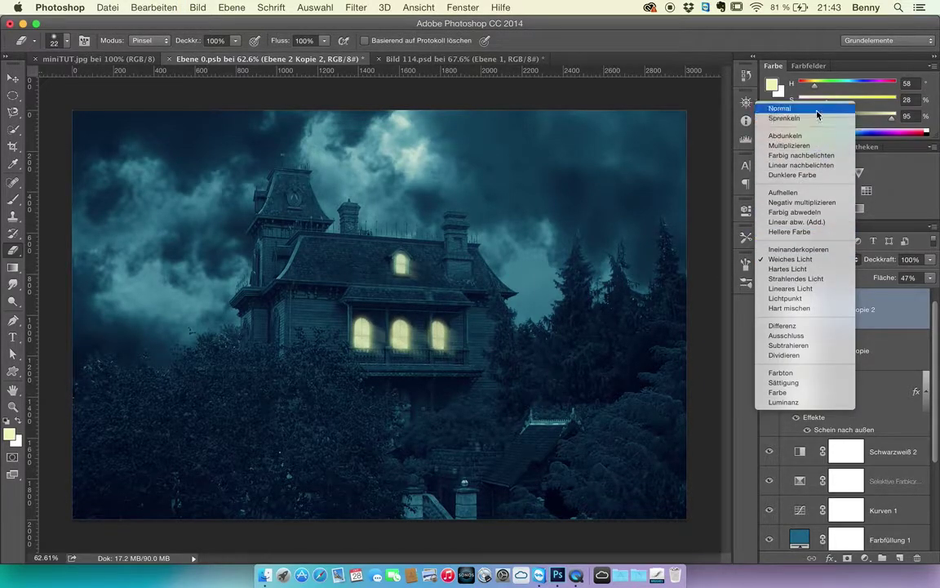
pyautogui.click(812, 147)
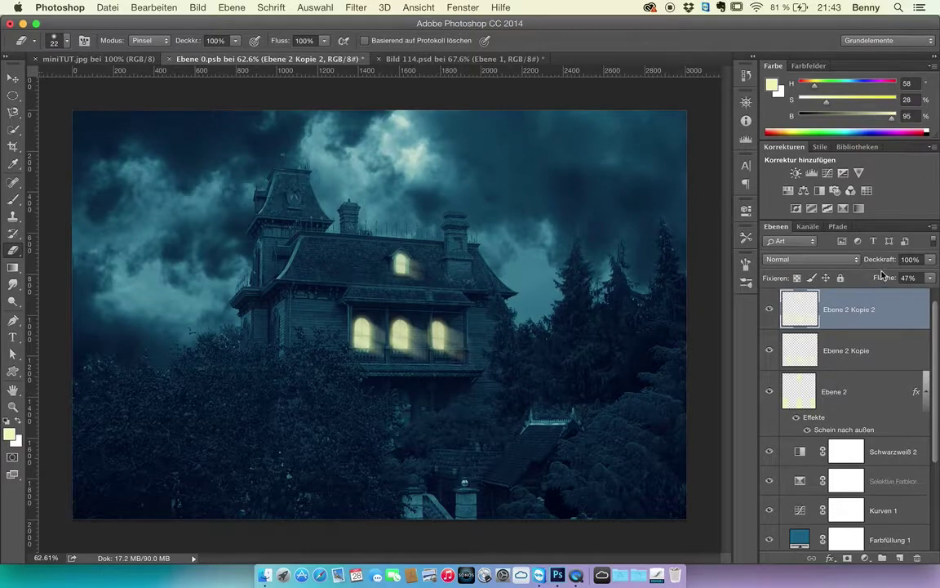
pyautogui.moveTo(886, 277); pyautogui.dragTo(877, 280)
pyautogui.click(769, 313)
pyautogui.click(768, 313)
pyautogui.click(768, 352)
pyautogui.click(769, 353)
# - Soften the light rays on Ebene 2 Kopie 2 with a small-radius Gaussian blur
pyautogui.click(355, 7)
pyautogui.moveTo(441, 262)
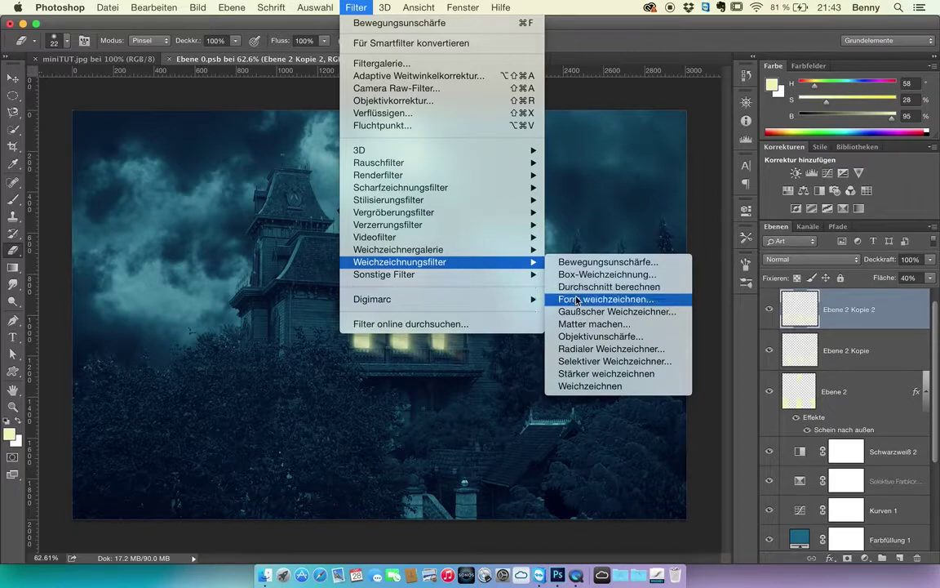
pyautogui.click(595, 312)
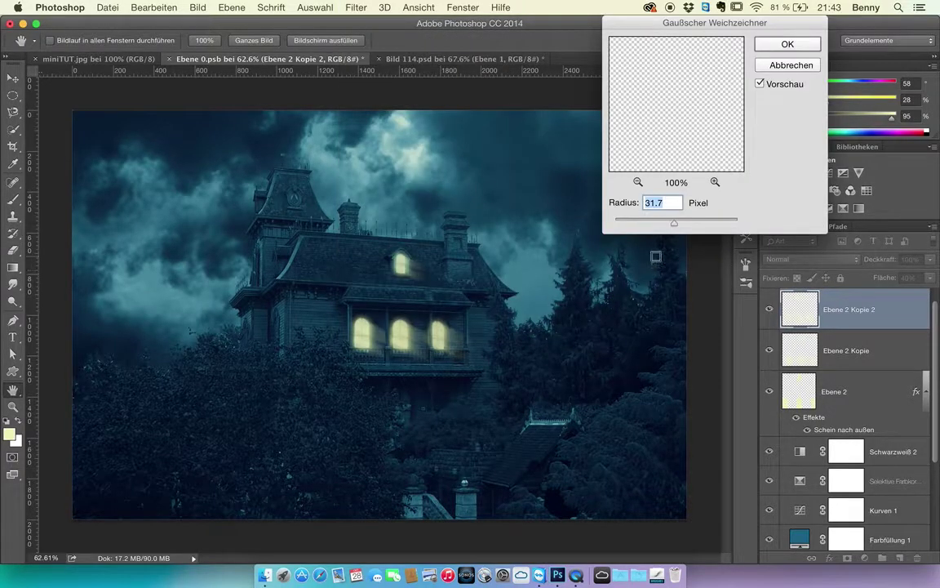
pyautogui.moveTo(674, 222); pyautogui.dragTo(658, 223)
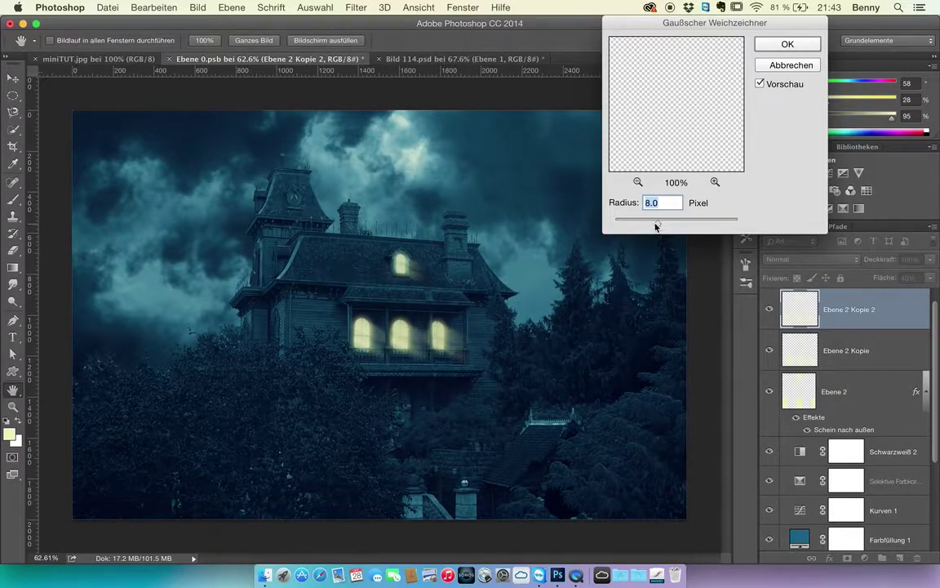
pyautogui.moveTo(658, 224); pyautogui.dragTo(653, 228)
pyautogui.moveTo(656, 226); pyautogui.dragTo(658, 219)
pyautogui.click(789, 48)
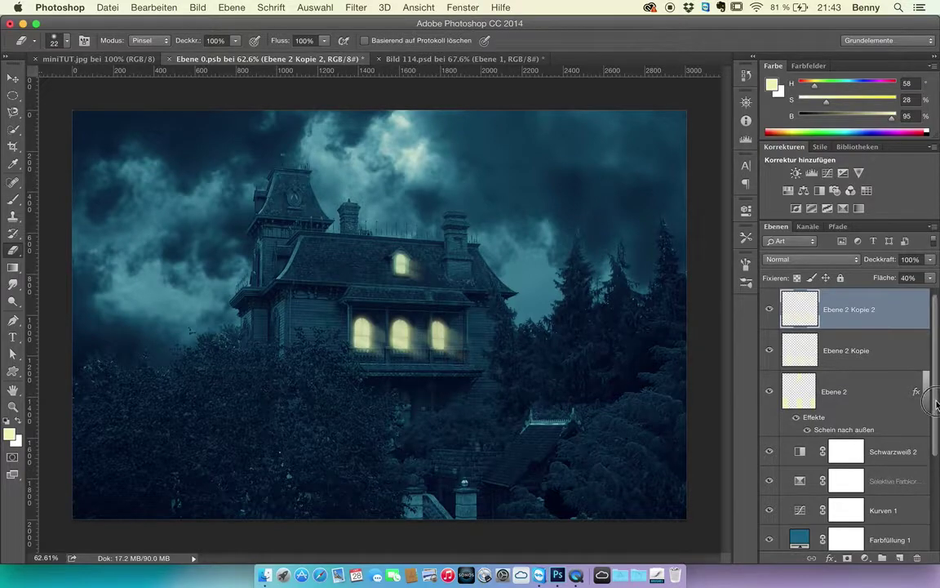
# - Add a new empty layer above Ebene 2 Kopie 2 and switch to the Brush tool
pyautogui.click(900, 557)
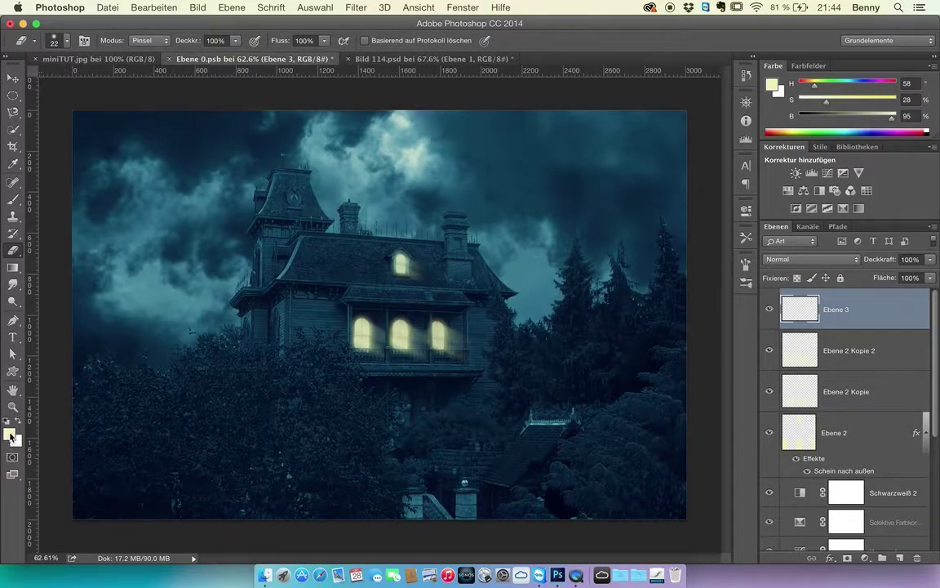
pyautogui.click(11, 204)
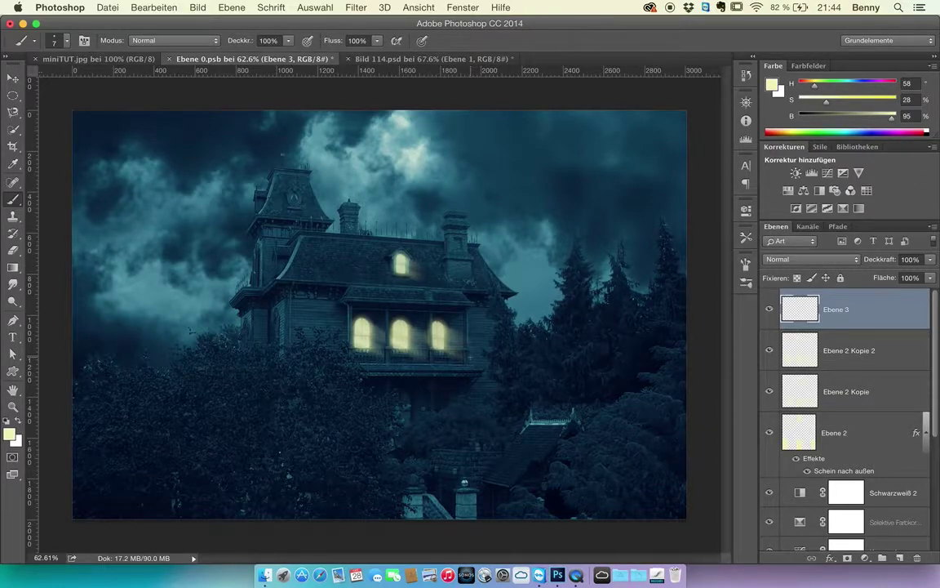
# - Dim the window light: Ebene 2 to 86% opacity and 52% fill, Ebene 2 Kopie to 91% opacity, Ebene 2 Kopie 2 to 92%
pyautogui.click(873, 434)
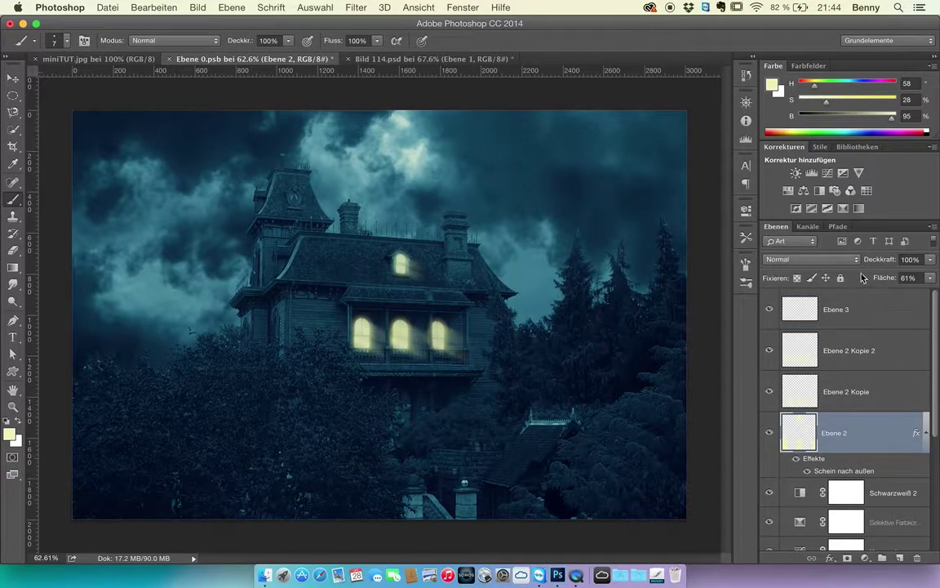
pyautogui.moveTo(884, 278)
pyautogui.mouseDown()
pyautogui.moveTo(874, 283)
pyautogui.moveTo(878, 272)
pyautogui.mouseUp()
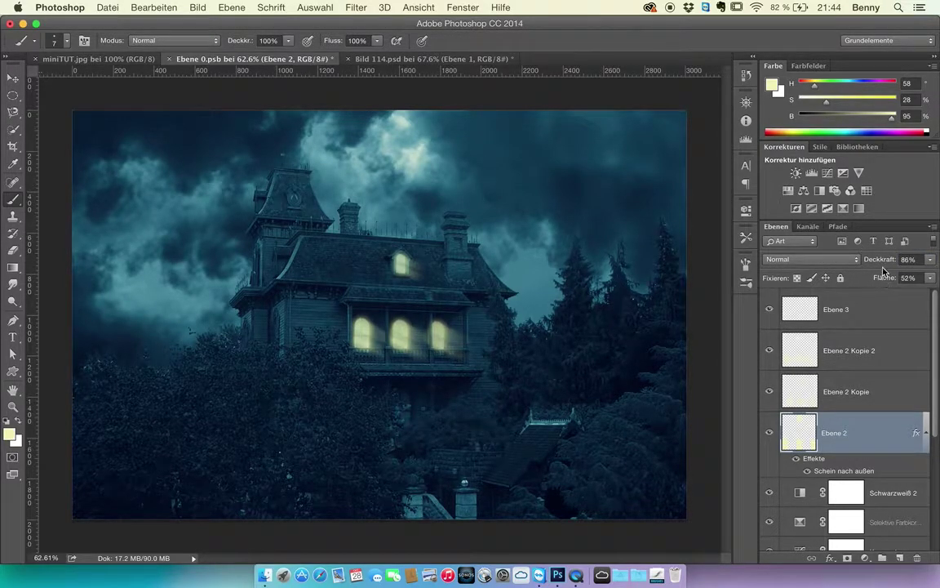
pyautogui.click(871, 392)
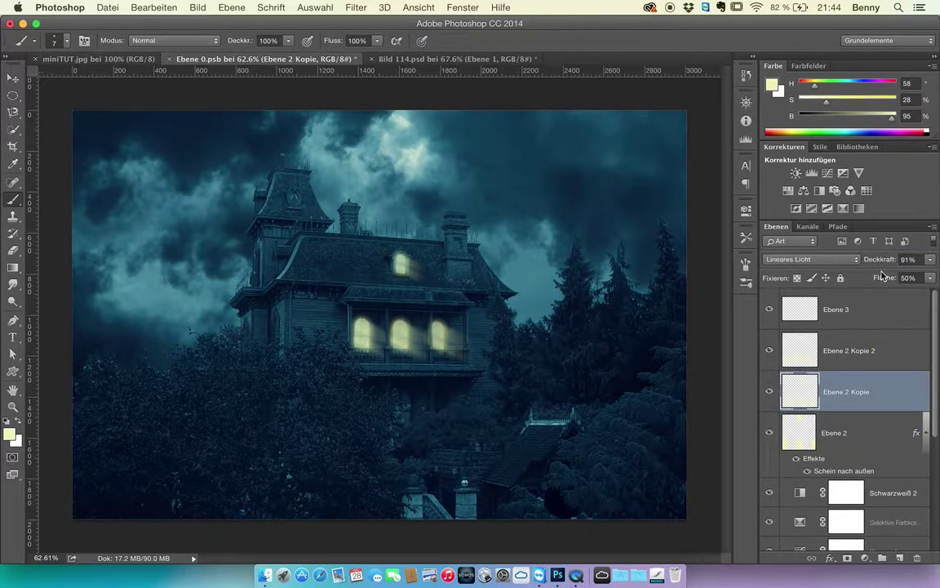
pyautogui.click(875, 360)
pyautogui.click(880, 259)
pyautogui.press('Return')
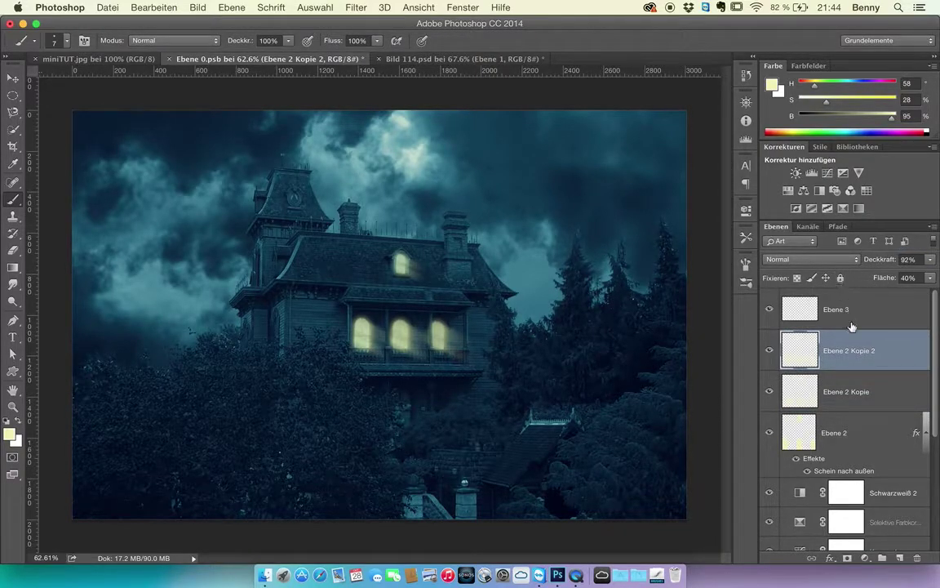
pyautogui.click(873, 392)
pyautogui.click(873, 431)
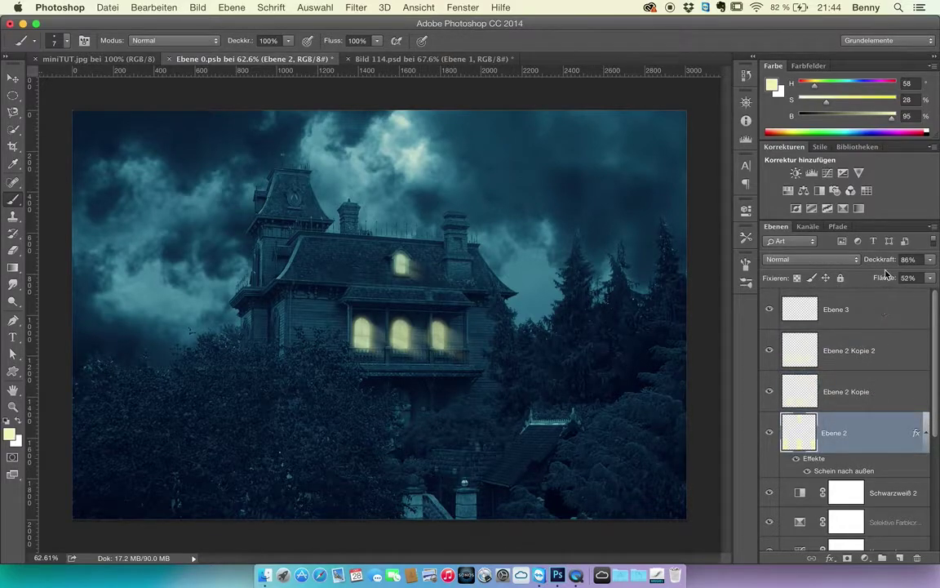
pyautogui.moveTo(879, 266); pyautogui.dragTo(879, 283)
# - Select layer Ebene 3 and set up the Clouds 2 brush with 25% opacity and a size of about 1049 px
pyautogui.click(873, 312)
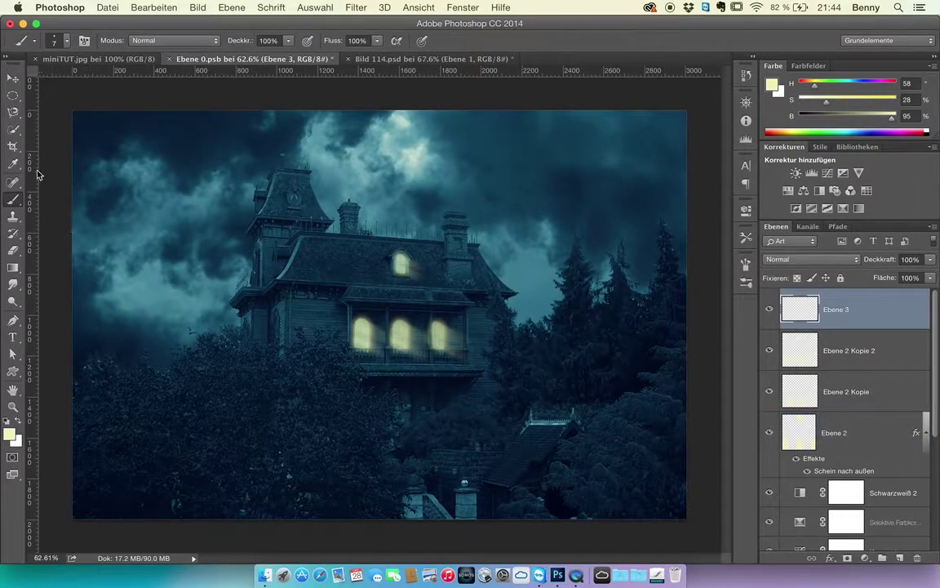
pyautogui.click(67, 41)
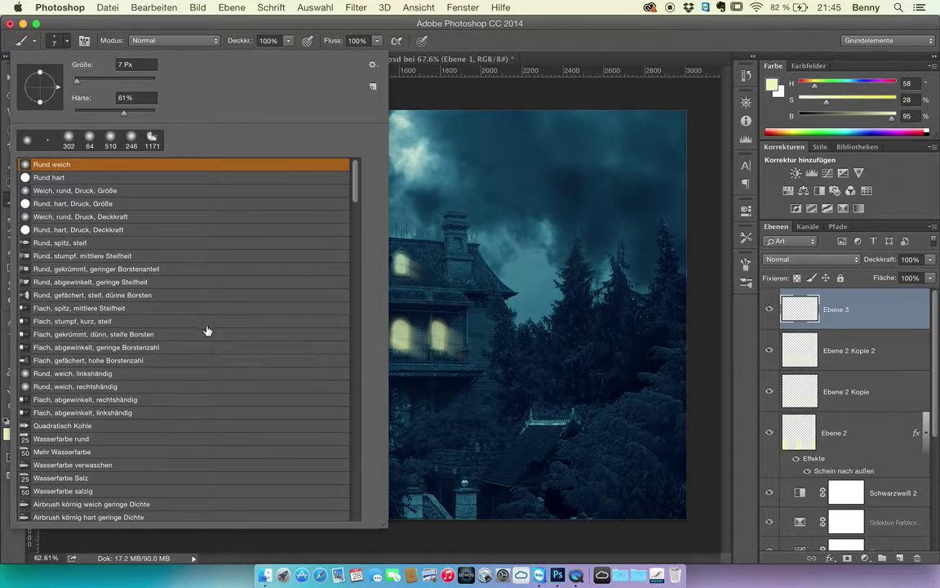
pyautogui.moveTo(356, 198); pyautogui.dragTo(354, 432)
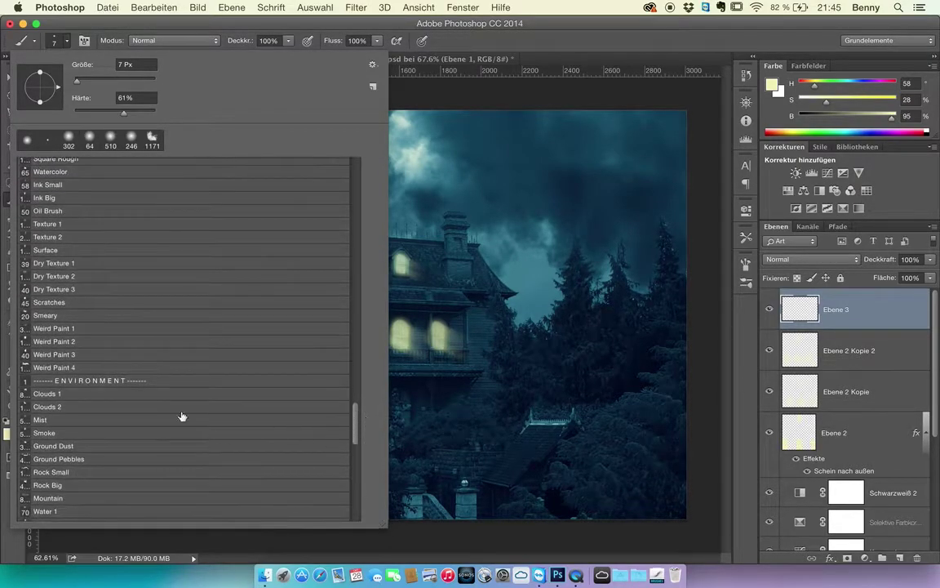
pyautogui.click(78, 410)
pyautogui.click(524, 42)
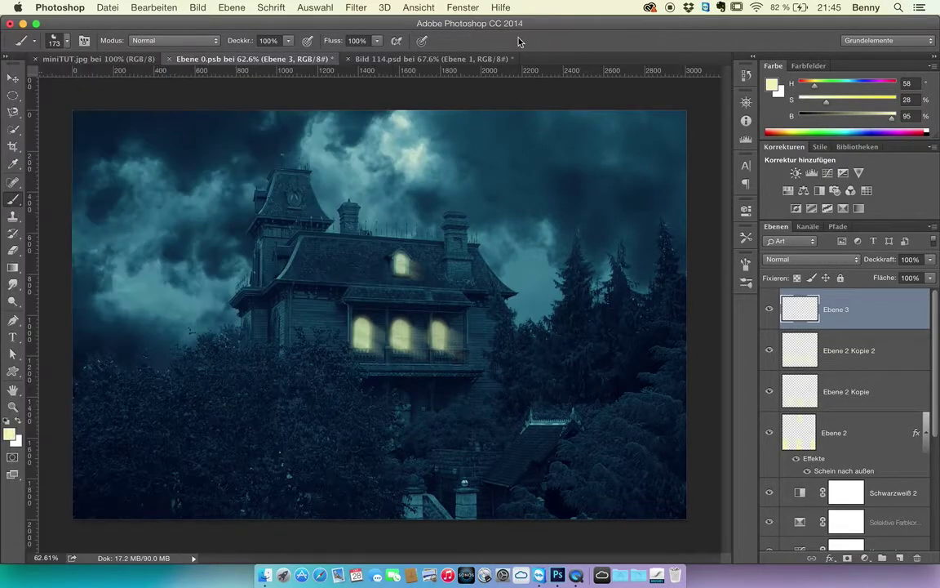
pyautogui.moveTo(237, 40); pyautogui.dragTo(171, 43)
pyautogui.moveTo(448, 369); pyautogui.dragTo(614, 380)
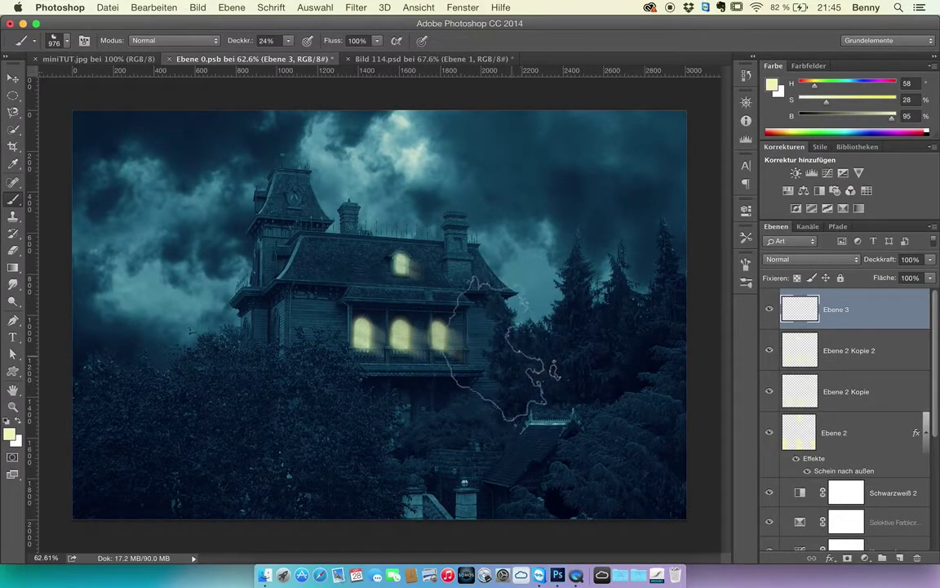
pyautogui.moveTo(509, 360); pyautogui.dragTo(522, 360)
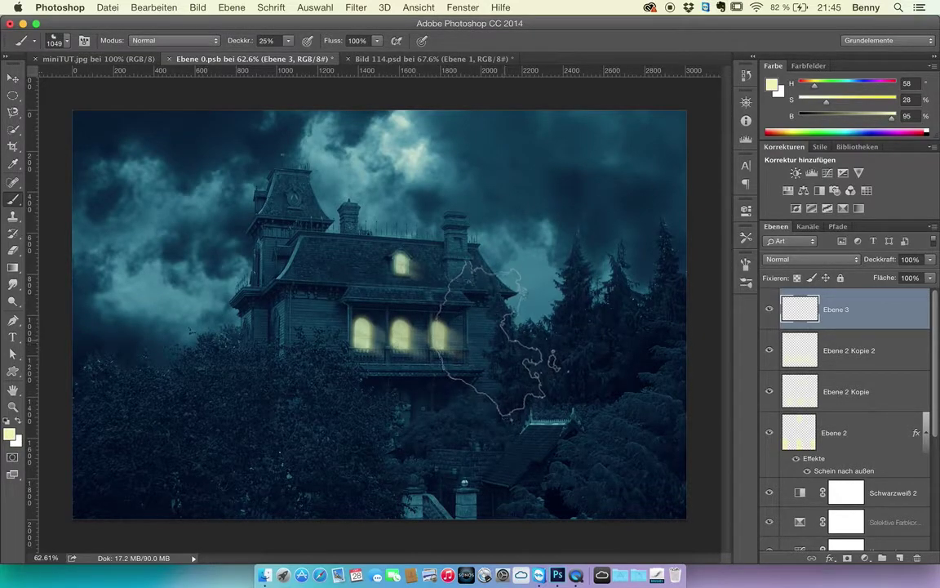
# - Brush mist over the house's lower front on Ebene 3 with the Clouds 2 brush and set the layer's opacity to 58%
pyautogui.moveTo(509, 360)
pyautogui.mouseDown()
pyautogui.moveTo(512, 385)
pyautogui.moveTo(486, 340)
pyautogui.moveTo(467, 334)
pyautogui.moveTo(475, 367)
pyautogui.moveTo(462, 341)
pyautogui.moveTo(427, 372)
pyautogui.moveTo(370, 372)
pyautogui.moveTo(306, 294)
pyautogui.moveTo(434, 321)
pyautogui.moveTo(478, 314)
pyautogui.moveTo(496, 322)
pyautogui.moveTo(479, 330)
pyautogui.moveTo(507, 355)
pyautogui.moveTo(471, 351)
pyautogui.moveTo(430, 371)
pyautogui.moveTo(389, 367)
pyautogui.moveTo(385, 375)
pyautogui.moveTo(418, 363)
pyautogui.moveTo(377, 363)
pyautogui.moveTo(440, 363)
pyautogui.moveTo(462, 389)
pyautogui.moveTo(459, 376)
pyautogui.moveTo(430, 377)
pyautogui.moveTo(495, 396)
pyautogui.moveTo(516, 388)
pyautogui.moveTo(503, 397)
pyautogui.moveTo(602, 383)
pyautogui.moveTo(492, 392)
pyautogui.moveTo(438, 385)
pyautogui.moveTo(467, 372)
pyautogui.moveTo(433, 389)
pyautogui.moveTo(350, 369)
pyautogui.moveTo(501, 323)
pyautogui.moveTo(484, 342)
pyautogui.moveTo(463, 324)
pyautogui.moveTo(469, 390)
pyautogui.moveTo(457, 409)
pyautogui.moveTo(416, 397)
pyautogui.moveTo(421, 424)
pyautogui.moveTo(450, 438)
pyautogui.moveTo(408, 440)
pyautogui.moveTo(445, 404)
pyautogui.moveTo(459, 409)
pyautogui.moveTo(414, 430)
pyautogui.moveTo(445, 420)
pyautogui.moveTo(404, 408)
pyautogui.moveTo(342, 306)
pyautogui.moveTo(314, 290)
pyautogui.moveTo(416, 314)
pyautogui.moveTo(399, 356)
pyautogui.moveTo(283, 304)
pyautogui.mouseUp()
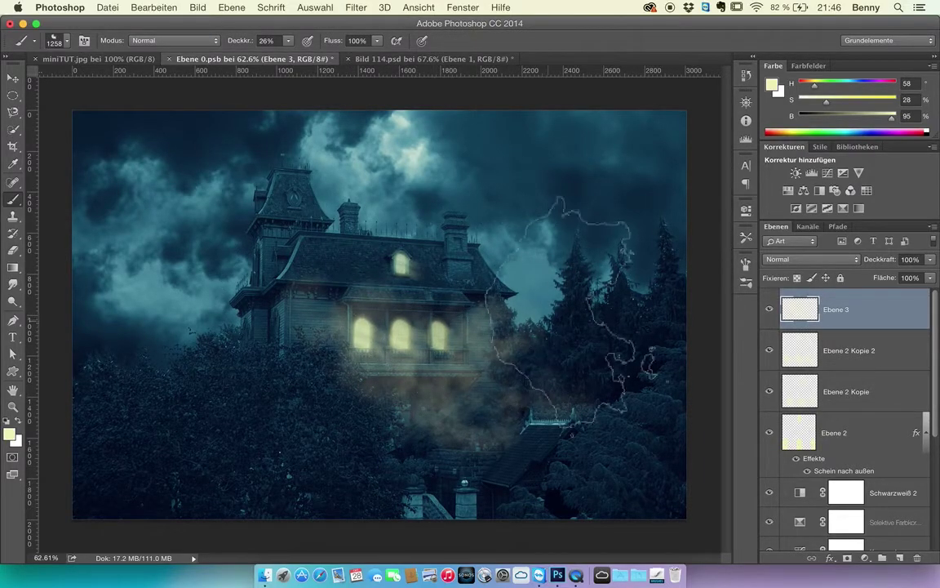
pyautogui.moveTo(878, 267); pyautogui.dragTo(868, 278)
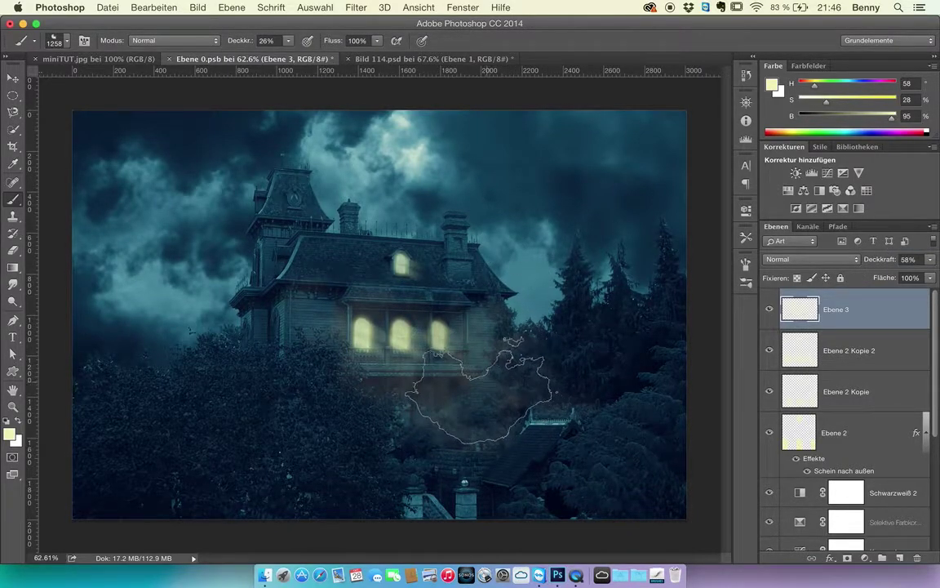
# - Erase parts of the mist on Ebene 3 using the Eraser with the Mist tip, enlarging it from about 631 to 1209 px
pyautogui.click(11, 252)
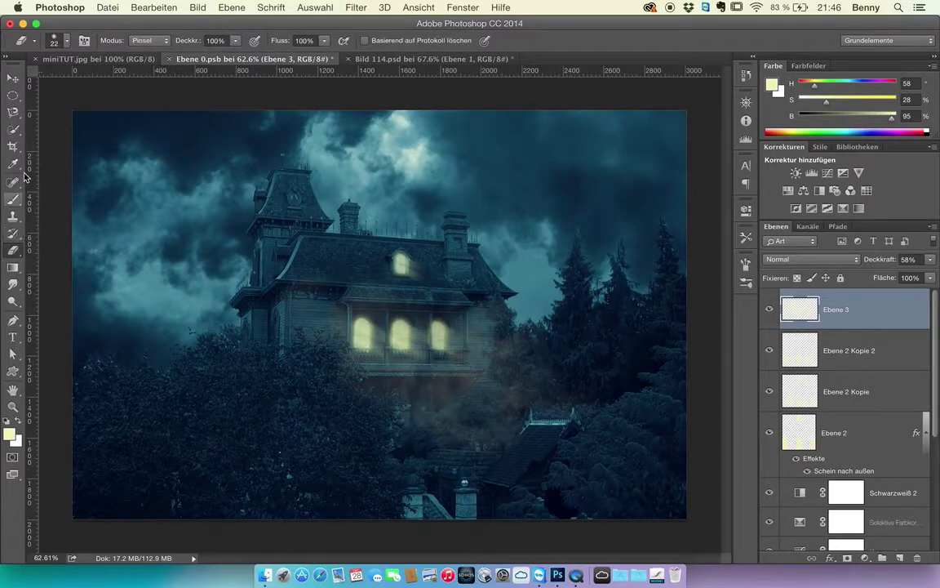
pyautogui.click(66, 40)
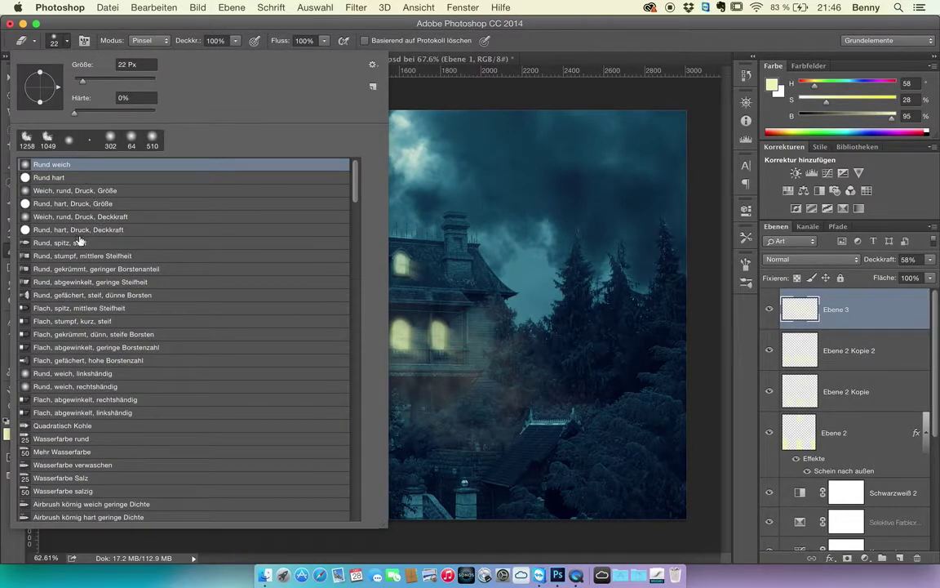
pyautogui.moveTo(355, 192)
pyautogui.mouseDown()
pyautogui.moveTo(349, 428)
pyautogui.moveTo(331, 437)
pyautogui.moveTo(100, 361)
pyautogui.moveTo(357, 347)
pyautogui.moveTo(351, 421)
pyautogui.mouseUp()
pyautogui.click(83, 448)
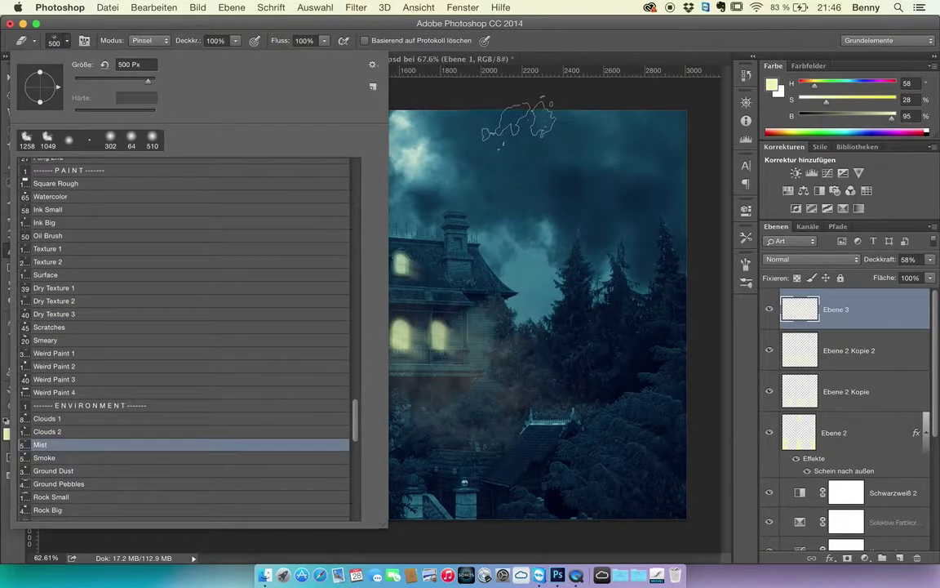
pyautogui.click(528, 233)
pyautogui.press(']')
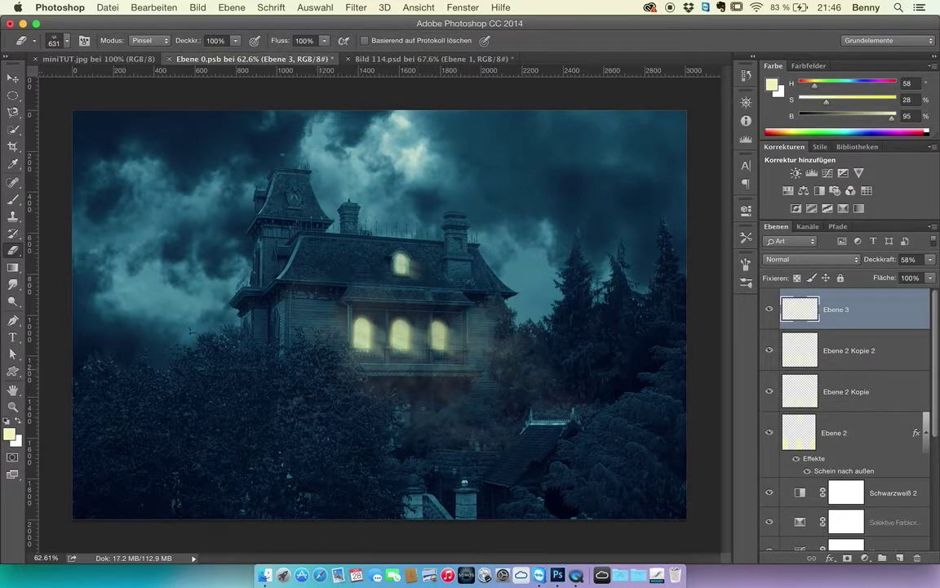
pyautogui.moveTo(511, 308)
pyautogui.mouseDown()
pyautogui.moveTo(480, 324)
pyautogui.moveTo(506, 292)
pyautogui.mouseUp()
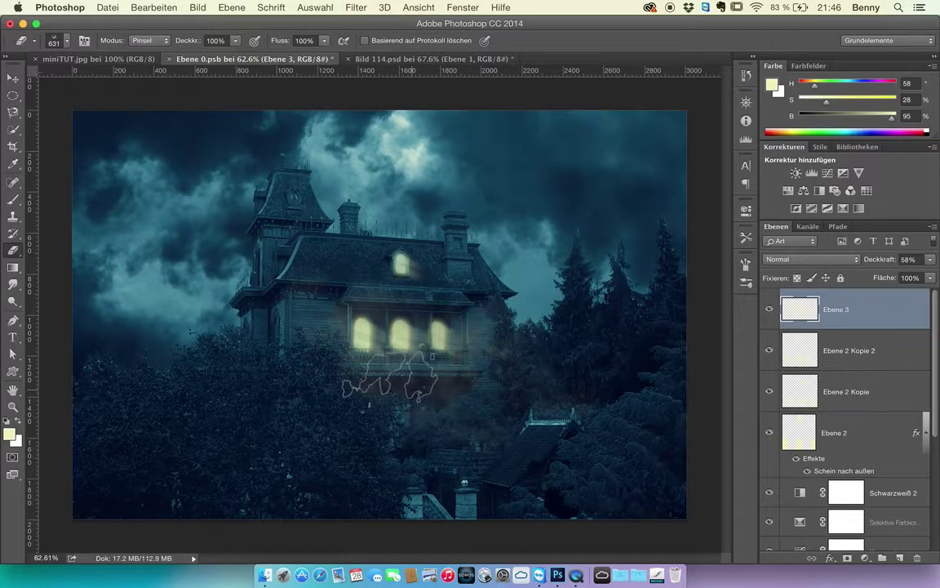
pyautogui.moveTo(500, 401); pyautogui.dragTo(526, 413)
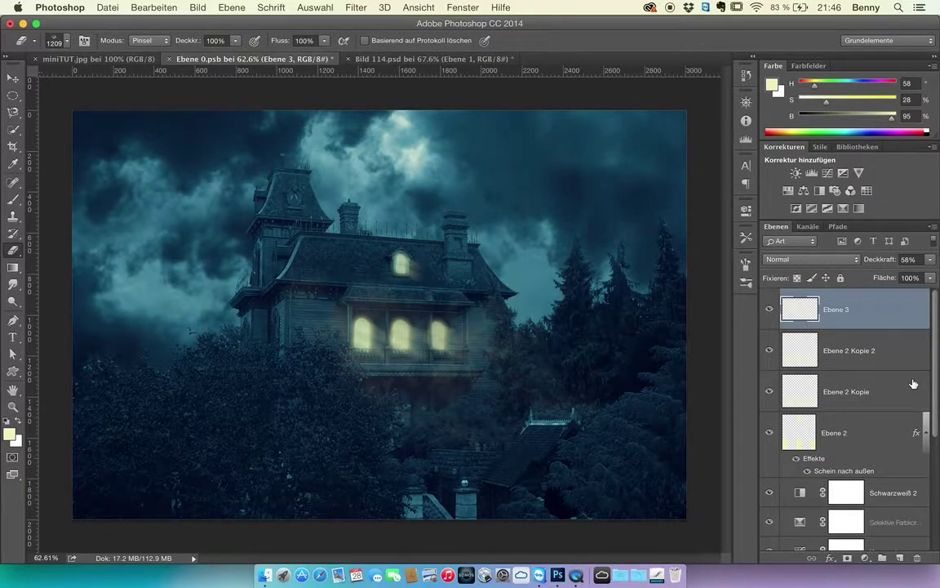
# - Compare the image with and without Ebene 3 and reduce the layer's opacity to 42%
pyautogui.click(768, 309)
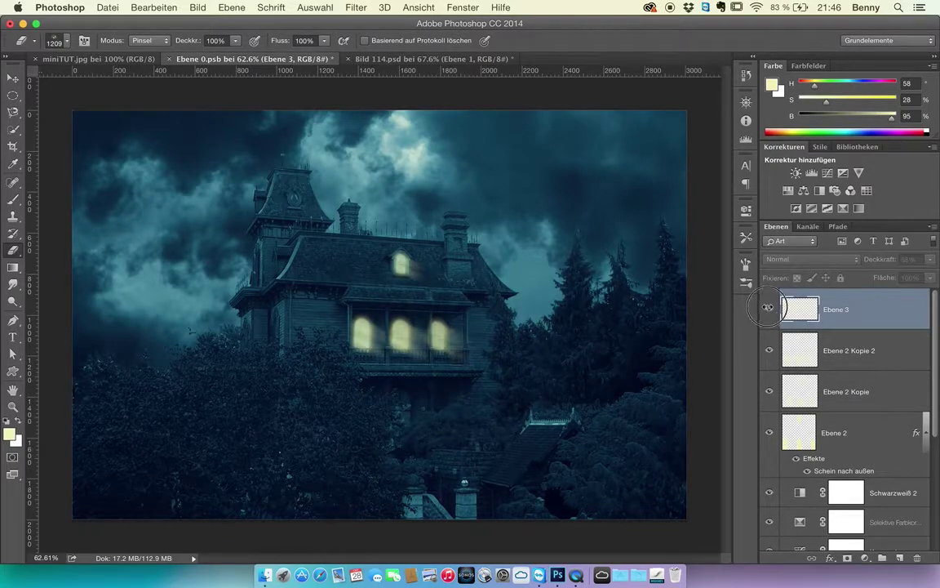
pyautogui.click(768, 309)
pyautogui.moveTo(879, 261); pyautogui.dragTo(871, 261)
pyautogui.keyDown('super'); pyautogui.click(799, 309); pyautogui.keyUp('super')
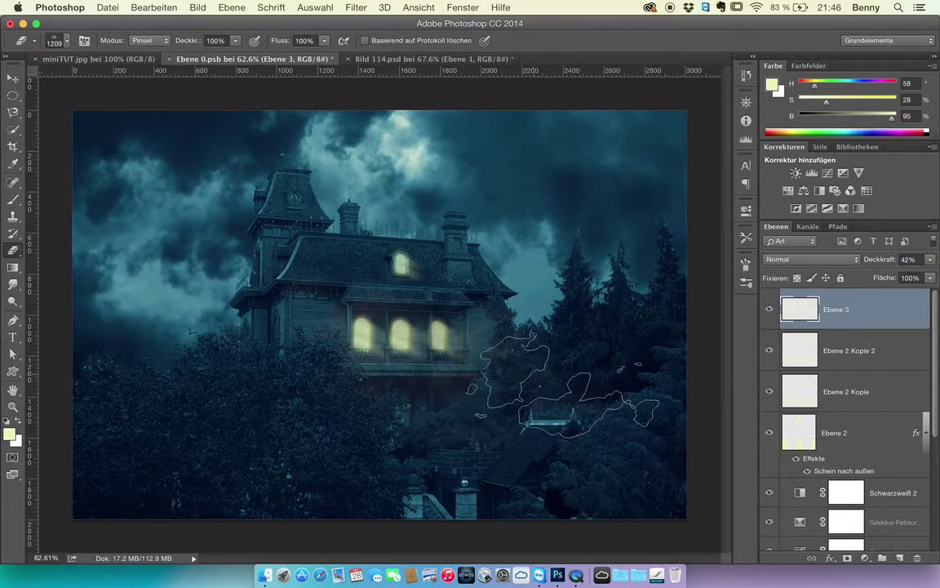
pyautogui.moveTo(453, 369); pyautogui.dragTo(890, 462)
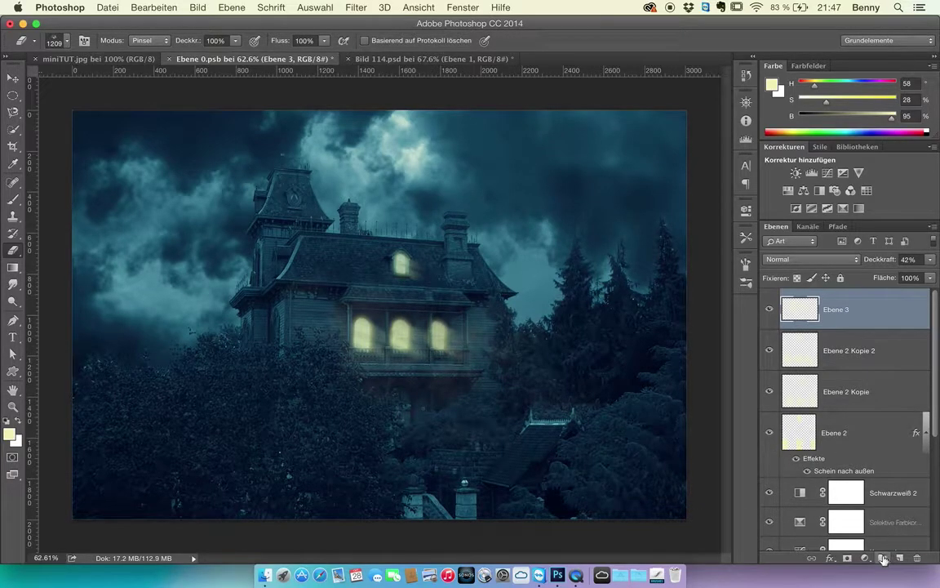
# - Add a levels (Tonwertkorrektur) adjustment layer above Ebene 3 and strongly darken the image by lowering its output white level
pyautogui.click(866, 560)
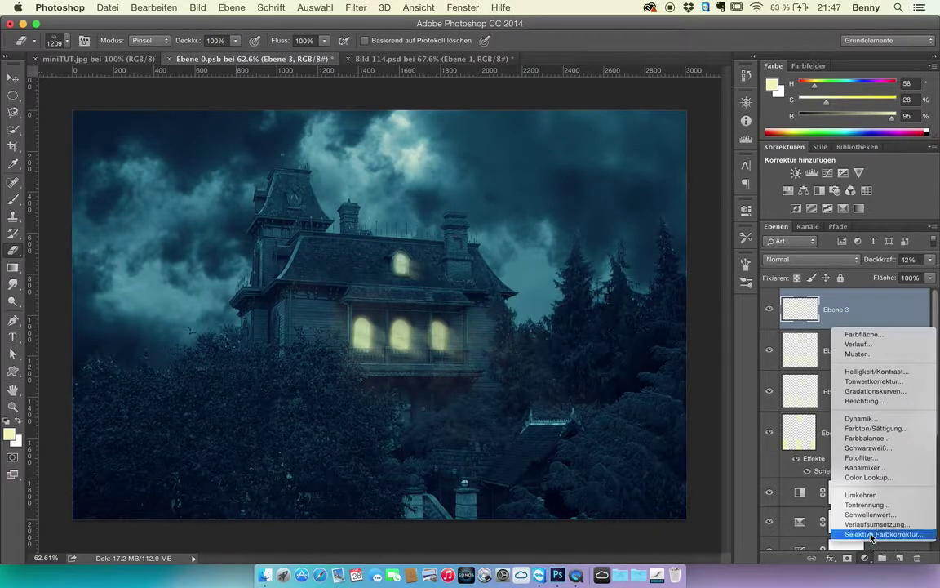
pyautogui.click(868, 382)
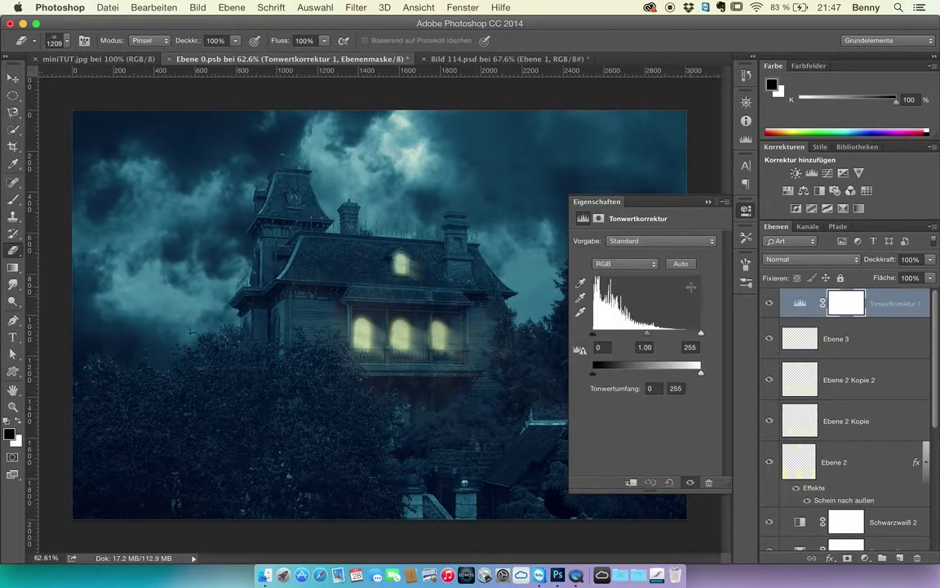
pyautogui.moveTo(699, 376); pyautogui.dragTo(641, 380)
pyautogui.click(745, 212)
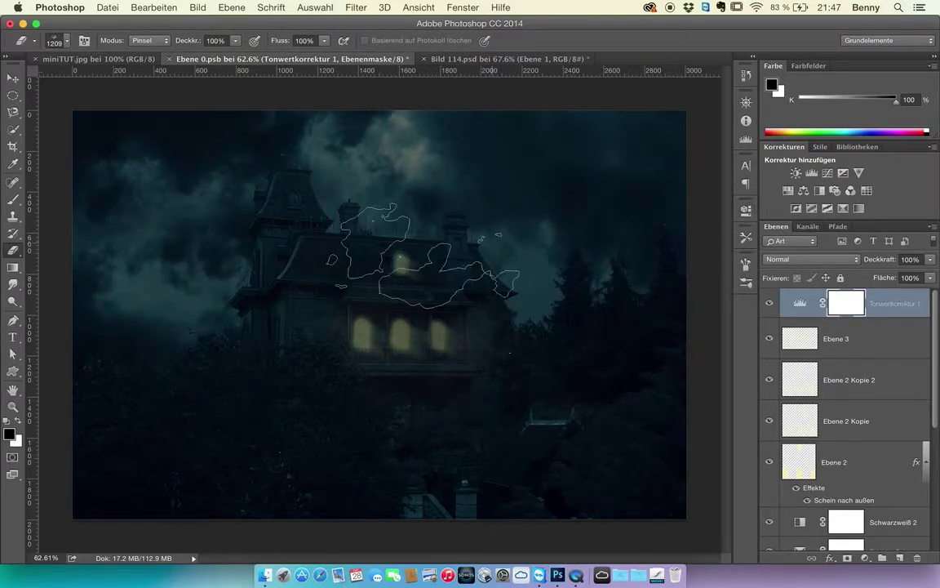
# - Draw a large elliptical selection around the mansion and fill it with black on the Tonwertkorrektur 1 mask
pyautogui.click(13, 96)
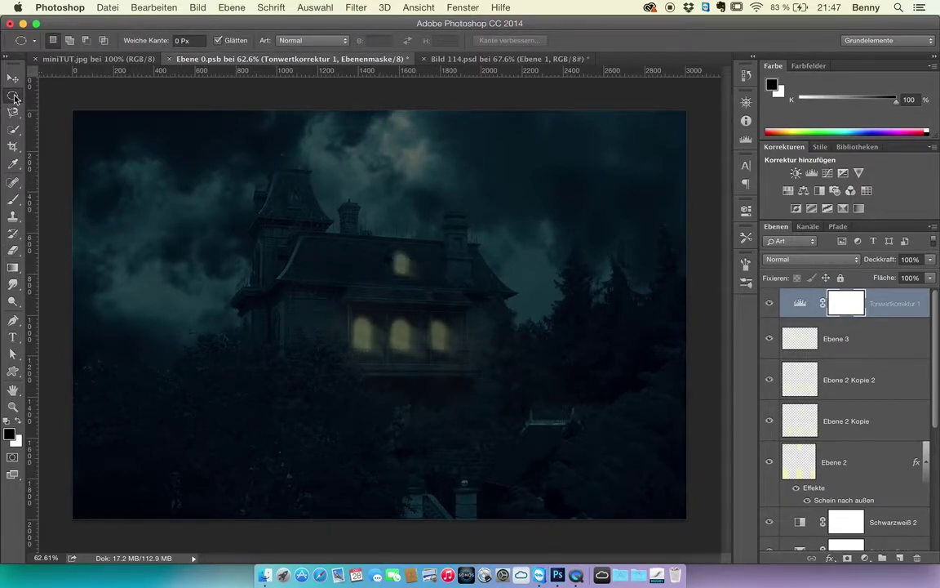
pyautogui.moveTo(145, 151); pyautogui.dragTo(648, 485)
pyautogui.moveTo(424, 328); pyautogui.dragTo(421, 323)
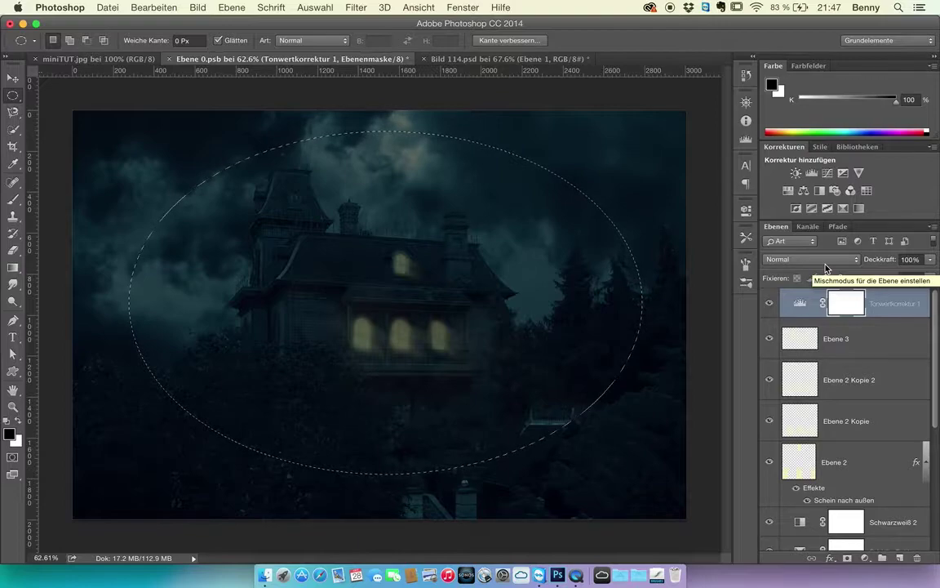
pyautogui.press('alt')
pyautogui.hotkey('alt', 'BackSpace')
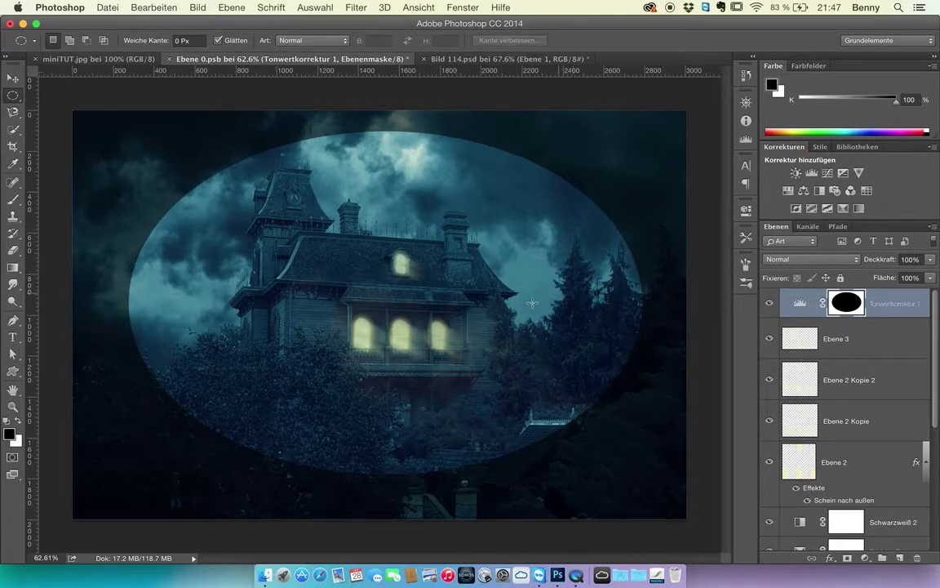
# - Feather the Tonwertkorrektur 1 mask by 144.8 px to soften the vignette's edge
pyautogui.doubleClick(846, 305)
pyautogui.moveTo(583, 340); pyautogui.dragTo(674, 338)
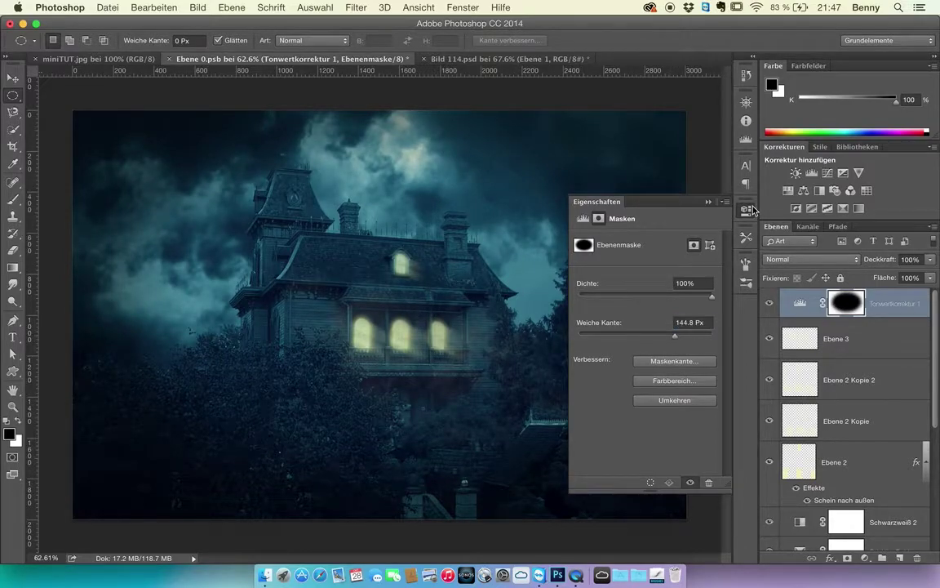
pyautogui.click(751, 209)
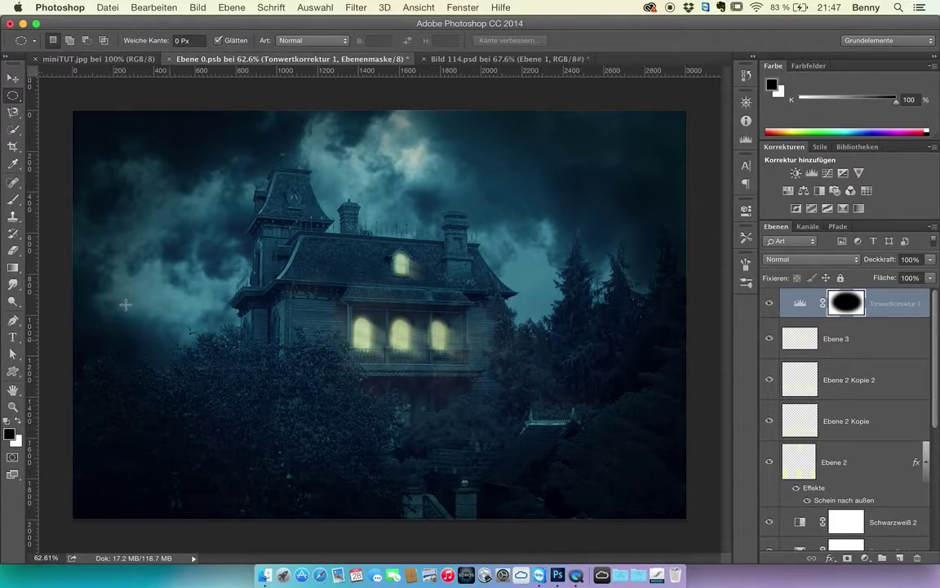
# - Set up the Brush tool with the Rund weich tip, a size of about 1975 px and 100% opacity
pyautogui.press('b')
pyautogui.click(57, 40)
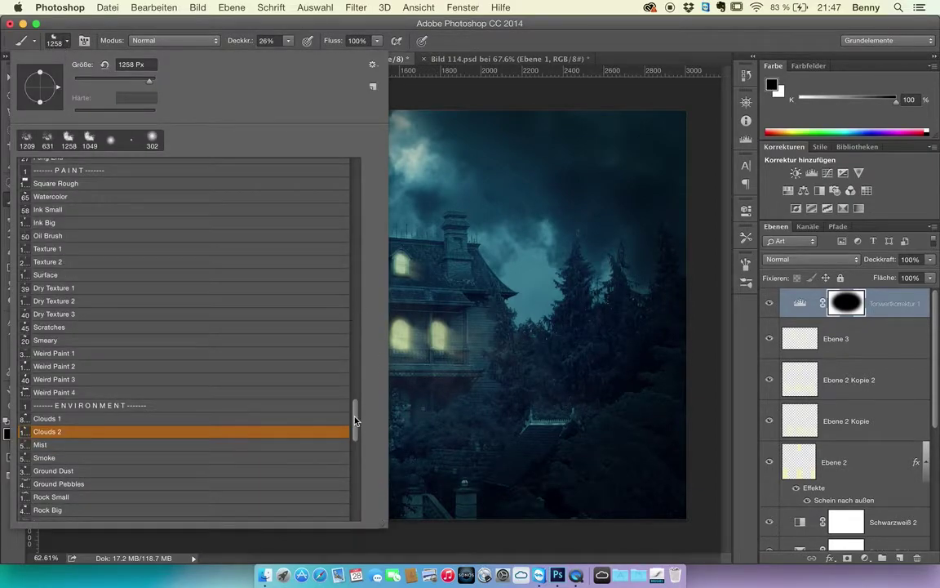
pyautogui.moveTo(354, 418); pyautogui.dragTo(315, 147)
pyautogui.click(86, 165)
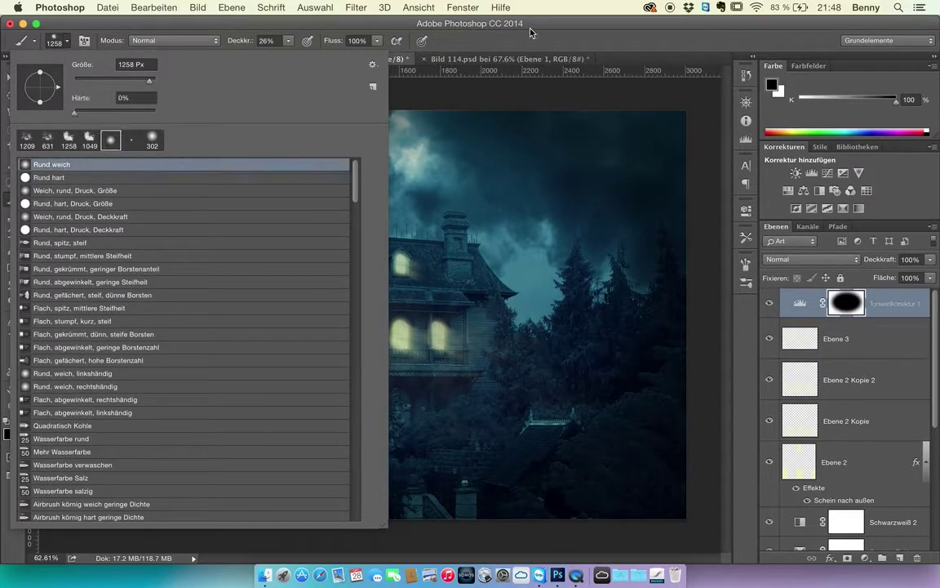
pyautogui.click(479, 42)
pyautogui.moveTo(417, 298)
pyautogui.mouseDown()
pyautogui.moveTo(457, 300)
pyautogui.moveTo(487, 315)
pyautogui.mouseUp()
pyautogui.moveTo(240, 40); pyautogui.dragTo(265, 40)
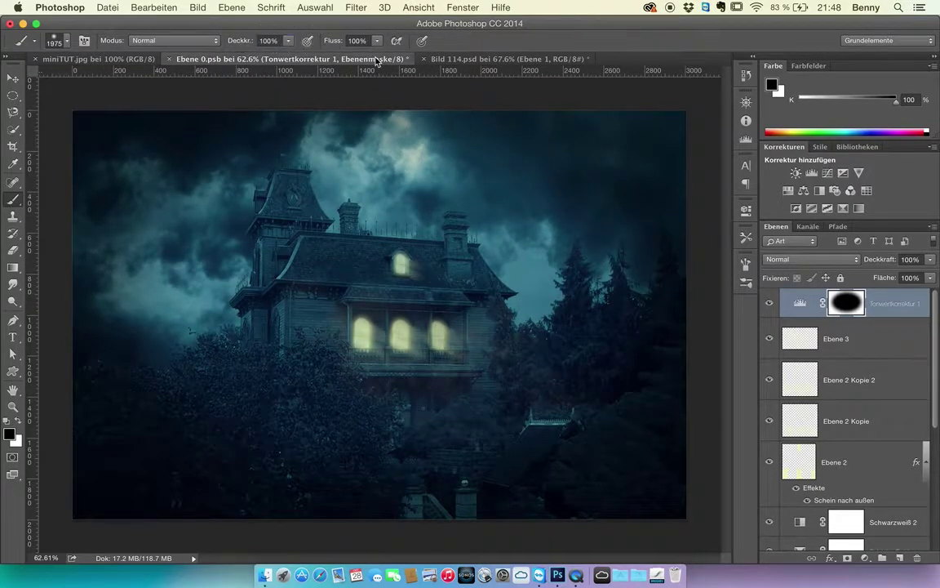
# - Paint black over the vignette's side areas on the Tonwertkorrektur 1 mask, reducing the soft brush to about 1333 px
pyautogui.moveTo(325, 324)
pyautogui.mouseDown()
pyautogui.moveTo(220, 199)
pyautogui.moveTo(391, 269)
pyautogui.mouseUp()
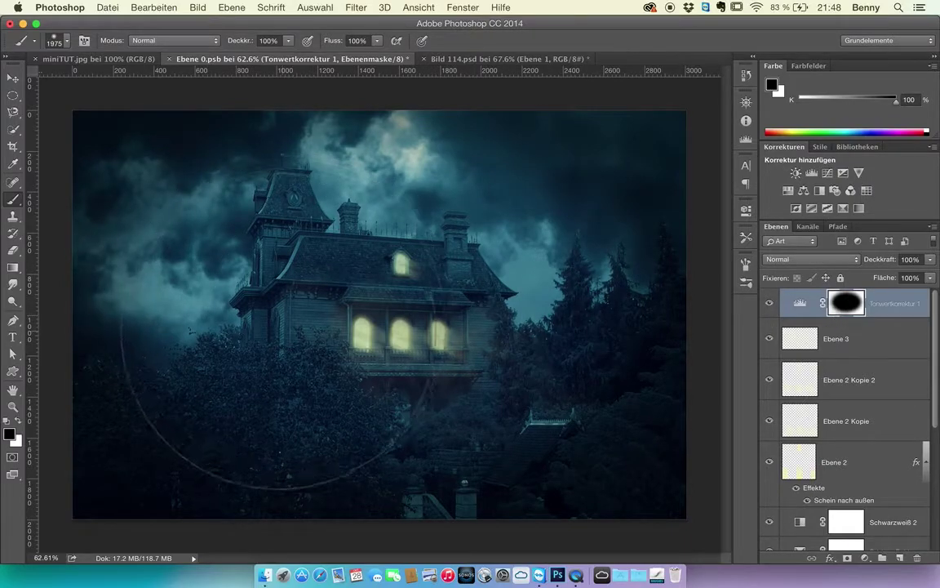
pyautogui.moveTo(295, 327); pyautogui.dragTo(171, 326)
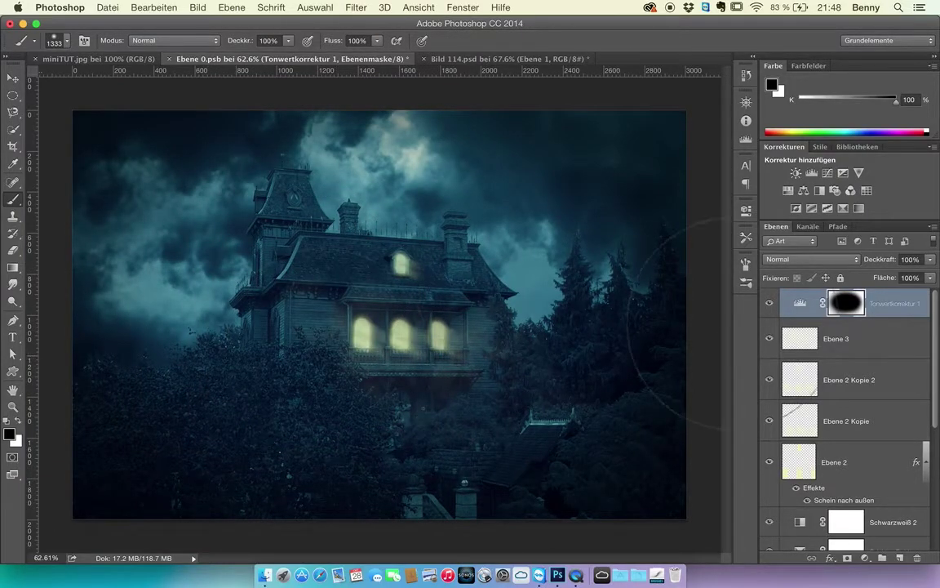
pyautogui.moveTo(712, 400); pyautogui.dragTo(703, 402)
# - Show all layers in Bild 114.psd again and compare the finished reference with the Ebene 0.psb composite
pyautogui.click(482, 64)
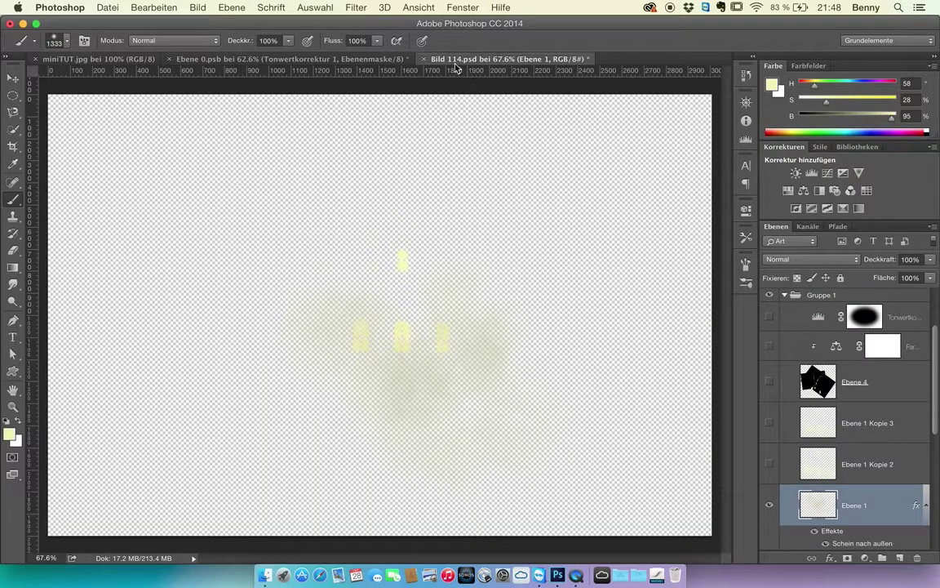
pyautogui.keyDown('alt'); pyautogui.click(771, 505); pyautogui.keyUp('alt')
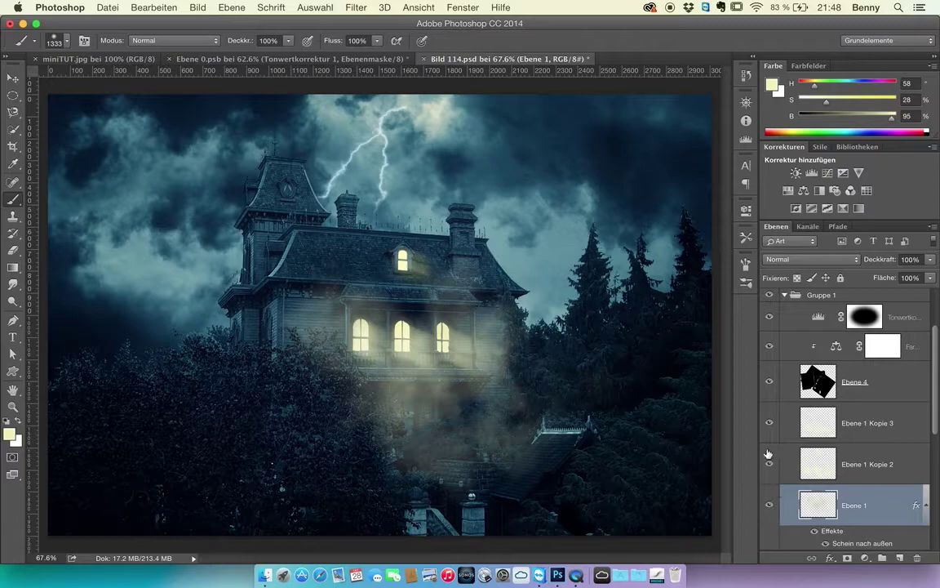
pyautogui.click(350, 63)
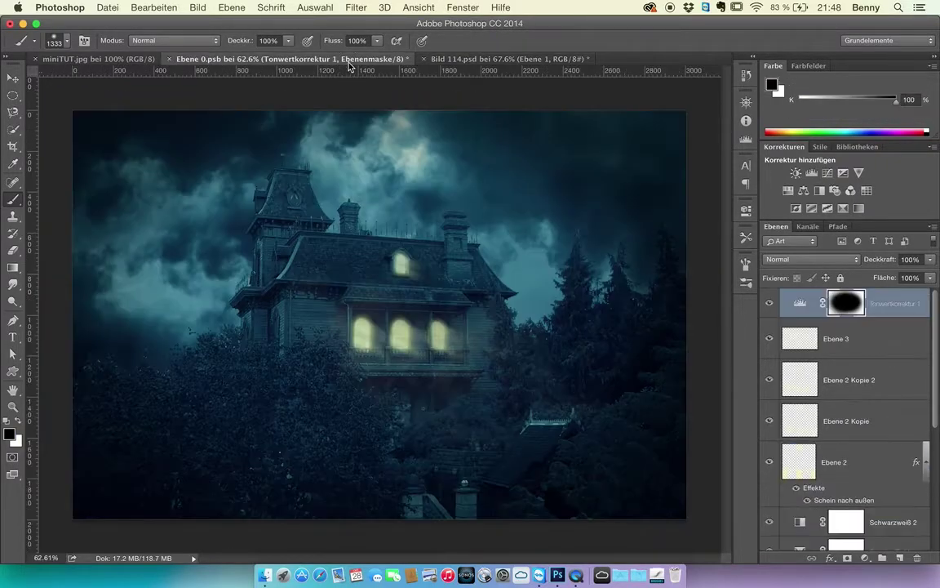
pyautogui.click(480, 58)
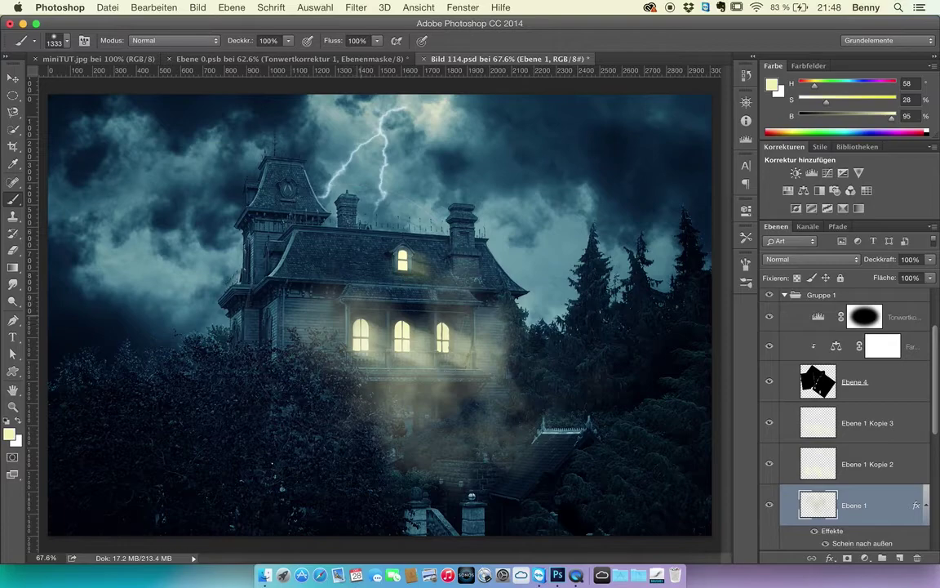
pyautogui.moveTo(371, 327)
pyautogui.mouseDown()
pyautogui.moveTo(304, 311)
pyautogui.moveTo(88, 295)
pyautogui.mouseUp()
pyautogui.click(343, 59)
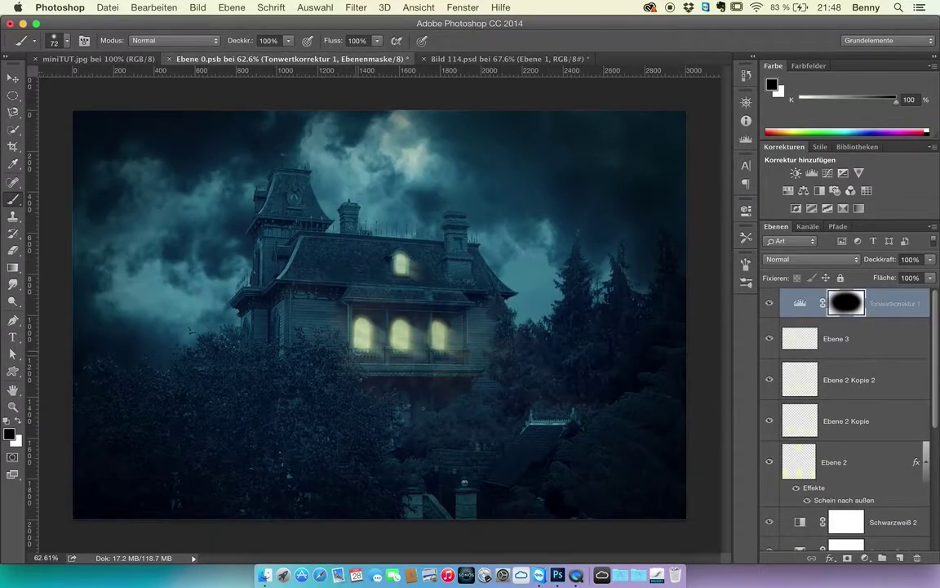
# - Select layer Ebene 2 and set up the Eraser with the Rund weich tip at a size of 6 px for the balcony windows
pyautogui.click(811, 468)
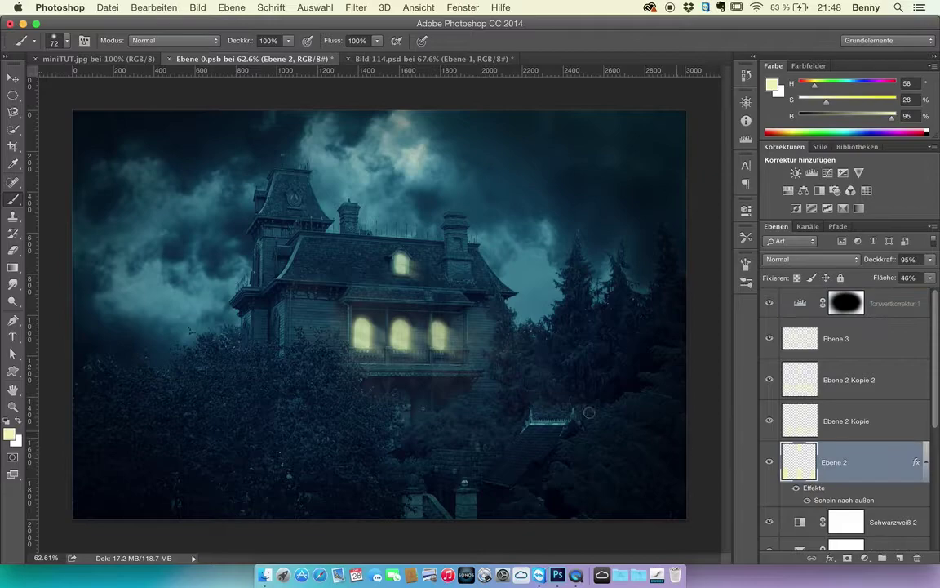
pyautogui.scroll(10, 412, 331)
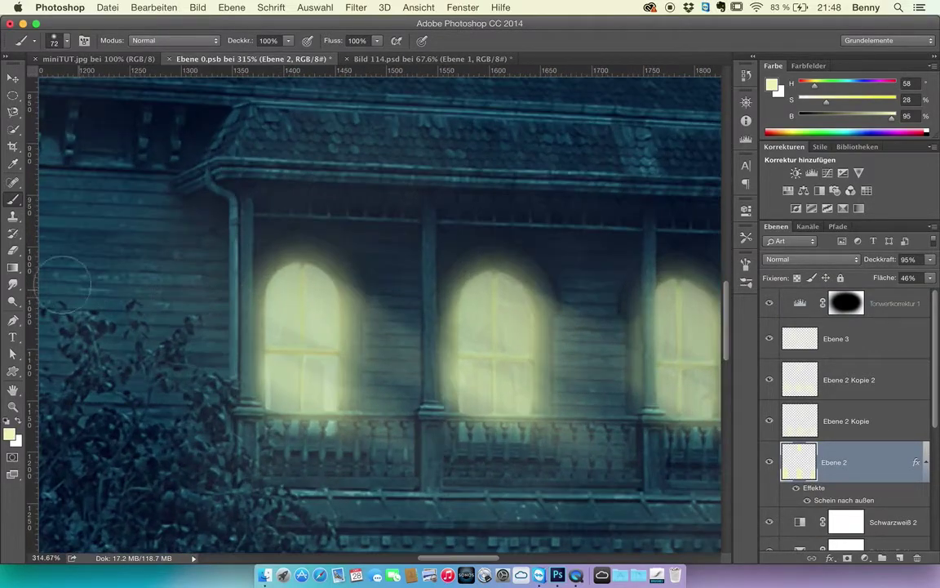
pyautogui.click(12, 250)
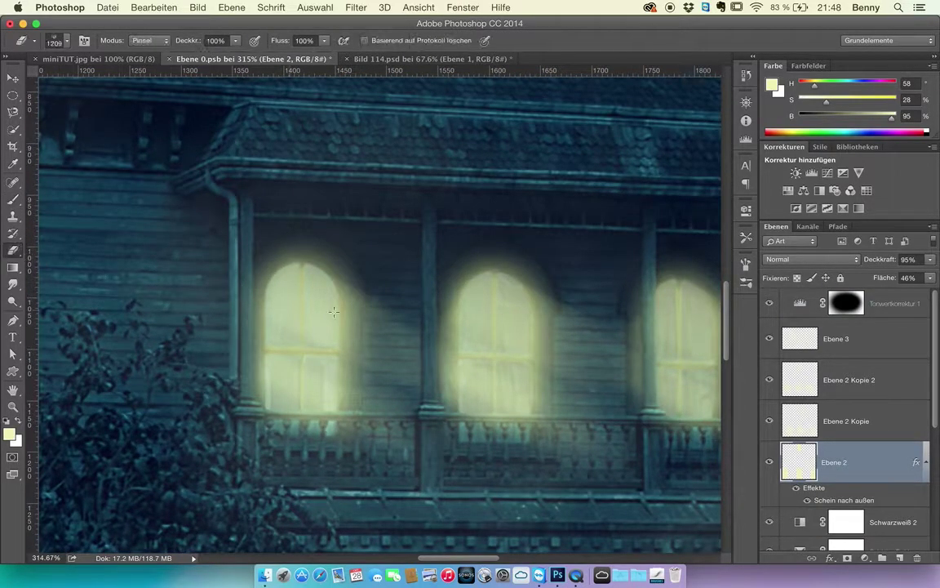
pyautogui.moveTo(301, 312)
pyautogui.mouseDown()
pyautogui.moveTo(164, 319)
pyautogui.moveTo(300, 342)
pyautogui.moveTo(280, 345)
pyautogui.mouseUp()
pyautogui.moveTo(426, 342); pyautogui.dragTo(131, 322)
pyautogui.moveTo(346, 325)
pyautogui.mouseDown()
pyautogui.moveTo(139, 306)
pyautogui.moveTo(239, 330)
pyautogui.moveTo(100, 301)
pyautogui.mouseUp()
pyautogui.click(57, 40)
pyautogui.moveTo(358, 406); pyautogui.dragTo(354, 167)
pyautogui.click(159, 164)
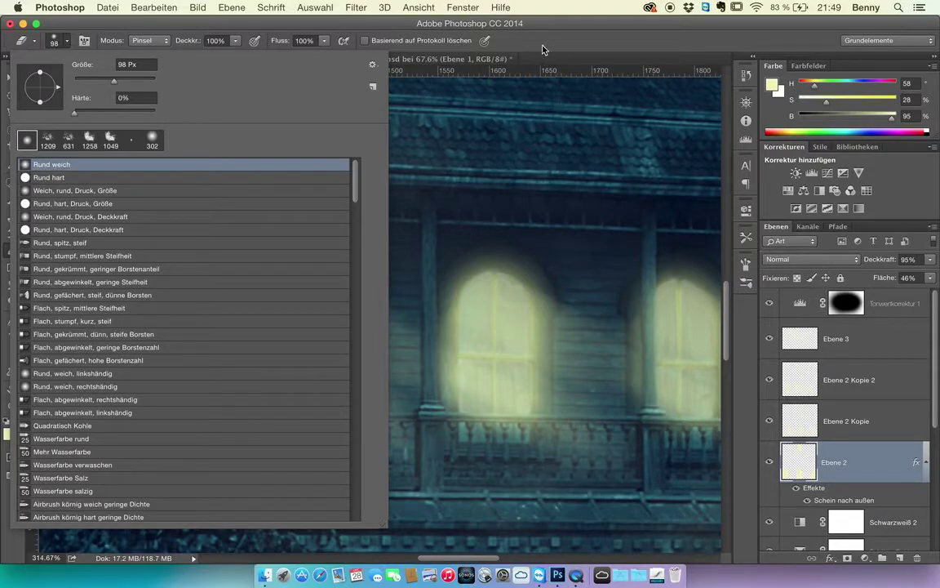
pyautogui.press('Return')
pyautogui.moveTo(380, 284); pyautogui.dragTo(277, 272)
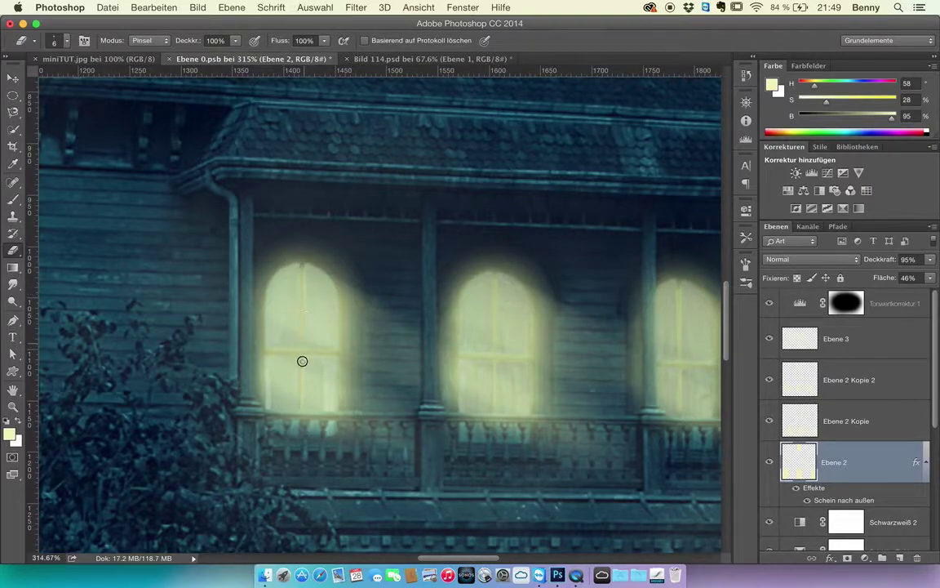
# - Erase the vertical and horizontal bars out of the glowing balcony windows on Ebene 2 to form window crosses
pyautogui.moveTo(285, 355); pyautogui.dragTo(331, 350)
pyautogui.press('cmd+z')
pyautogui.moveTo(495, 278); pyautogui.dragTo(494, 399)
pyautogui.moveTo(461, 360); pyautogui.dragTo(531, 361)
pyautogui.moveTo(606, 375); pyautogui.dragTo(487, 359)
pyautogui.moveTo(540, 279); pyautogui.dragTo(539, 390)
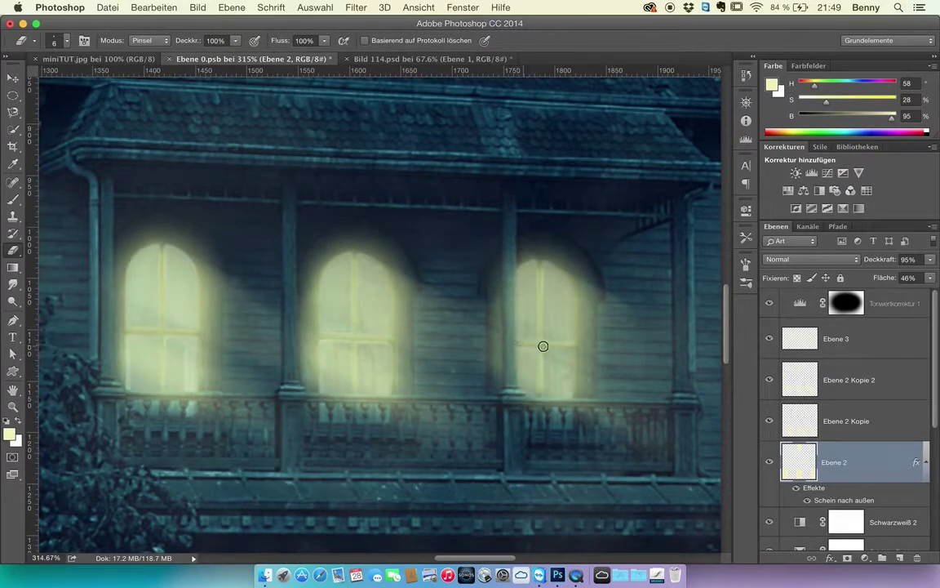
# - Check how Ebene 2 Kopie and the effects of Ebene 2 affect the window bars by toggling their visibility
pyautogui.click(770, 421)
pyautogui.click(769, 421)
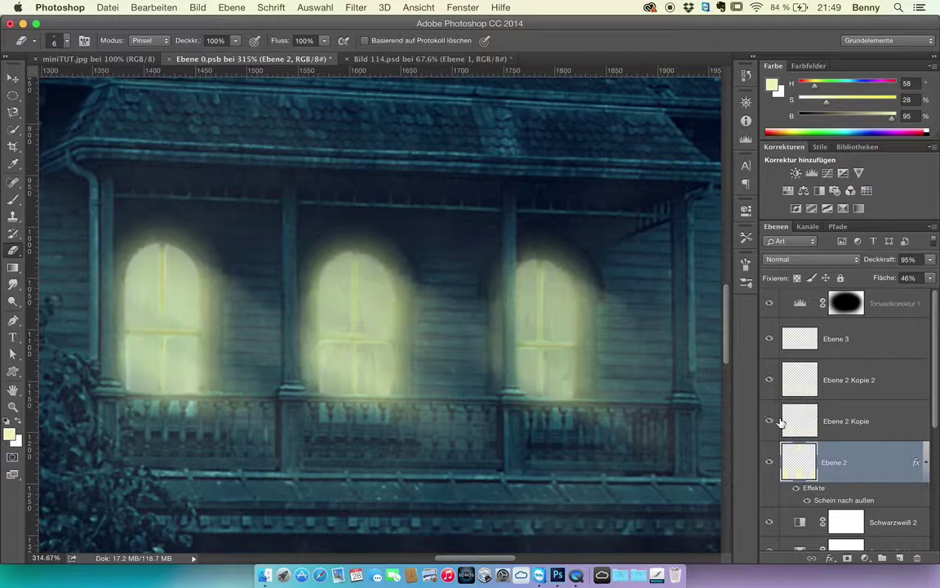
pyautogui.click(797, 488)
pyautogui.click(797, 488)
pyautogui.click(797, 488)
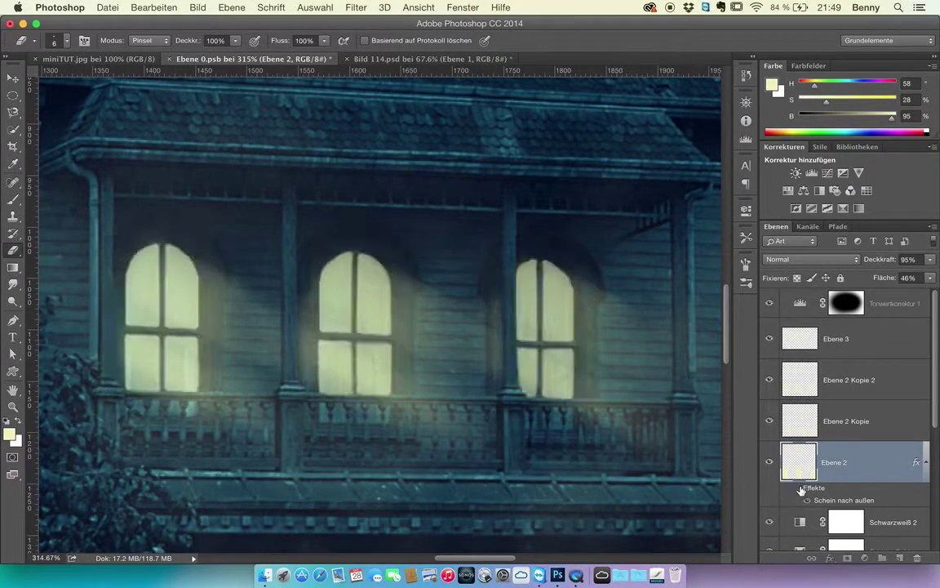
pyautogui.click(797, 488)
# - Set the size of Ebene 2's Schein nach außen effect to 5 px
pyautogui.doubleClick(841, 494)
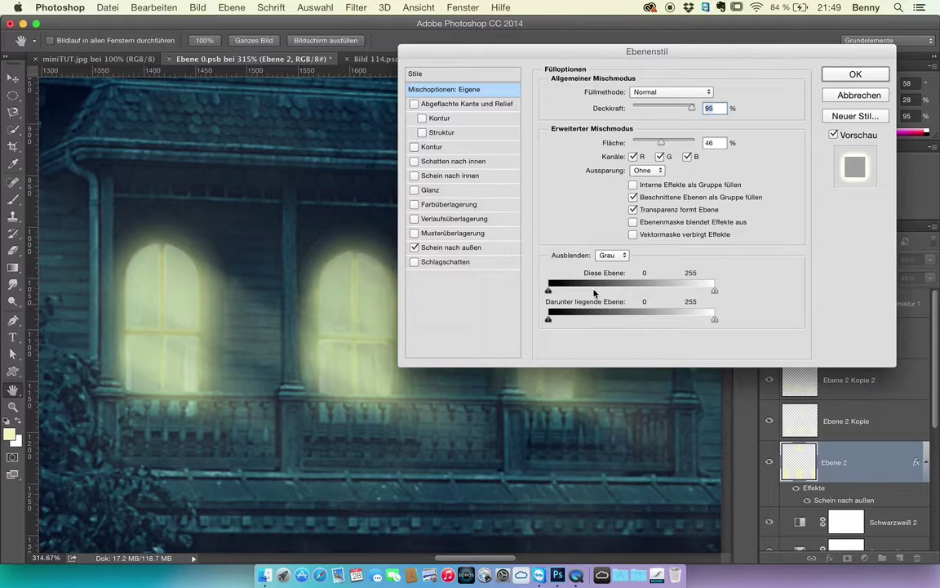
pyautogui.moveTo(594, 51); pyautogui.dragTo(636, 50)
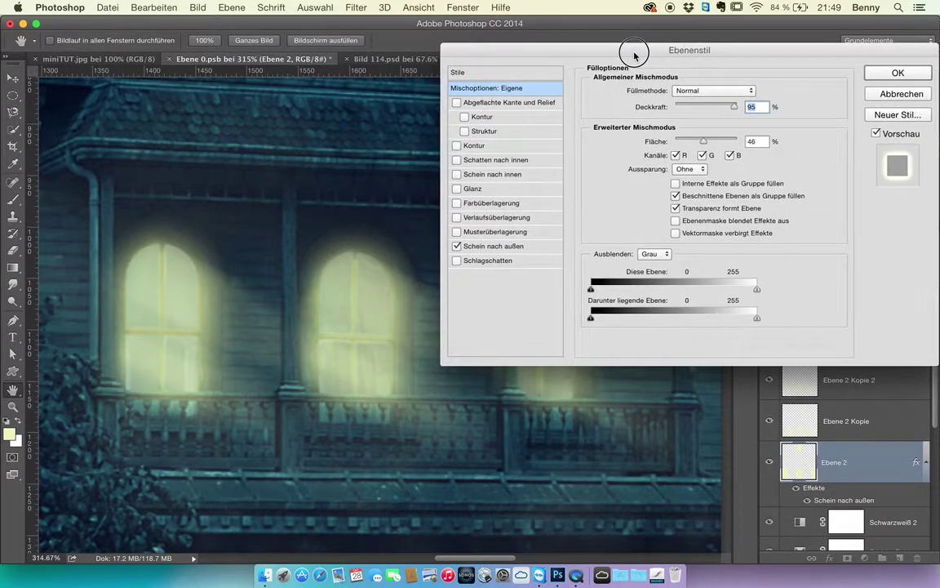
pyautogui.click(522, 246)
pyautogui.moveTo(645, 210); pyautogui.dragTo(640, 222)
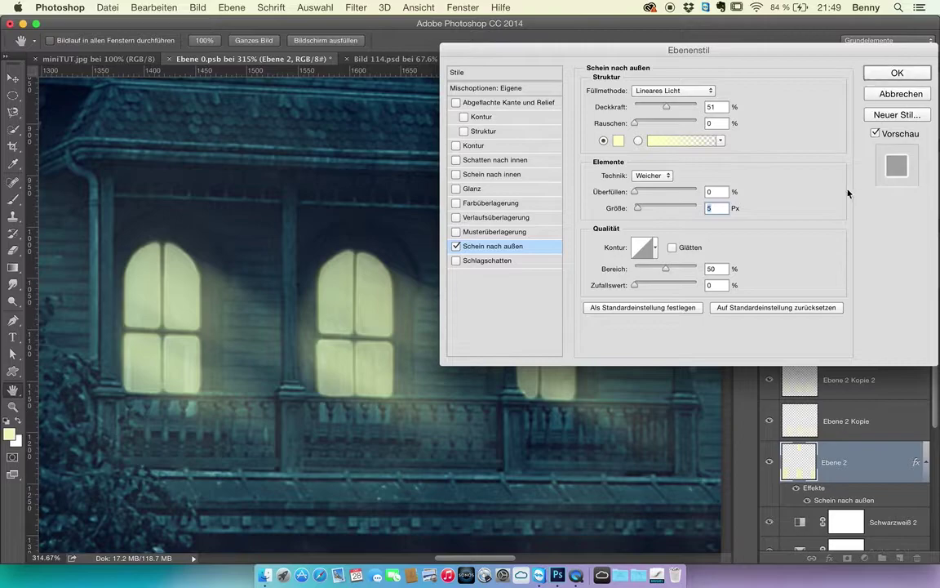
pyautogui.click(899, 78)
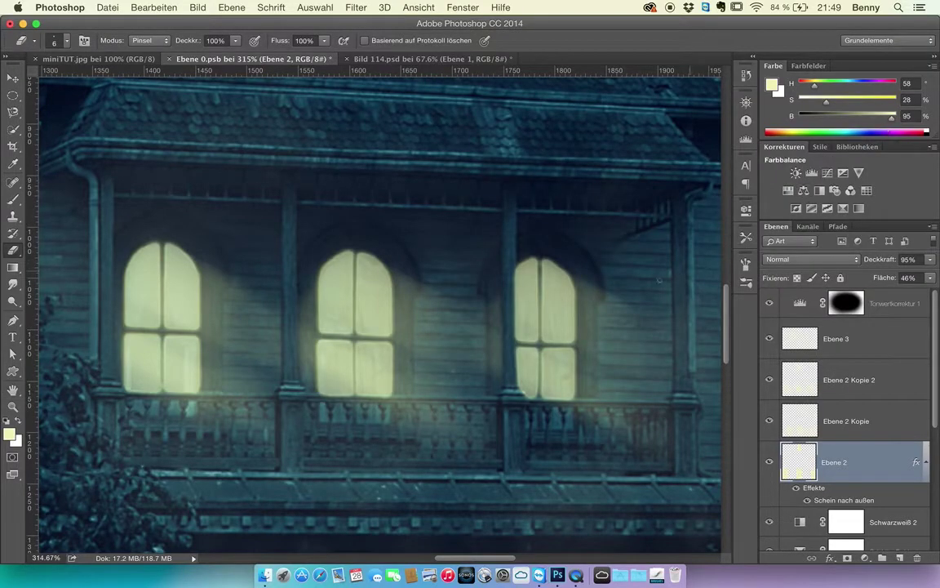
# - Compare the overall look of the windows with the finished reference Bild 114.psd
pyautogui.press('super+minus')
pyautogui.press('super+minus')
pyautogui.scroll(-3, 548, 286)
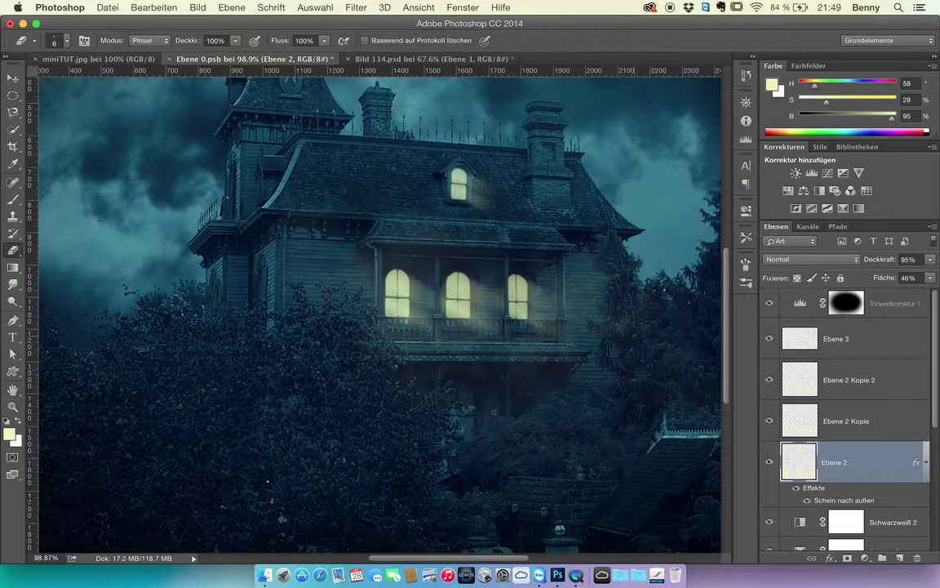
pyautogui.click(432, 59)
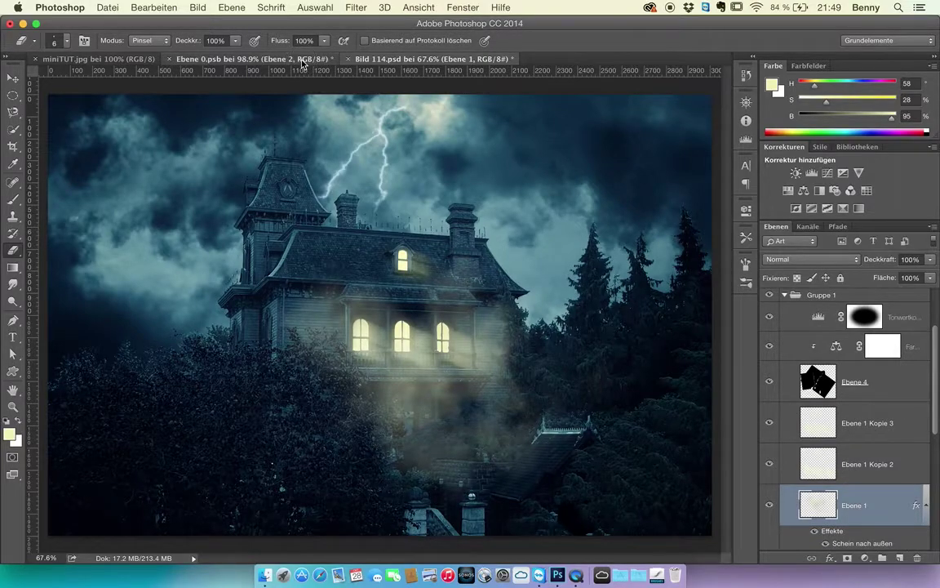
pyautogui.click(261, 58)
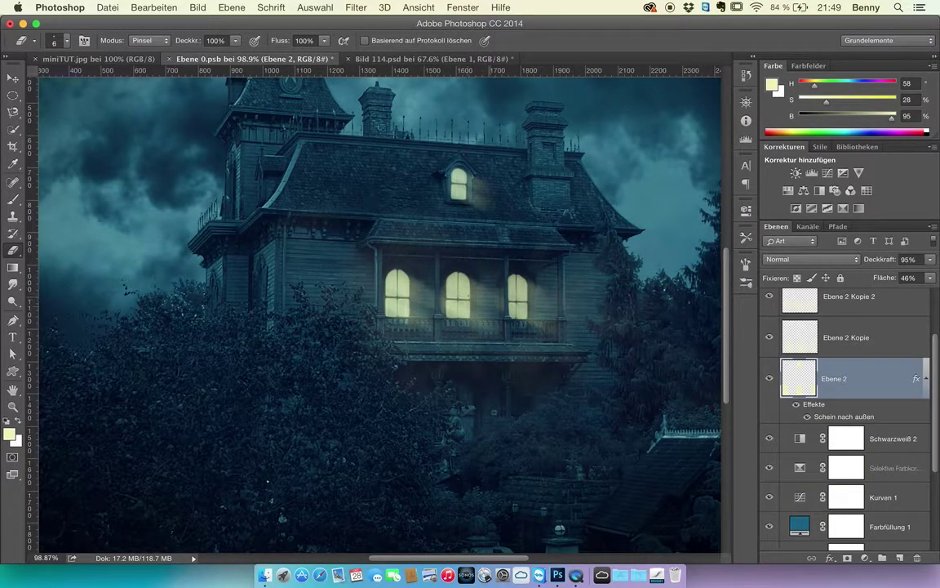
# - Undo a trial duplicate of Ebene 2 and set the layer's opacity to 100% and its fill to 51%
pyautogui.press('super+j')
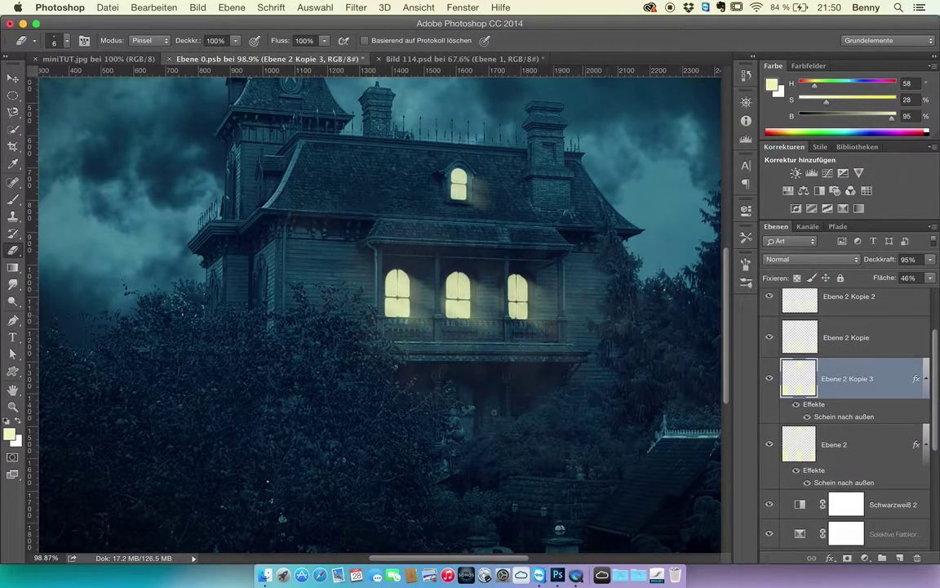
pyautogui.press('super+z')
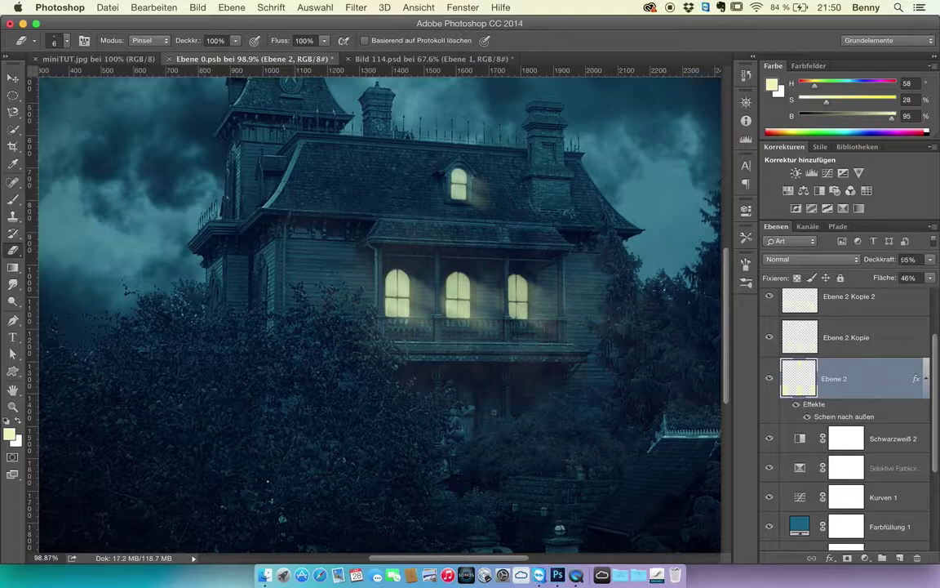
pyautogui.moveTo(879, 260); pyautogui.dragTo(887, 280)
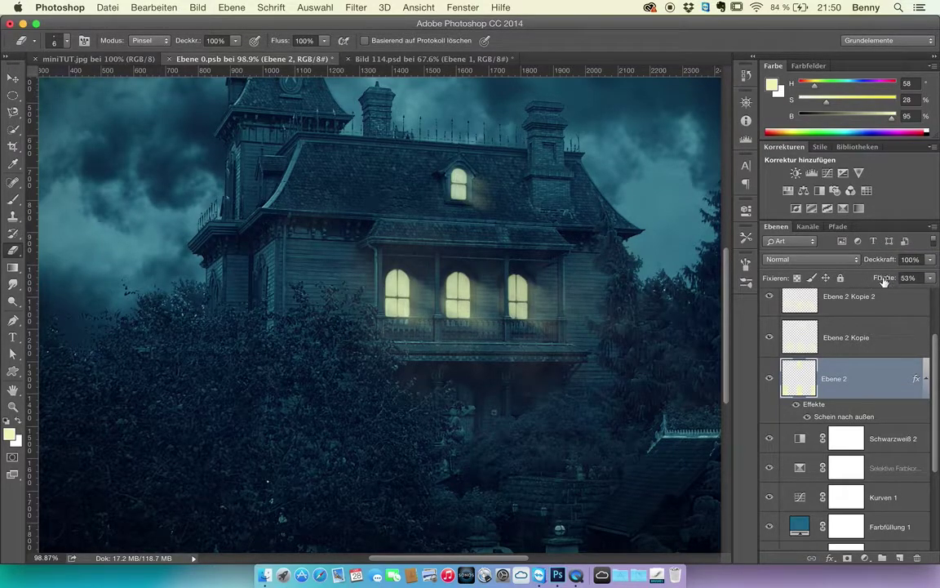
pyautogui.scroll(-3, 530, 320)
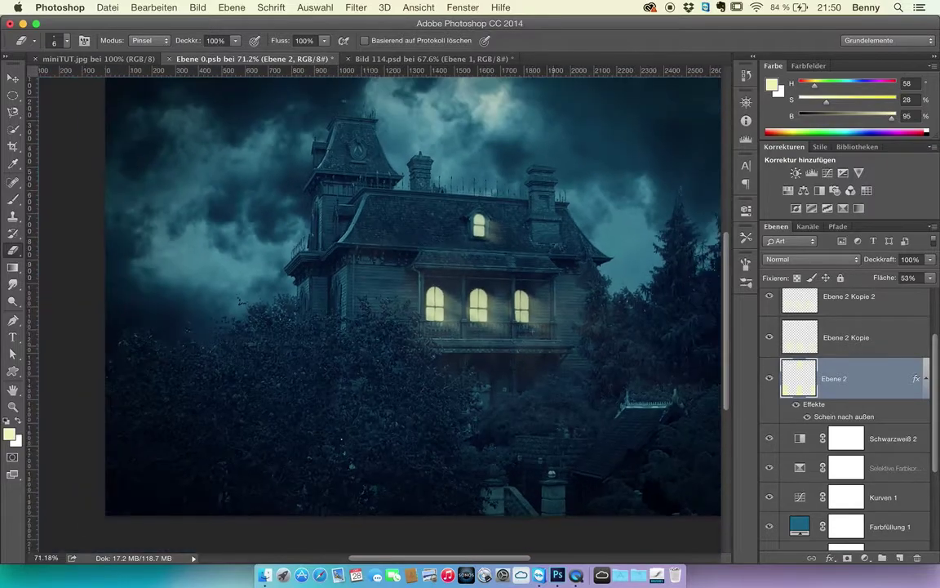
pyautogui.moveTo(885, 280); pyautogui.dragTo(880, 281)
# - Stamp all visible layers into a new merged layer above Tonwertkorrektur 1
pyautogui.scroll(3, 936, 393)
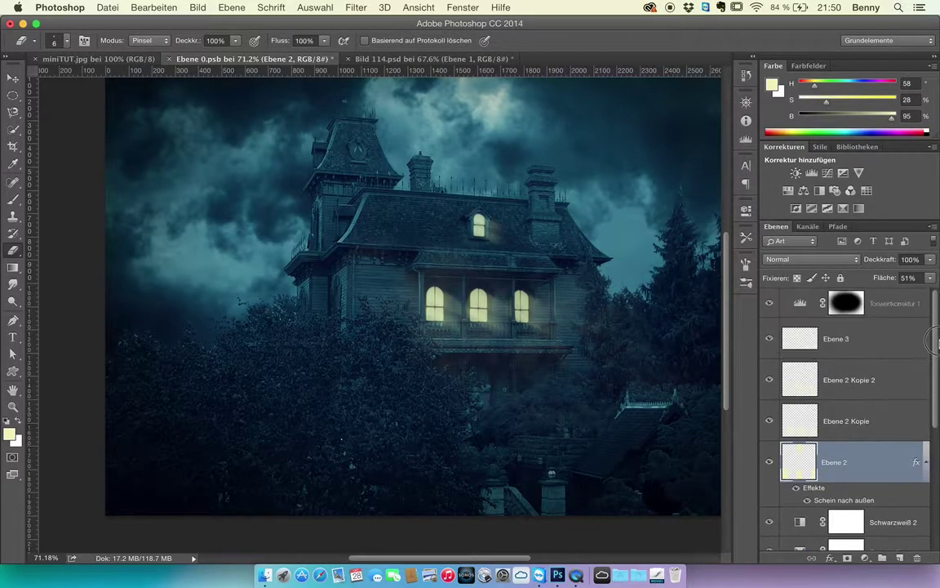
pyautogui.click(898, 304)
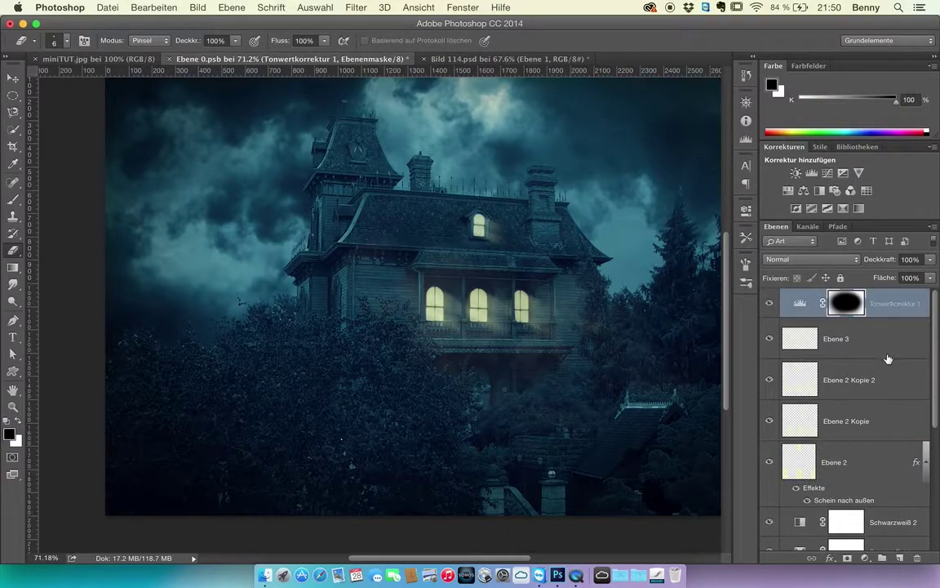
pyautogui.press('super+alt+shift+e')
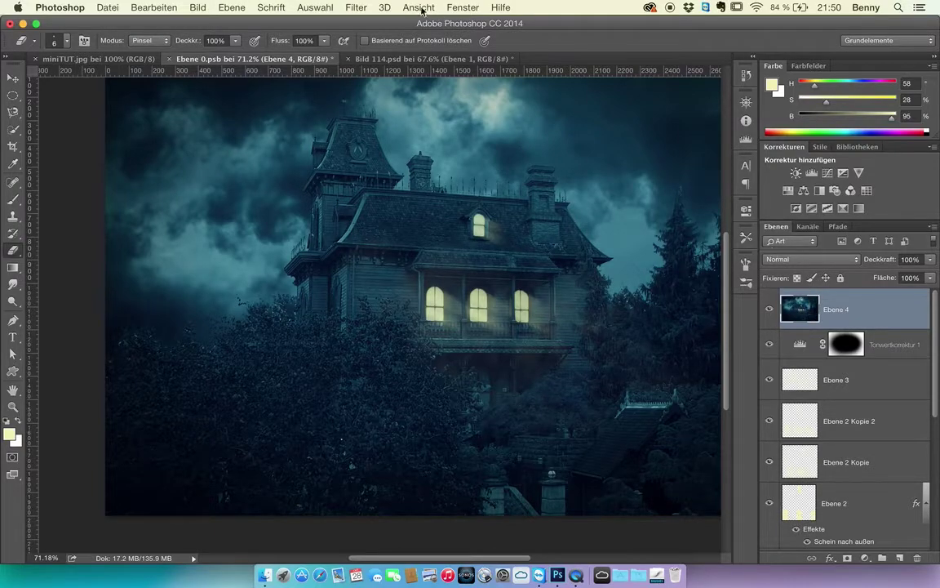
# - Start the Camera Raw filter on Ebene 4 and set its sharpening to Betrag 23 and Maskieren 83
pyautogui.click(357, 9)
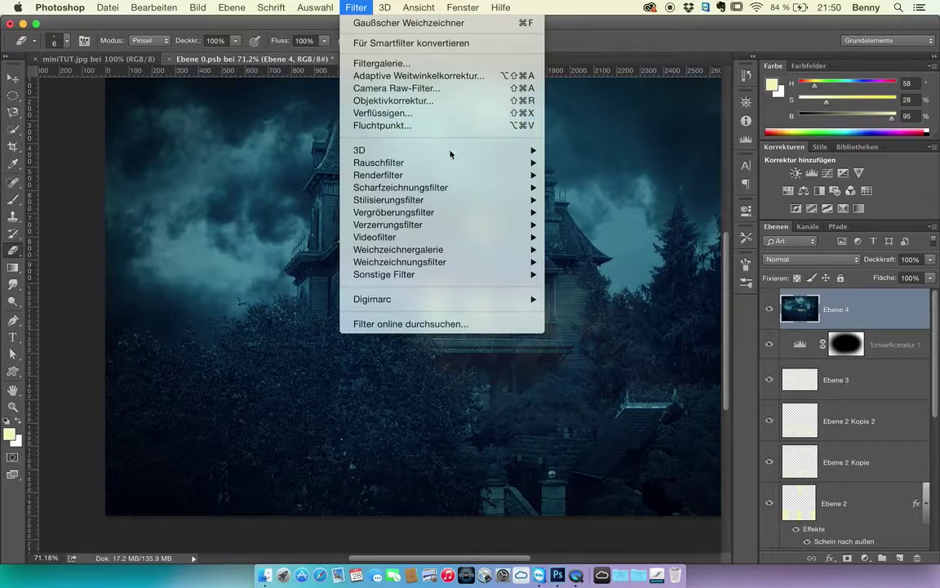
pyautogui.click(393, 88)
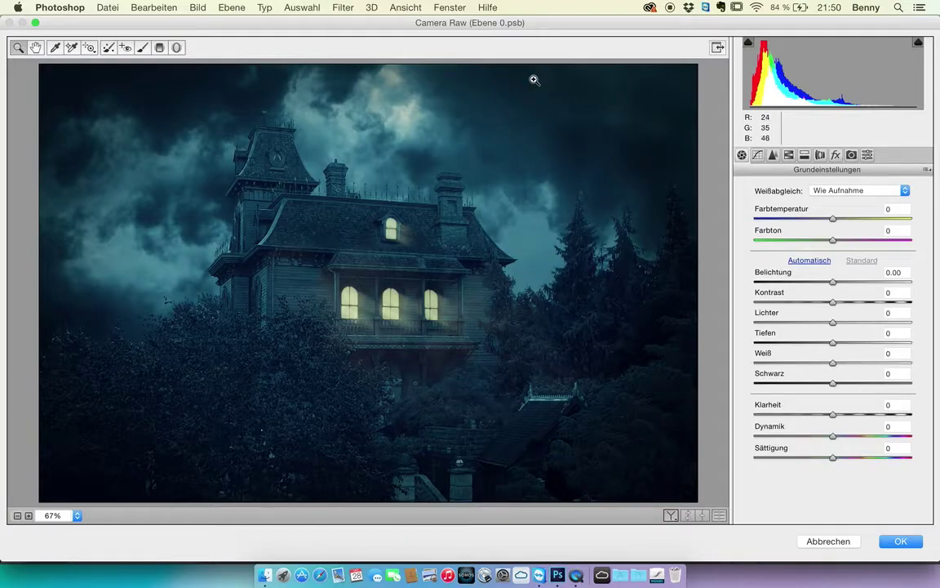
pyautogui.click(772, 155)
pyautogui.moveTo(756, 208); pyautogui.dragTo(778, 209)
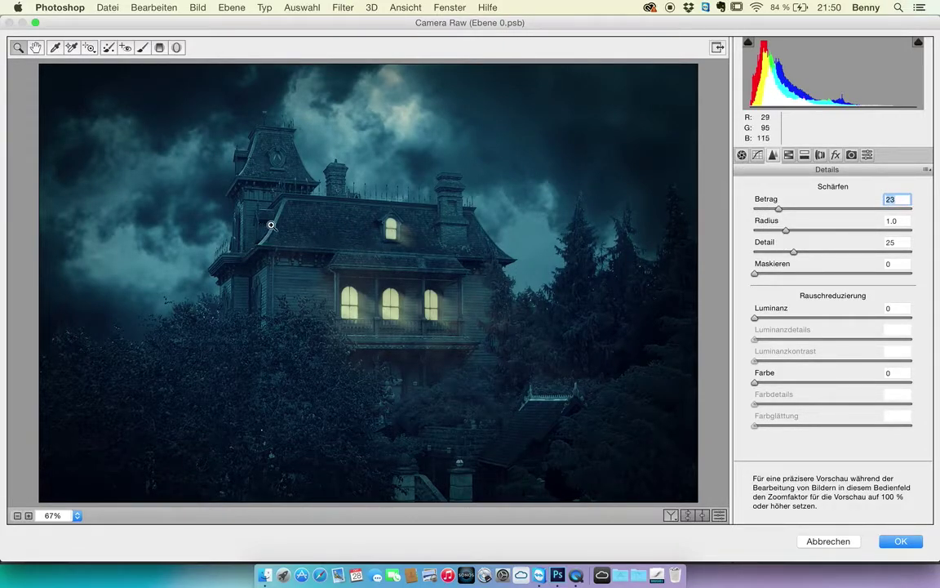
pyautogui.moveTo(759, 272); pyautogui.dragTo(883, 274)
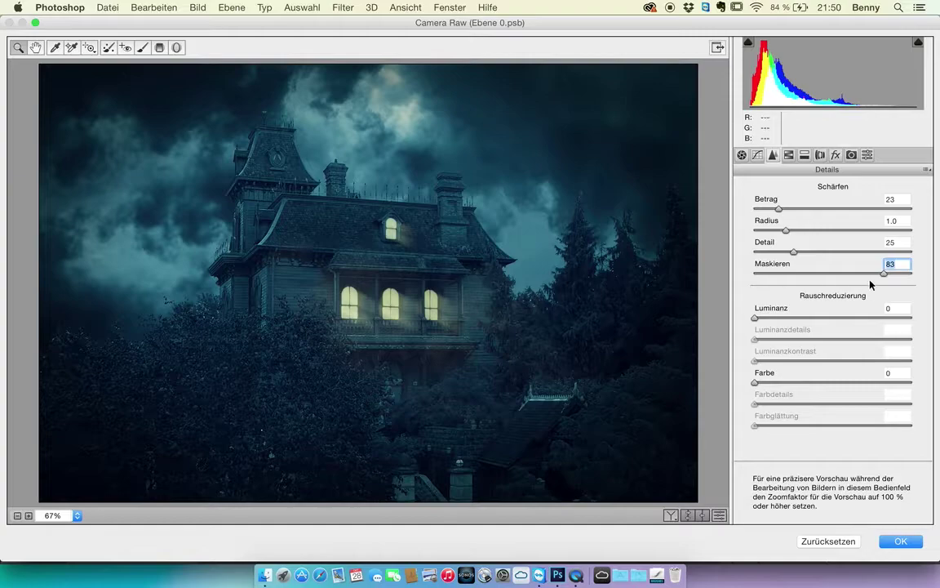
pyautogui.moveTo(881, 277); pyautogui.dragTo(882, 273)
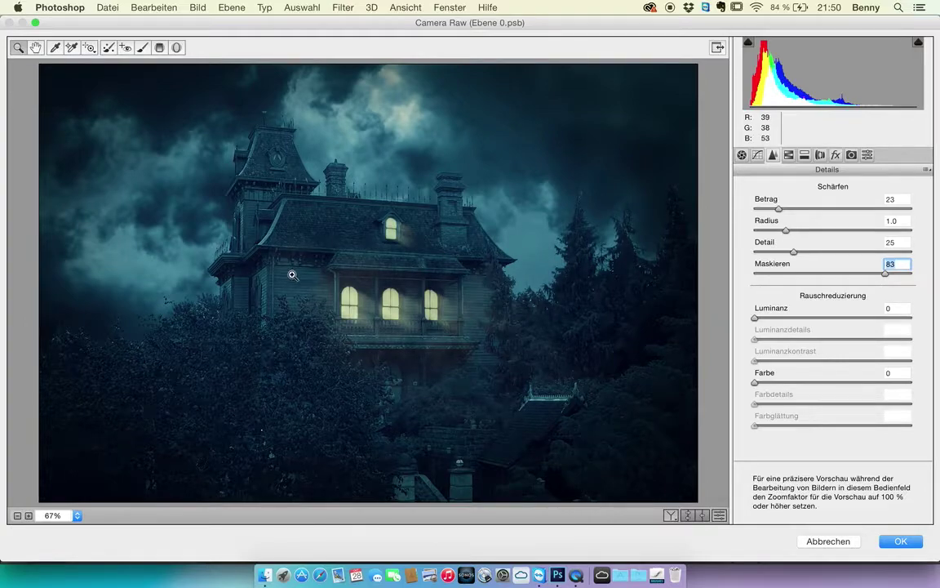
# - Set Camera Raw's Farbtemperatur to -3, Farbton -4, Belichtung +0.30, Lichter +16, Tiefen -22, Weiß +15 and Schwarz -25
pyautogui.click(742, 156)
pyautogui.moveTo(832, 219); pyautogui.dragTo(833, 243)
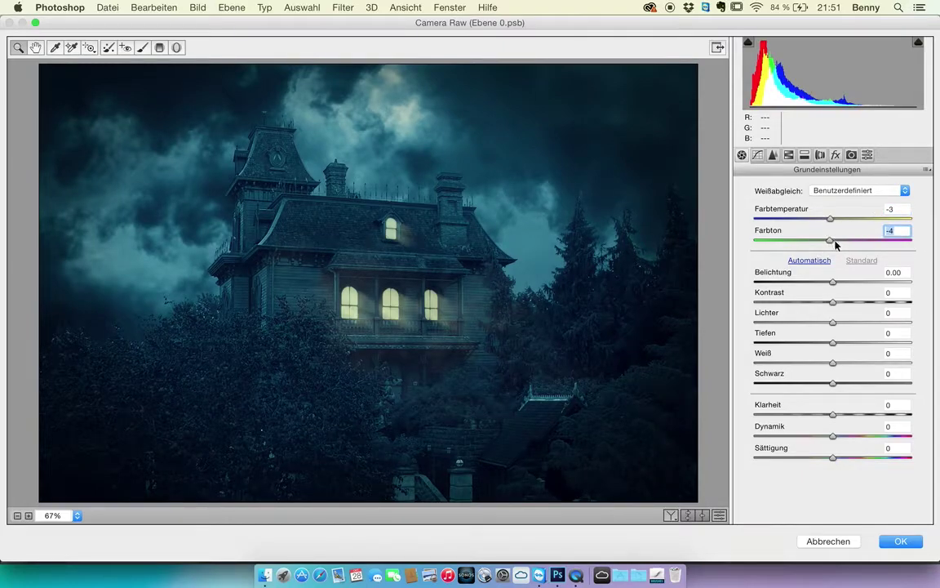
pyautogui.moveTo(833, 282)
pyautogui.mouseDown()
pyautogui.moveTo(846, 285)
pyautogui.moveTo(837, 284)
pyautogui.mouseUp()
pyautogui.moveTo(832, 322); pyautogui.dragTo(816, 342)
pyautogui.moveTo(834, 382); pyautogui.dragTo(849, 361)
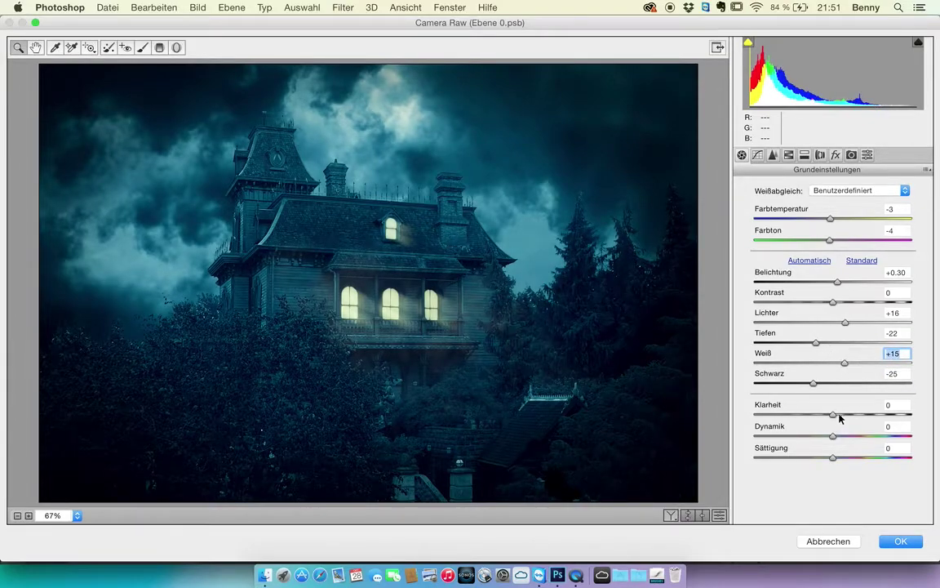
# - Set Klarheit to +18 and Dynamik to +17, and apply the Camera Raw filter to Ebene 4
pyautogui.moveTo(833, 414); pyautogui.dragTo(847, 415)
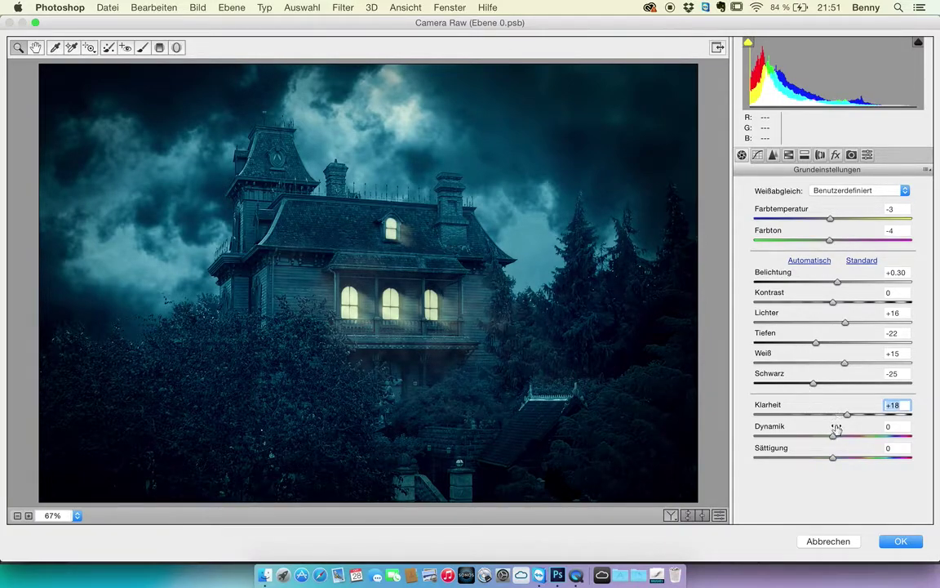
pyautogui.moveTo(833, 436); pyautogui.dragTo(846, 435)
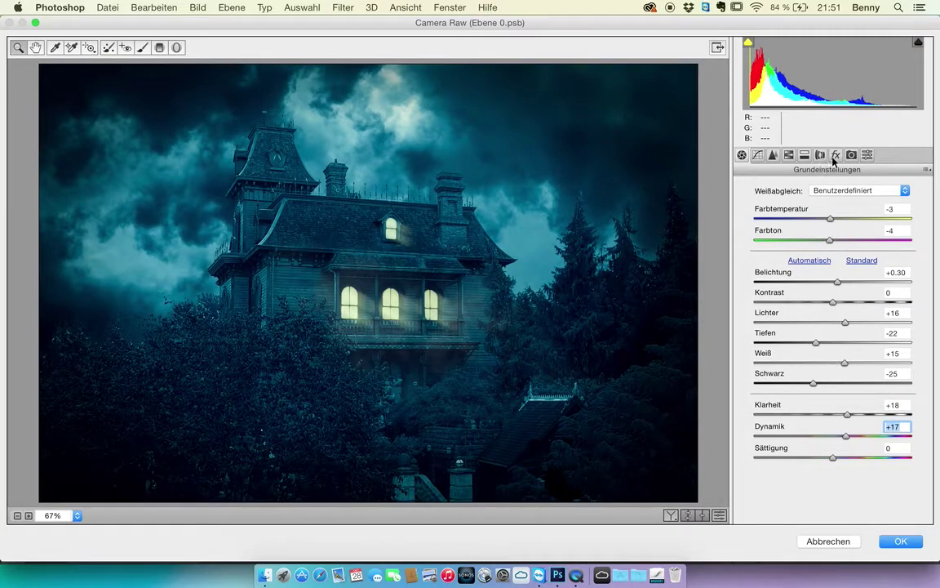
pyautogui.click(835, 156)
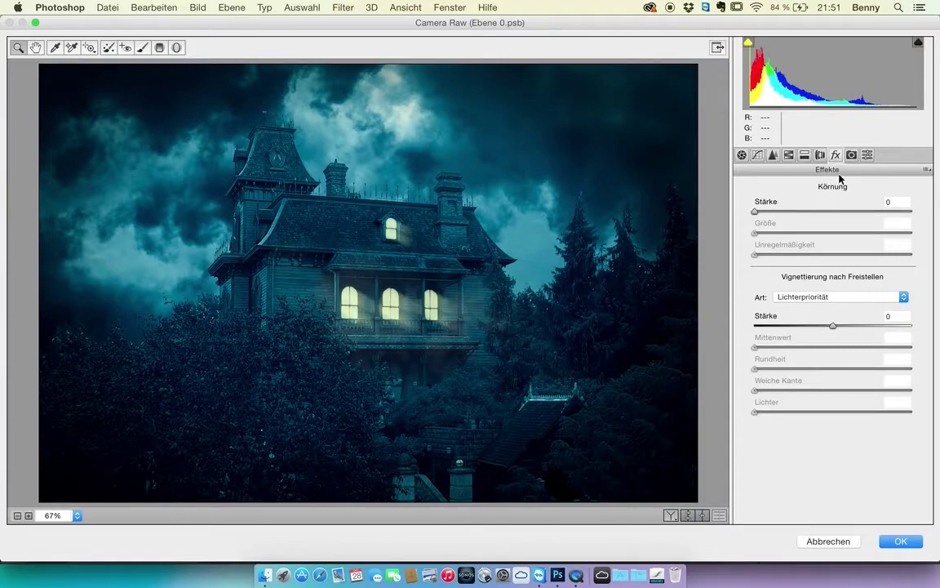
pyautogui.moveTo(832, 327)
pyautogui.mouseDown()
pyautogui.moveTo(816, 326)
pyautogui.moveTo(832, 326)
pyautogui.mouseUp()
pyautogui.click(742, 155)
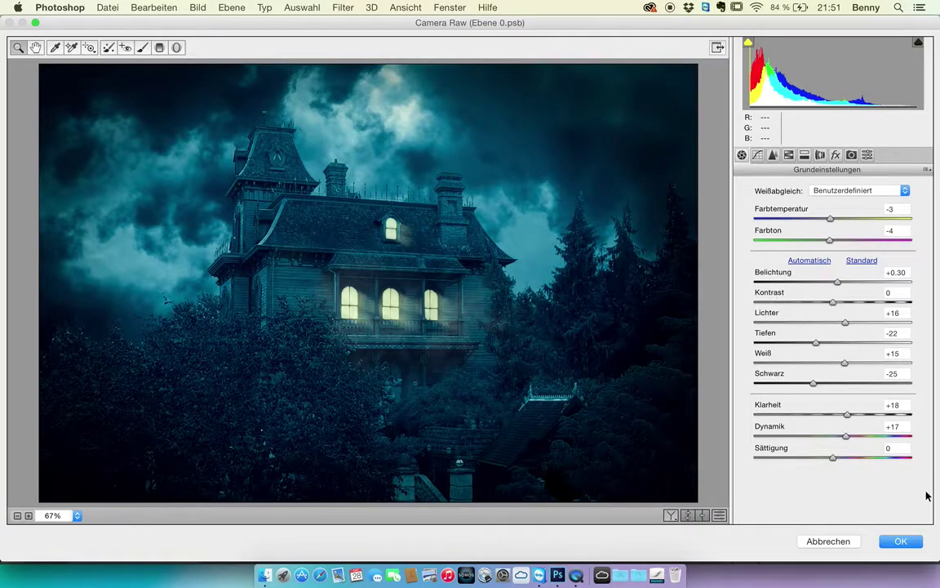
pyautogui.click(901, 541)
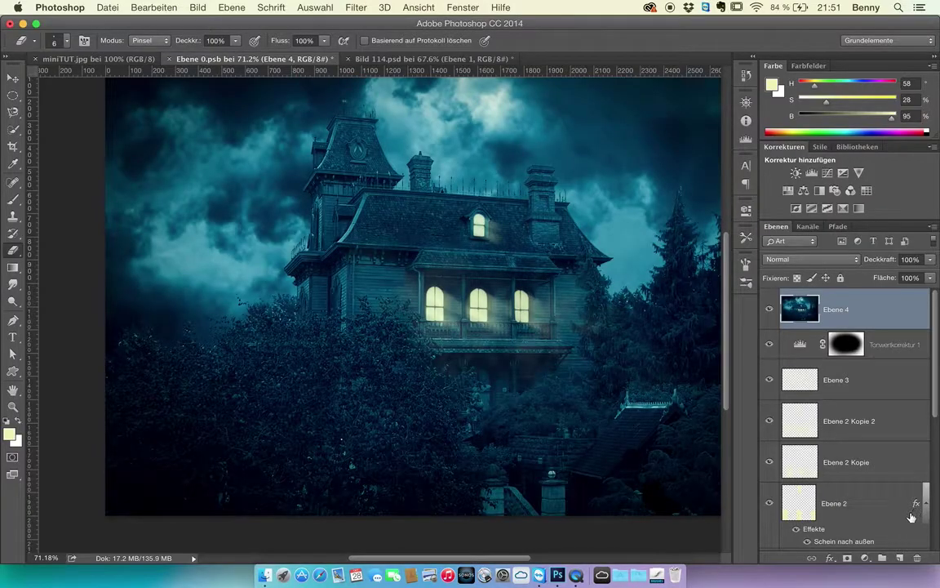
# - Compare the full colour-graded composite with the finished reference Bild 114.psd
pyautogui.moveTo(539, 309); pyautogui.dragTo(478, 344)
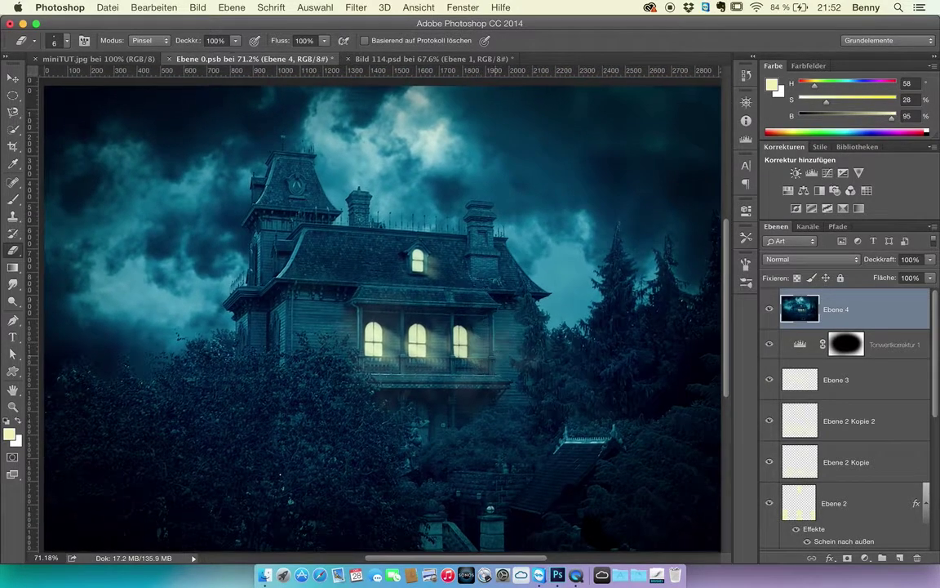
pyautogui.scroll(-3, 288, 301)
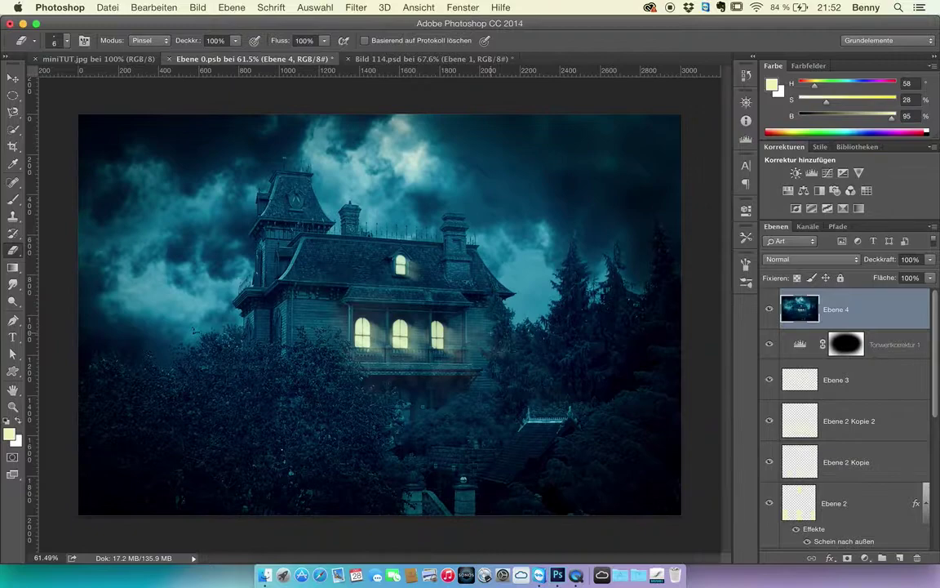
pyautogui.click(416, 60)
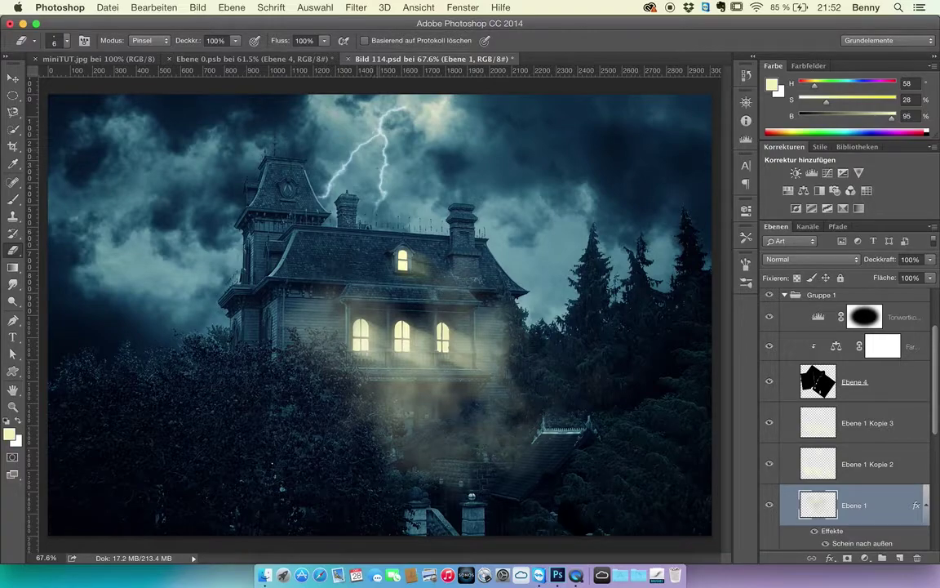
pyautogui.click(277, 60)
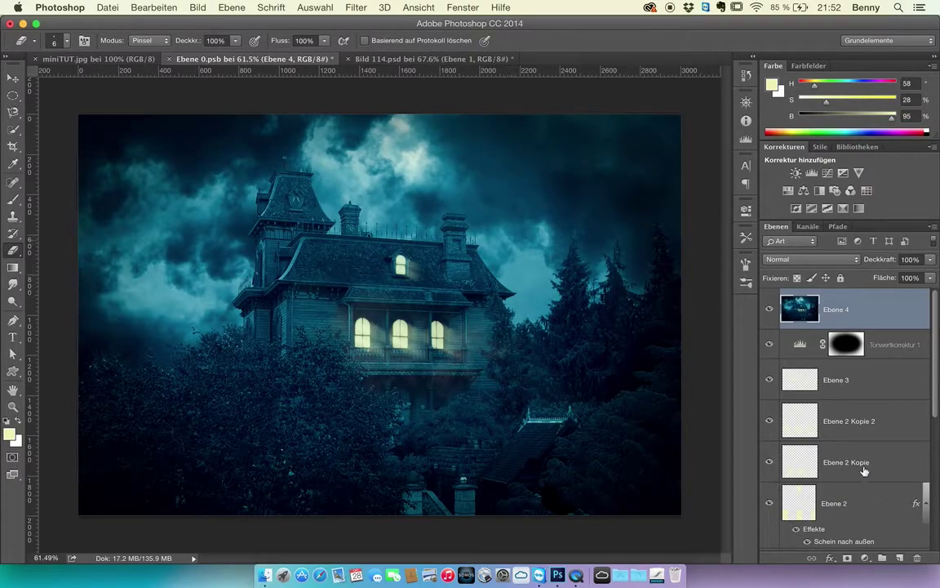
# - Add a new layer above Ebene 4 and draw a narrow horizontal black-to-white linear gradient across the image centre
pyautogui.click(900, 559)
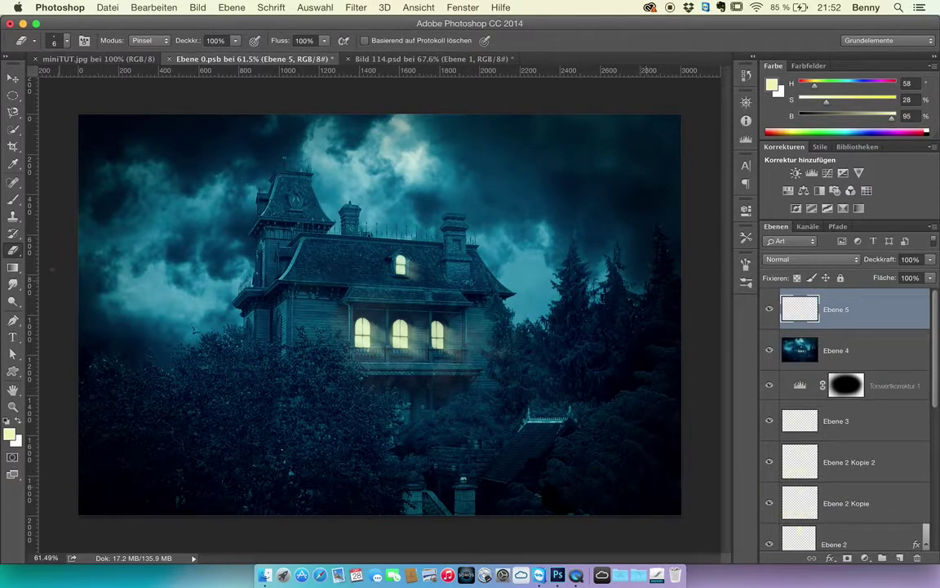
pyautogui.press('d')
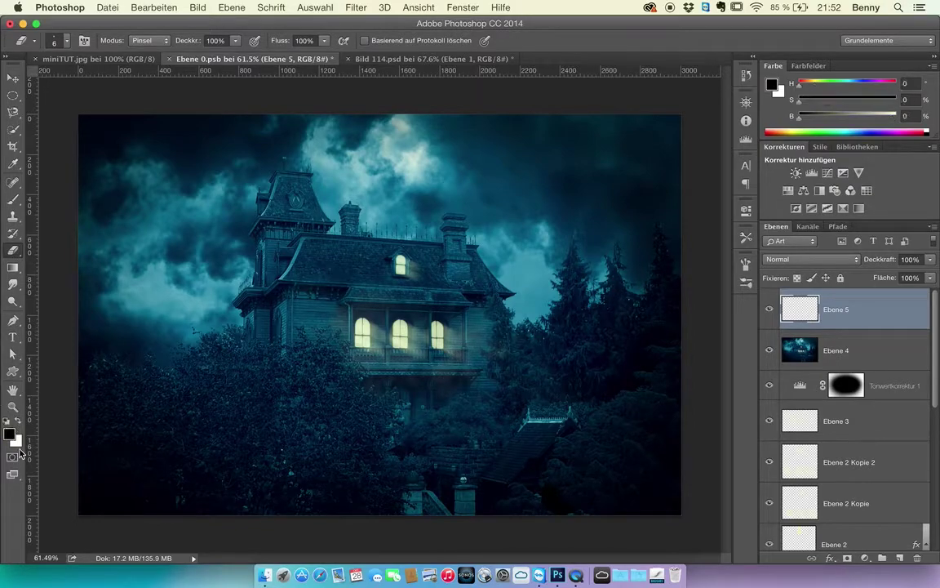
pyautogui.click(12, 268)
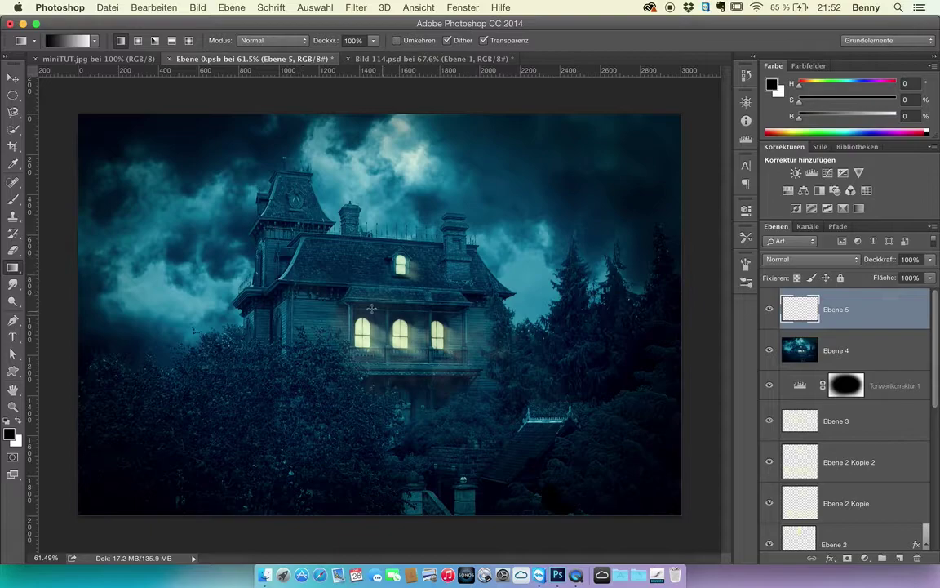
pyautogui.moveTo(359, 305); pyautogui.dragTo(445, 308)
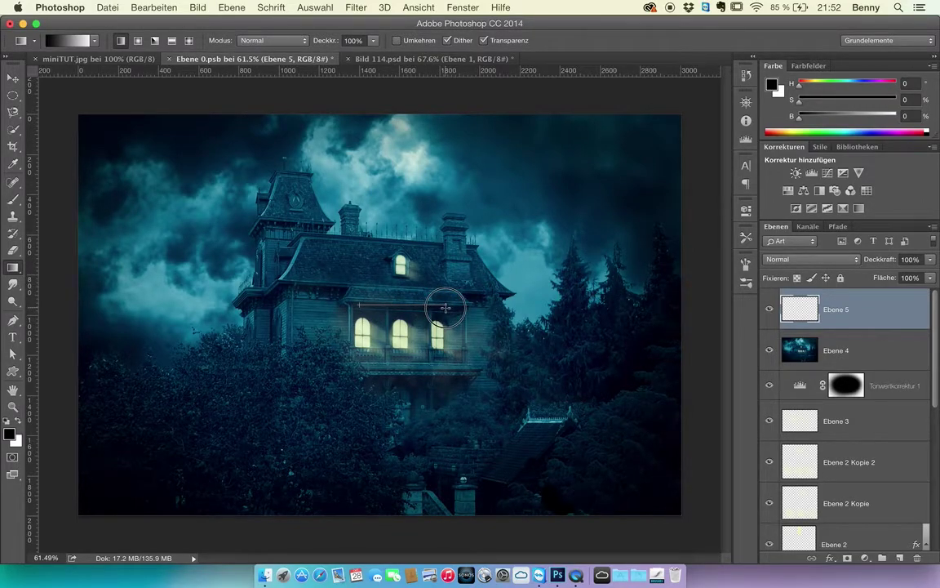
pyautogui.moveTo(445, 308)
pyautogui.mouseDown()
pyautogui.moveTo(563, 306)
pyautogui.moveTo(438, 311)
pyautogui.mouseUp()
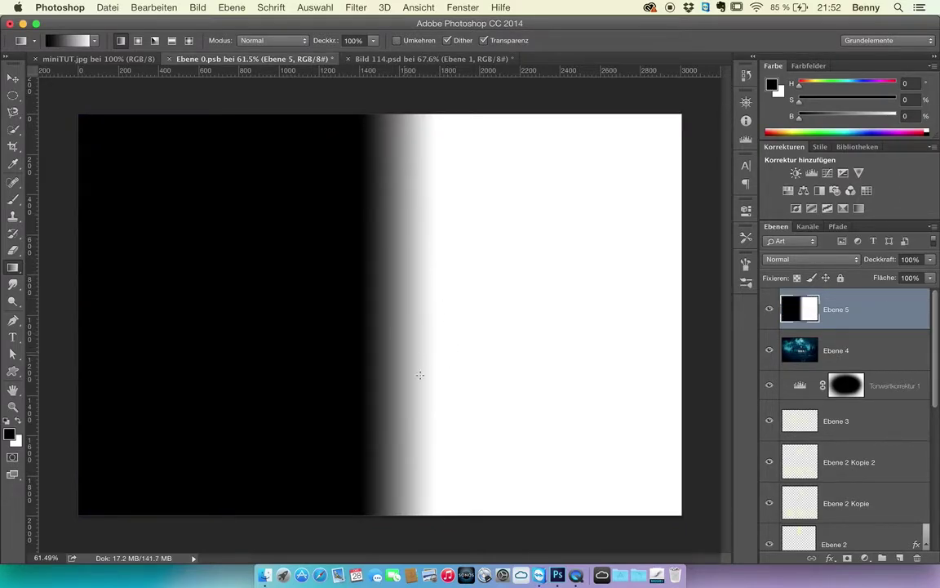
# - Try rendering Differenz-Wolken over the gradient on Ebene 5 and undo the filter
pyautogui.click(355, 8)
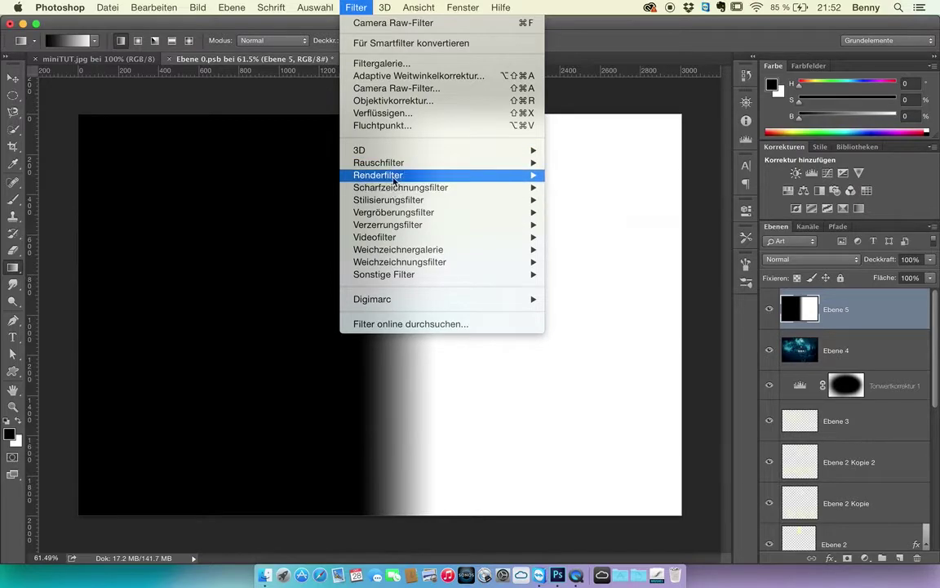
pyautogui.moveTo(396, 175)
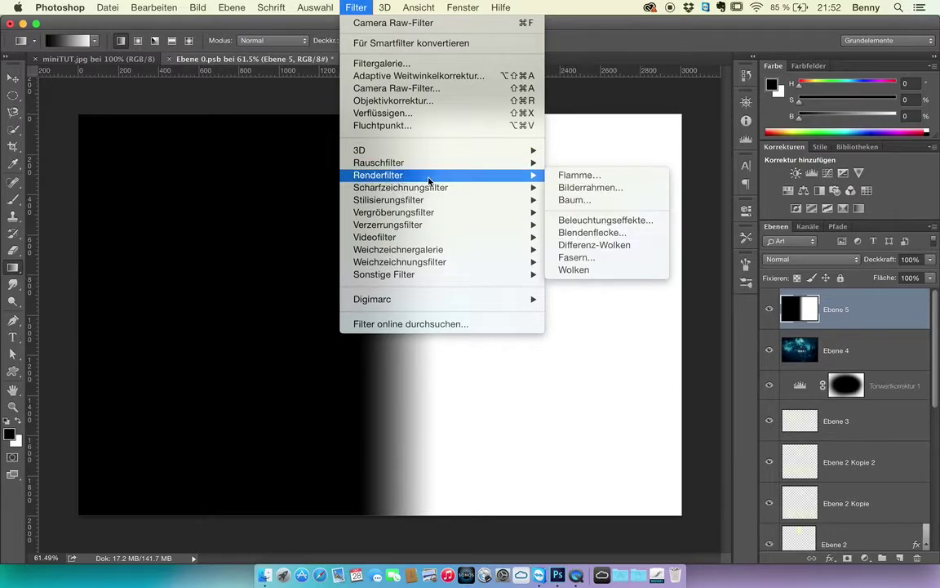
pyautogui.click(575, 244)
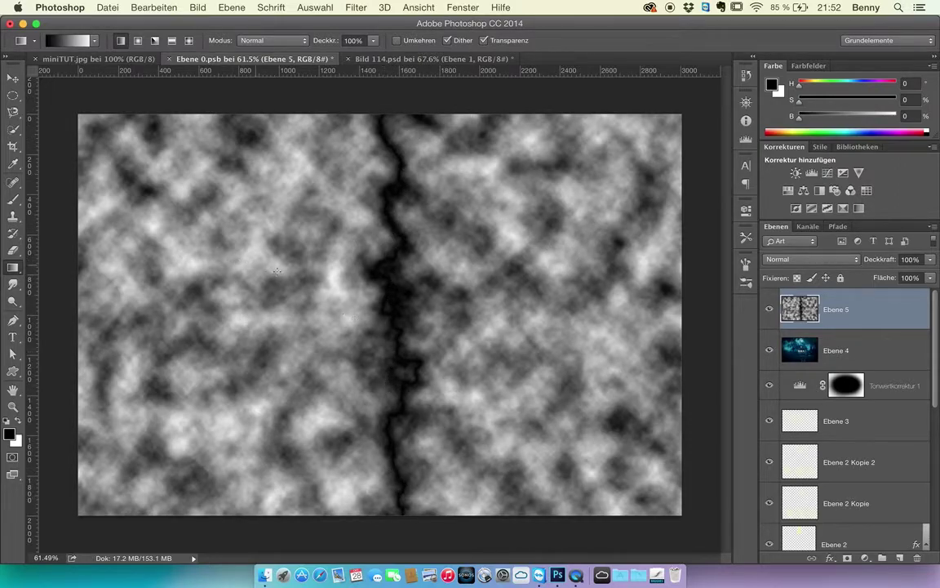
pyautogui.press('super+z')
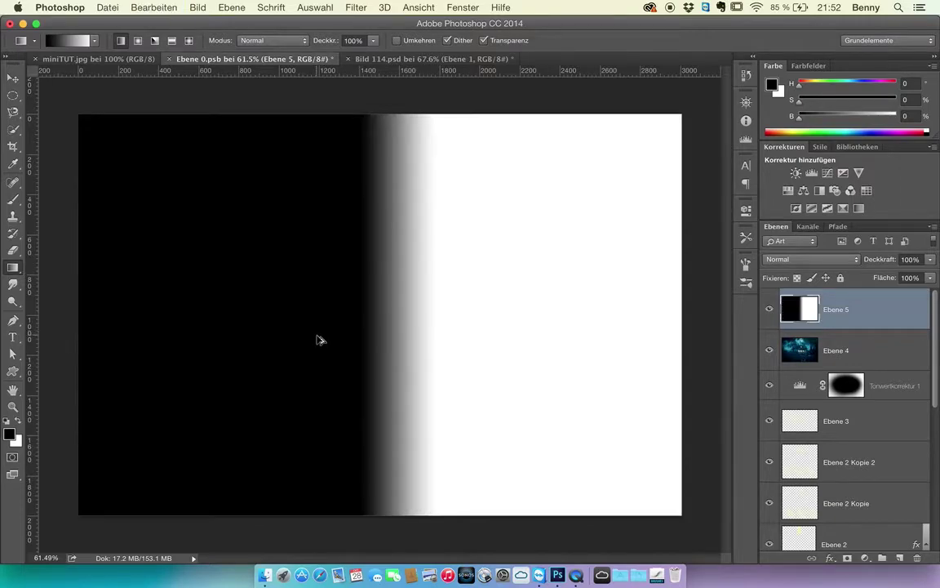
# - Redraw a narrower black-to-white gradient on Ebene 5 and turn it into inverted Differenz-Wolken with a white vertical bolt
pyautogui.moveTo(337, 318); pyautogui.dragTo(392, 315)
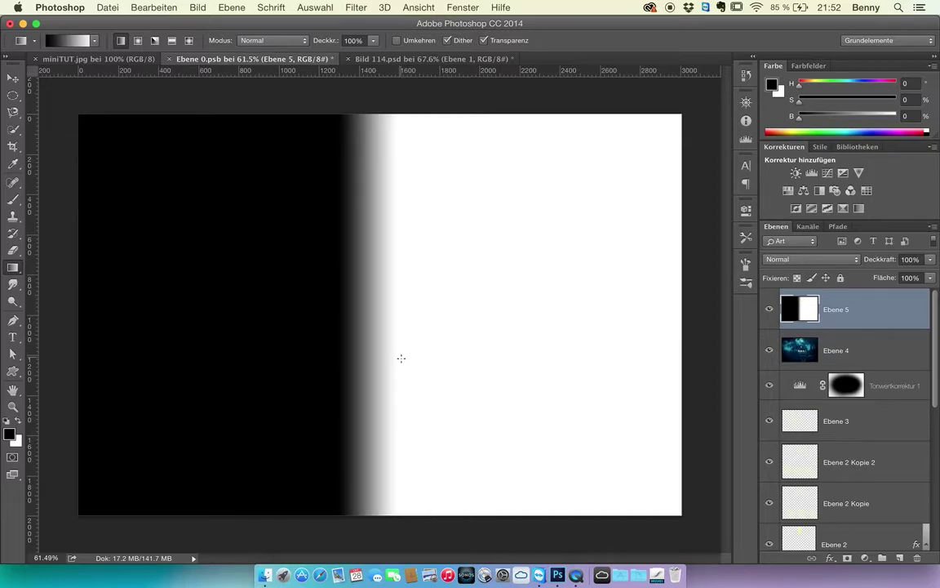
pyautogui.click(356, 8)
pyautogui.moveTo(519, 176)
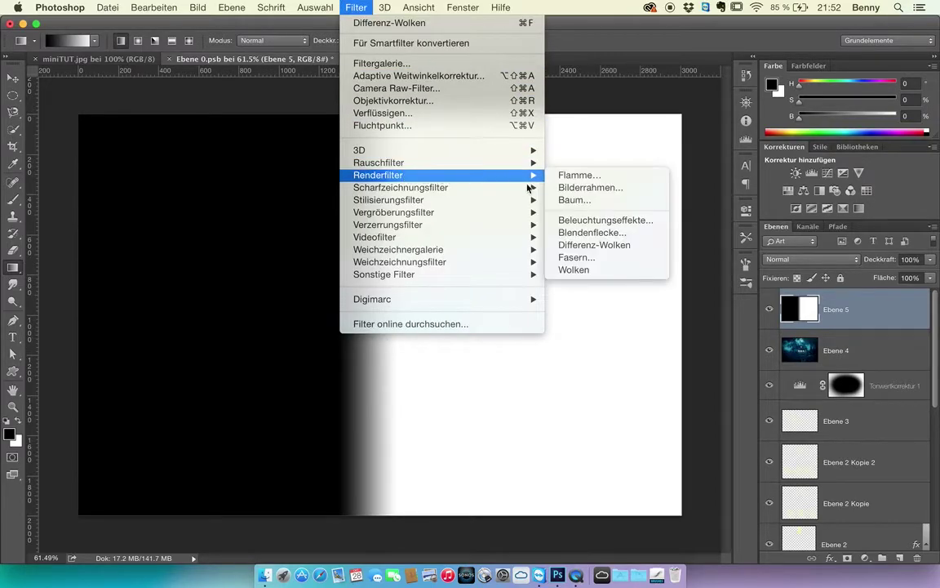
pyautogui.click(575, 244)
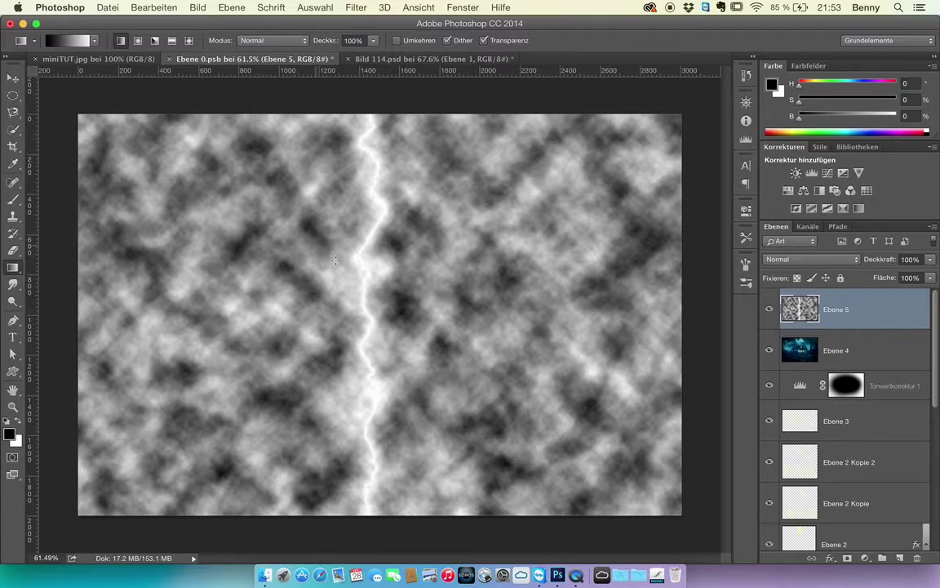
# - Apply a Tonwertkorrektur to Ebene 5 with the black input level at 232 to isolate the white lightning line
pyautogui.click(177, 8)
pyautogui.moveTo(197, 8)
pyautogui.moveTo(214, 43)
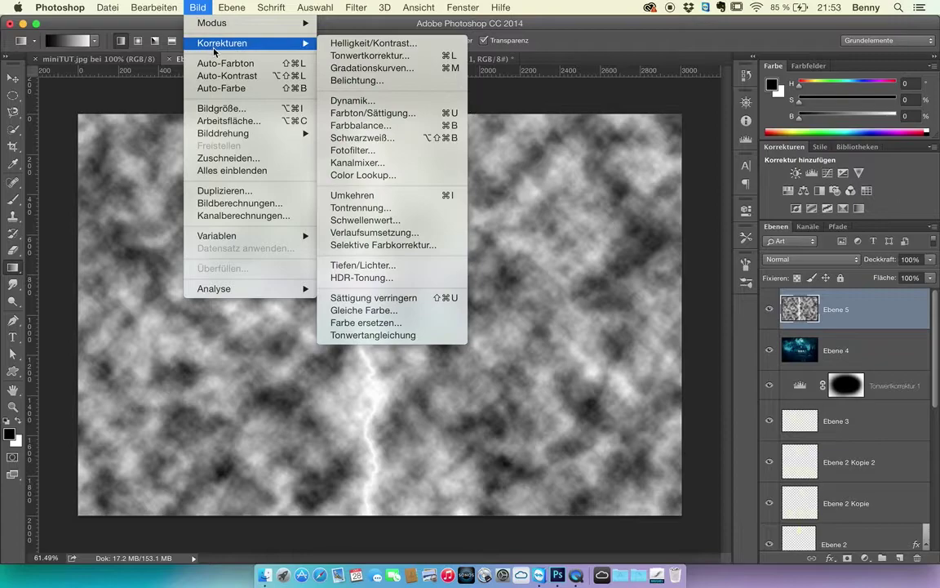
pyautogui.click(359, 56)
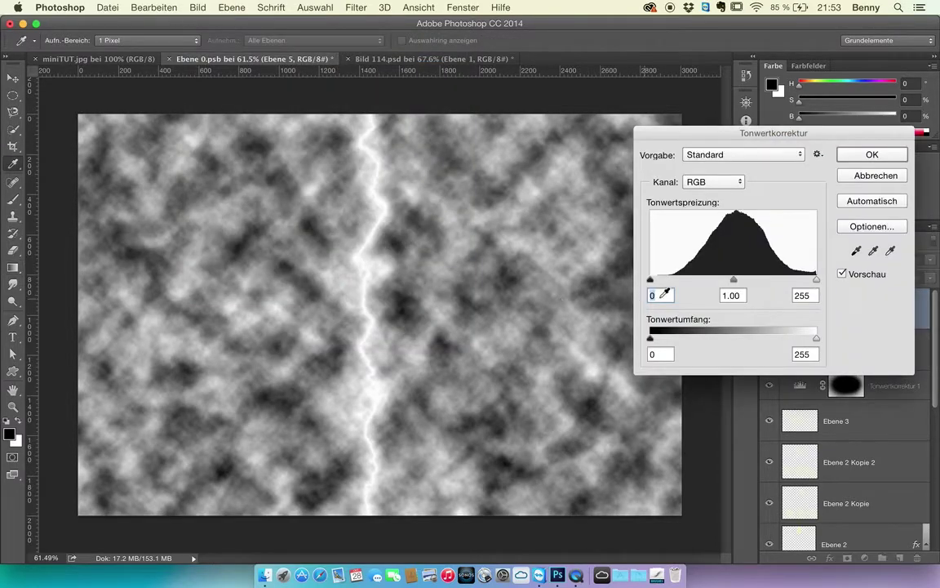
pyautogui.moveTo(650, 282); pyautogui.dragTo(800, 279)
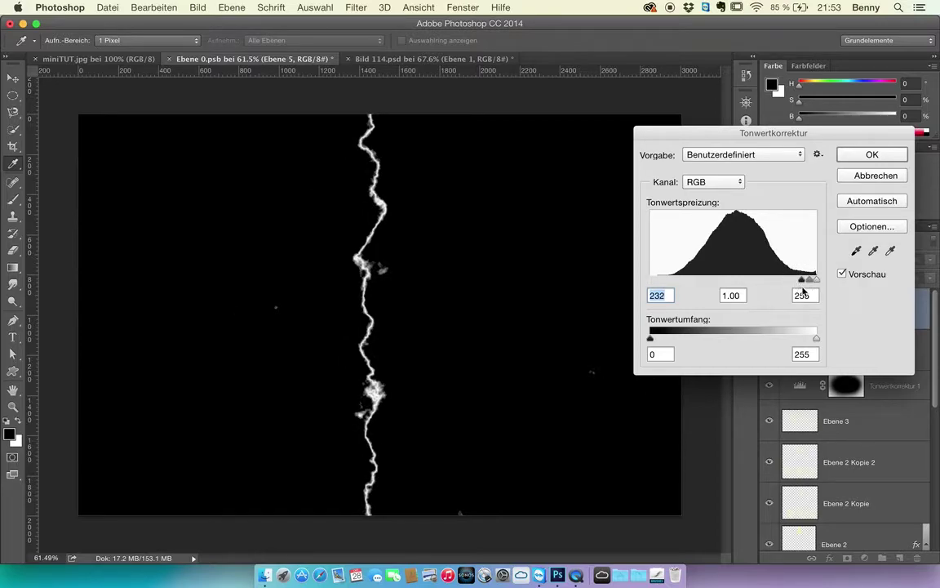
pyautogui.click(872, 155)
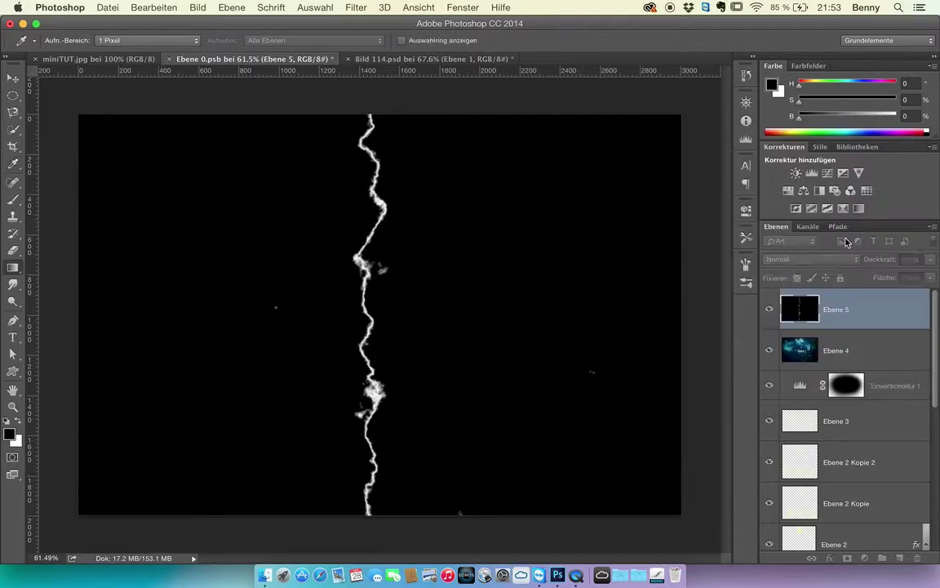
# - Paint over the stray white specks and blotches around the lightning on Ebene 5 with a black 72 px brush
pyautogui.press('b')
pyautogui.click(12, 199)
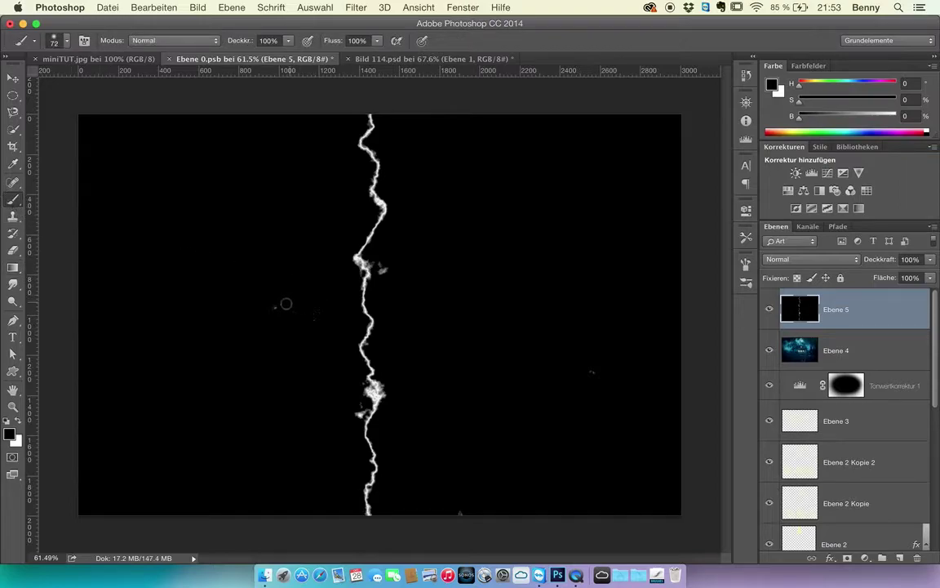
pyautogui.click(361, 409)
pyautogui.moveTo(361, 408)
pyautogui.mouseDown()
pyautogui.moveTo(360, 392)
pyautogui.moveTo(371, 398)
pyautogui.mouseUp()
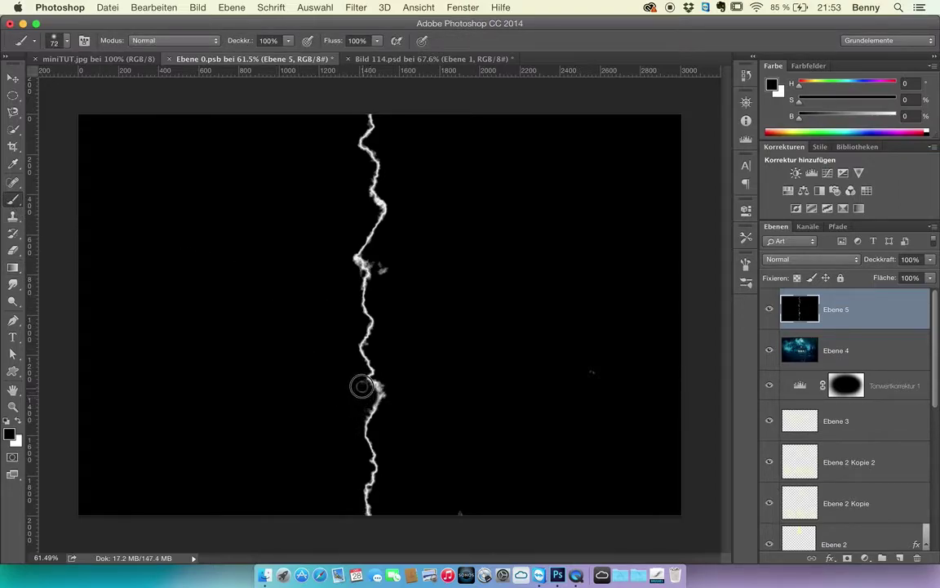
pyautogui.click(352, 265)
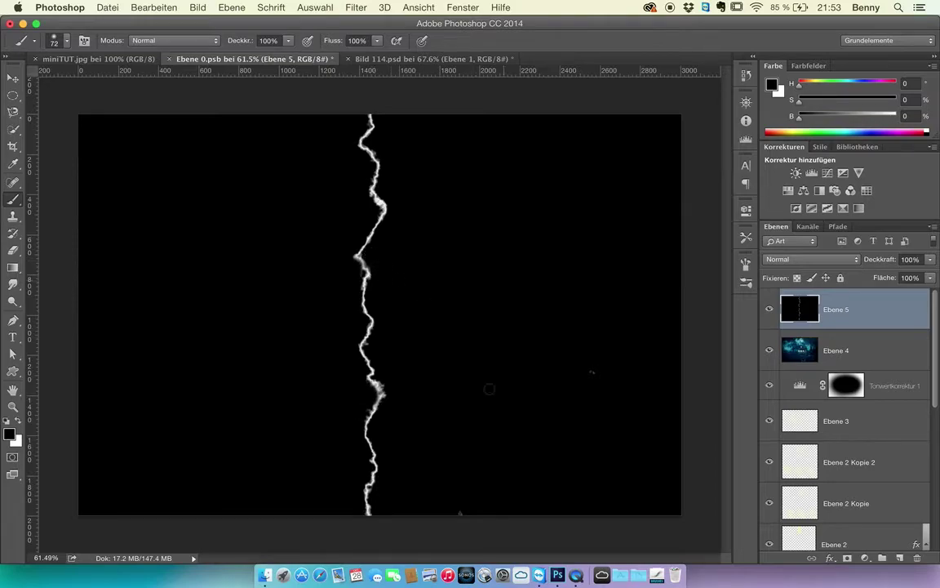
pyautogui.click(460, 512)
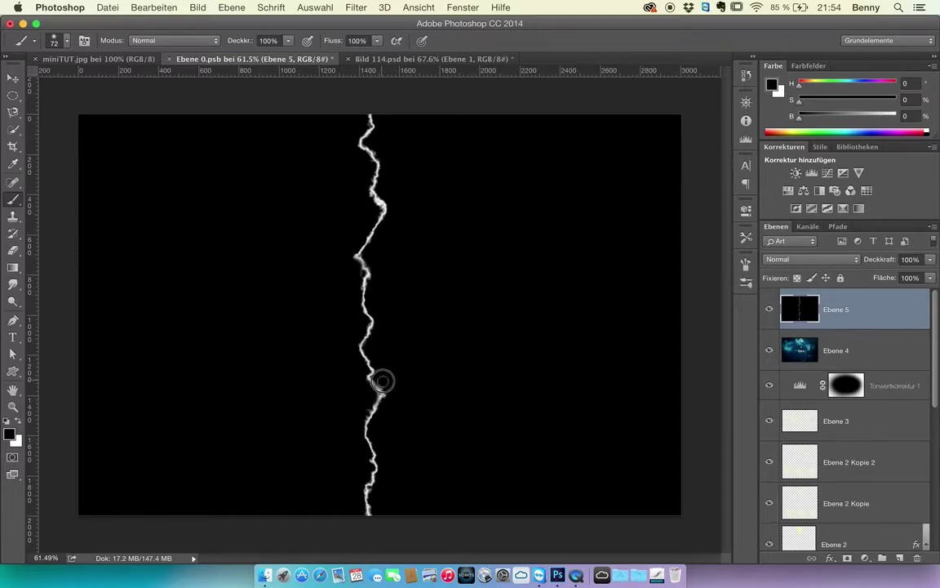
pyautogui.moveTo(383, 386)
pyautogui.mouseDown()
pyautogui.moveTo(348, 417)
pyautogui.moveTo(371, 398)
pyautogui.mouseUp()
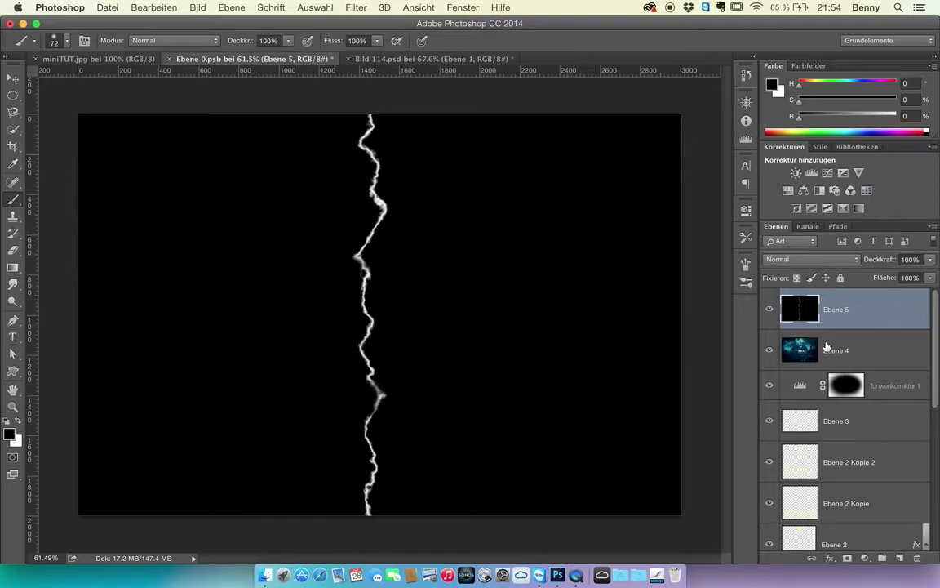
# - Set Ebene 5's blend mode to Negativ multiplizieren and add a Farbbalance adjustment clipped to it
pyautogui.click(818, 261)
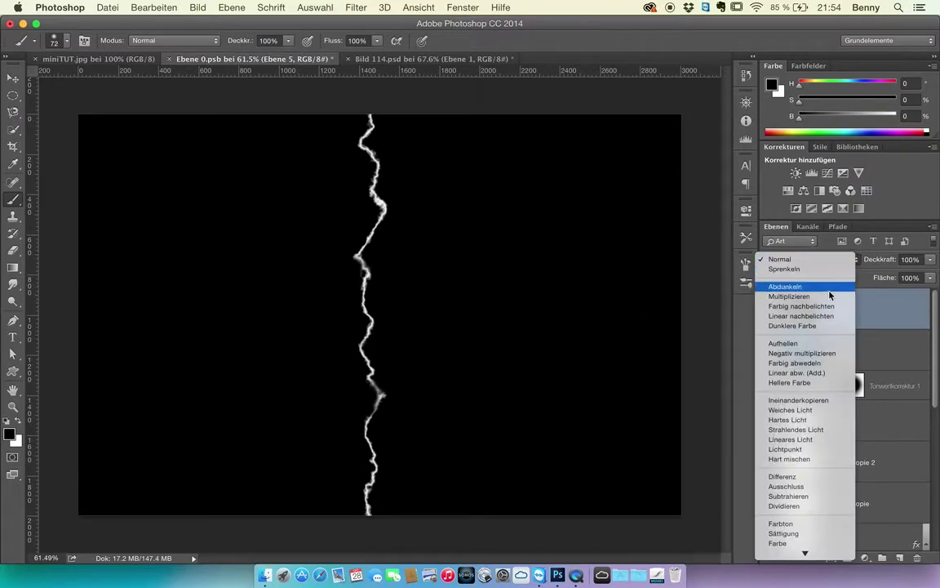
pyautogui.click(812, 355)
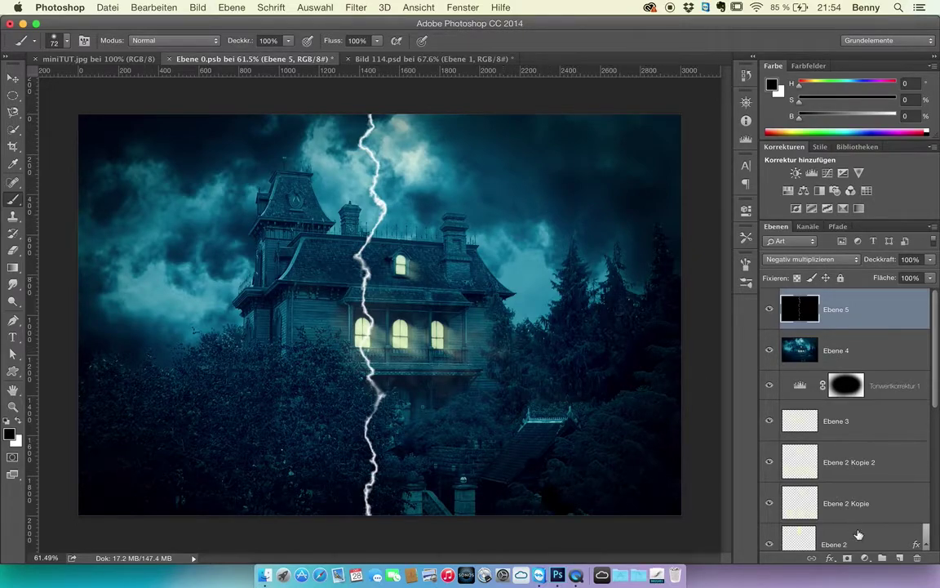
pyautogui.click(864, 558)
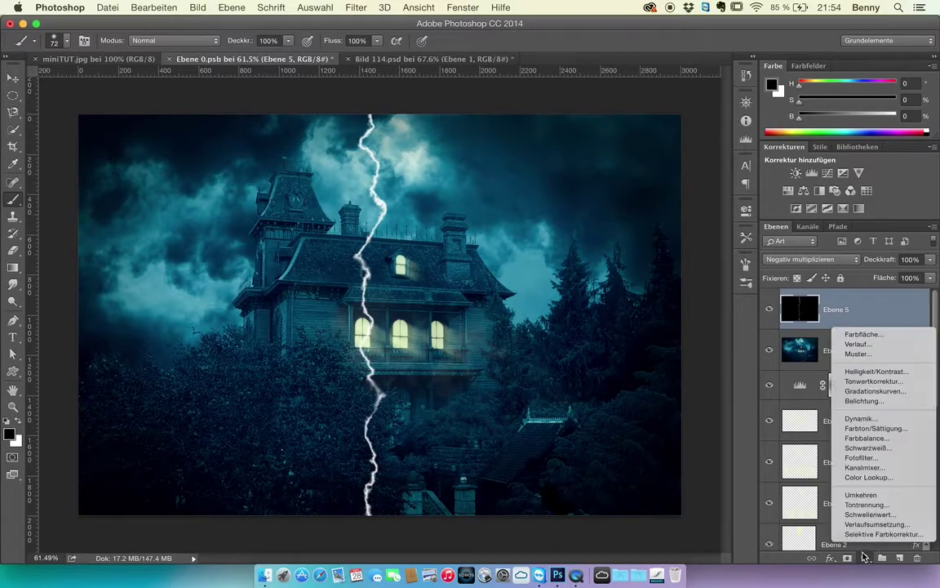
pyautogui.click(863, 439)
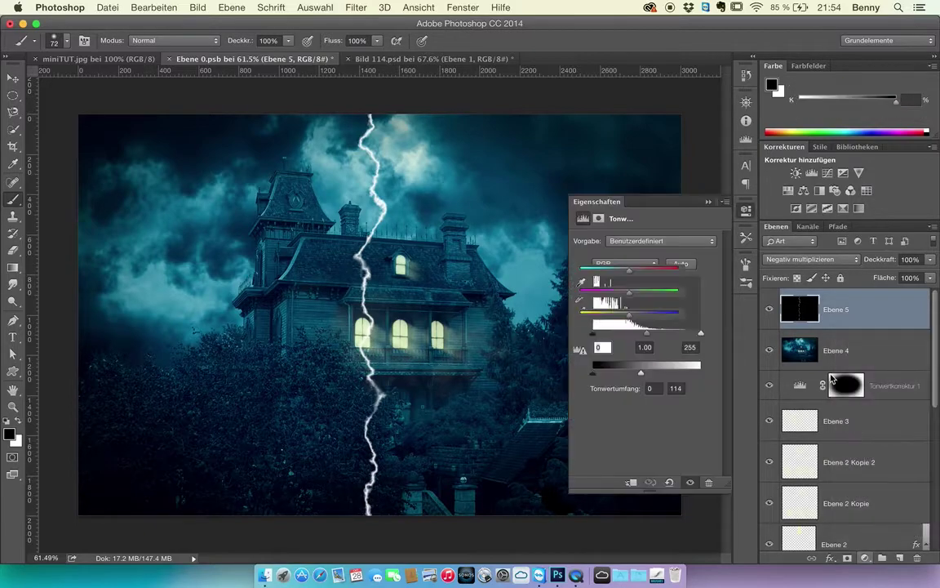
pyautogui.click(631, 484)
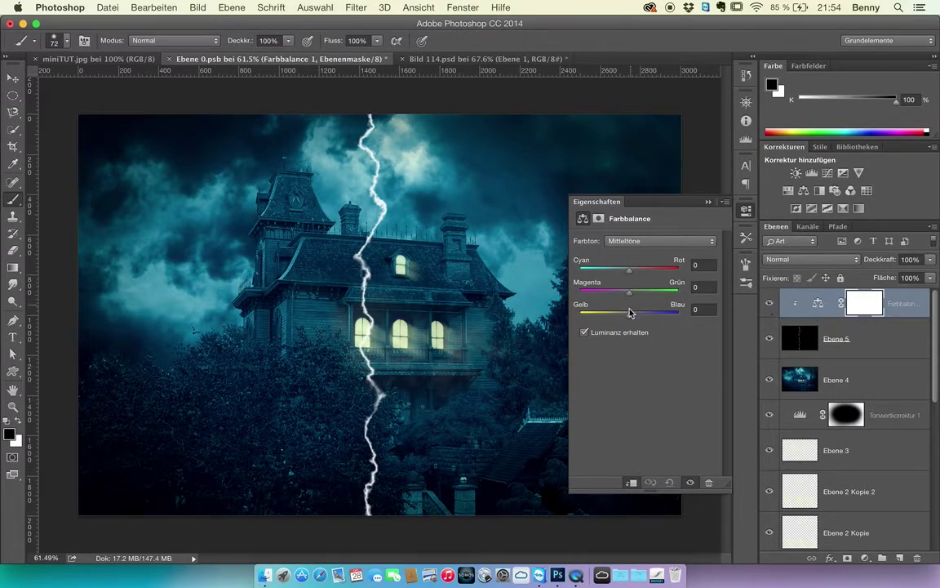
# - Set the Farbbalance Mitteltöne to +4 red, +10 green and +62 blue, and lower Ebene 5's Deckkraft to 78%
pyautogui.moveTo(630, 313); pyautogui.dragTo(654, 315)
pyautogui.moveTo(631, 270)
pyautogui.mouseDown()
pyautogui.moveTo(605, 271)
pyautogui.moveTo(624, 294)
pyautogui.moveTo(610, 293)
pyautogui.moveTo(634, 294)
pyautogui.moveTo(622, 271)
pyautogui.moveTo(630, 271)
pyautogui.mouseUp()
pyautogui.moveTo(656, 318); pyautogui.dragTo(661, 315)
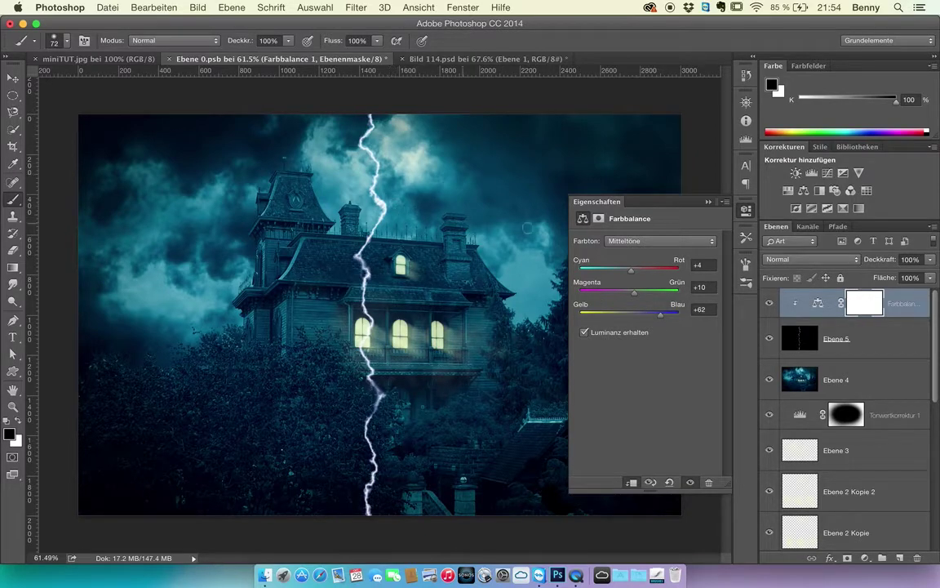
pyautogui.click(671, 193)
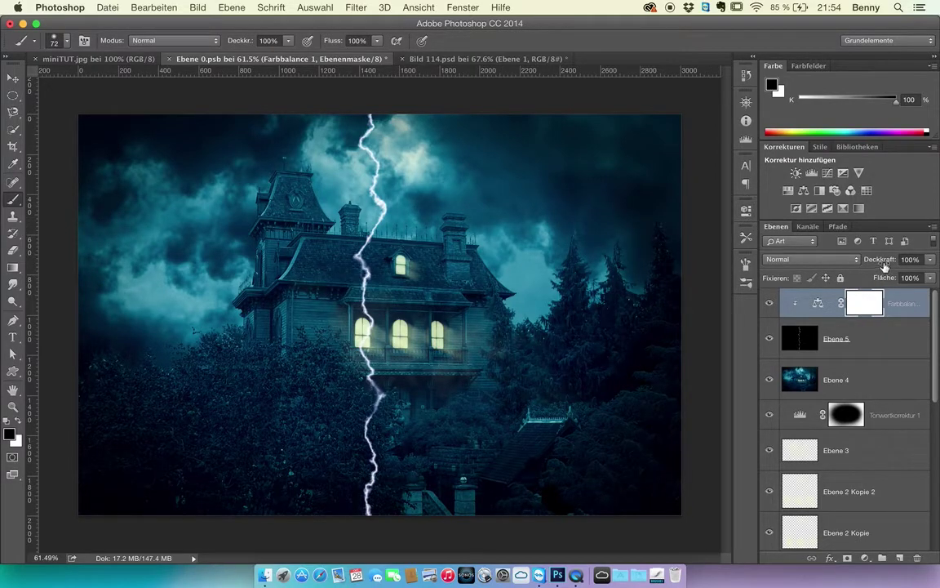
pyautogui.click(870, 333)
pyautogui.moveTo(882, 261)
pyautogui.mouseDown()
pyautogui.moveTo(867, 266)
pyautogui.moveTo(882, 262)
pyautogui.mouseUp()
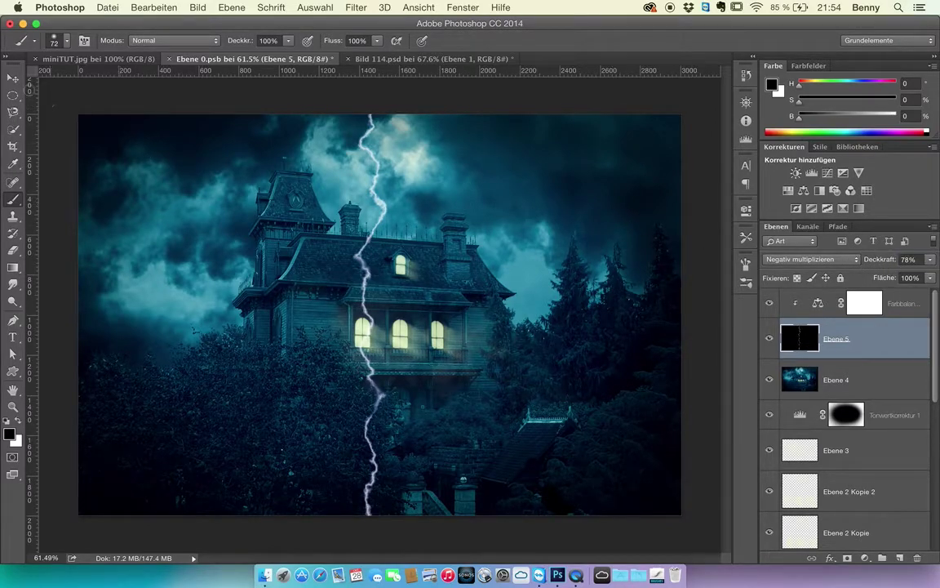
# - Scale the lightning to 58.05% width and 68.40% height, rotate it 15°, and place it from the upper clouds down over the roof
pyautogui.press('v')
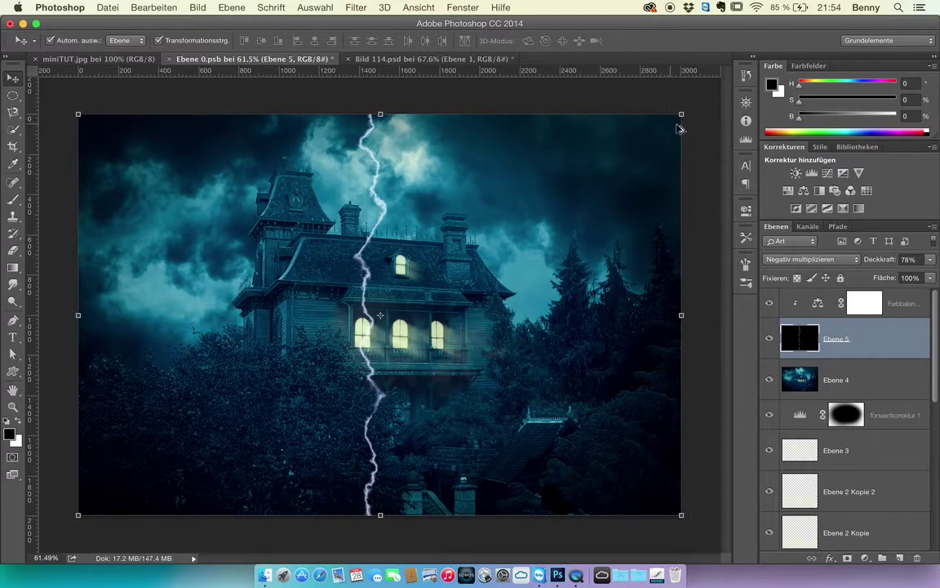
pyautogui.moveTo(683, 111); pyautogui.dragTo(554, 197)
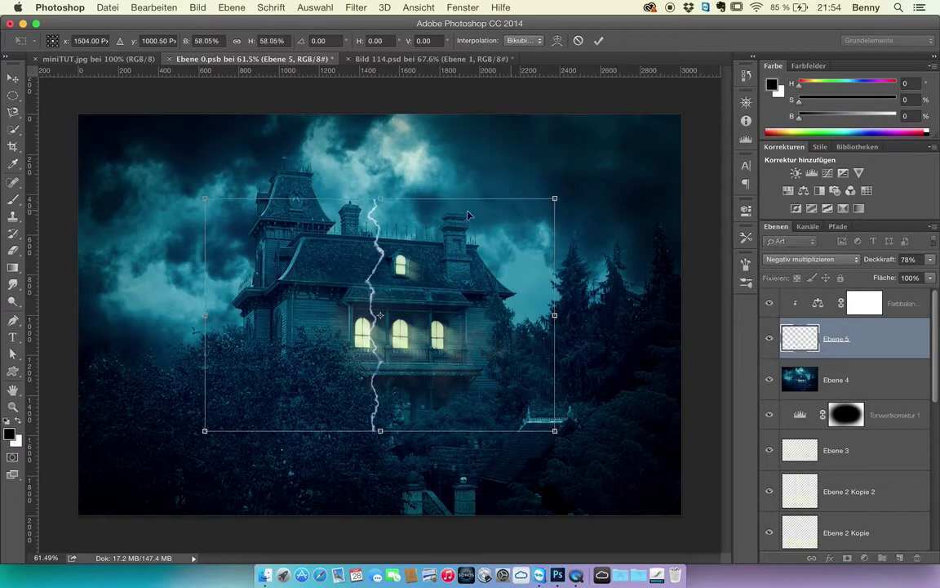
pyautogui.moveTo(382, 196); pyautogui.dragTo(382, 156)
pyautogui.moveTo(399, 191); pyautogui.dragTo(444, 121)
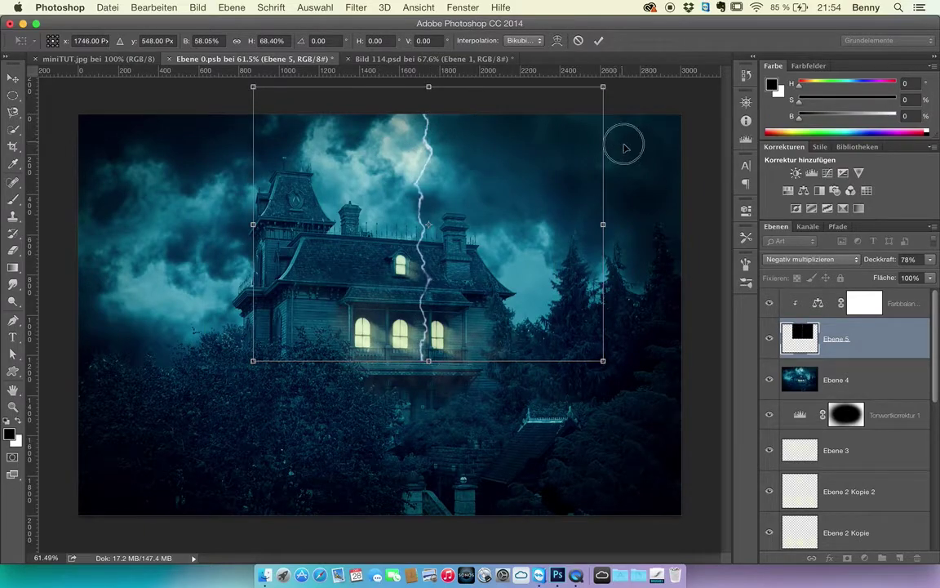
pyautogui.moveTo(620, 144); pyautogui.dragTo(620, 222)
pyautogui.moveTo(425, 188); pyautogui.dragTo(411, 141)
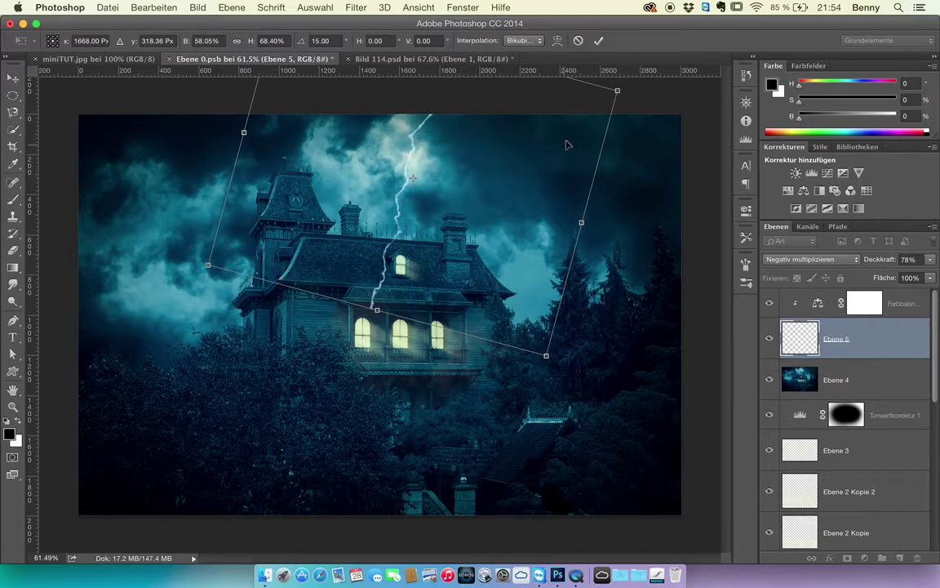
pyautogui.click(599, 40)
# - Apply the lightning's transformation and erase its lower end over the mansion roof with a 74 px eraser
pyautogui.click(13, 253)
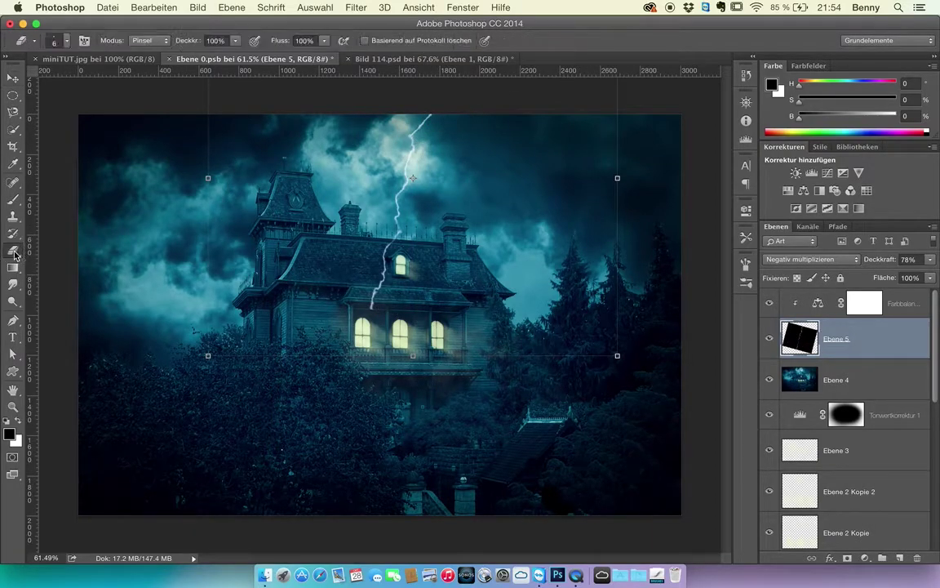
pyautogui.click(376, 296)
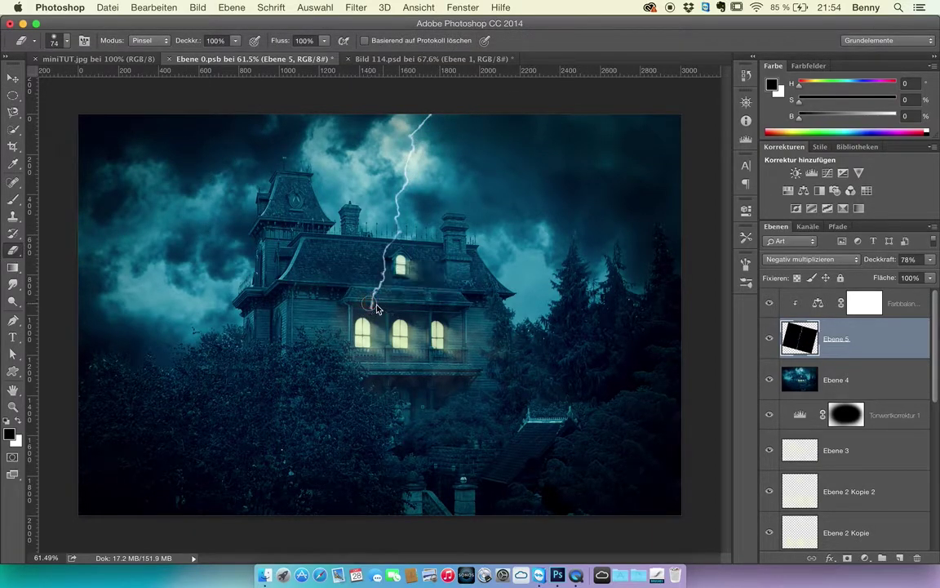
pyautogui.moveTo(383, 275); pyautogui.dragTo(397, 244)
# - Merge Ebene 5 with its clipped Farbbalance adjustment and set the merged layer's blend mode to Negativ multiplizieren
pyautogui.keyDown('shift'); pyautogui.click(904, 304); pyautogui.keyUp('shift')
pyautogui.press('super+e')
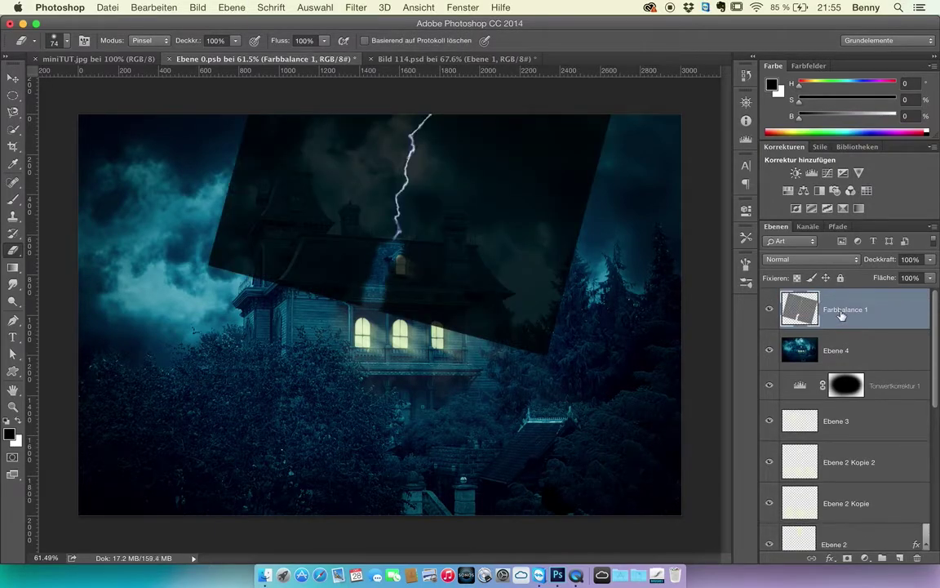
pyautogui.click(810, 263)
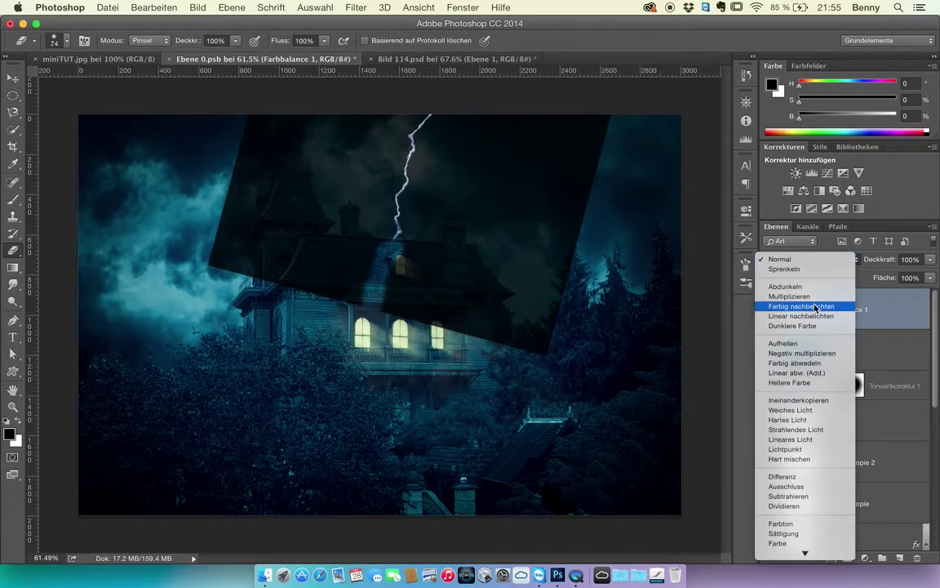
pyautogui.click(811, 355)
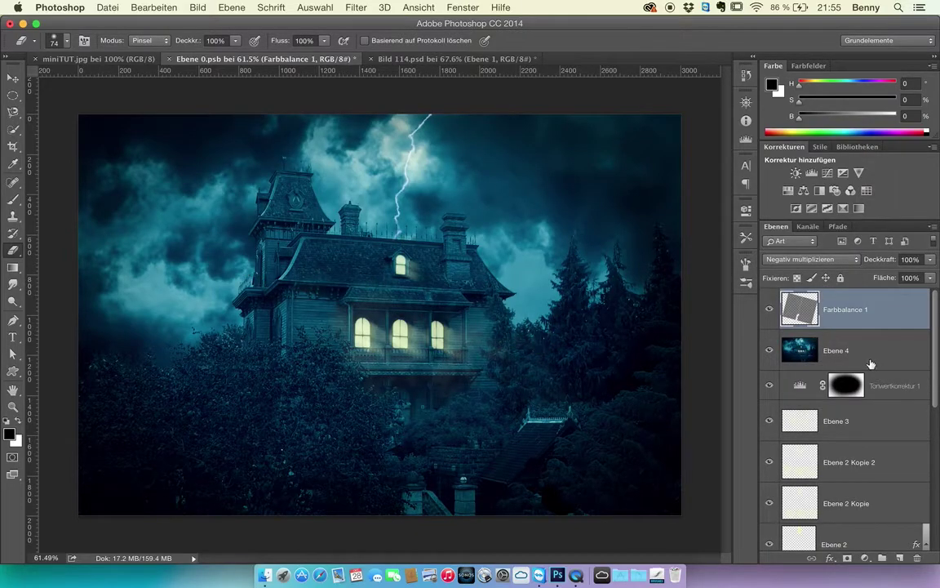
# - Duplicate the merged lightning layer, rotate the copy to 43.08°, and position it as a branch crossing the first bolt above the tower
pyautogui.press('super+j')
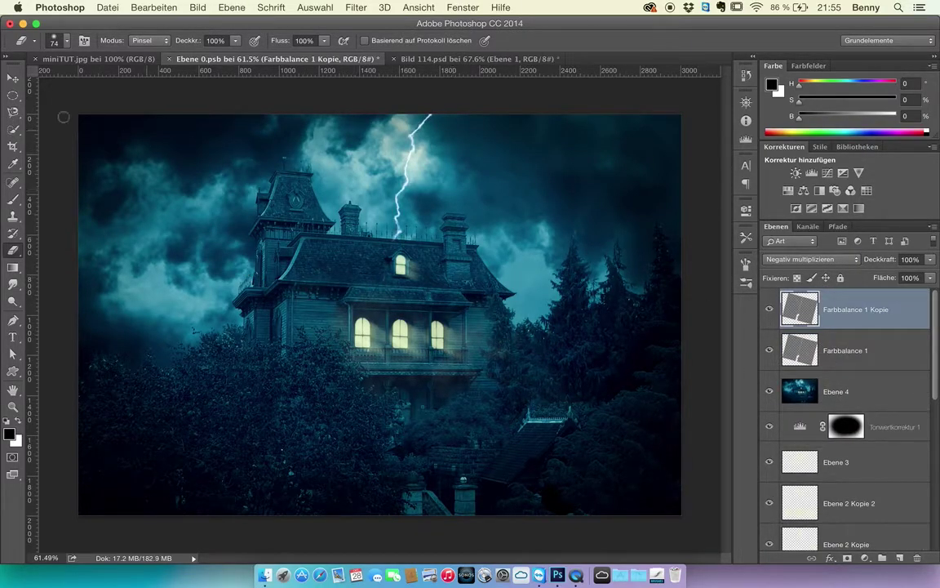
pyautogui.press('v')
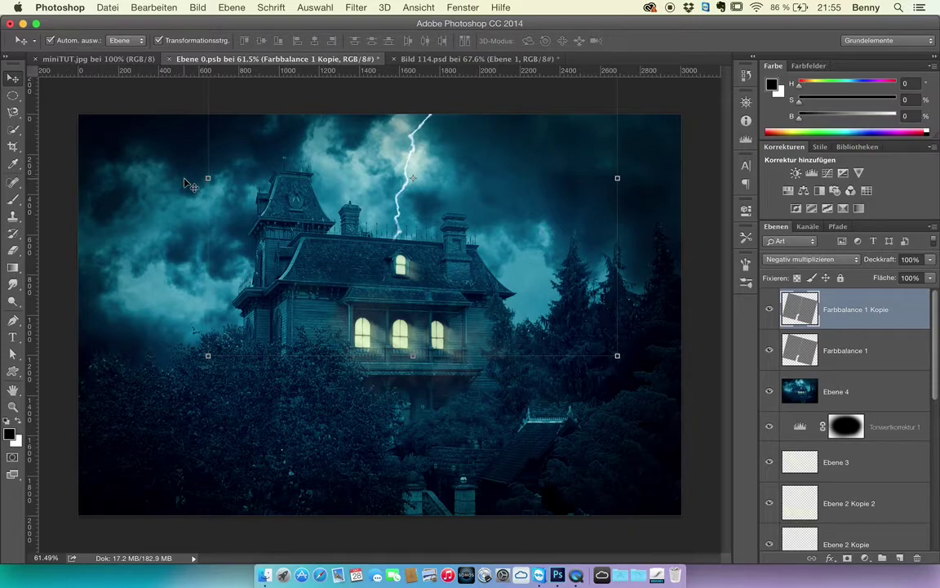
pyautogui.moveTo(194, 177); pyautogui.dragTo(247, 284)
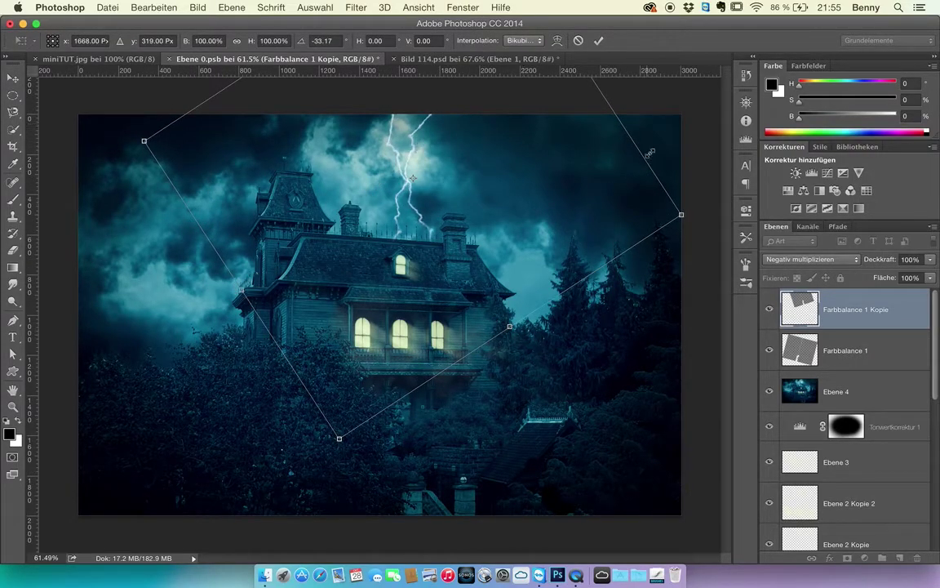
pyautogui.moveTo(660, 144); pyautogui.dragTo(489, 330)
pyautogui.moveTo(468, 152); pyautogui.dragTo(440, 135)
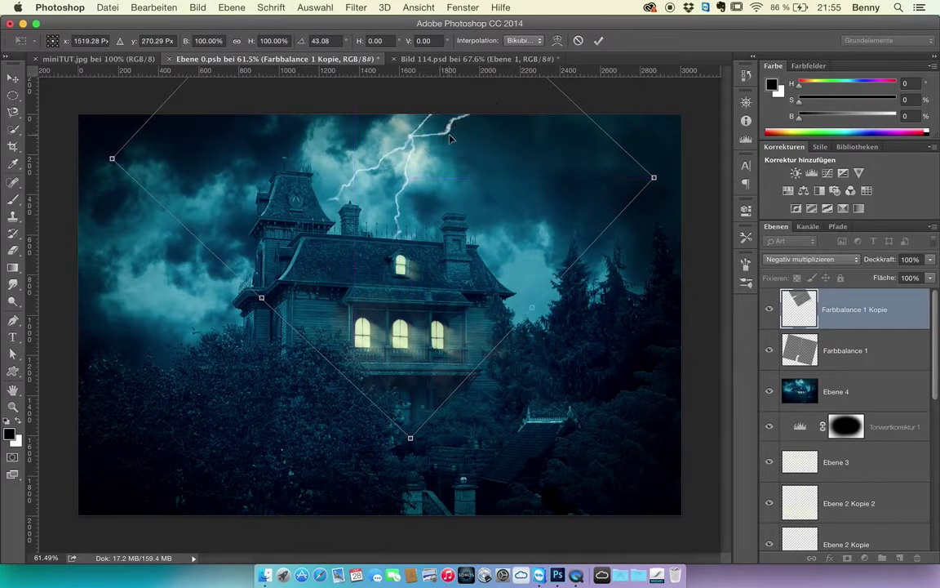
pyautogui.click(598, 40)
# - Erase the upper end of the copied lightning beyond the point where it meets the first bolt
pyautogui.click(13, 252)
pyautogui.moveTo(448, 116)
pyautogui.mouseDown()
pyautogui.moveTo(462, 111)
pyautogui.moveTo(449, 130)
pyautogui.moveTo(423, 137)
pyautogui.mouseUp()
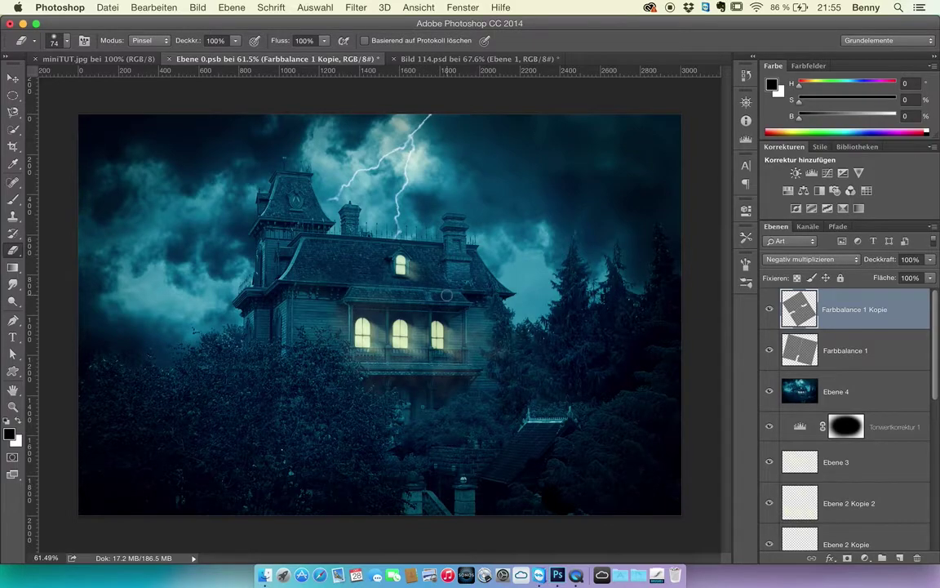
# - Draw a short diagonal black-to-white gradient on a new layer and apply the Differenz-Wolken filter to it
pyautogui.click(13, 269)
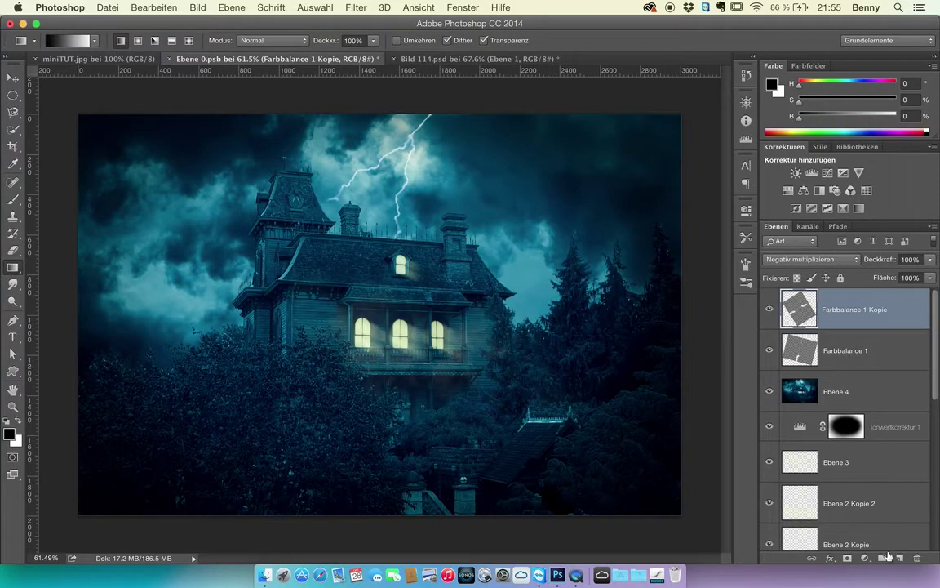
pyautogui.click(899, 558)
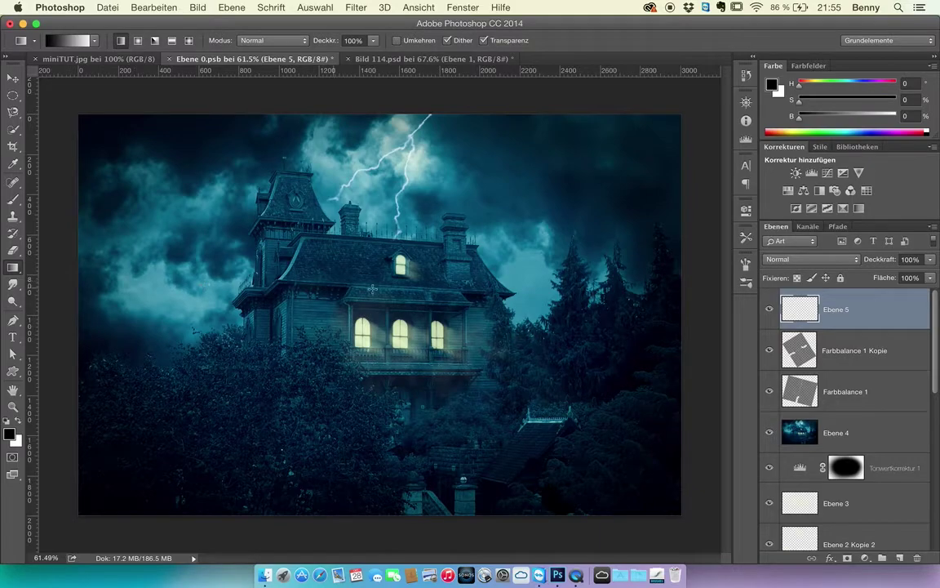
pyautogui.moveTo(326, 328); pyautogui.dragTo(358, 305)
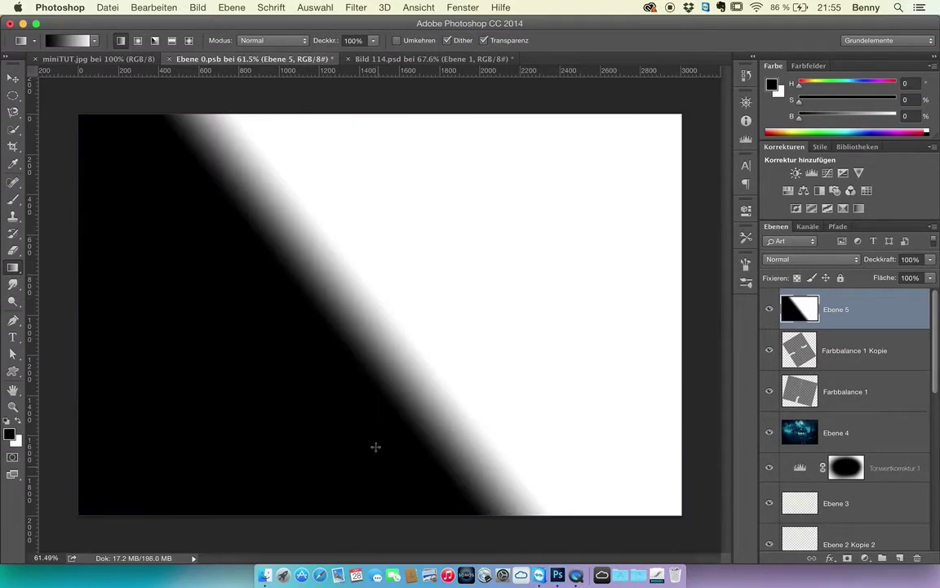
pyautogui.click(315, 6)
pyautogui.moveTo(356, 7)
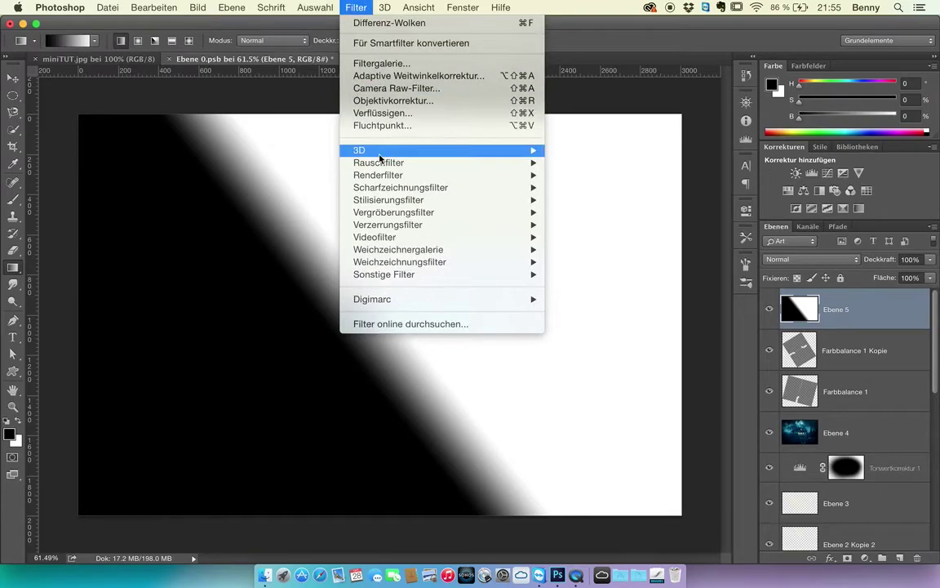
pyautogui.click(363, 23)
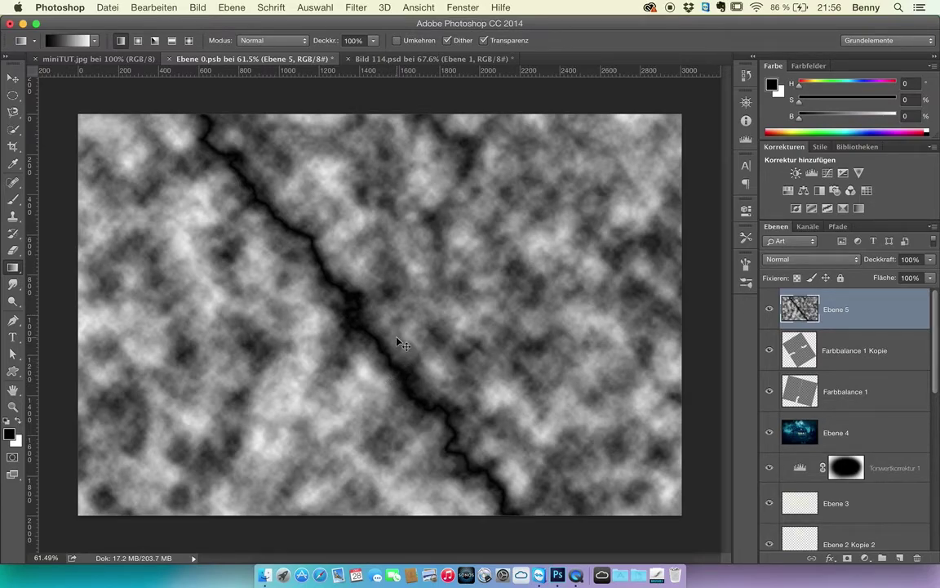
# - Invert the clouds on Ebene 5 and isolate the bolt with a Tonwertkorrektur black input level of 234
pyautogui.press('super+i')
pyautogui.click(197, 7)
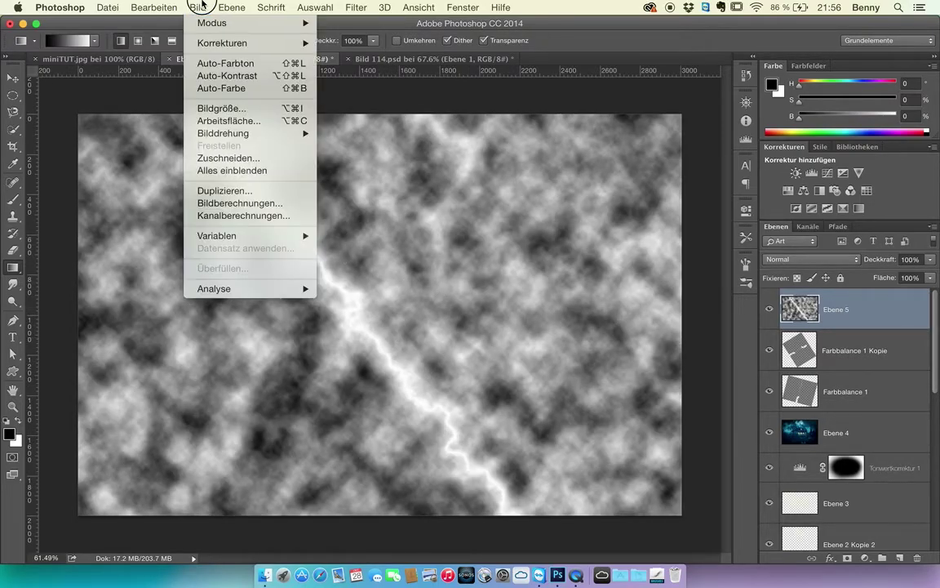
pyautogui.moveTo(213, 43)
pyautogui.click(371, 55)
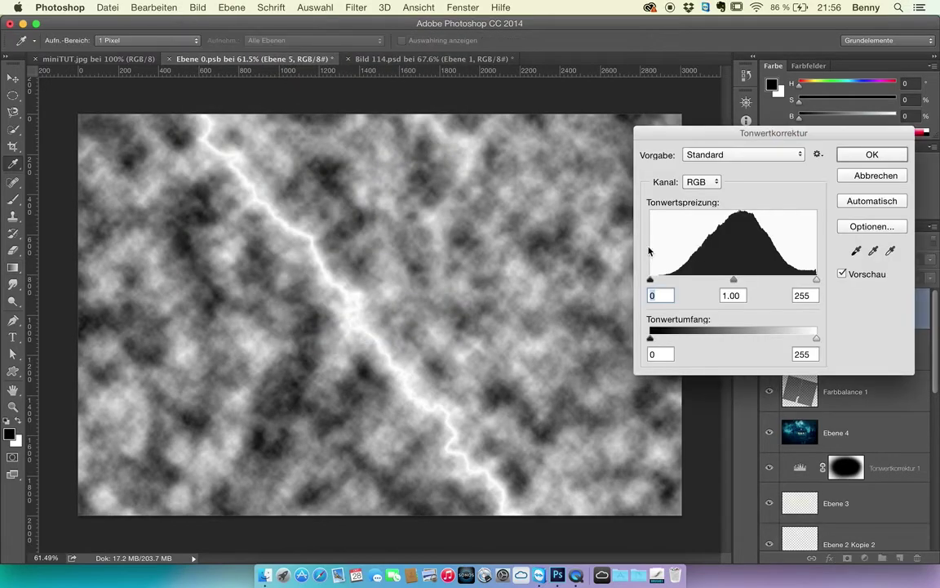
pyautogui.moveTo(651, 280); pyautogui.dragTo(803, 280)
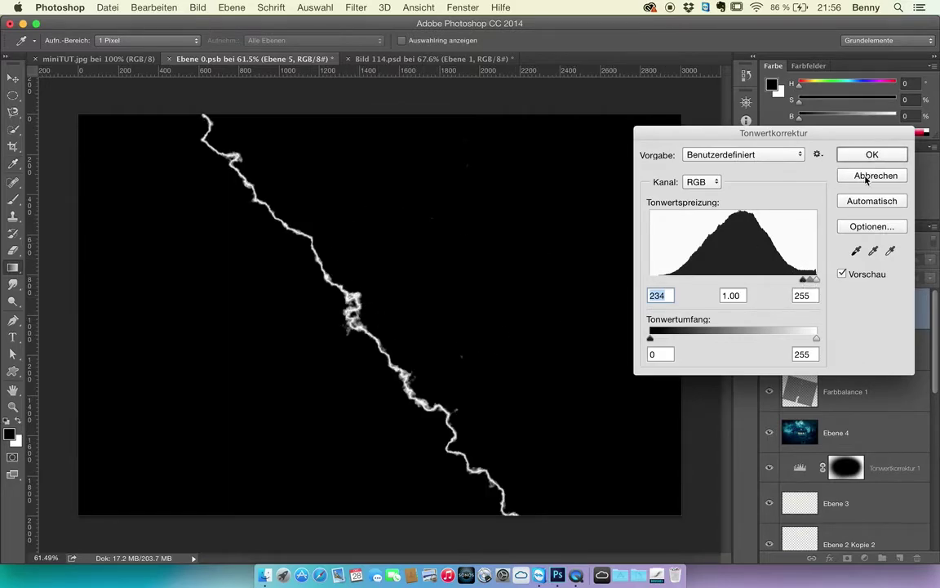
pyautogui.press('Return')
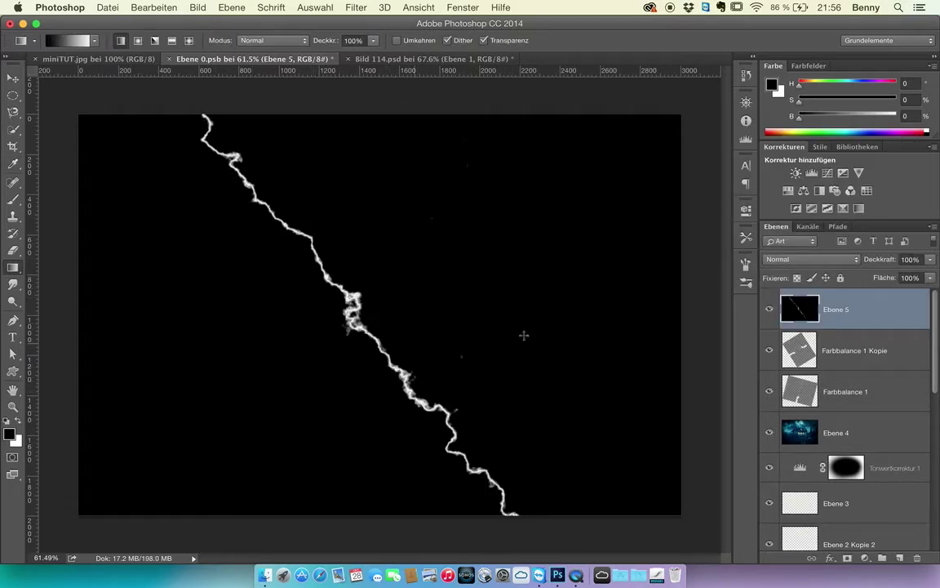
# - Try the new bolt on Ebene 5 with the Negativ multiplizieren blend mode, and delete the layer
pyautogui.click(812, 258)
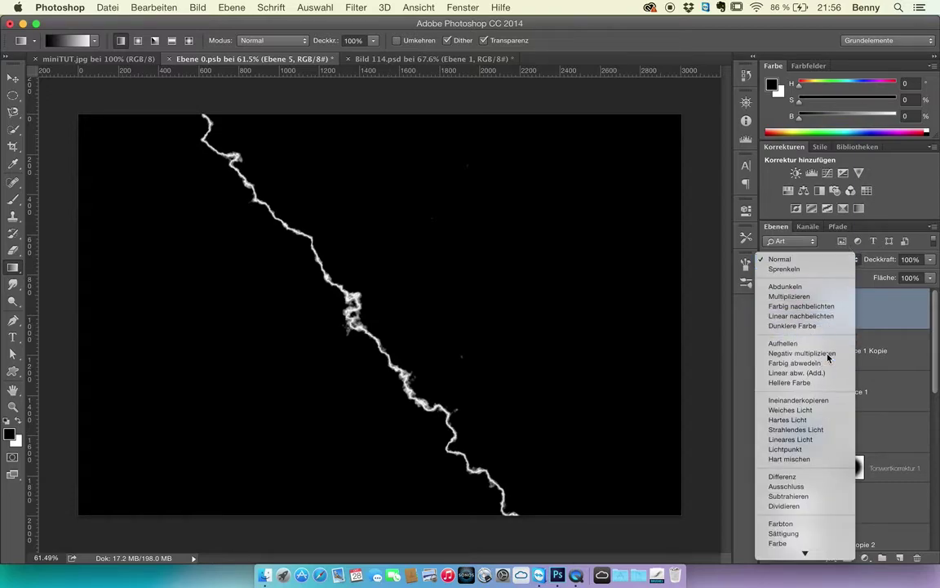
pyautogui.click(744, 317)
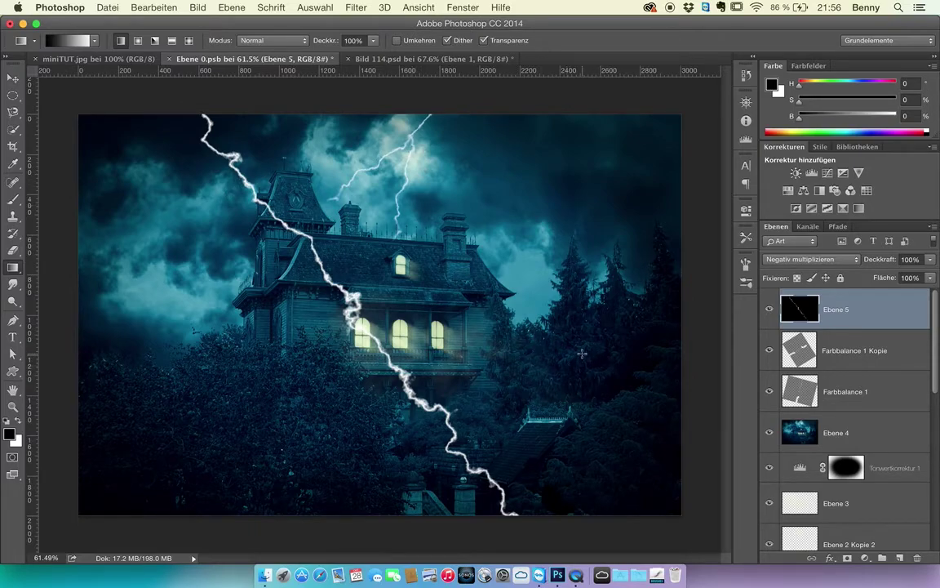
pyautogui.press('BackSpace')
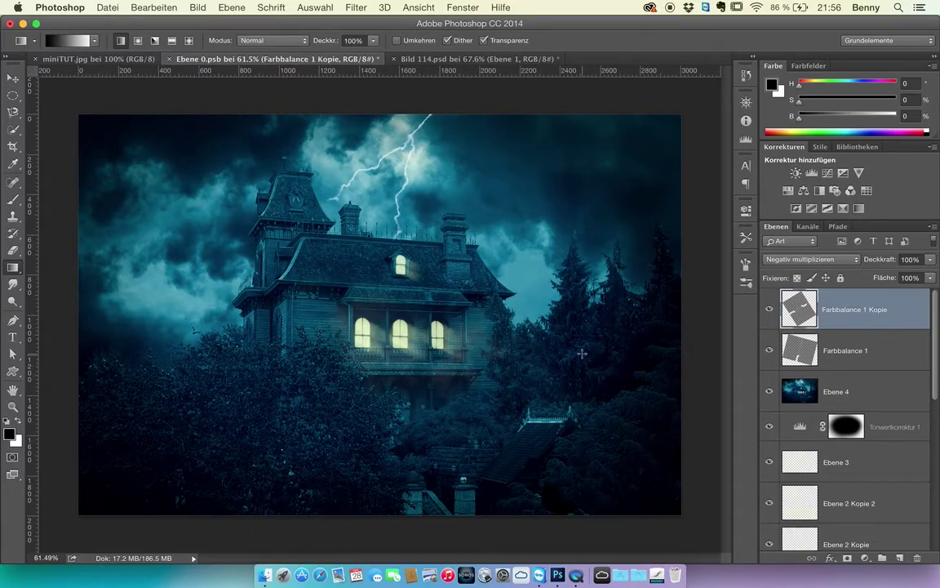